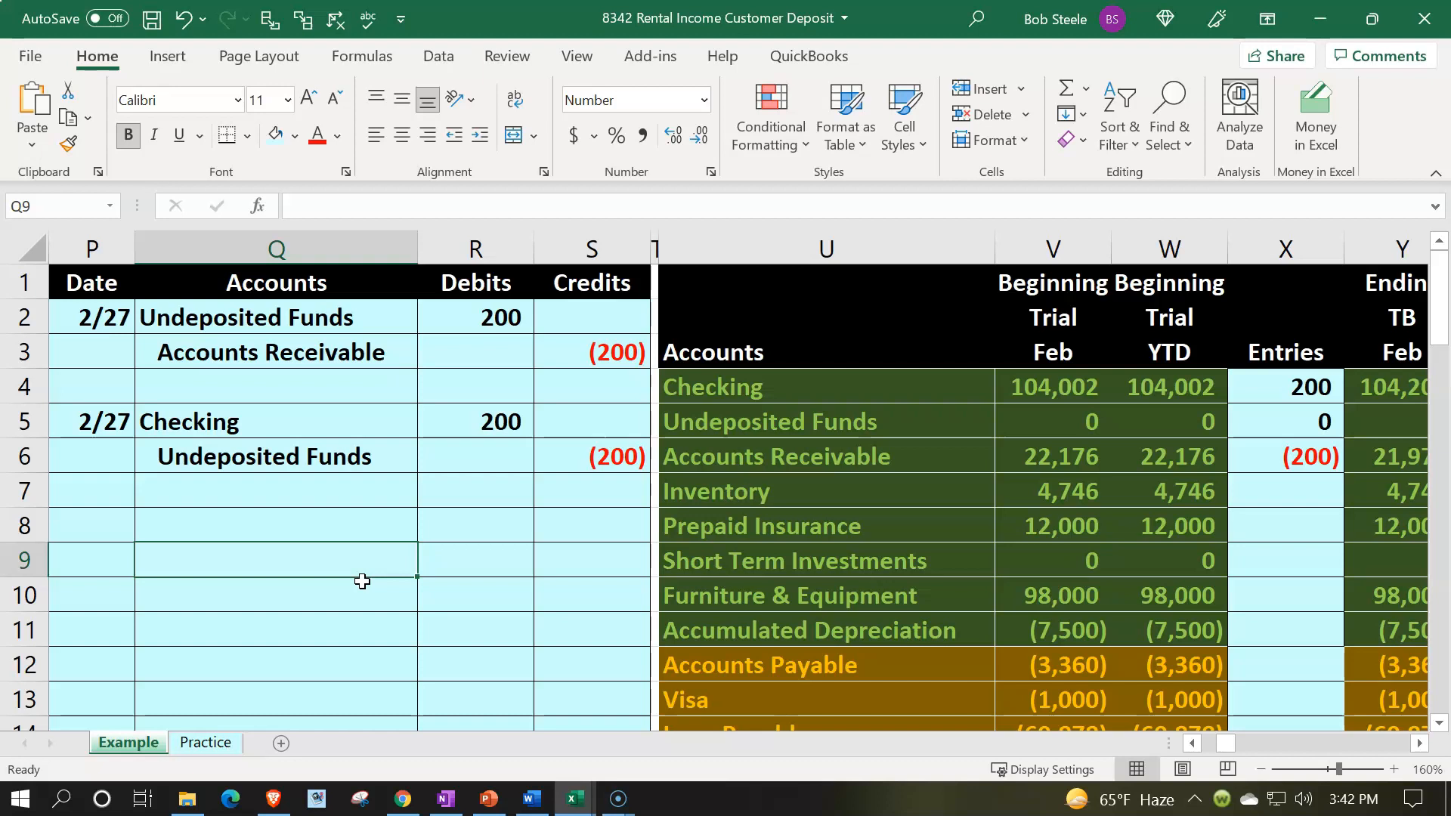
Step: Review the account list and balances on the Example sheet's trial balance
scroll(362, 580, down, 3)
click(728, 527)
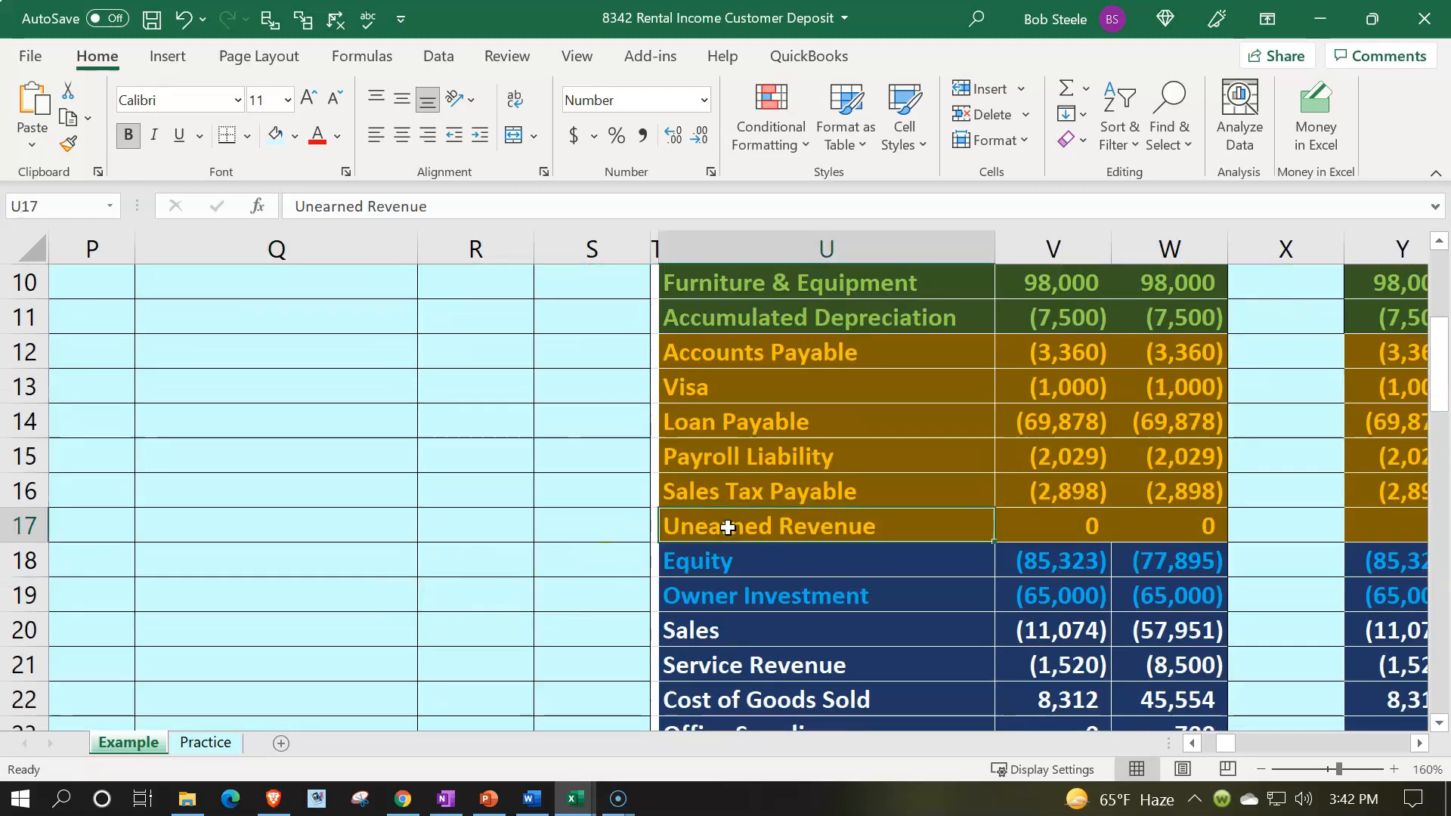
scroll(728, 526, up, 3)
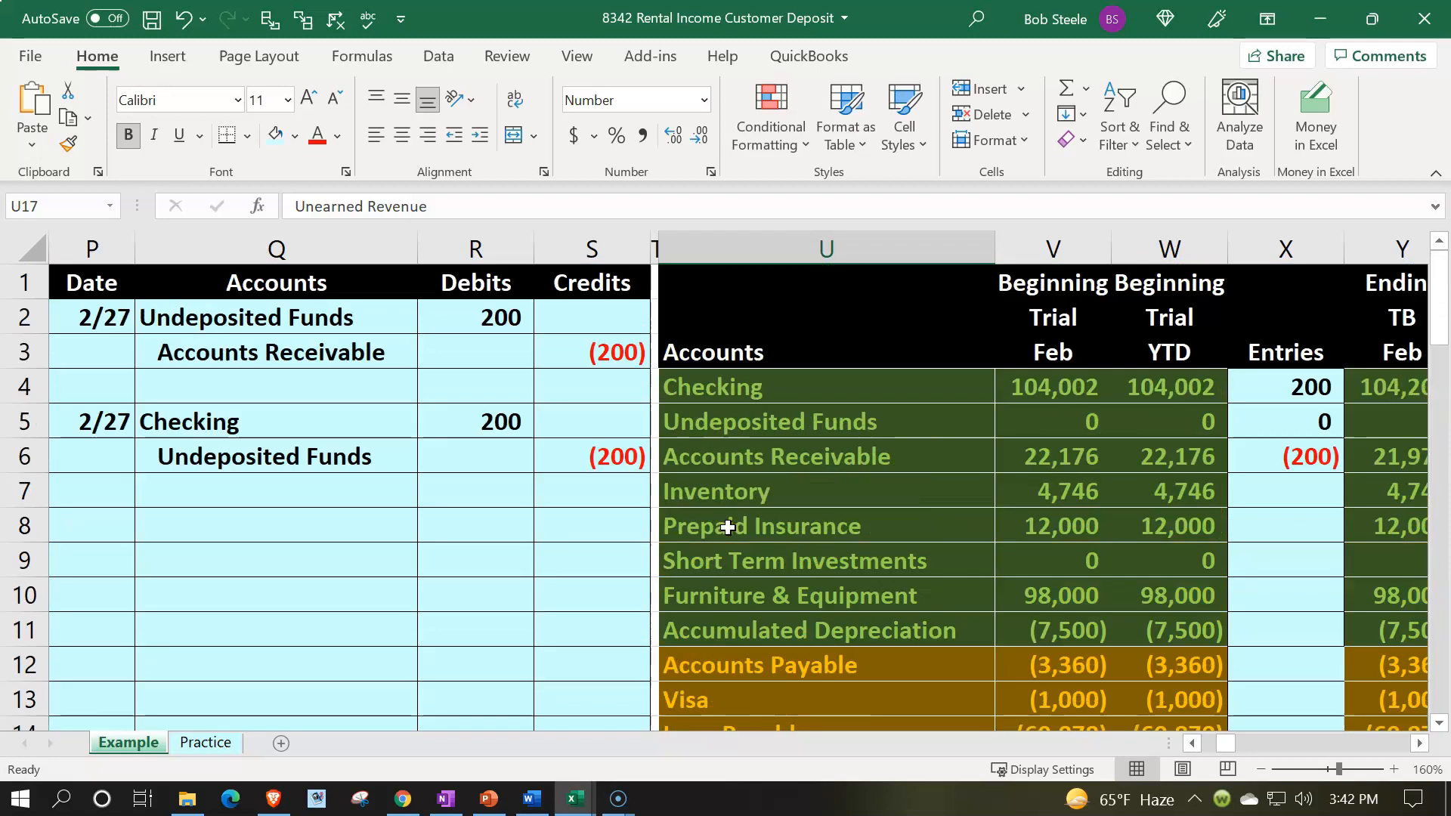
click(717, 474)
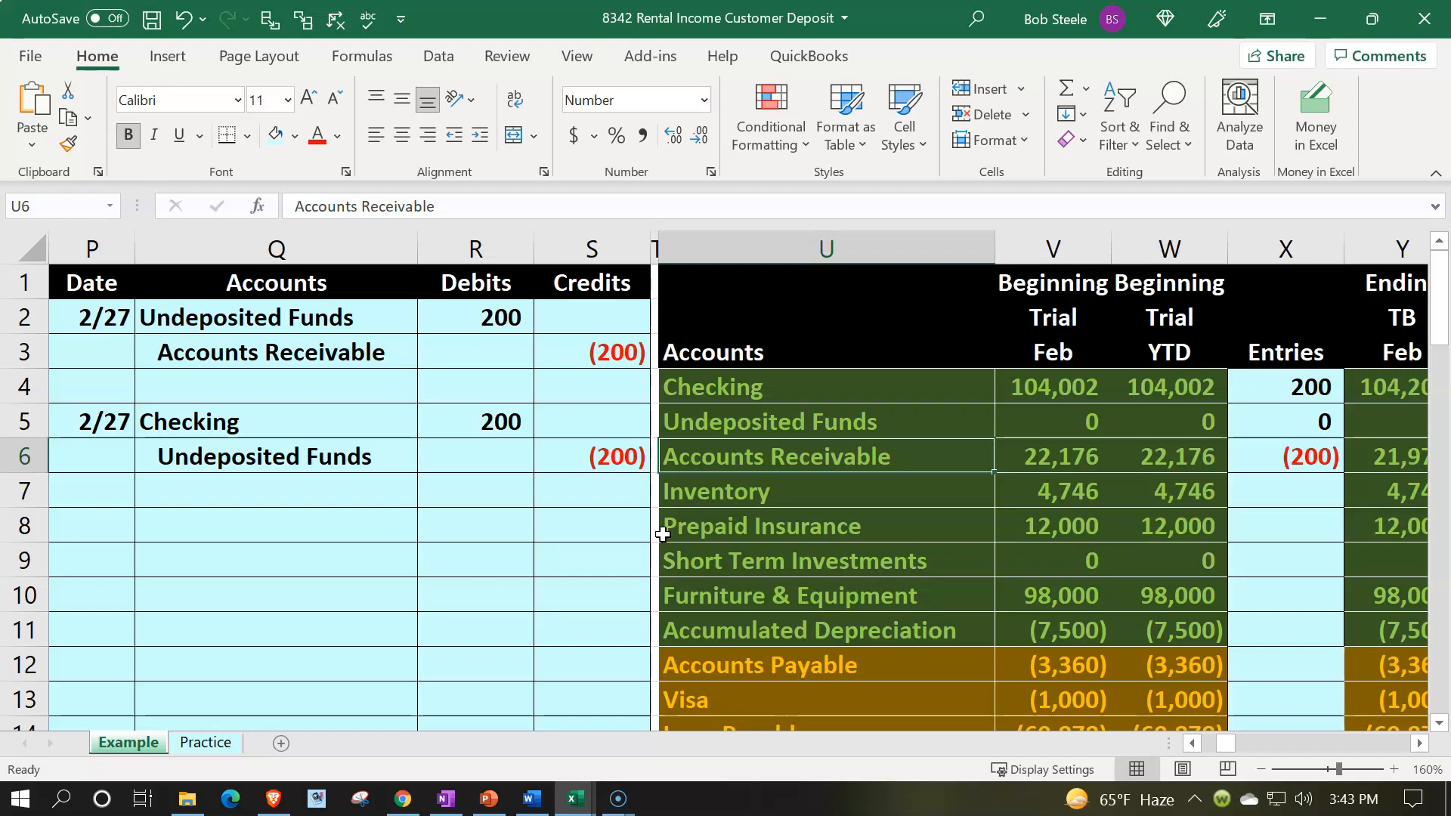
Step: Switch to the Practice sheet and hide columns A through J
click(216, 748)
scroll(283, 597, down, 2)
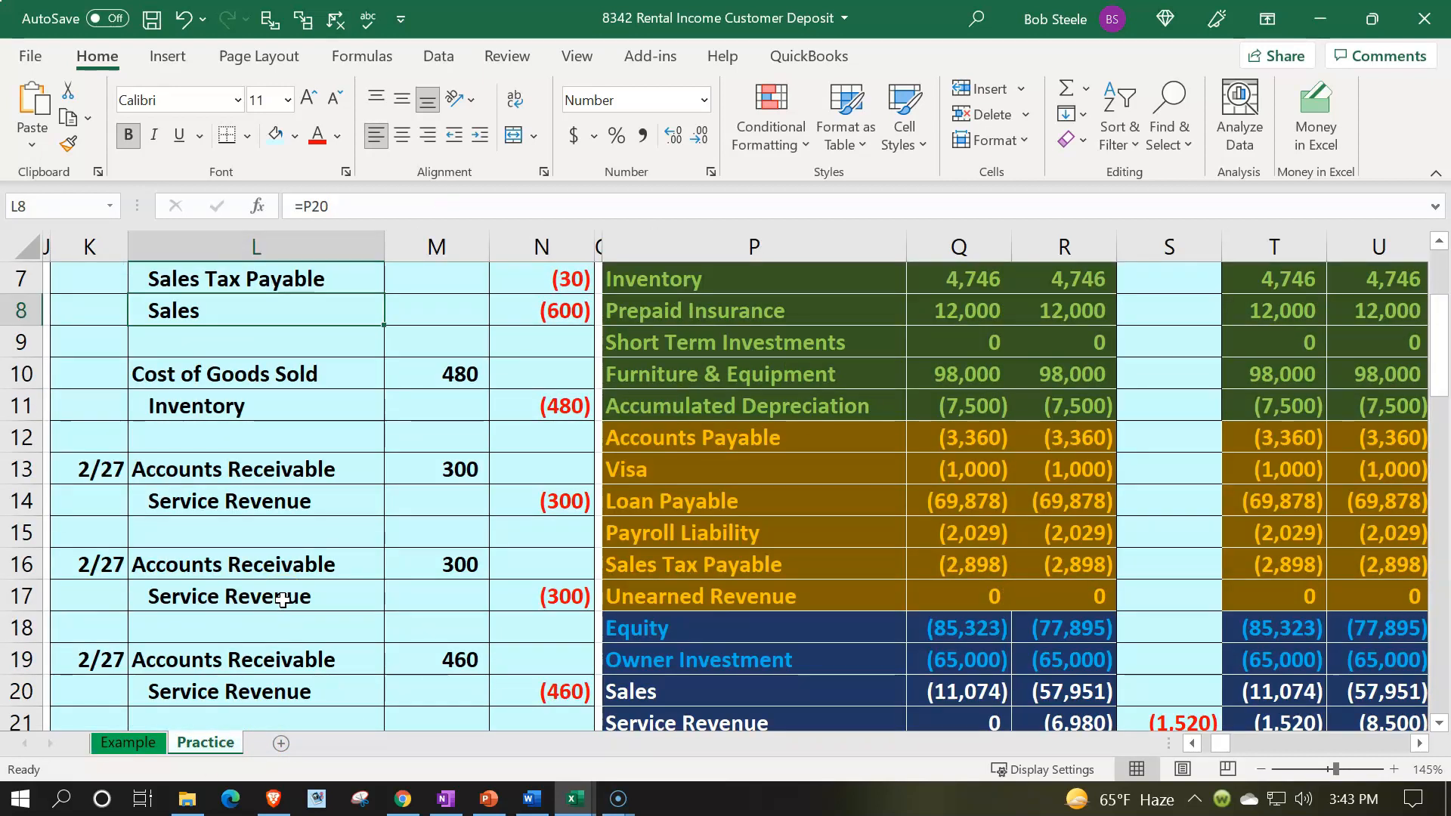
scroll(282, 600, up, 2)
click(281, 347)
key(Left)
key(Left)
key(Left)
key(Left)
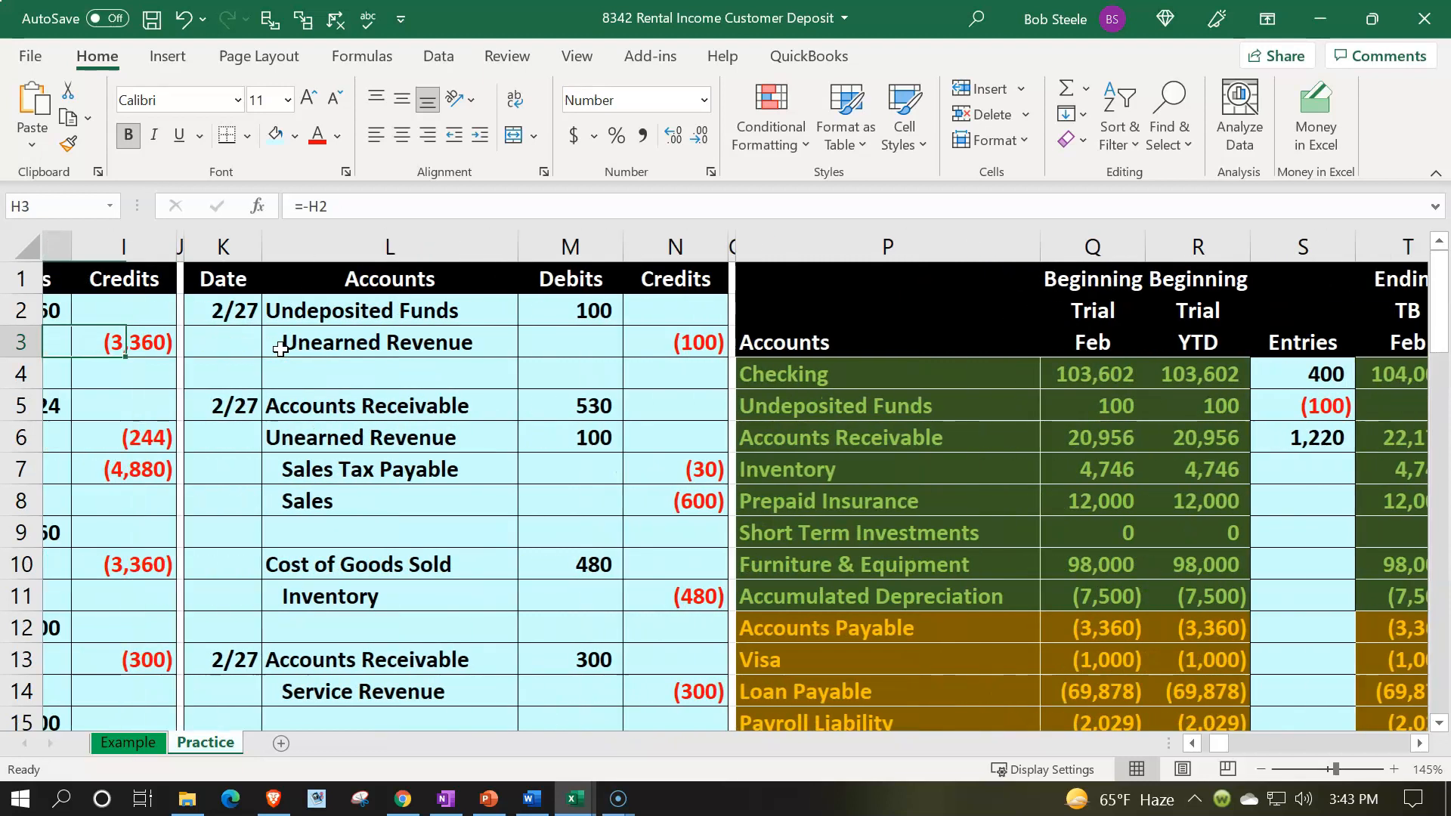
key(Left)
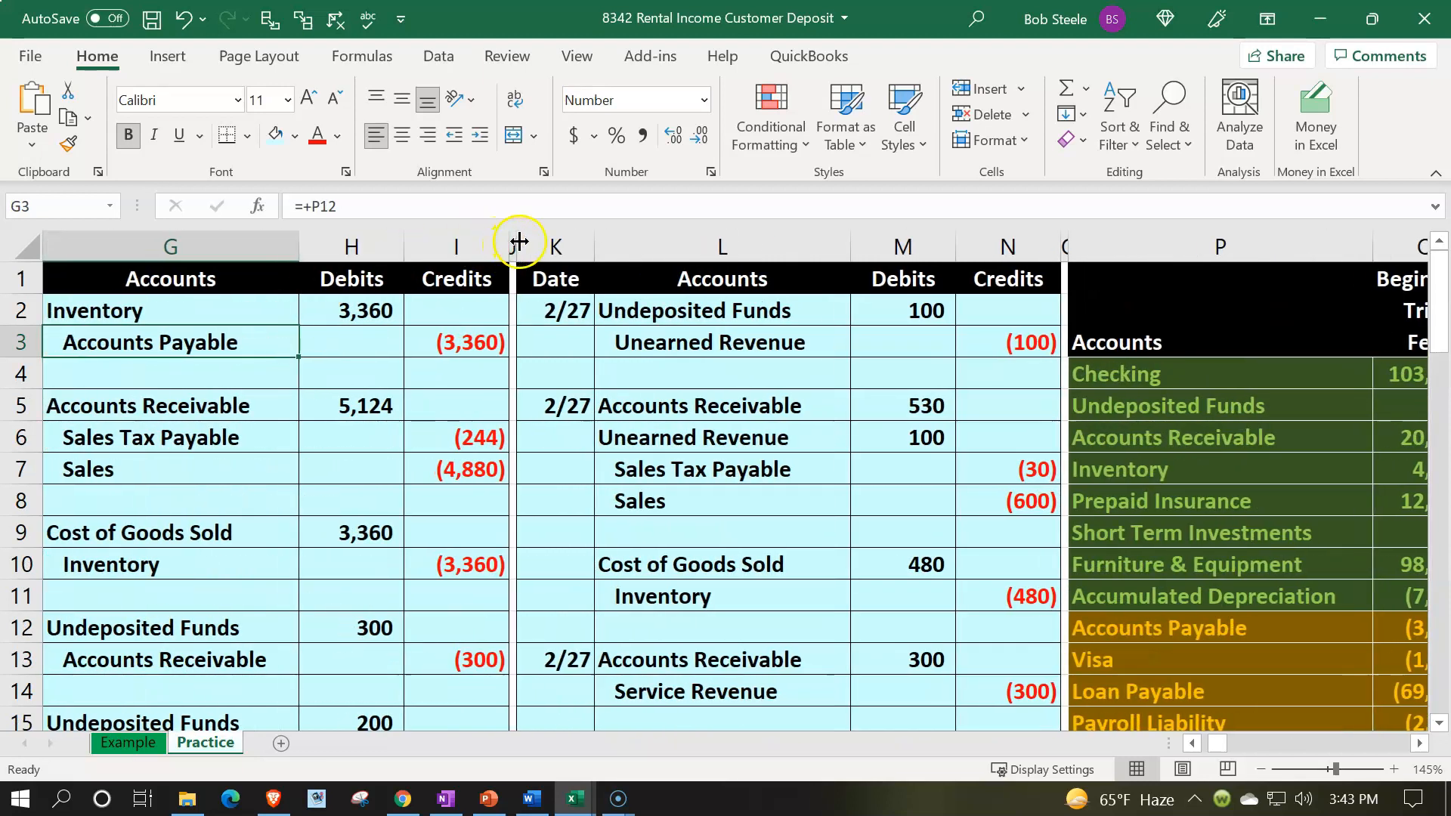
drag(515, 241, 45, 243)
right_click(331, 412)
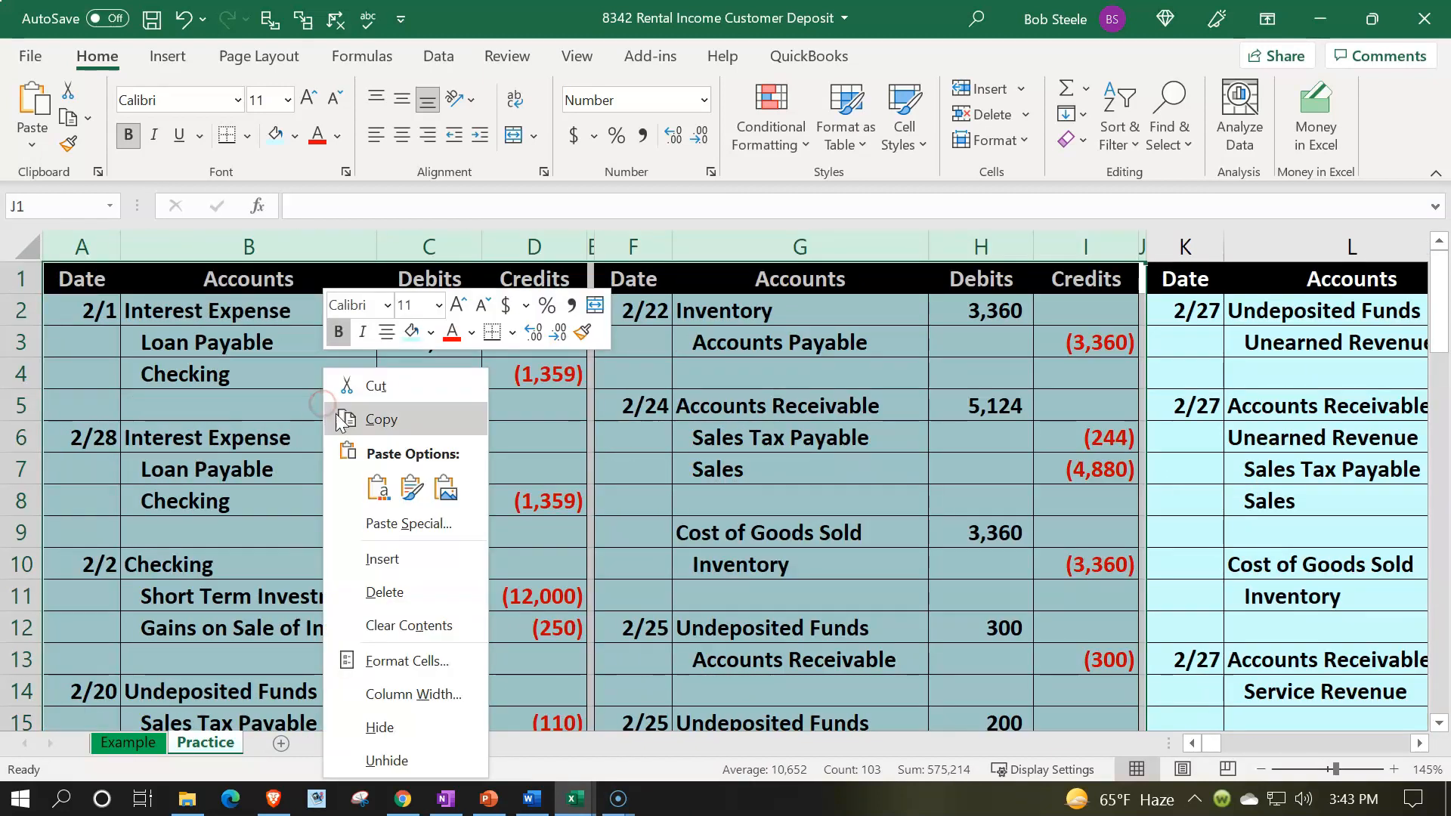
click(379, 727)
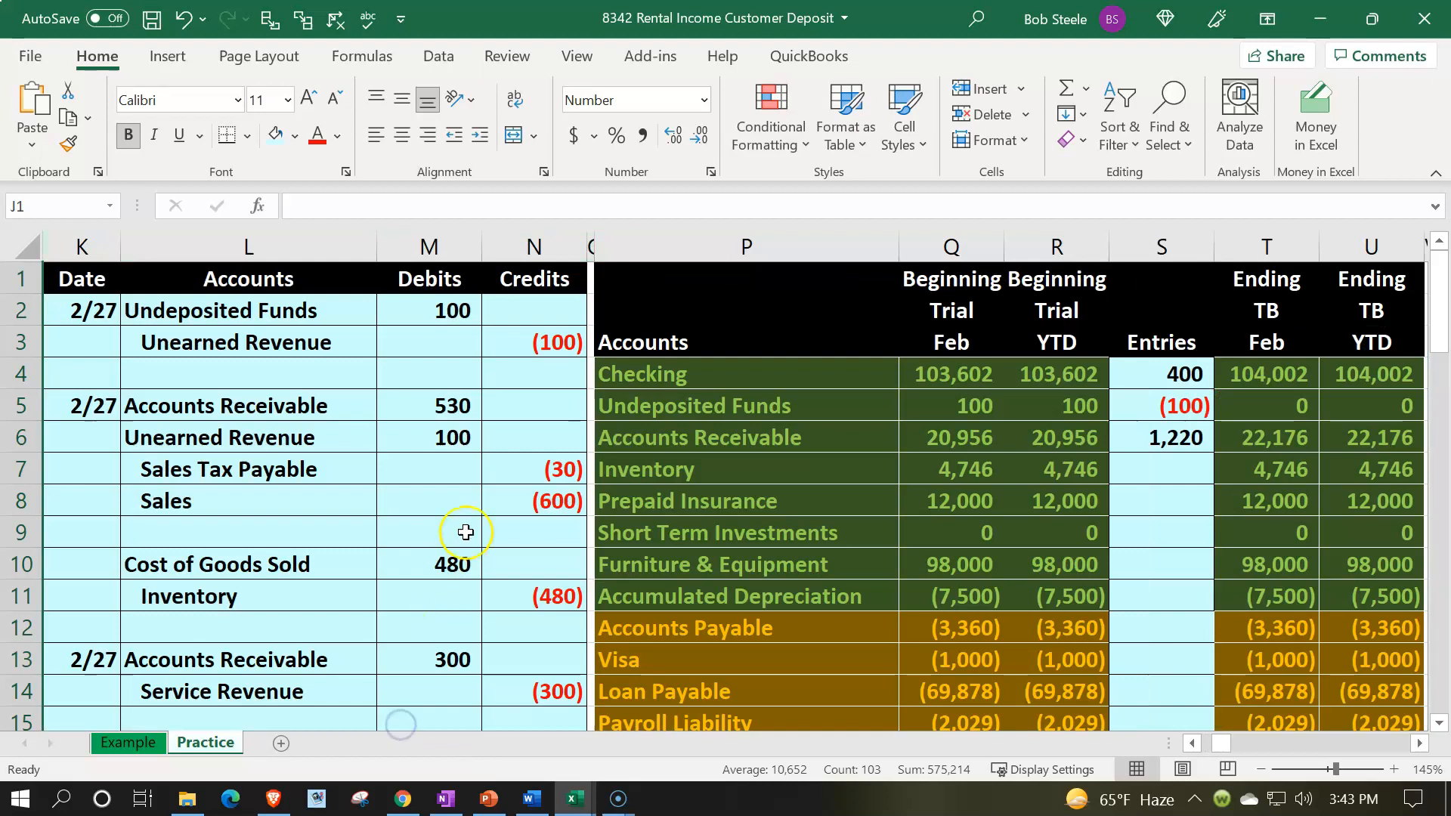
Step: Copy the journal columns K through N and insert the copied cells before column O
scroll(462, 541, down, 9)
scroll(465, 529, up, 5)
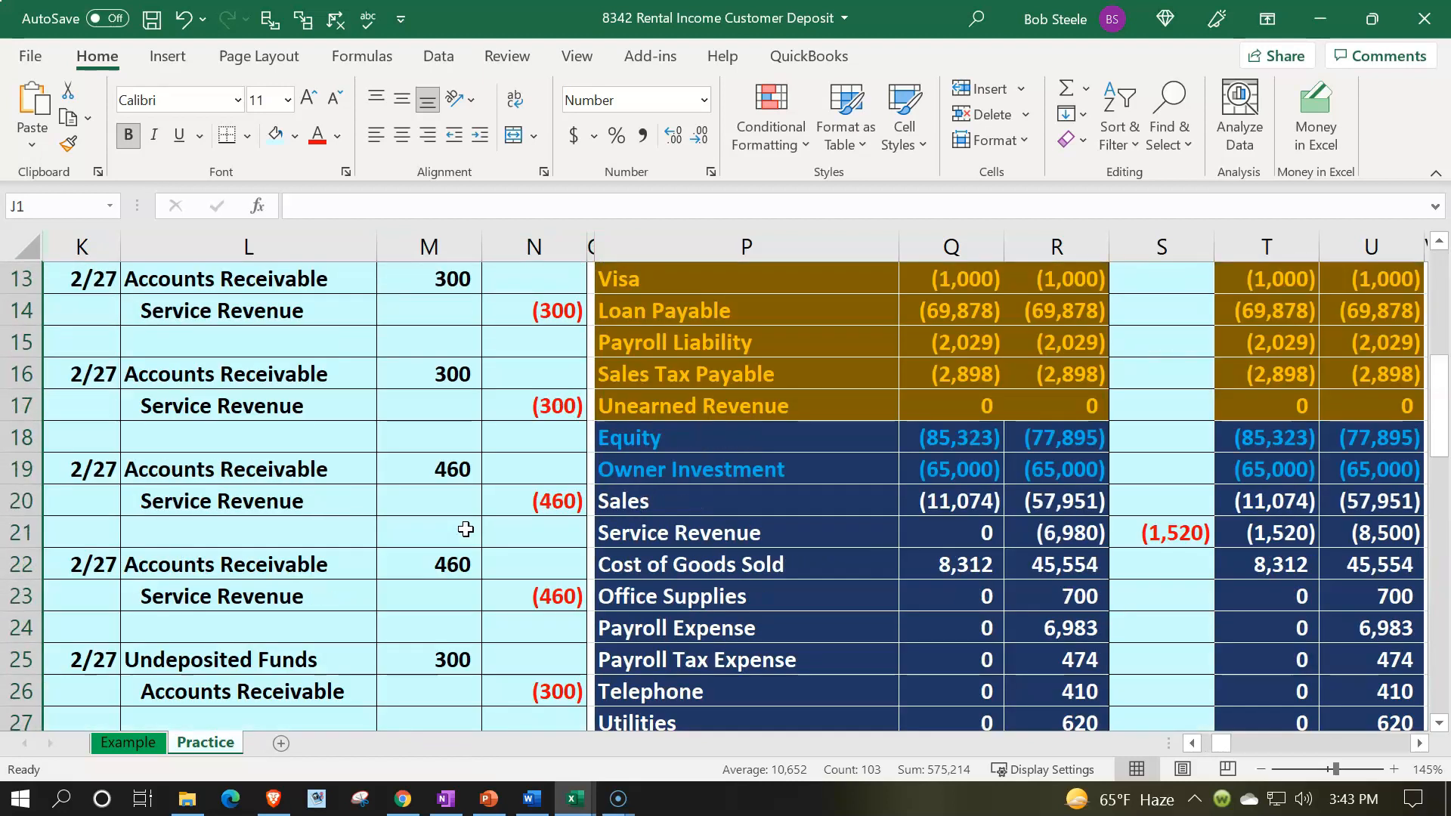
scroll(466, 529, up, 4)
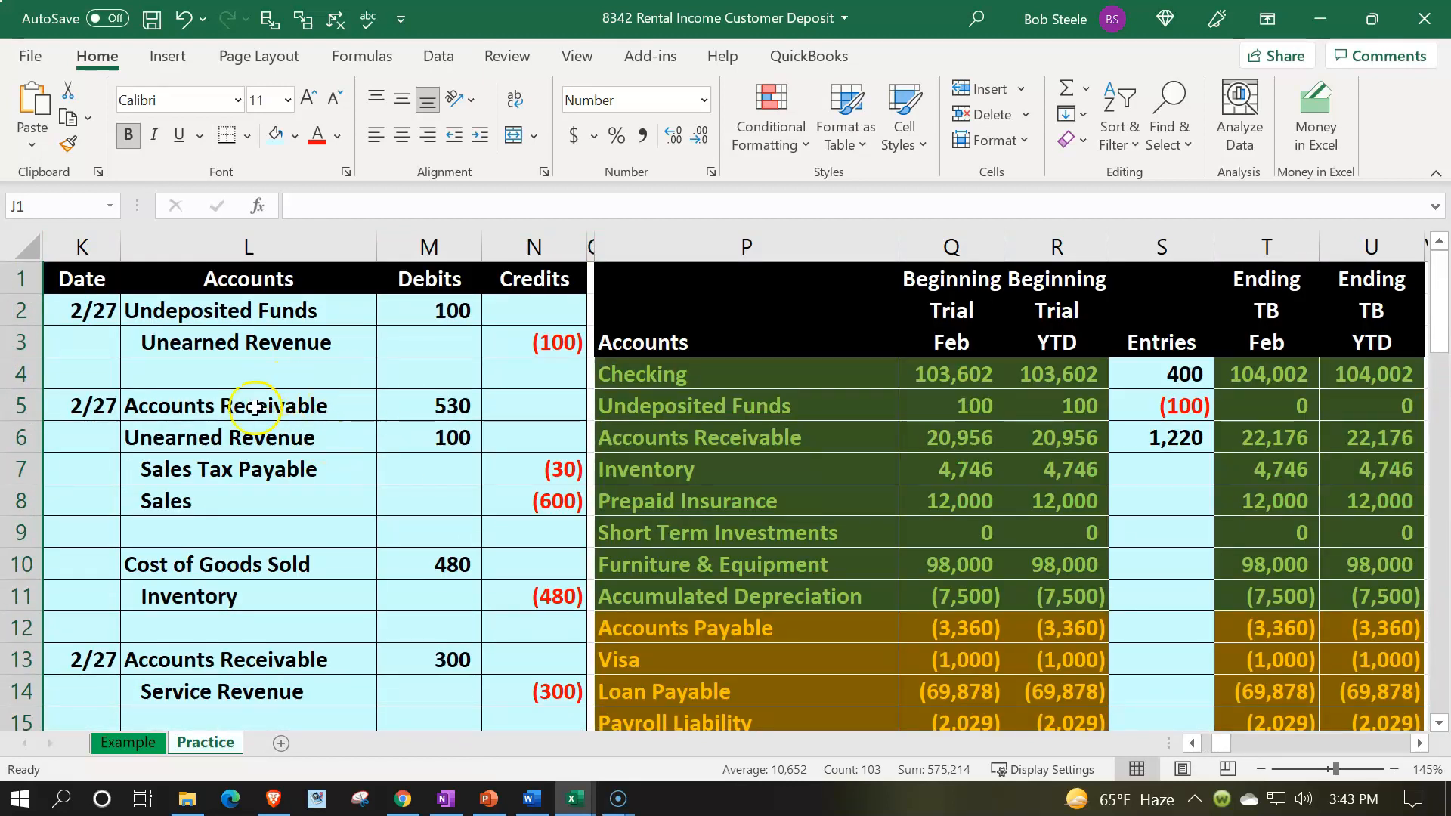
drag(71, 249, 487, 230)
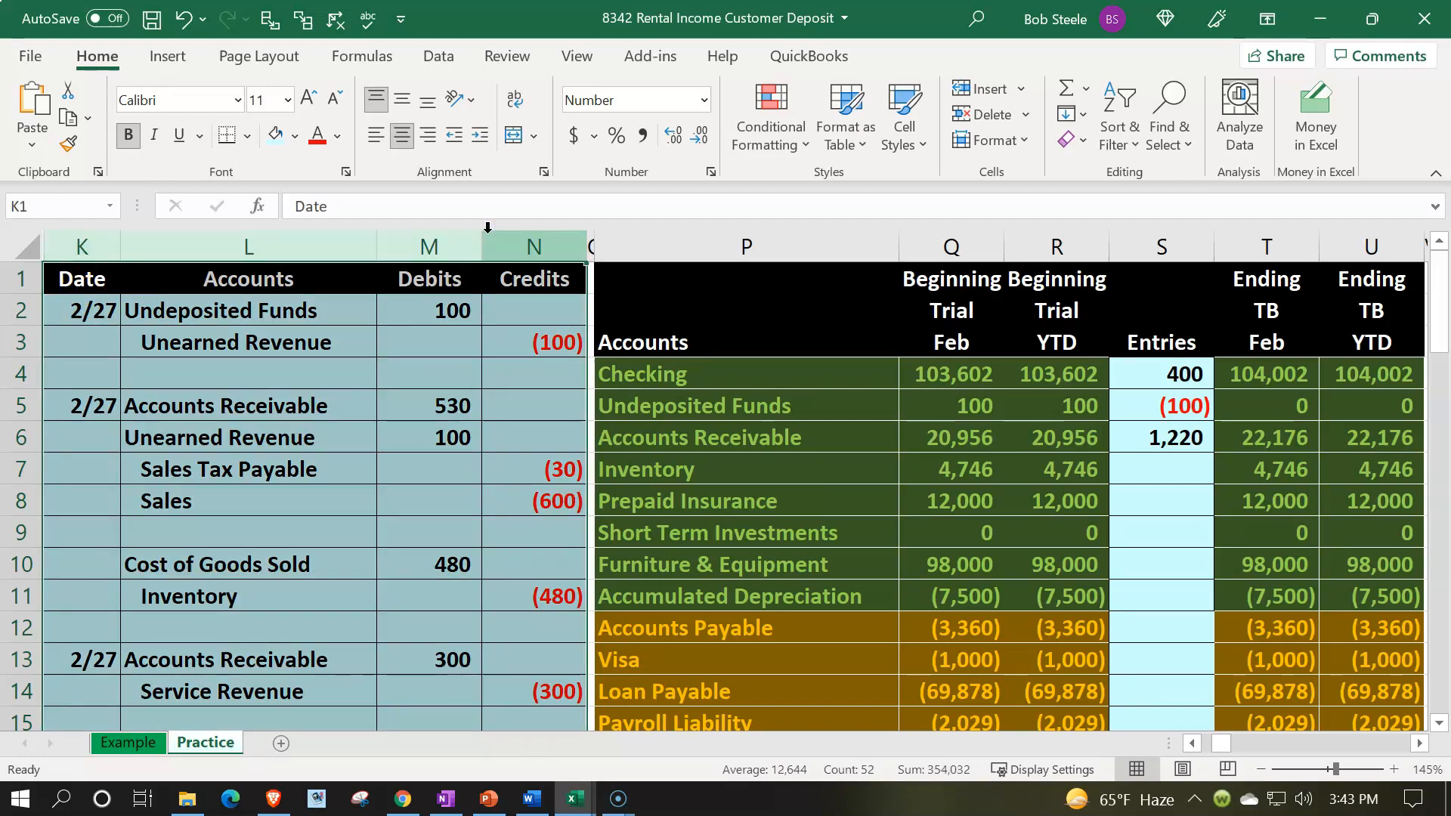
key(ctrl+c)
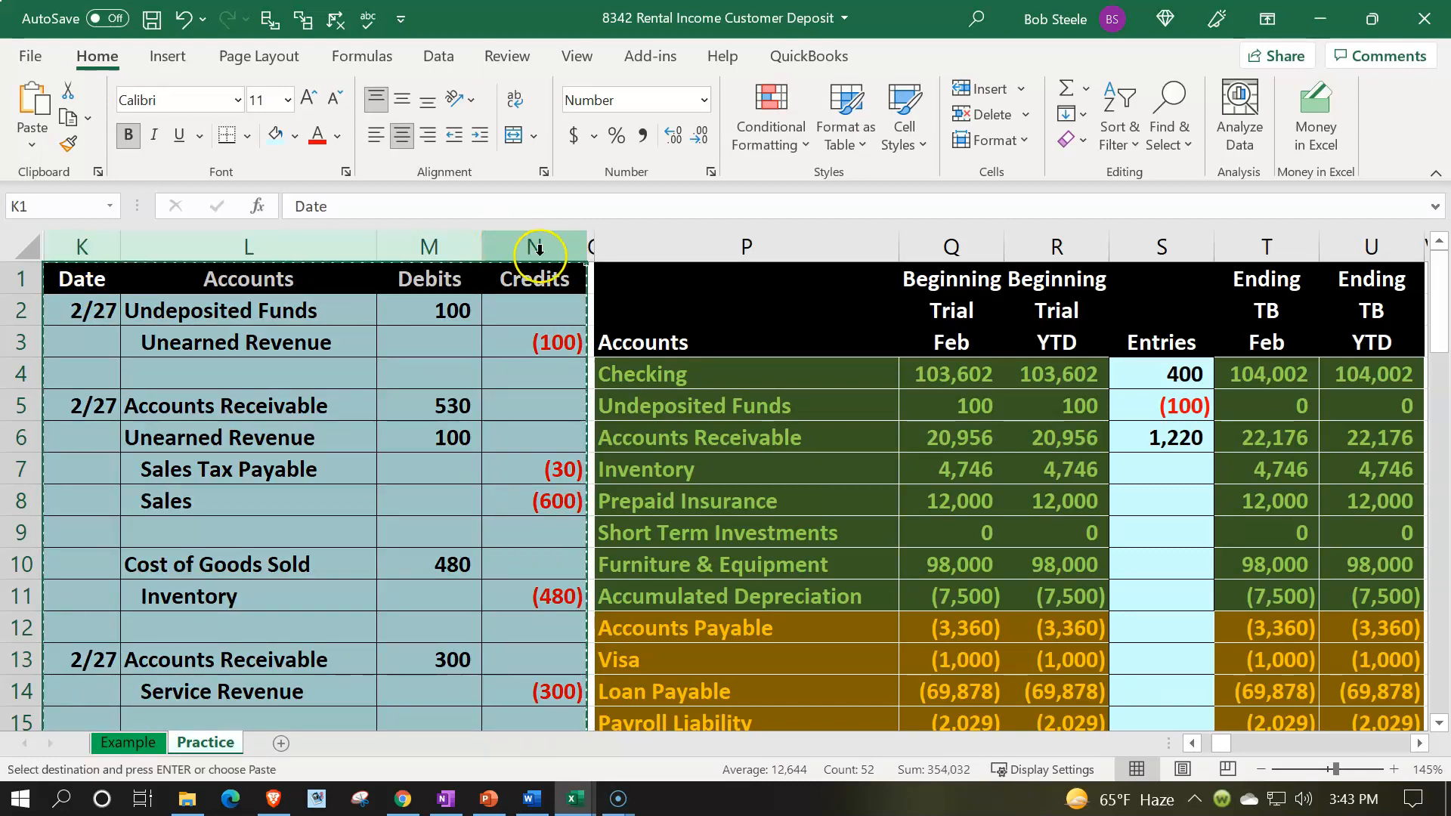
click(592, 239)
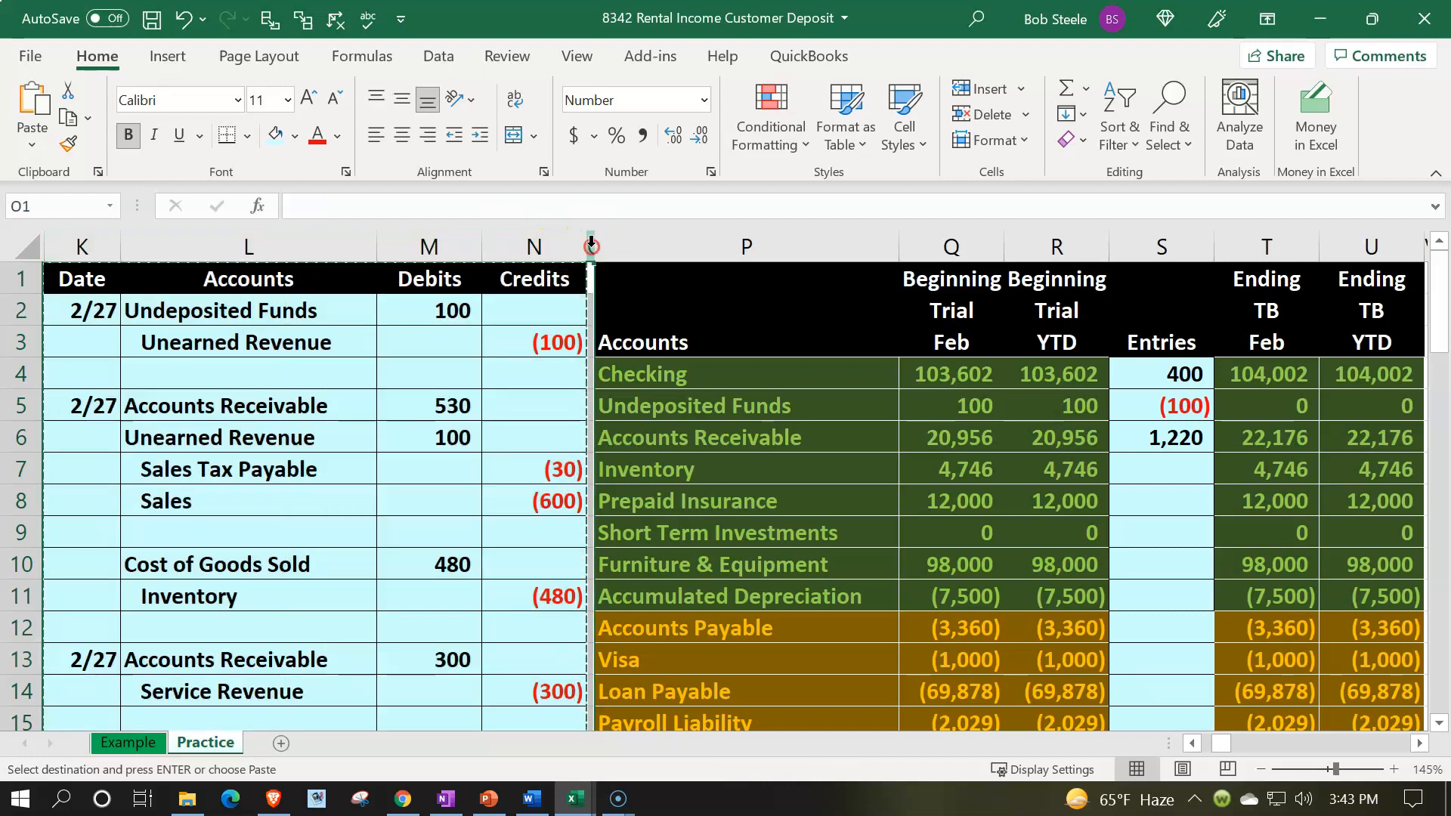
right_click(591, 246)
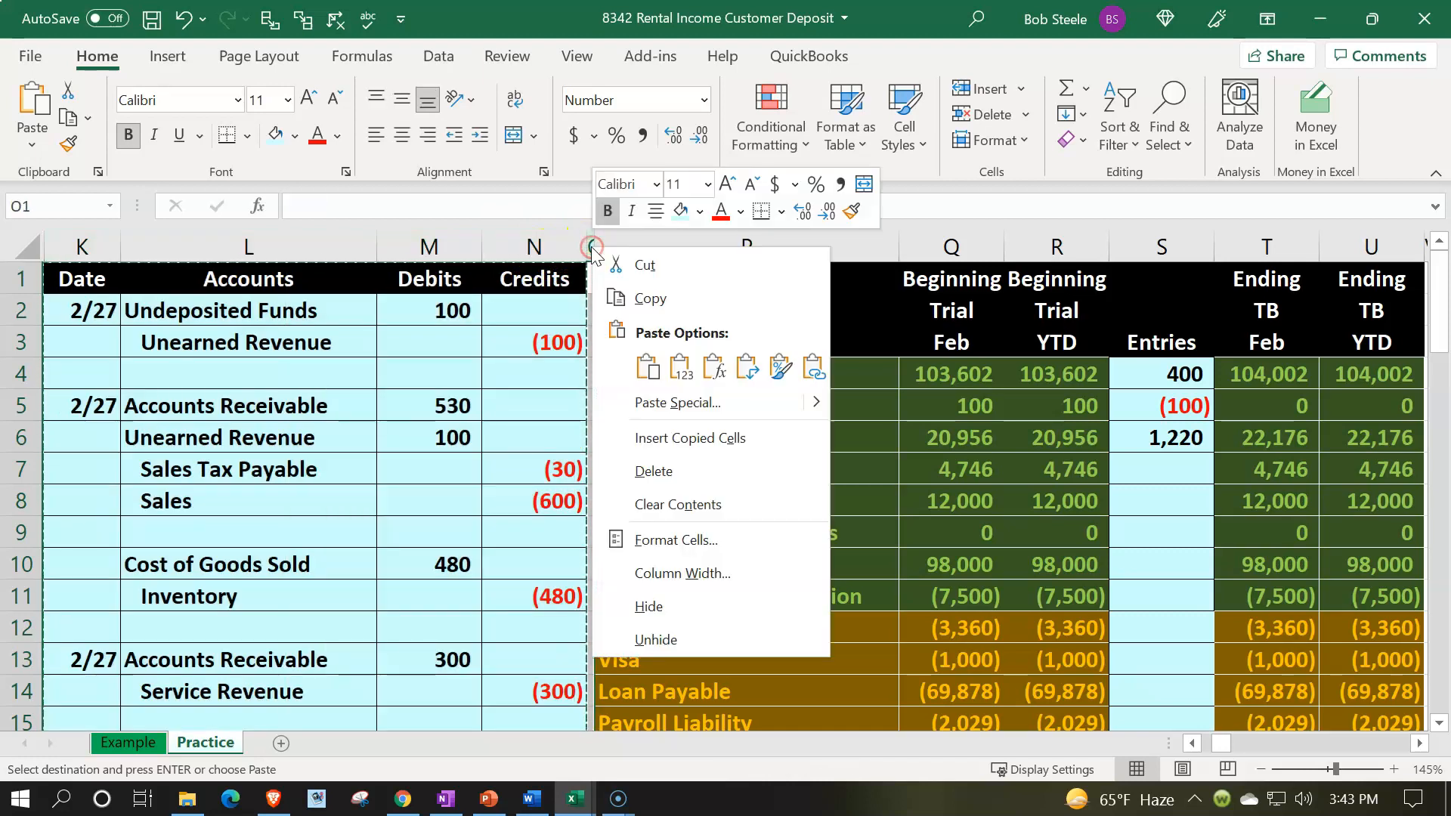
click(648, 434)
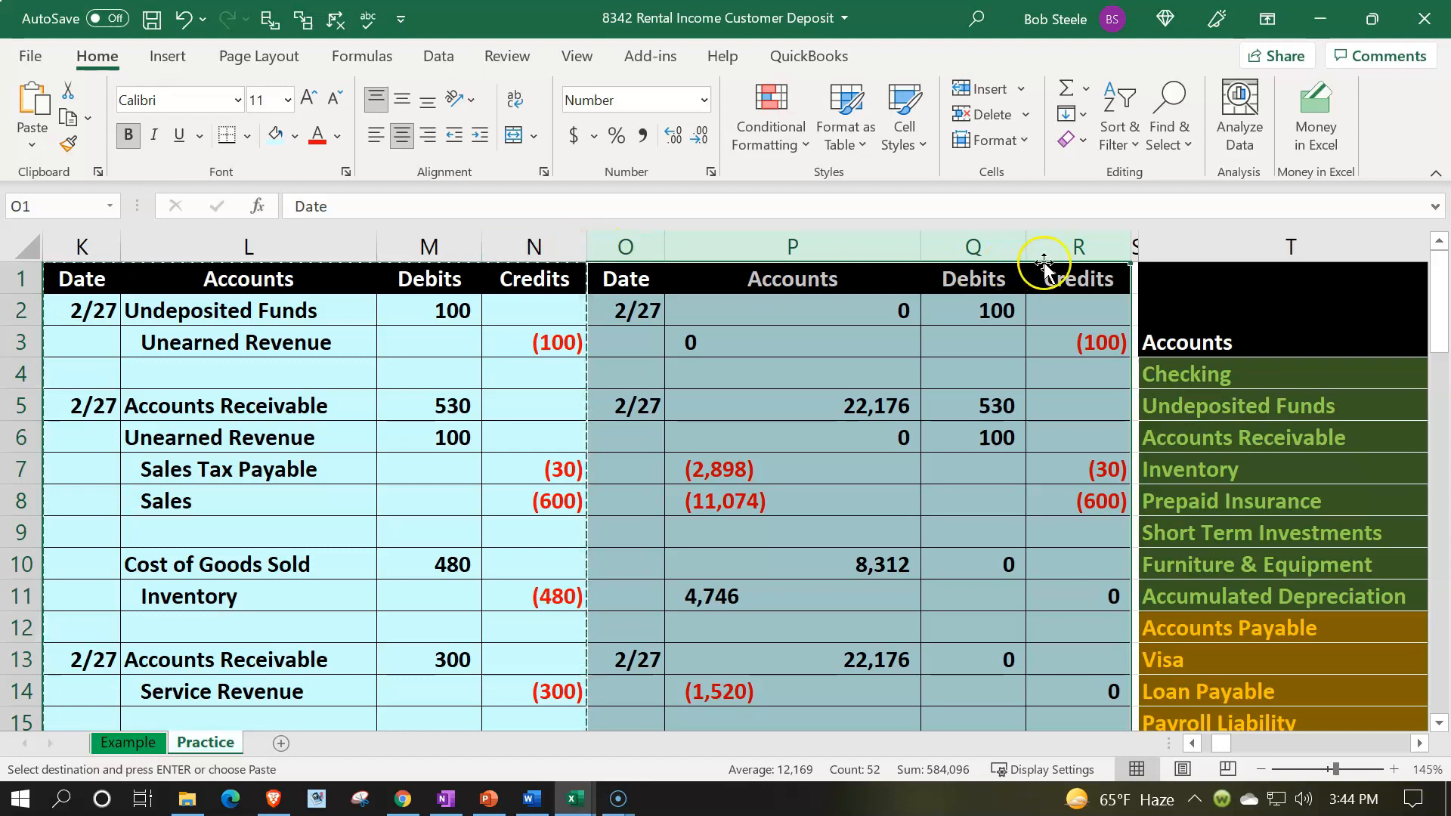
Step: Copy the narrow separator column and insert it before the new journal columns
click(1134, 240)
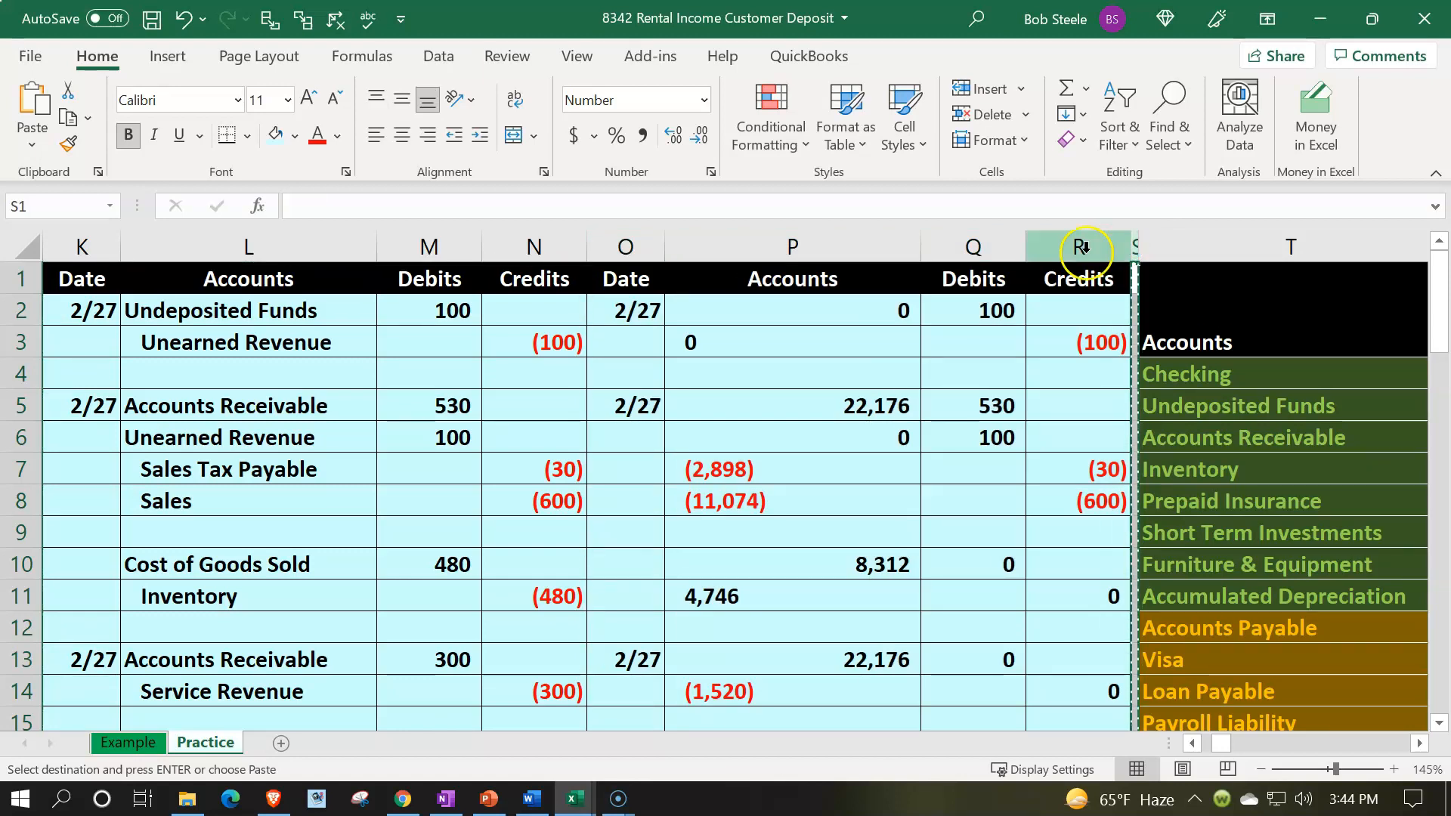
click(624, 246)
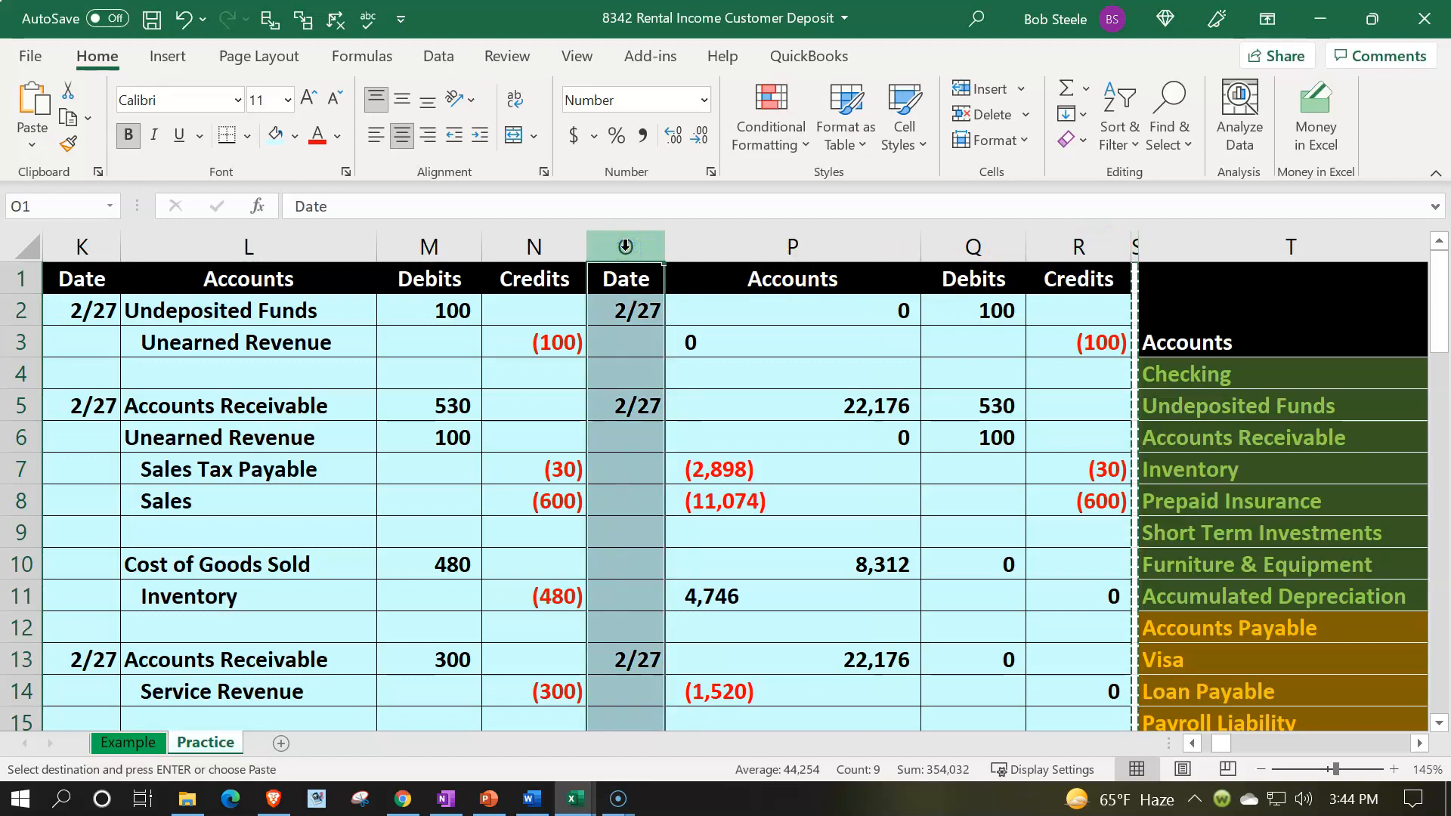
right_click(625, 247)
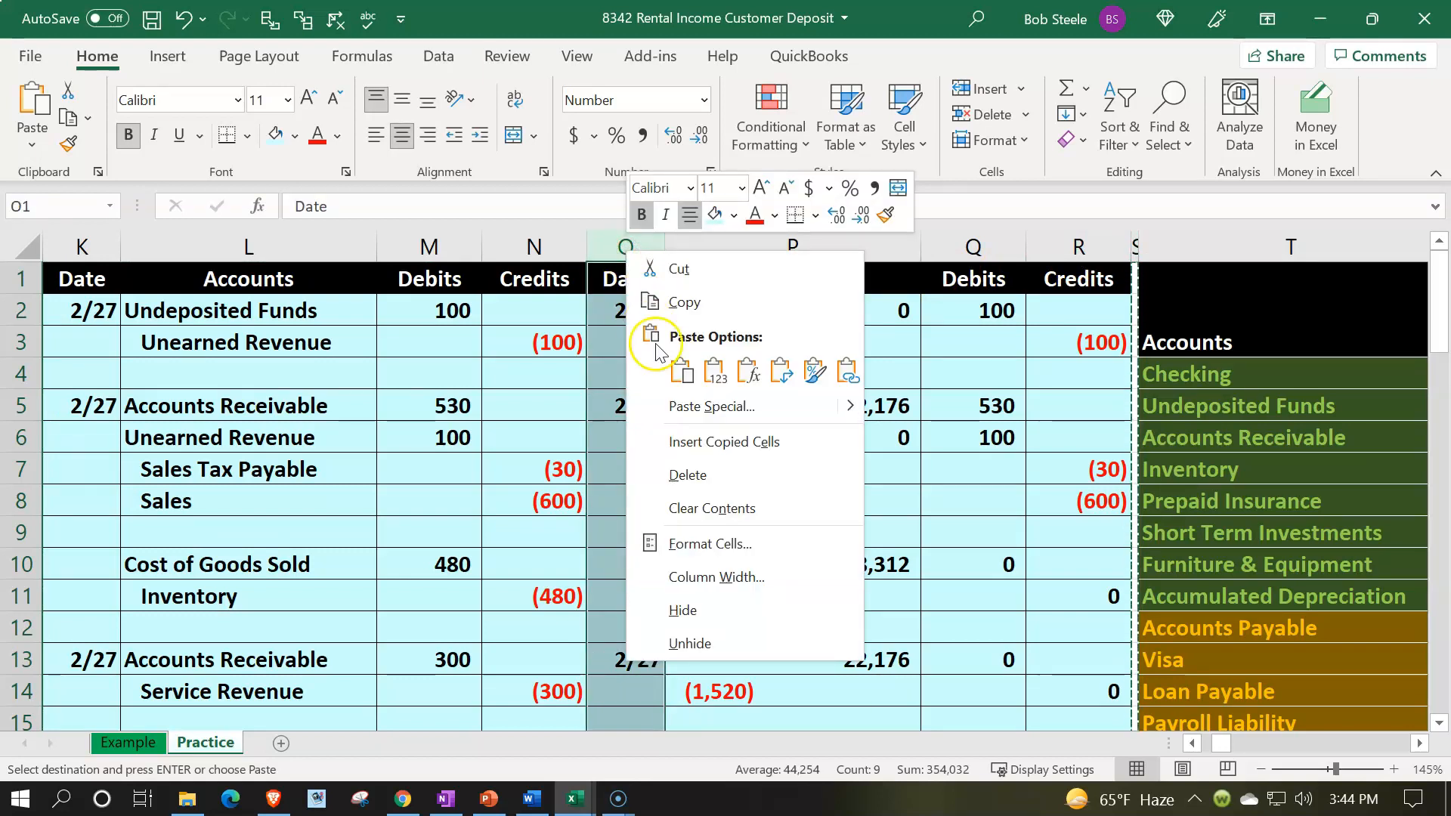
click(688, 442)
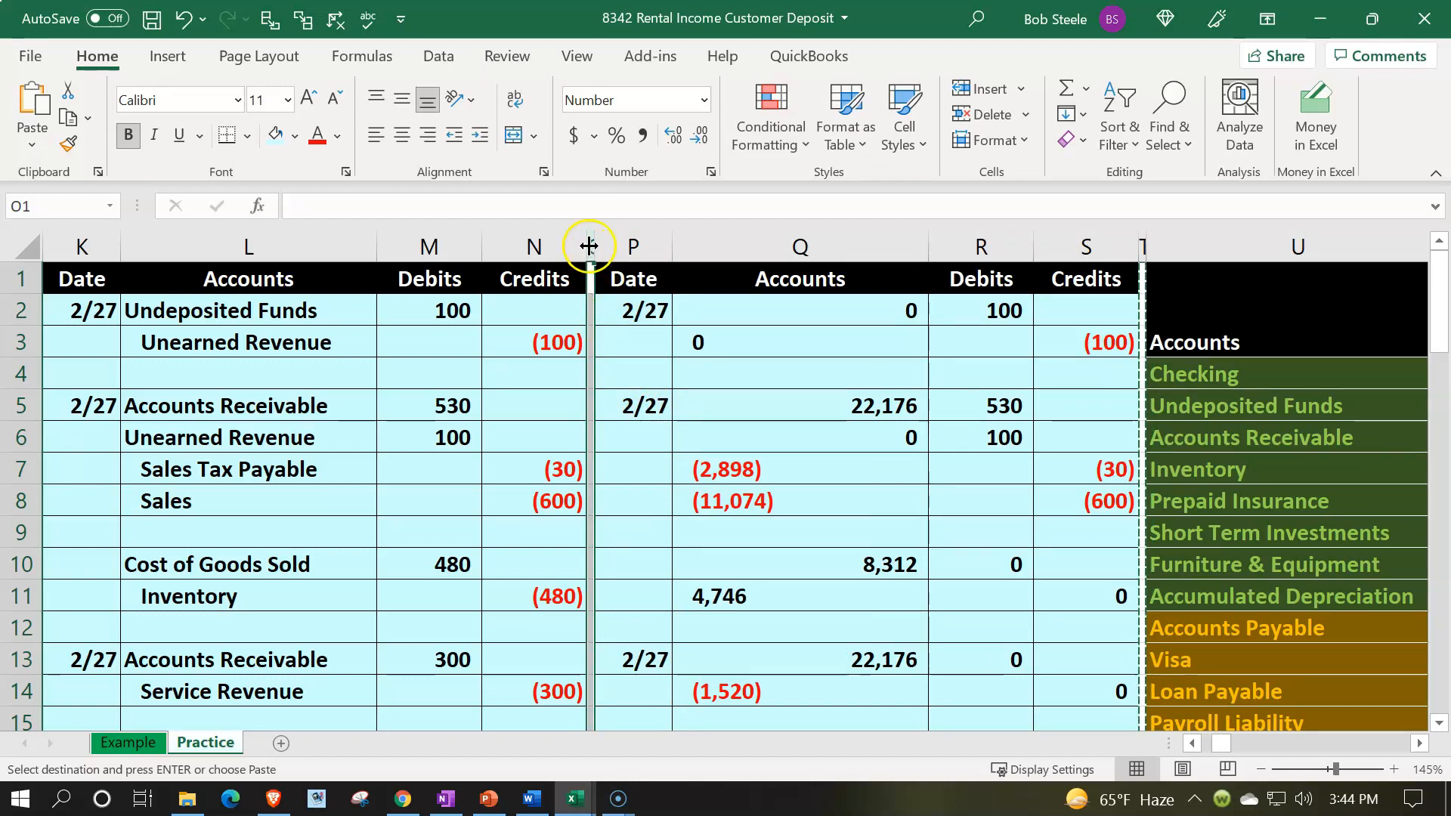
Step: Hide the original journal columns K through O
drag(591, 238, 83, 251)
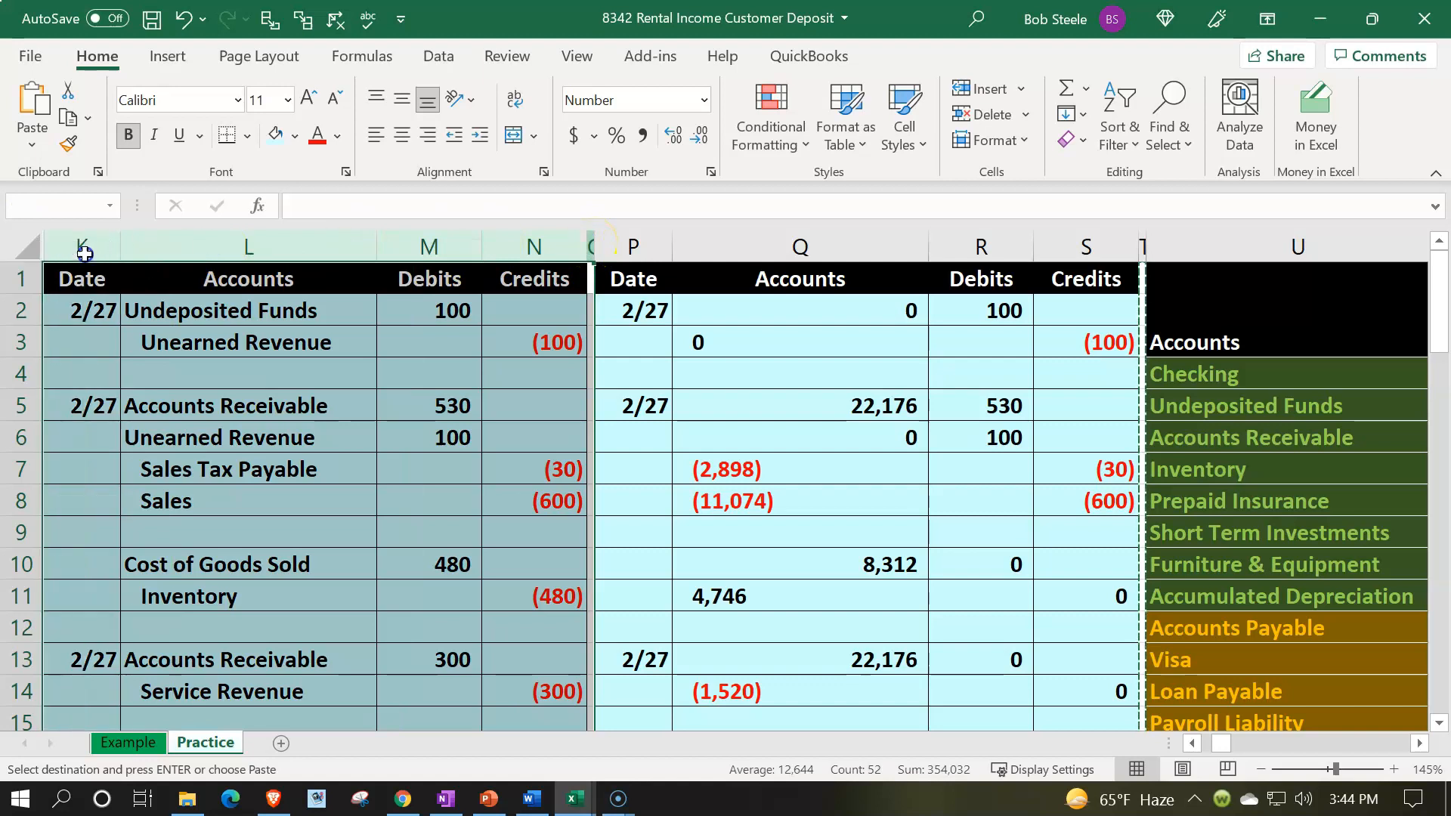
right_click(171, 417)
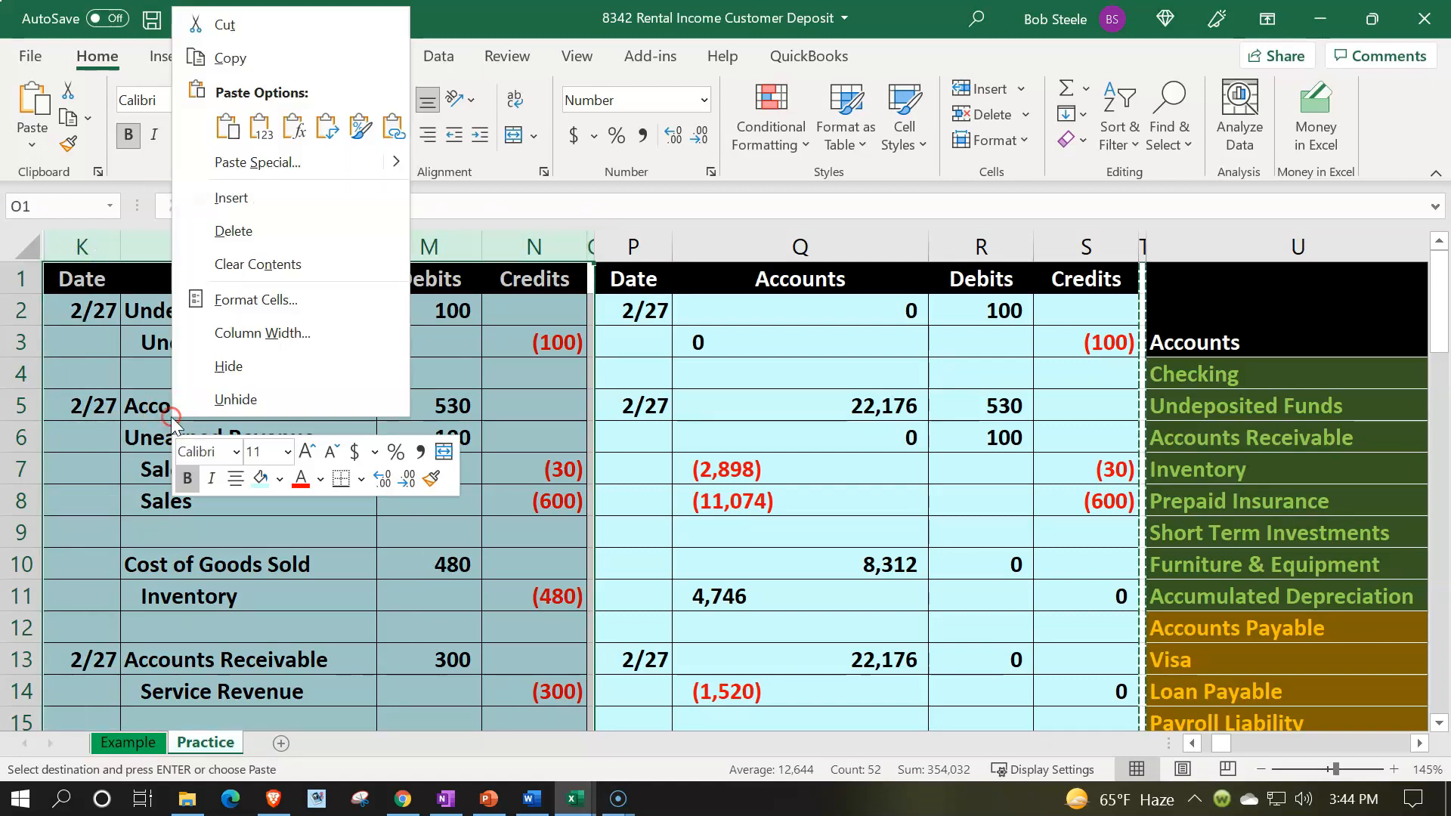
click(198, 369)
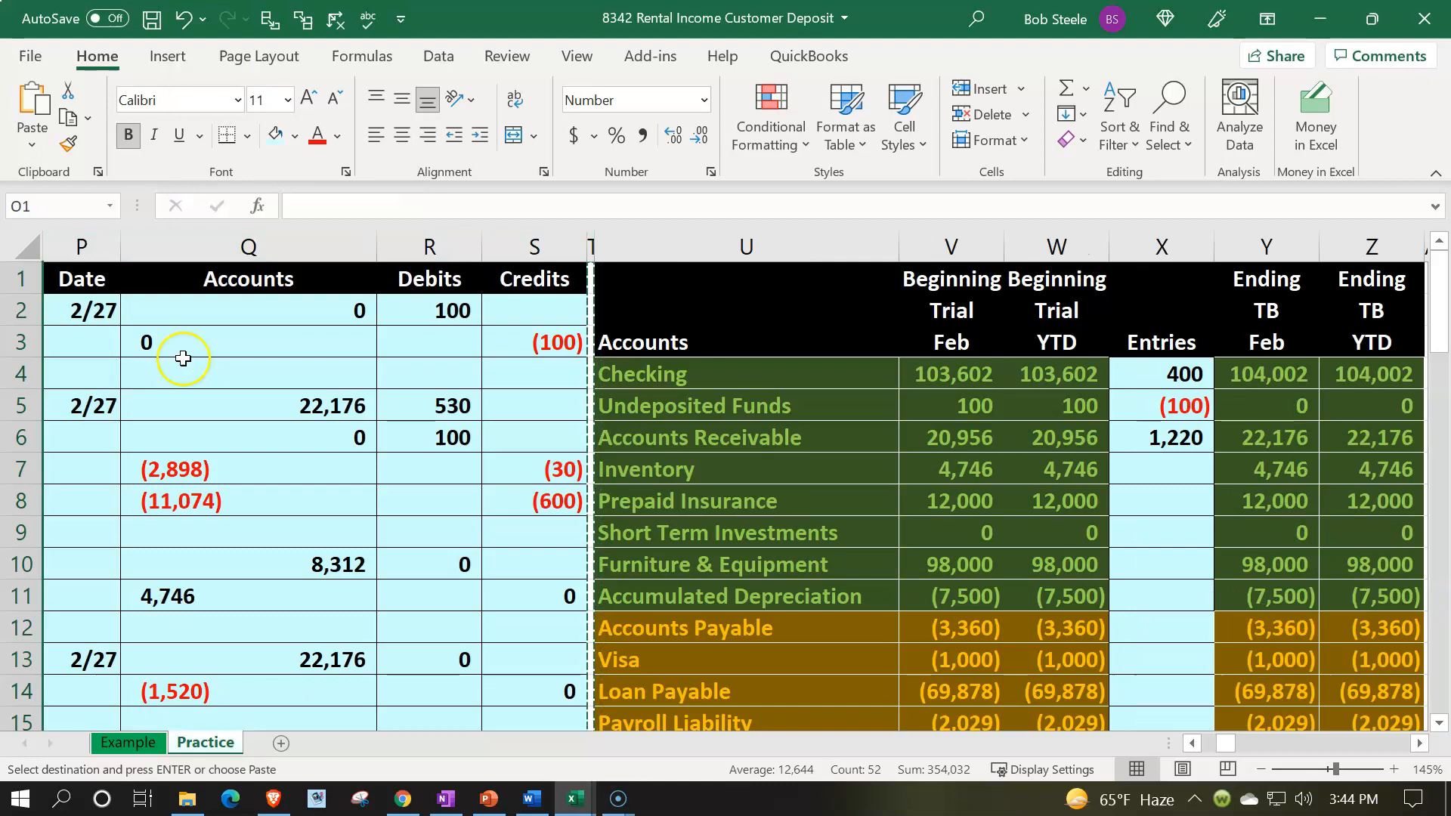
Step: Clear the duplicated journal entries in columns P through S down to row 30, applying the first row's formatting
click(98, 310)
drag(154, 309, 497, 315)
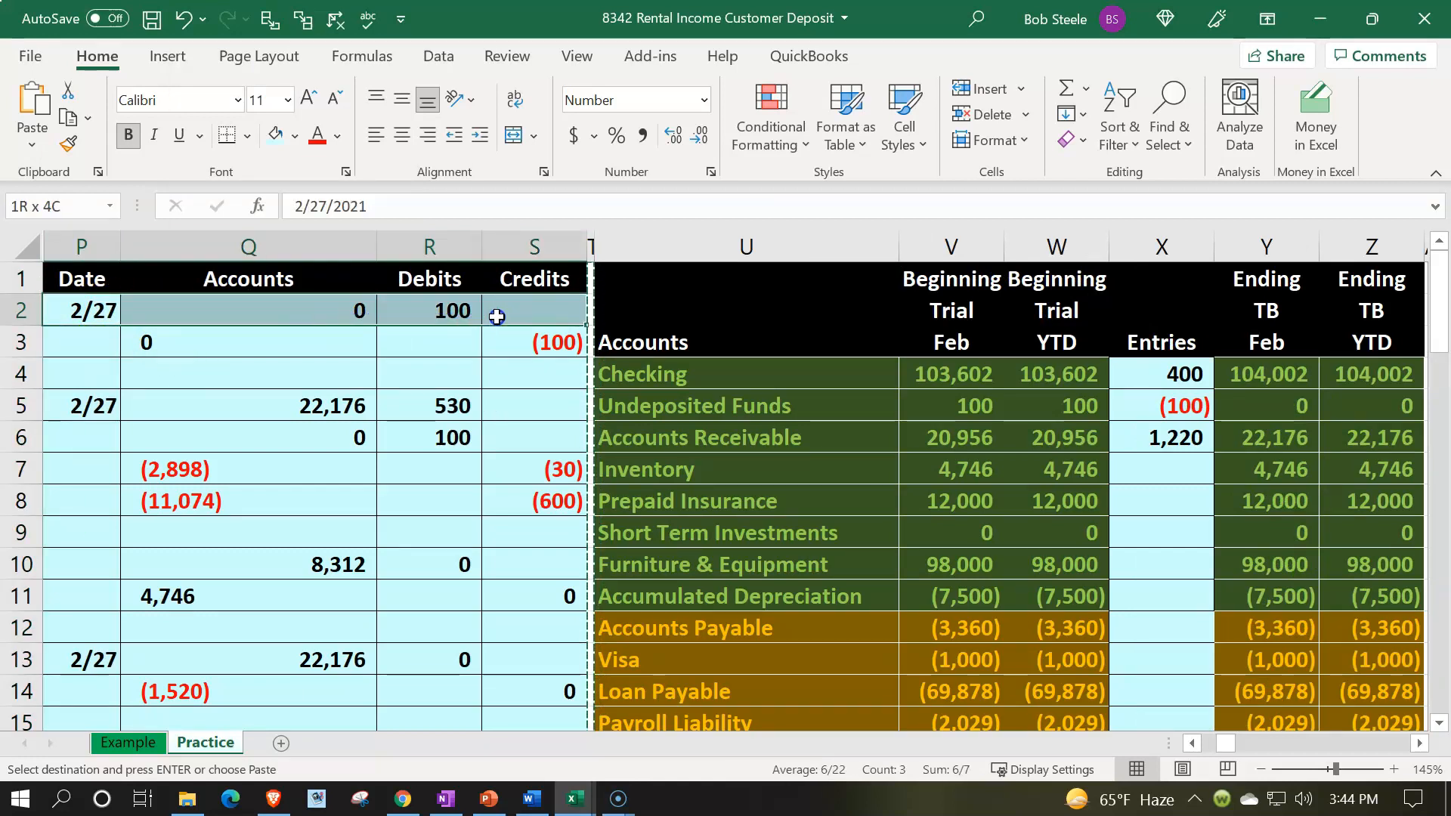
key(ctrl+v)
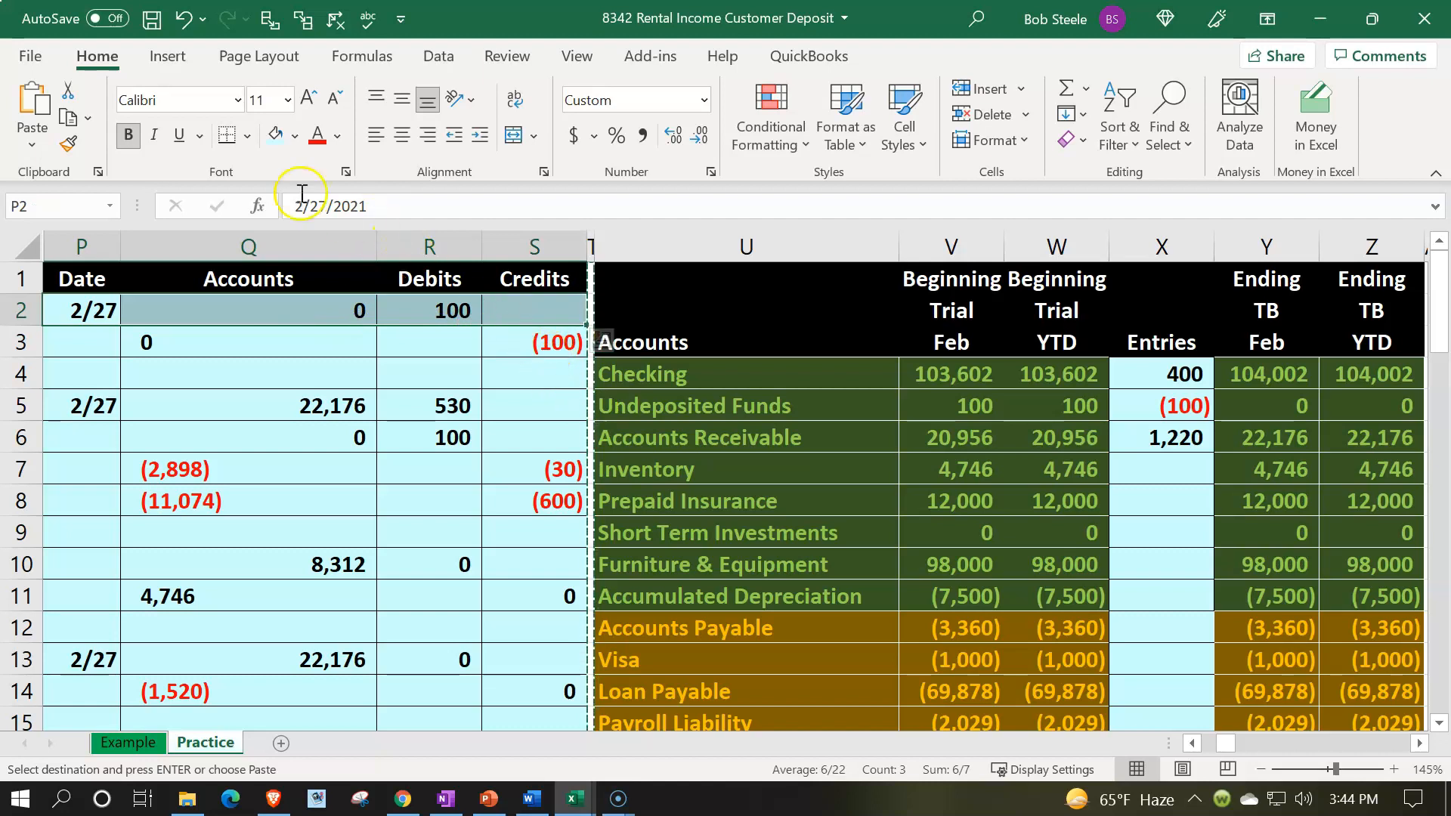
click(67, 142)
mouse_move(86, 311)
mouse_down()
mouse_move(234, 396)
mouse_move(401, 563)
mouse_move(464, 737)
mouse_move(482, 690)
mouse_move(511, 738)
mouse_move(508, 621)
mouse_up()
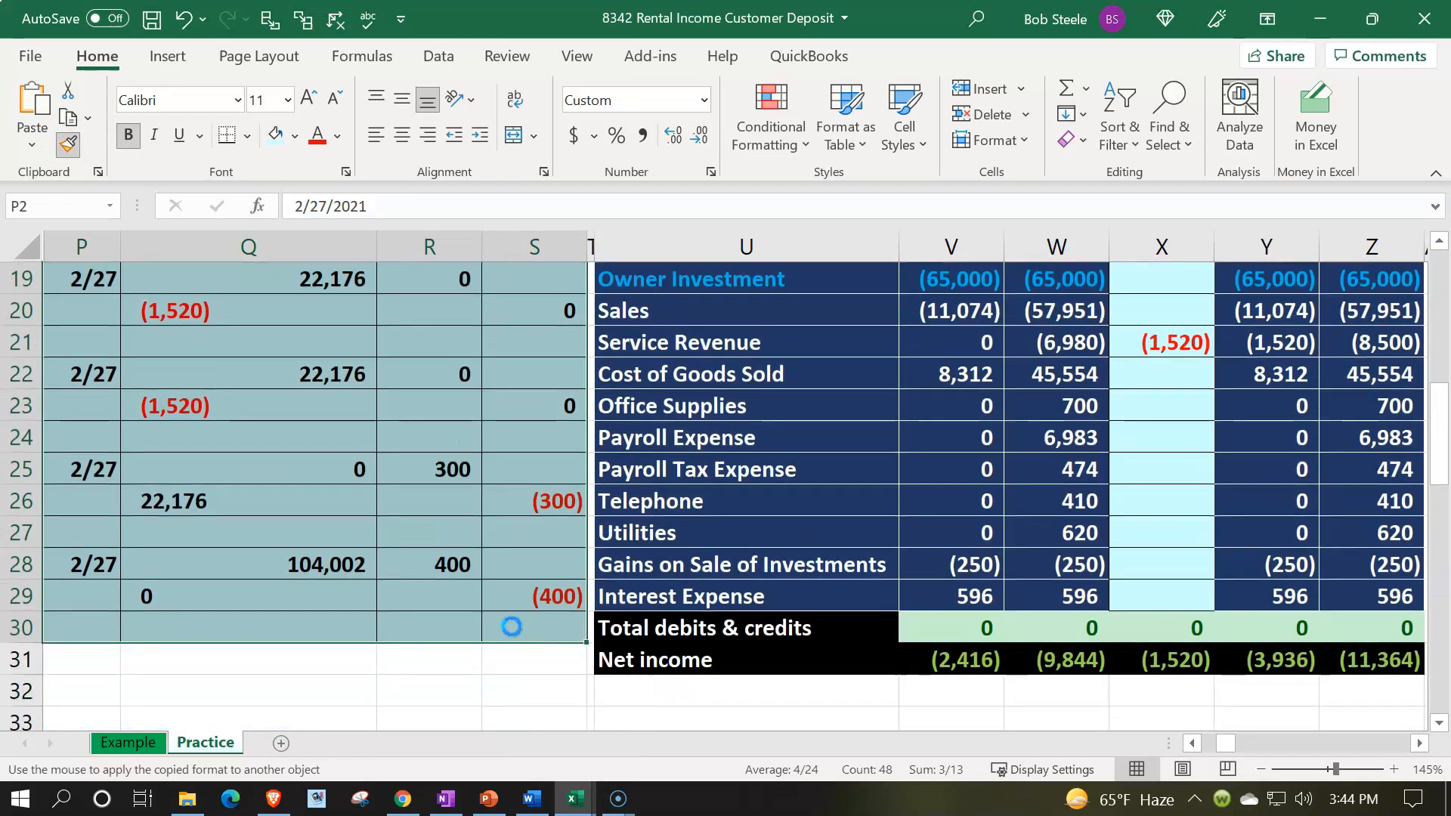
scroll(508, 622, up, 6)
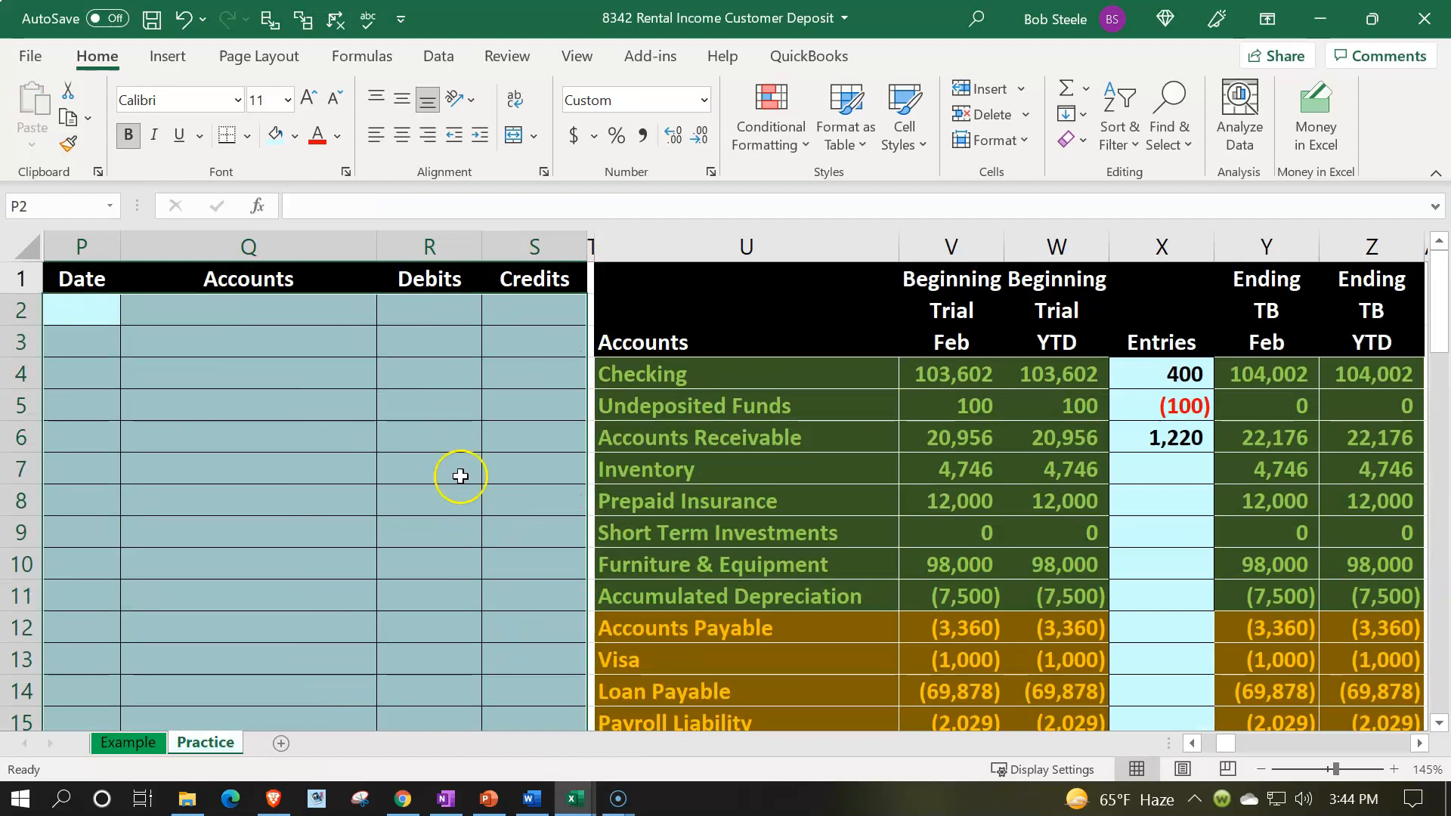
click(427, 423)
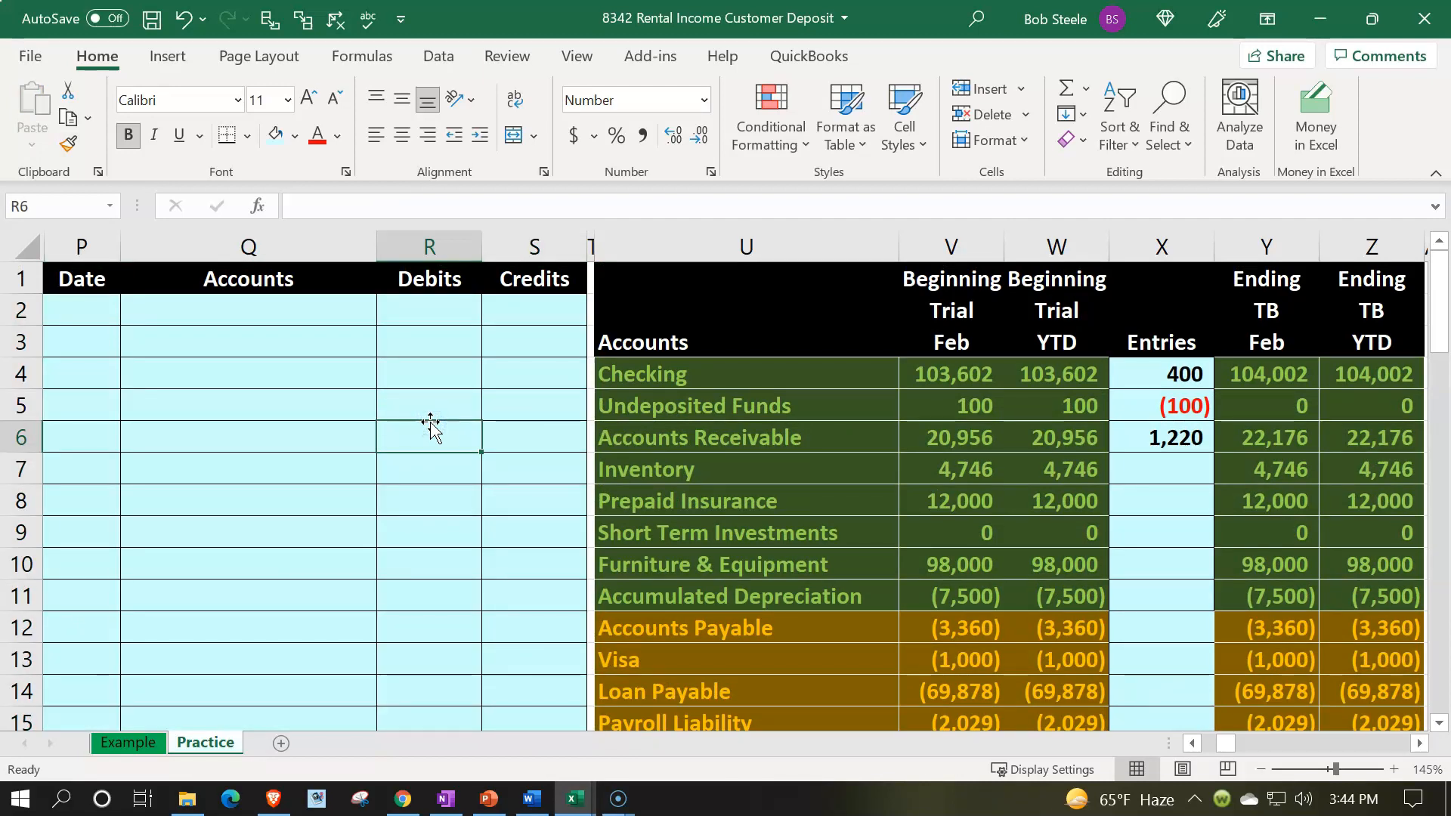
Step: Copy the Ending TB Feb and YTD balances and paste them as values into the Beginning Trial Balance columns
drag(1251, 369, 1344, 632)
key(ctrl+c)
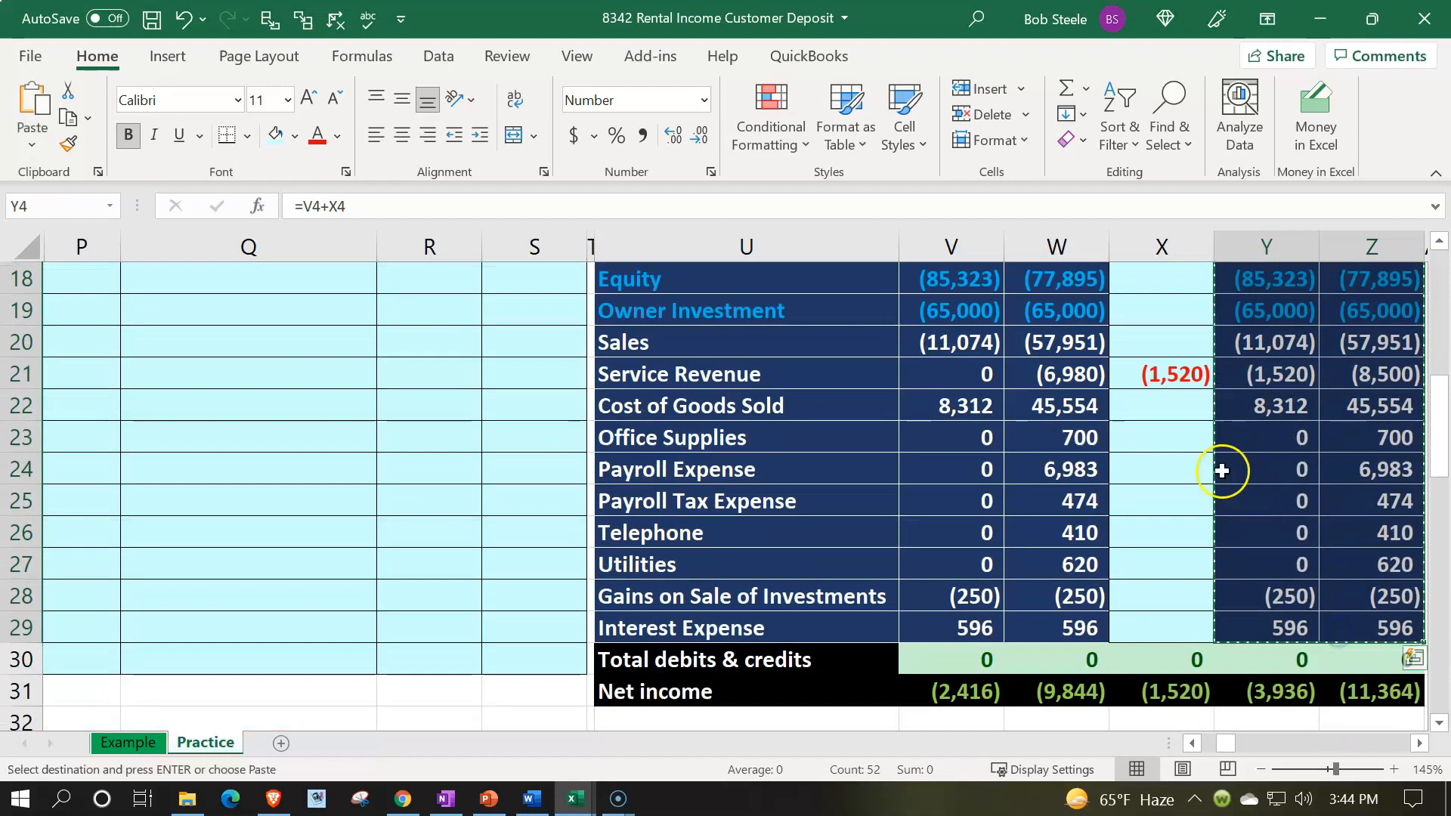
scroll(1221, 470, up, 6)
click(962, 372)
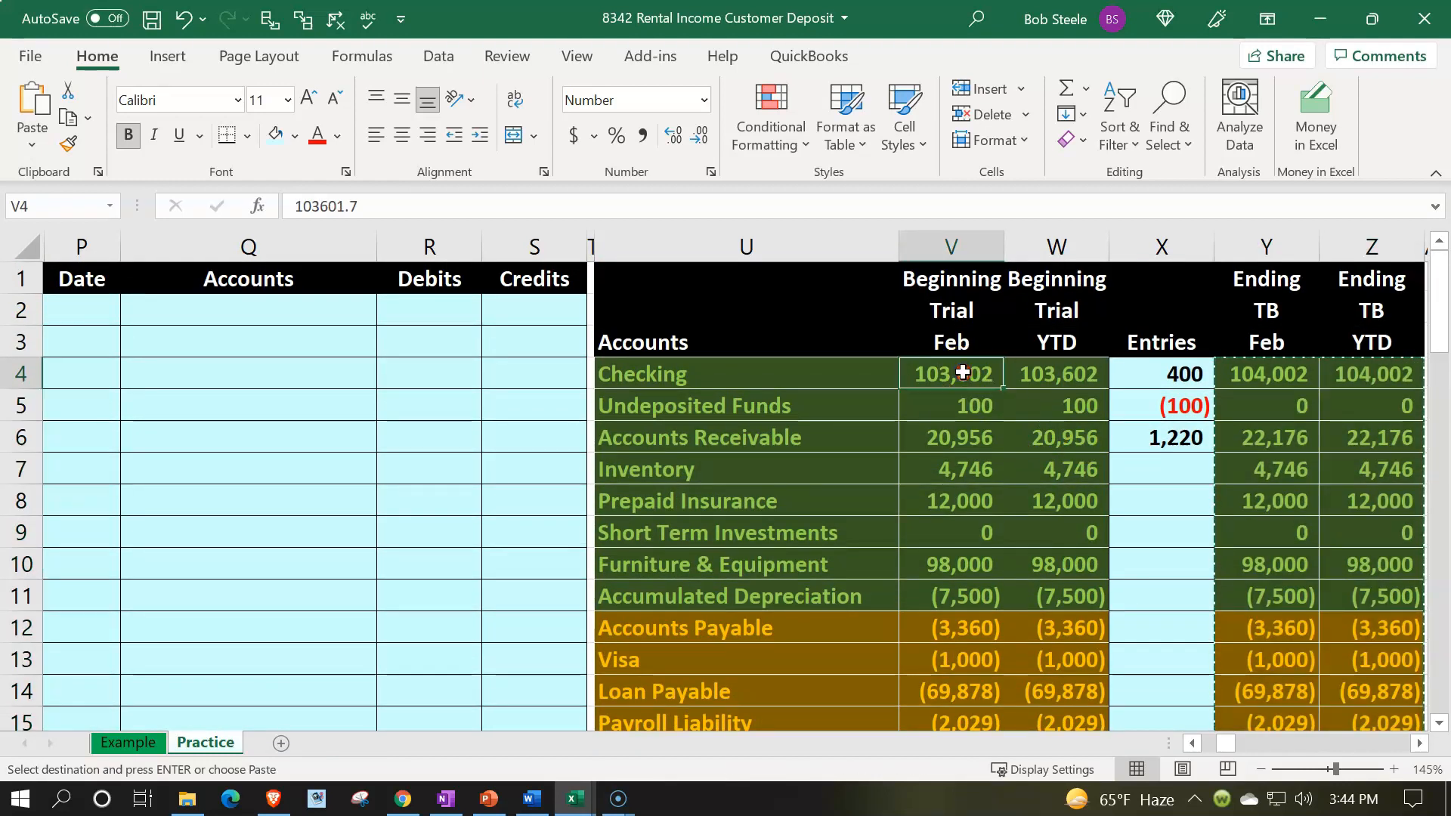
right_click(962, 372)
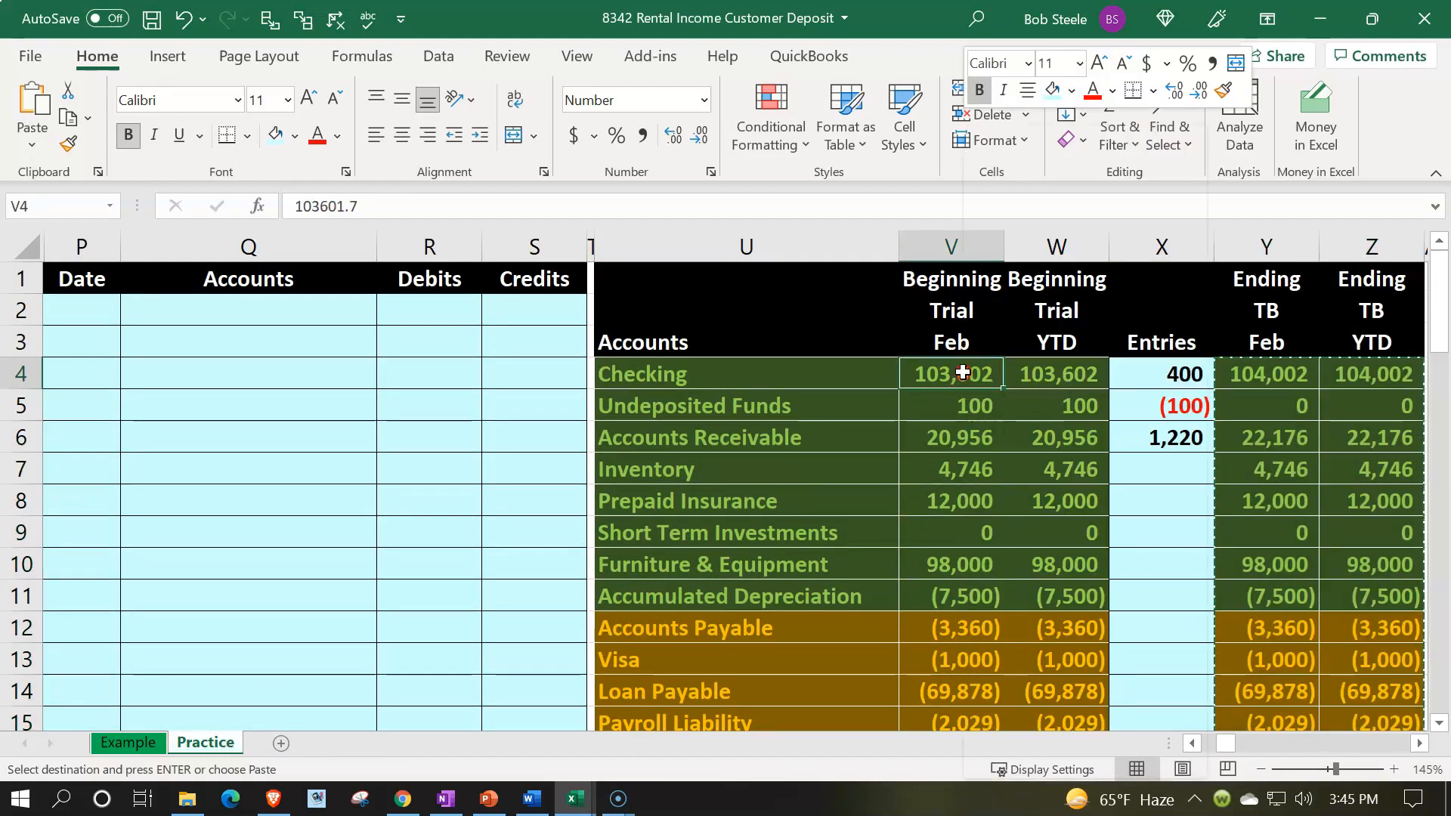
right_click(941, 373)
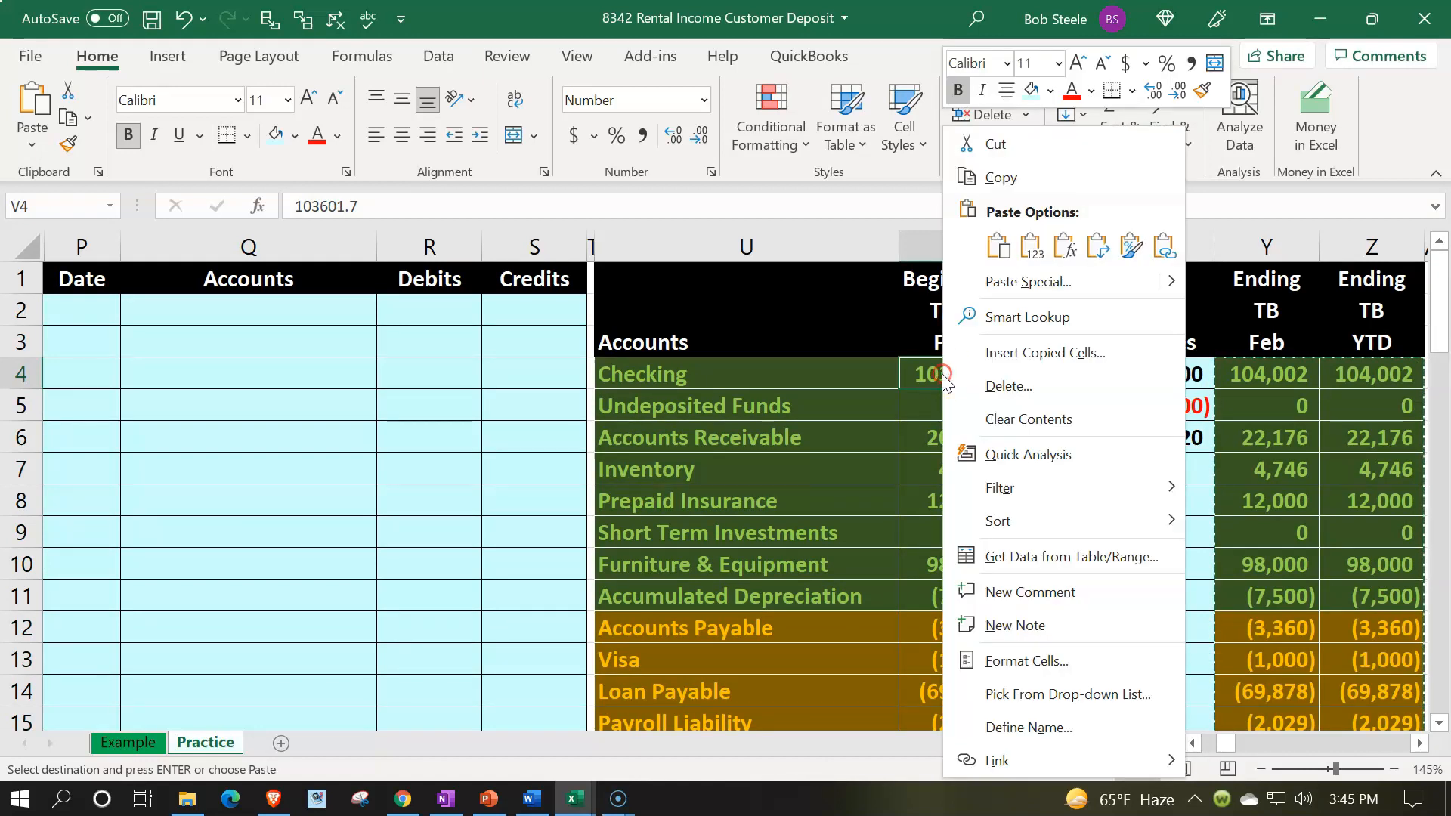
click(1031, 256)
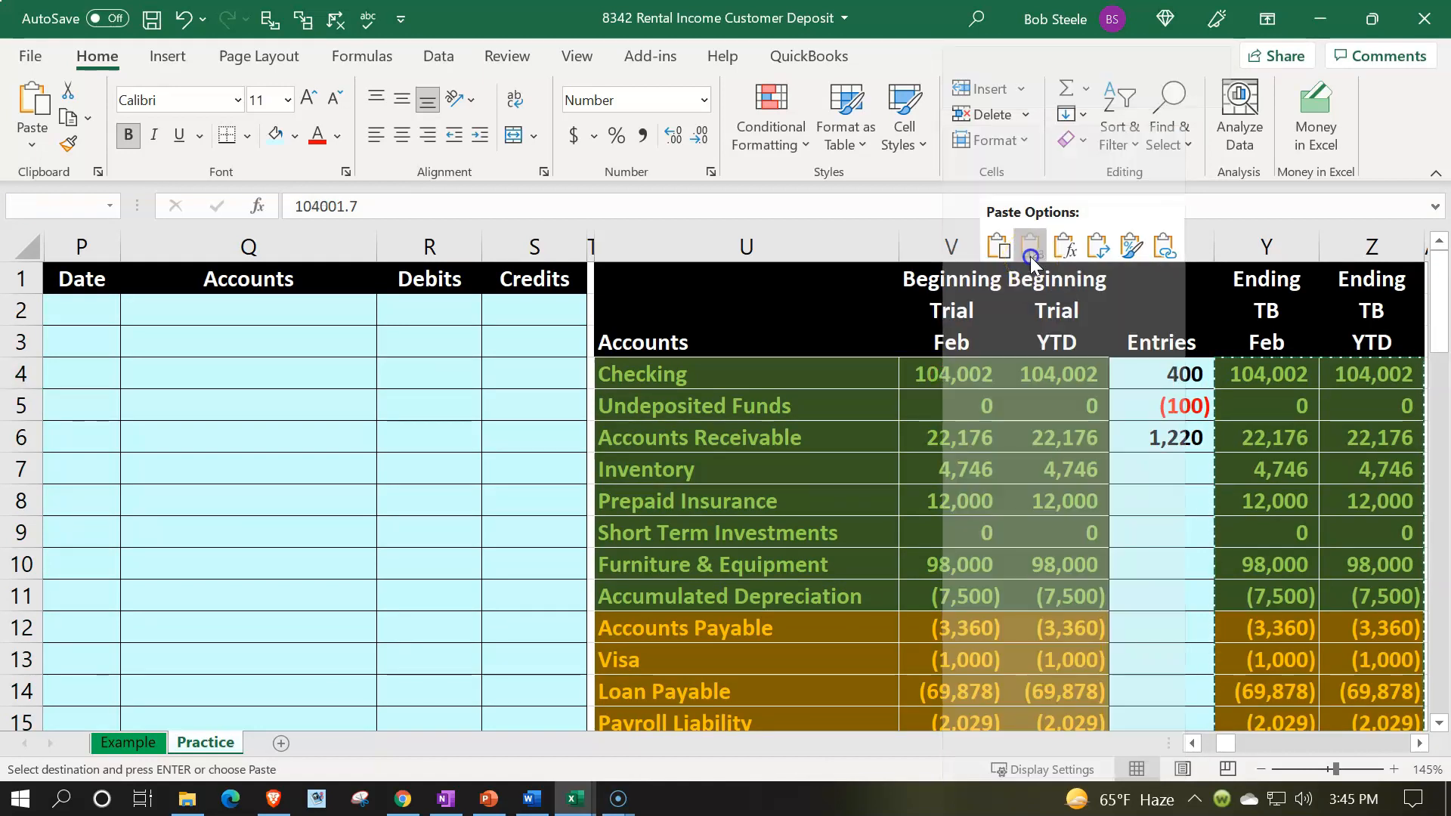
Step: Clear the amounts in the Entries column
drag(1142, 372, 1186, 609)
key(Delete)
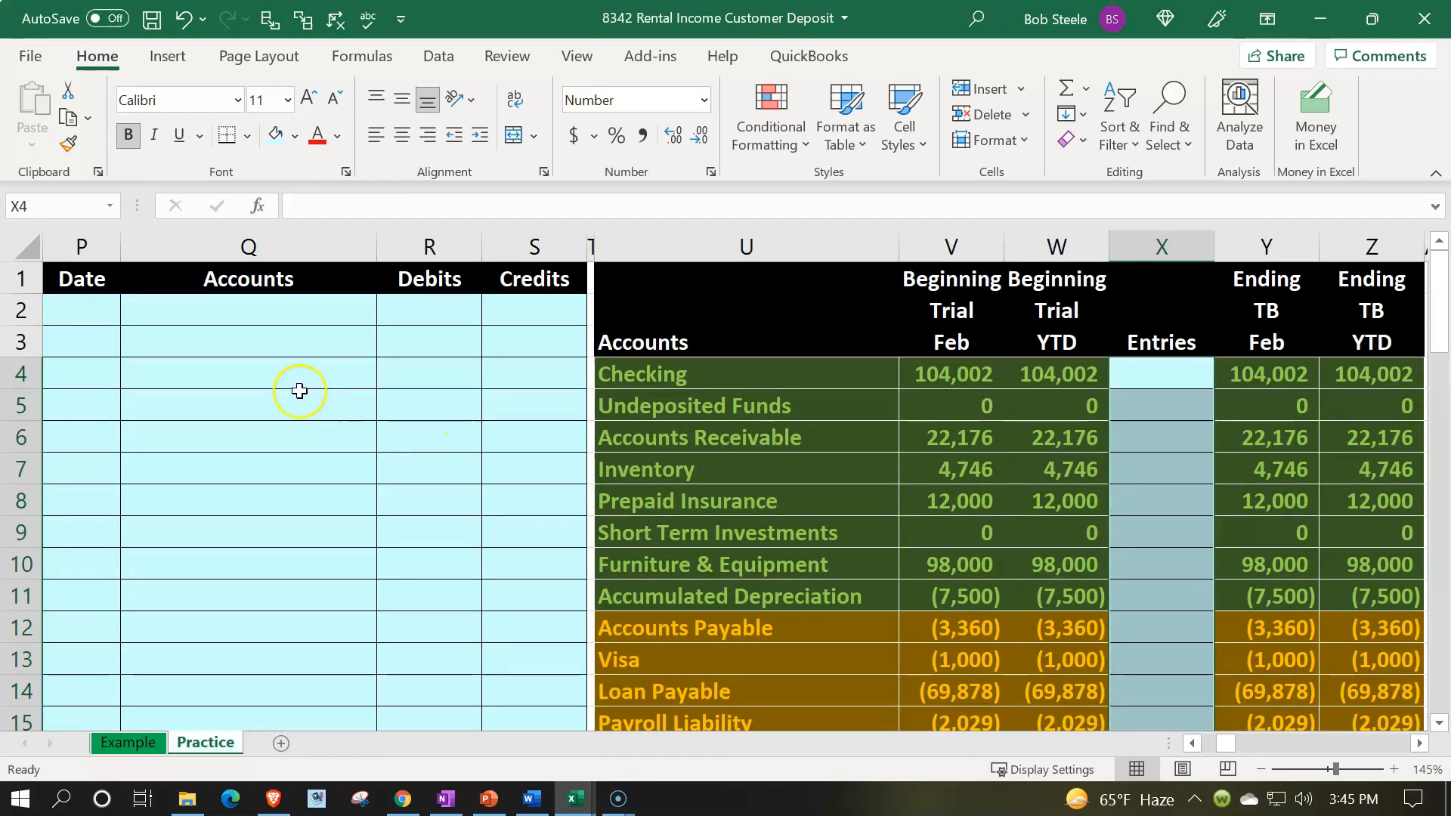
Step: Enter the date 2/27 in the first row of the new journal and move to its Accounts cell
click(97, 311)
text(2/27)
key(Return)
key(Return)
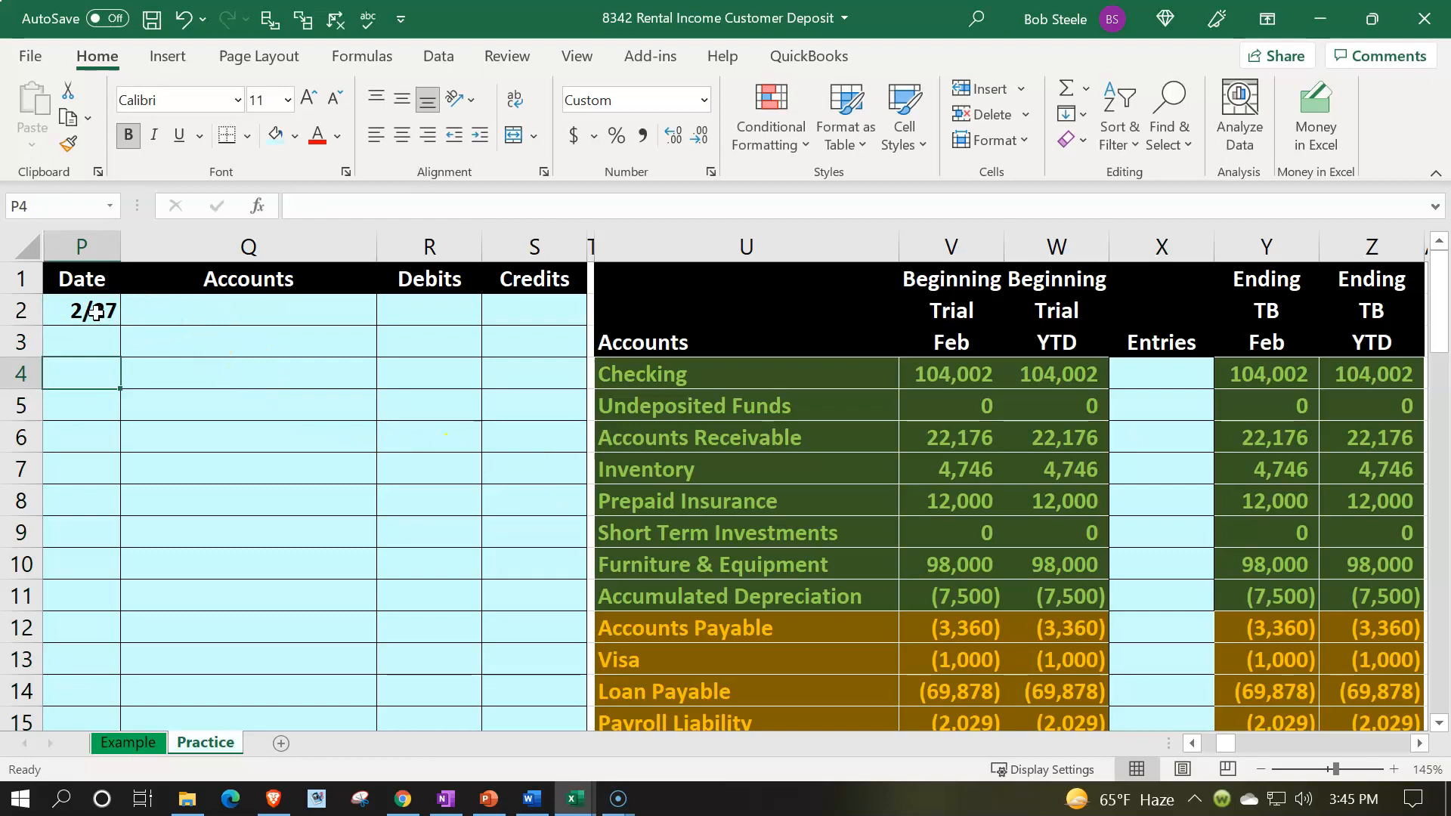
key(Right)
key(Up)
key(Up)
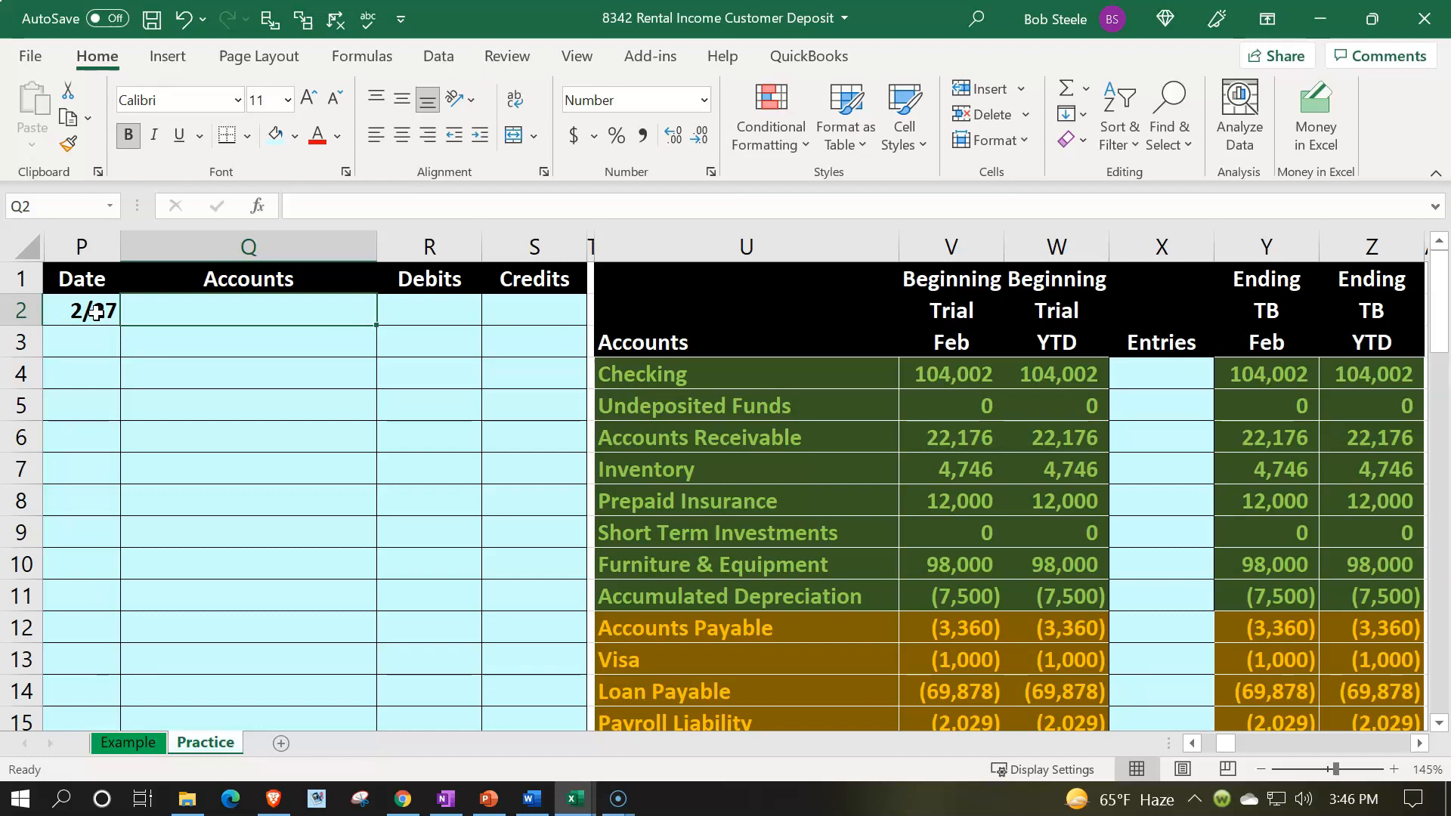
Step: Link the first journal account cell to Undeposited Funds in the trial balance and debit it 200
text(=)
key(Down)
key(Down)
key(Down)
key(Right)
key(Right)
key(Right)
key(Right)
key(Return)
key(Up)
key(Right)
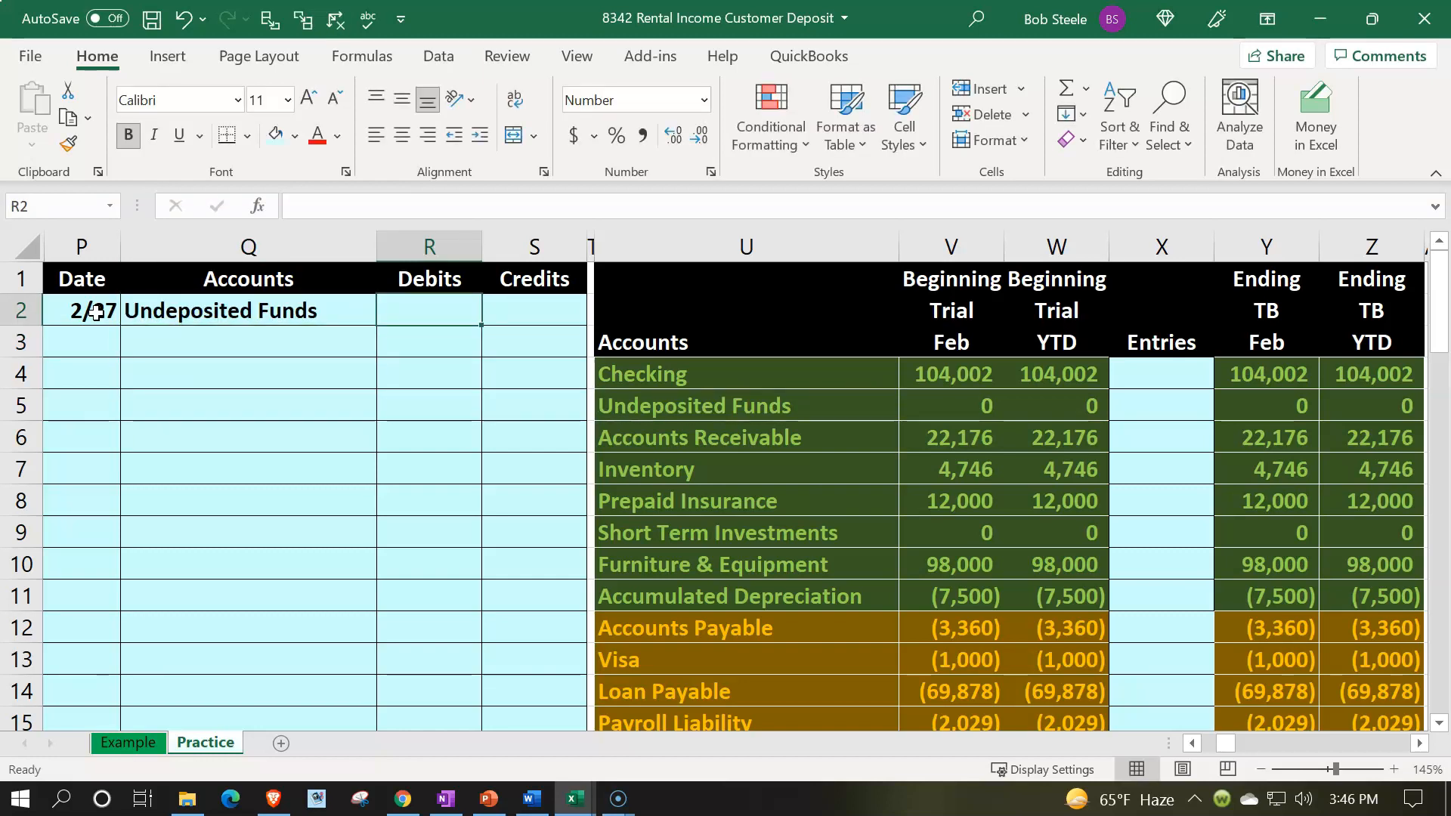
text(200)
key(Return)
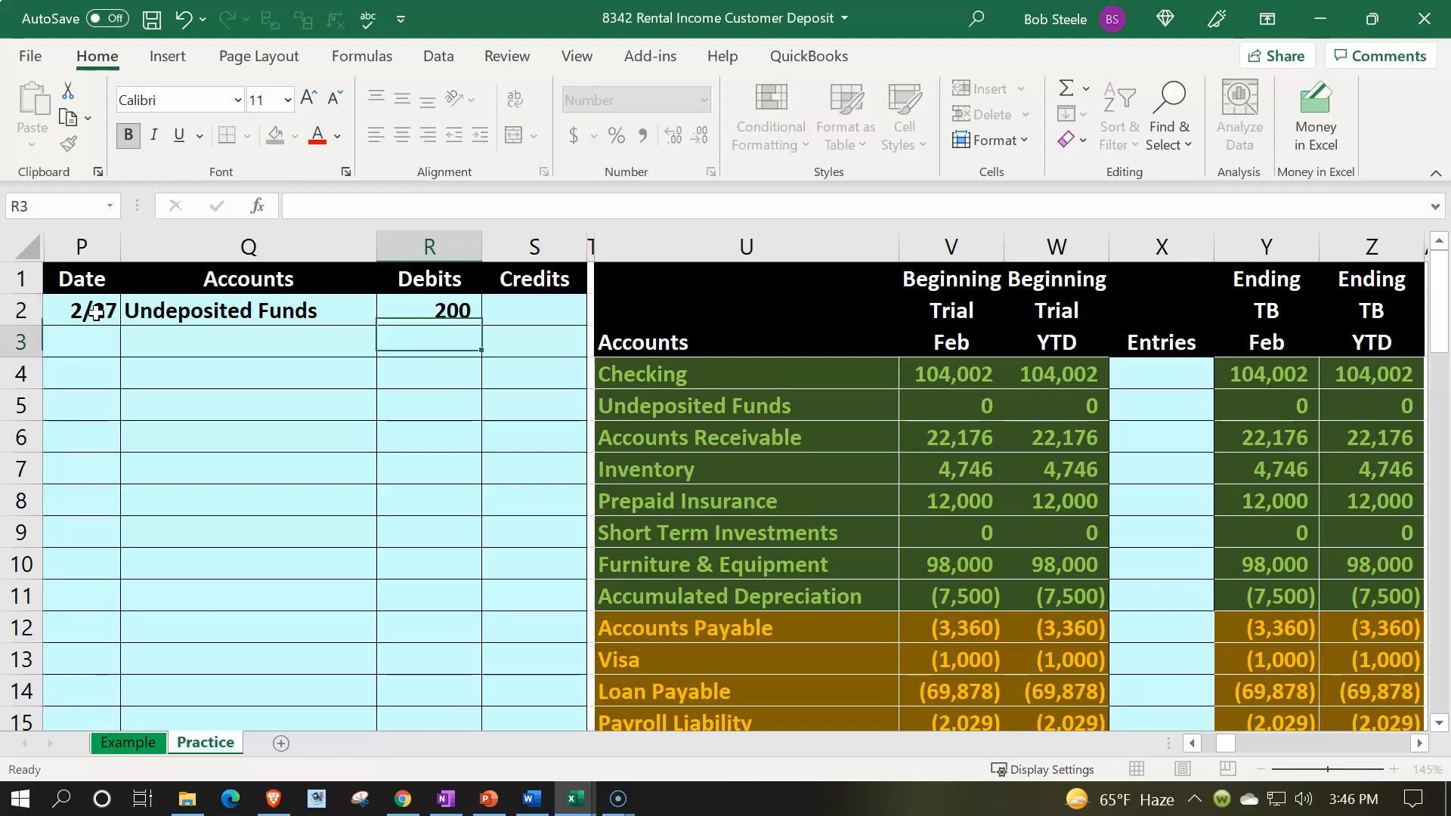
Step: Link the second journal account cell to Accounts Receivable and indent it as the credited account
key(Left)
text(=)
key(Right)
key(Right)
key(Right)
key(Right)
key(Down)
key(Down)
key(Down)
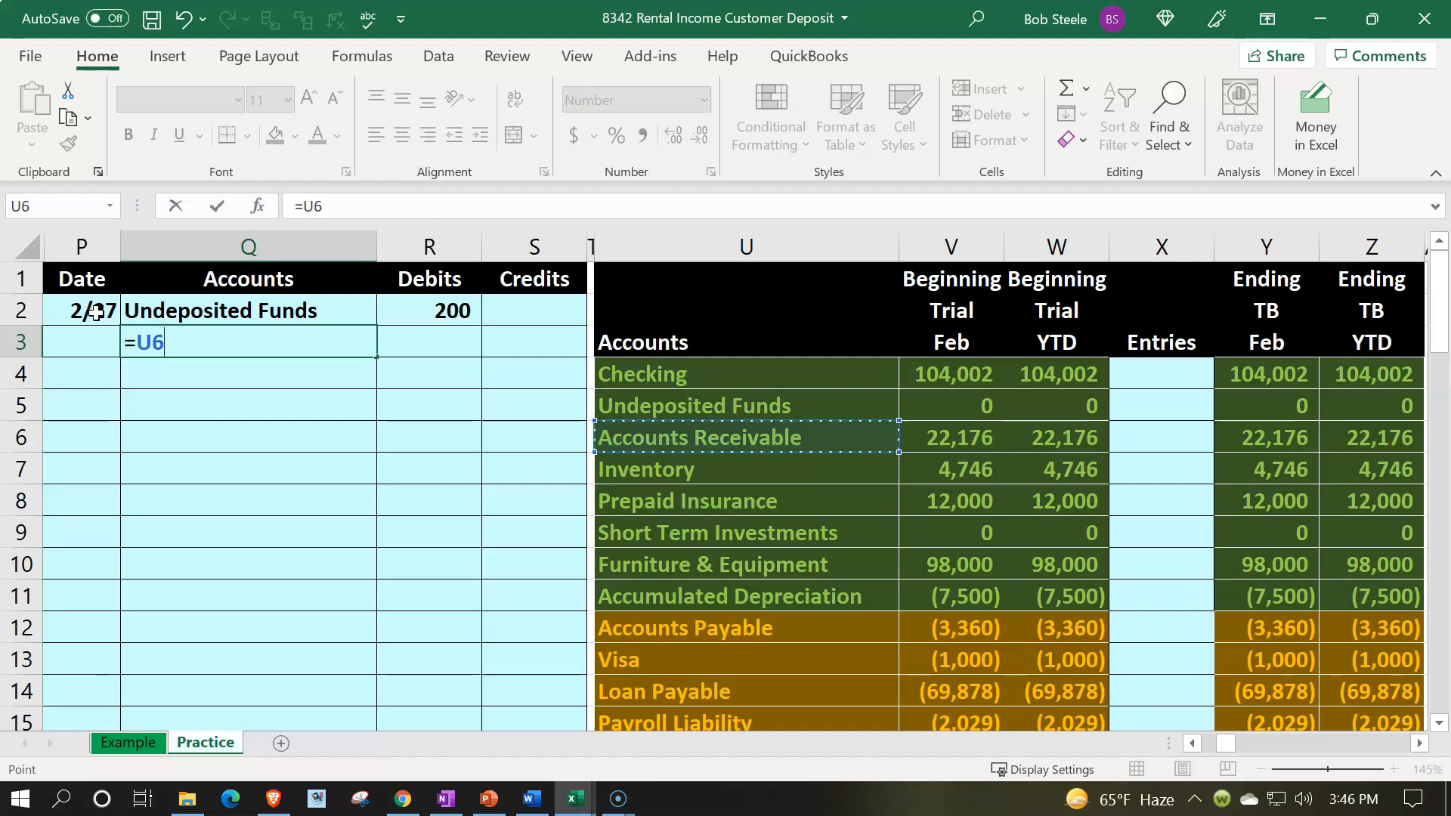
key(Return)
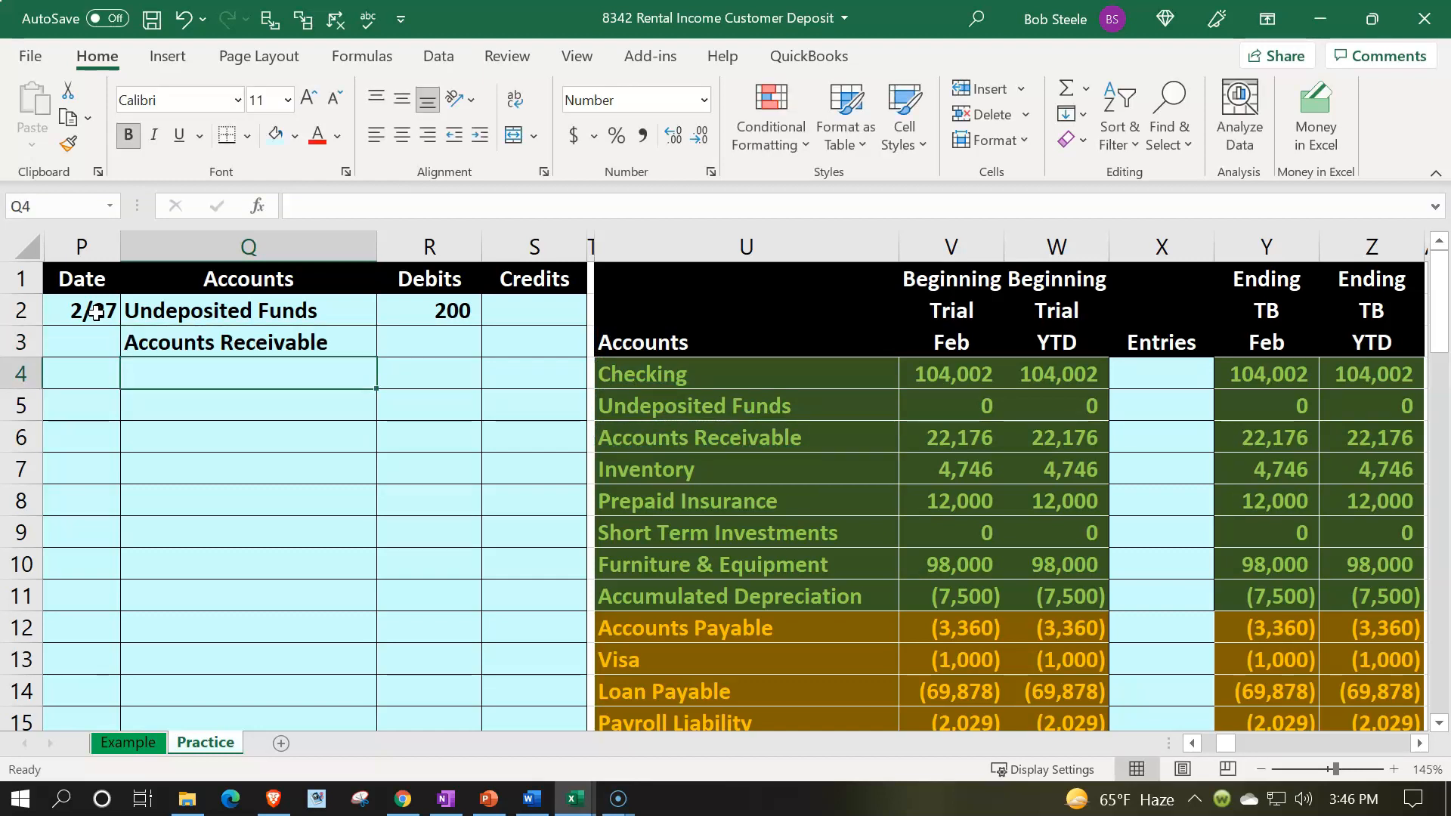
key(Up)
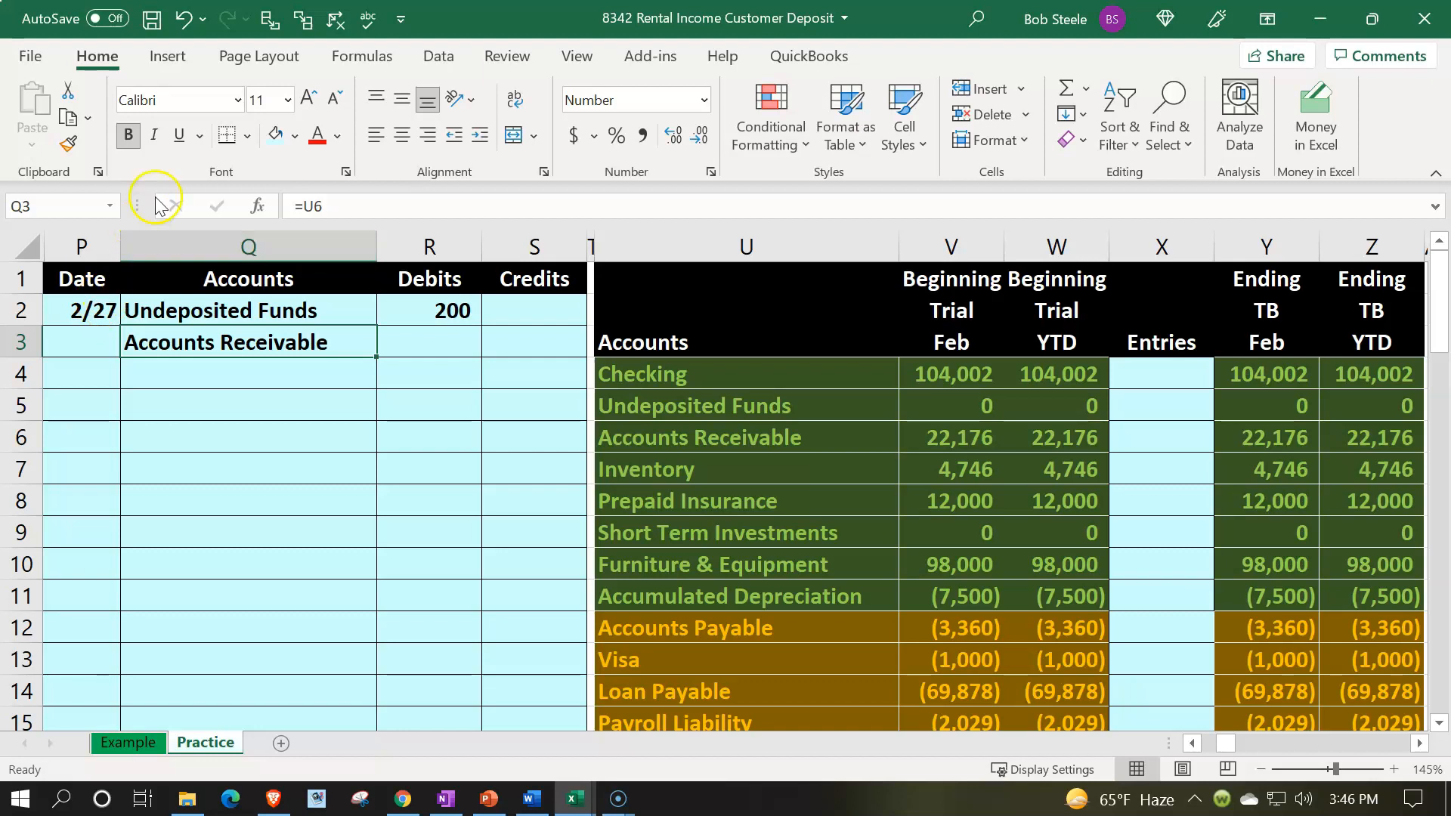
click(486, 136)
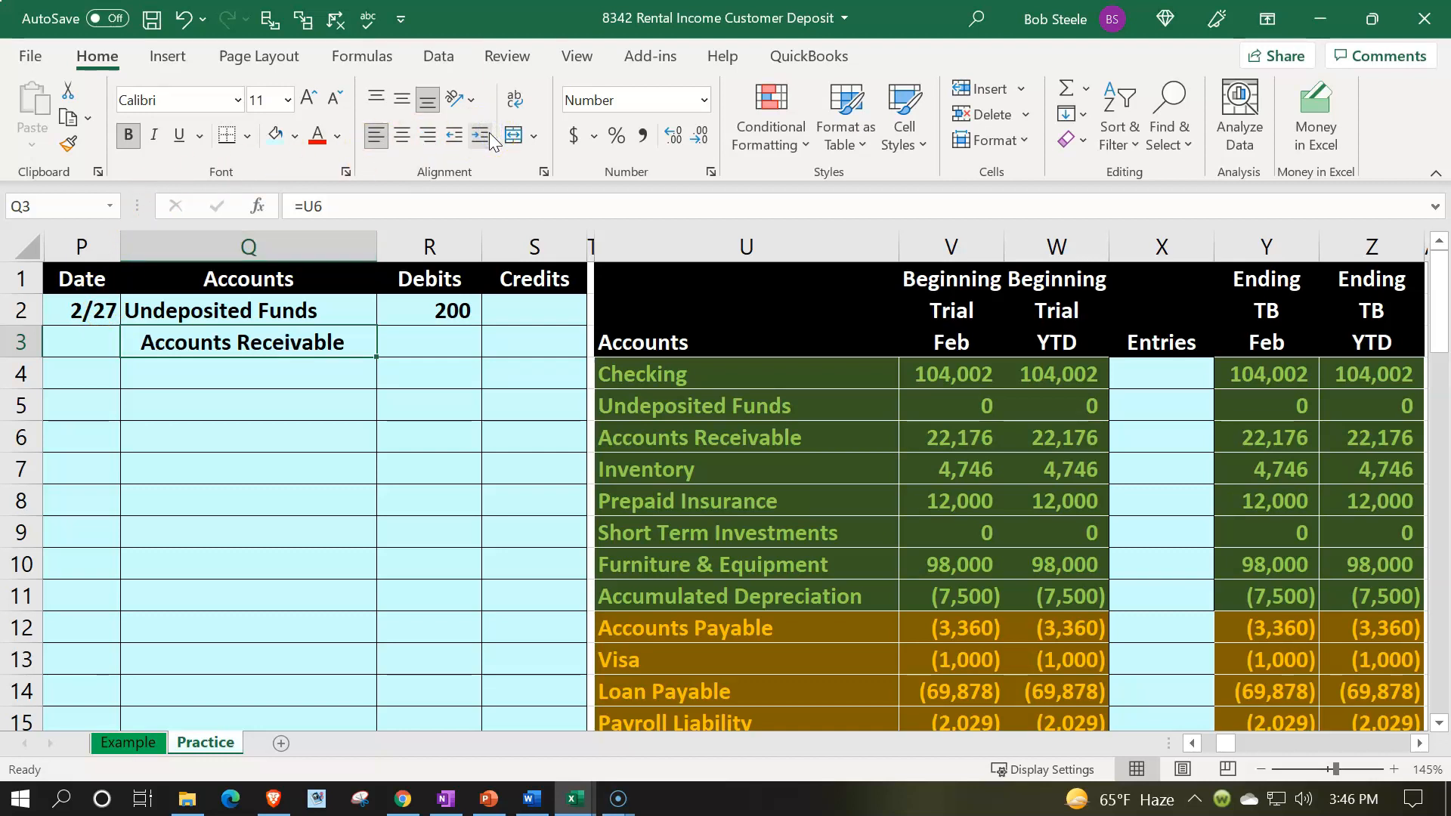
Step: Set the Accounts Receivable credit as the negative of the 200 debit
key(Right)
text(=-)
key(Left)
key(Up)
key(Return)
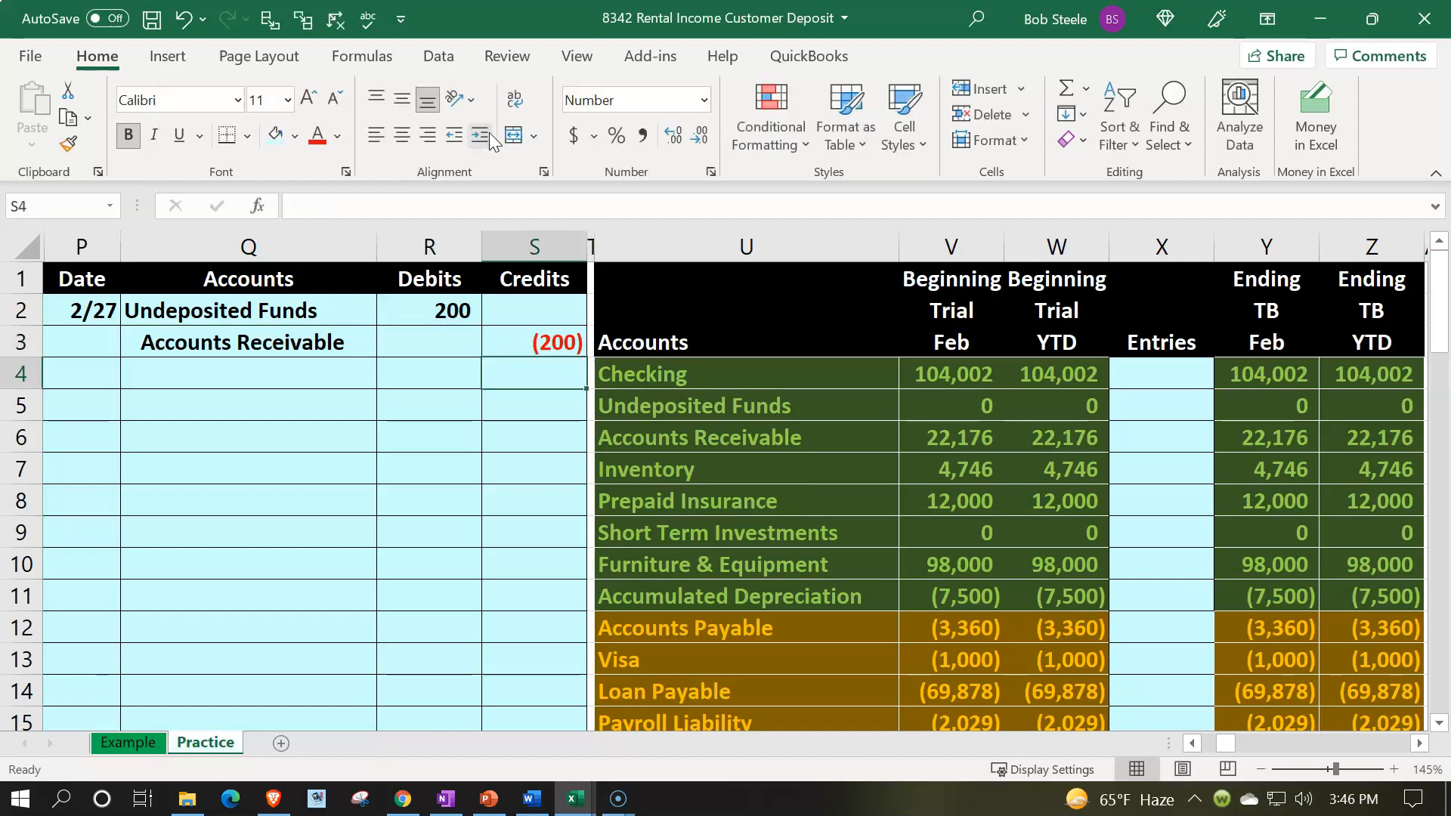
Step: Link the Undeposited Funds Entries cell in the trial balance to the journal's debit amount
drag(347, 311, 436, 316)
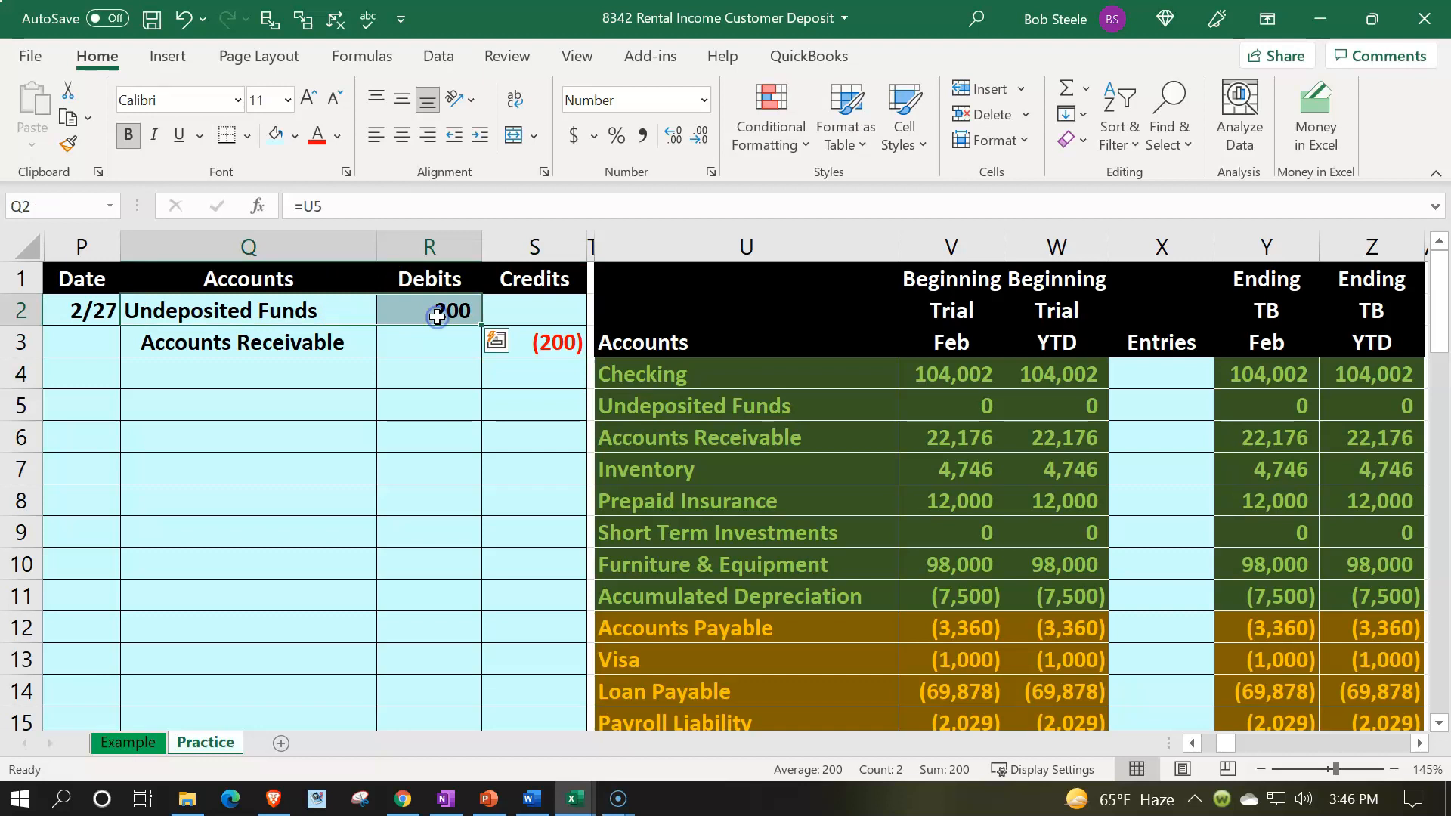
key(Down)
key(Down)
key(Down)
key(Right)
key(Right)
key(Right)
key(Right)
key(Right)
key(Right)
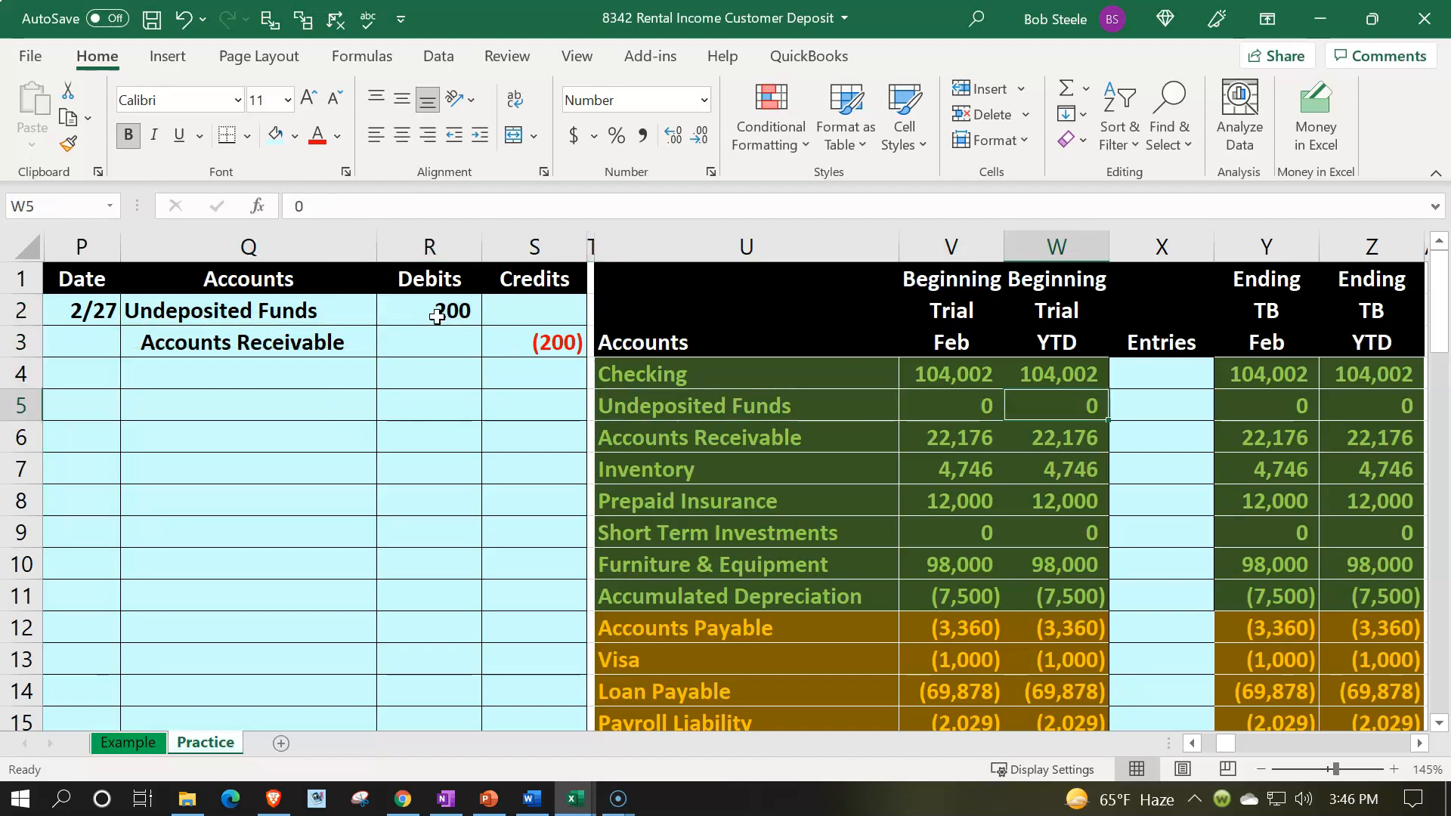
key(Right)
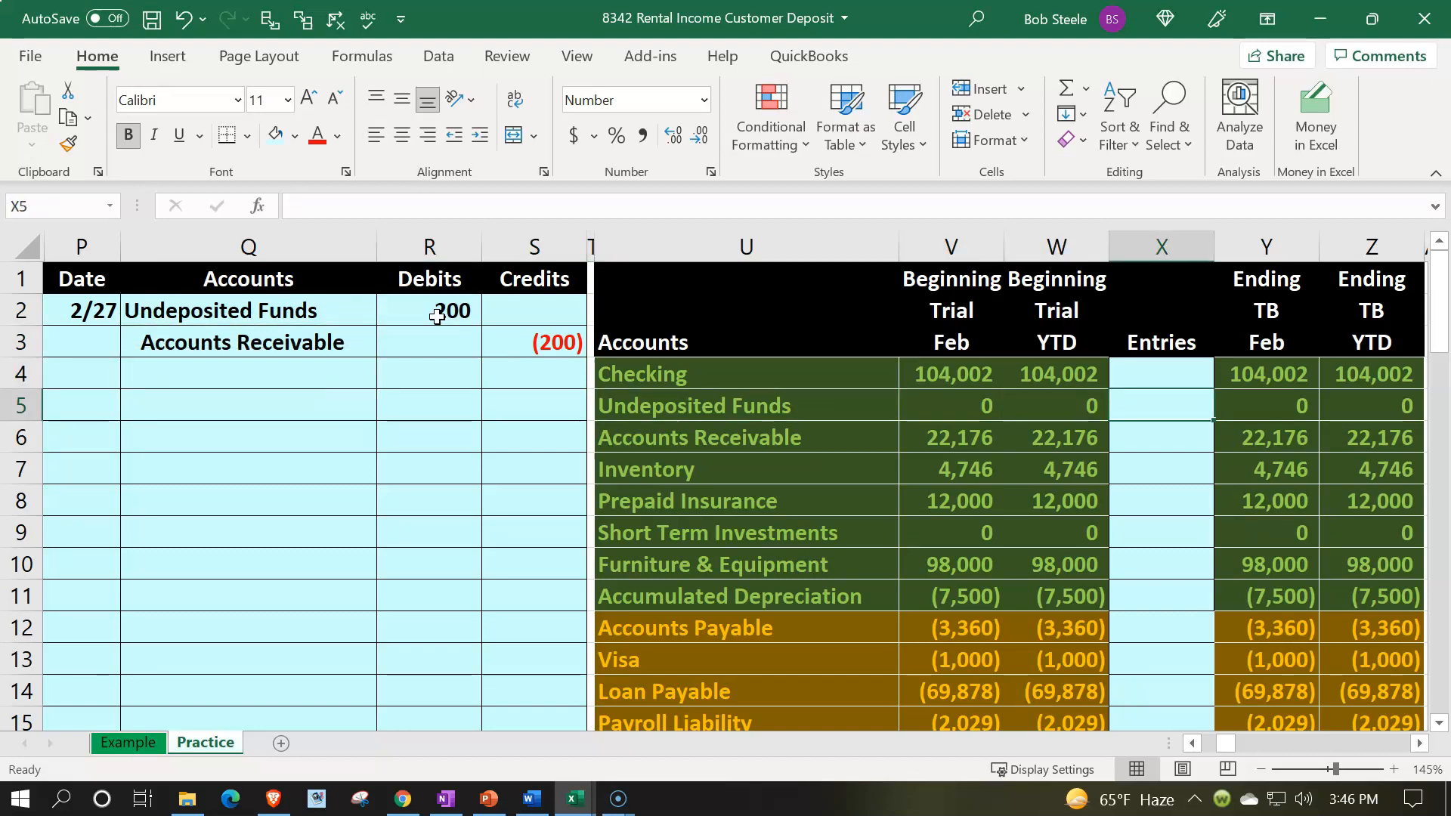
text(=)
key(Left)
key(Left)
key(Left)
key(Left)
key(Left)
key(Left)
key(Up)
key(Up)
Step: Check the ending trial balance formulas for the Undeposited Funds row
key(Up)
key(Return)
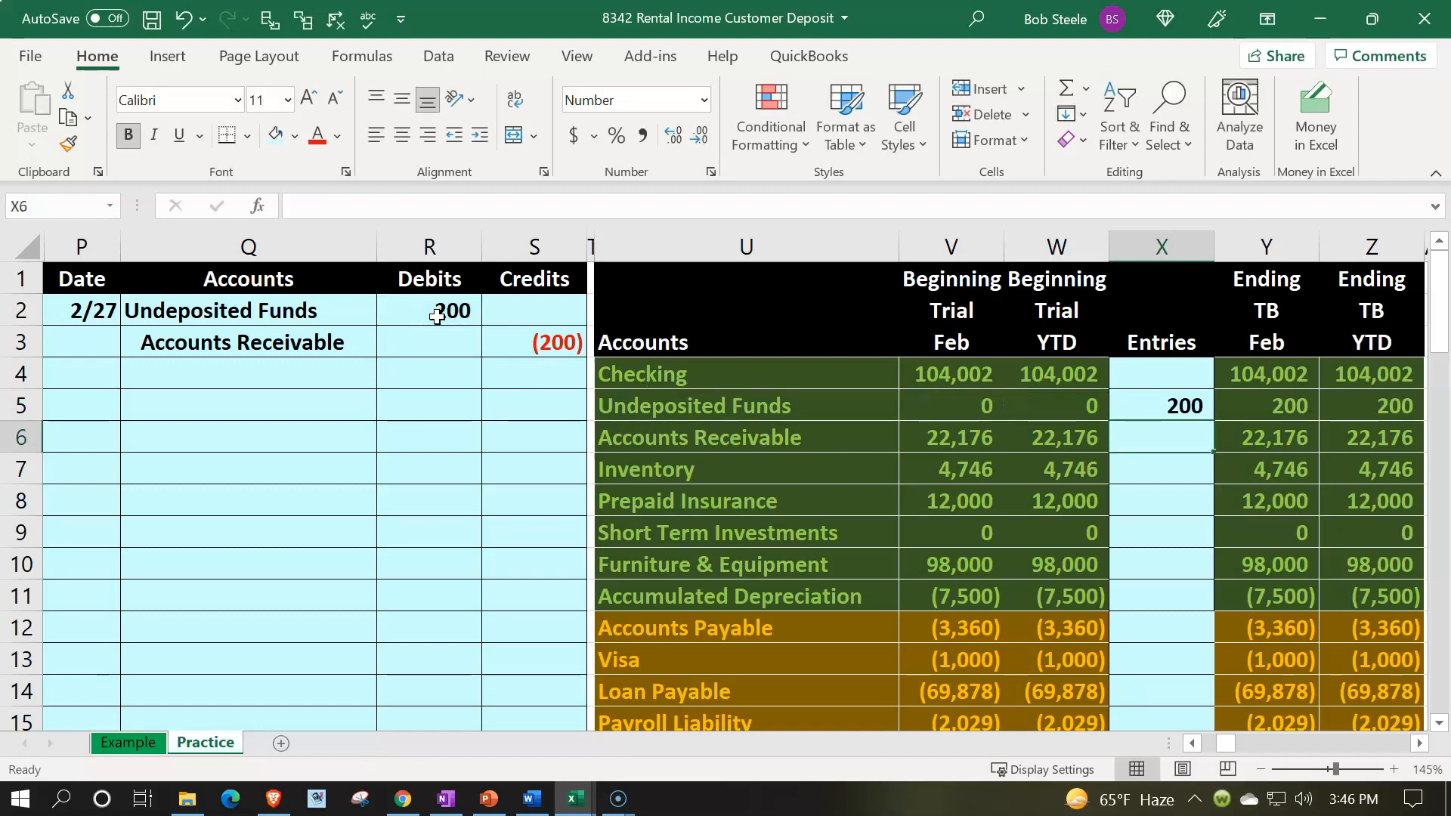
key(Right)
key(Up)
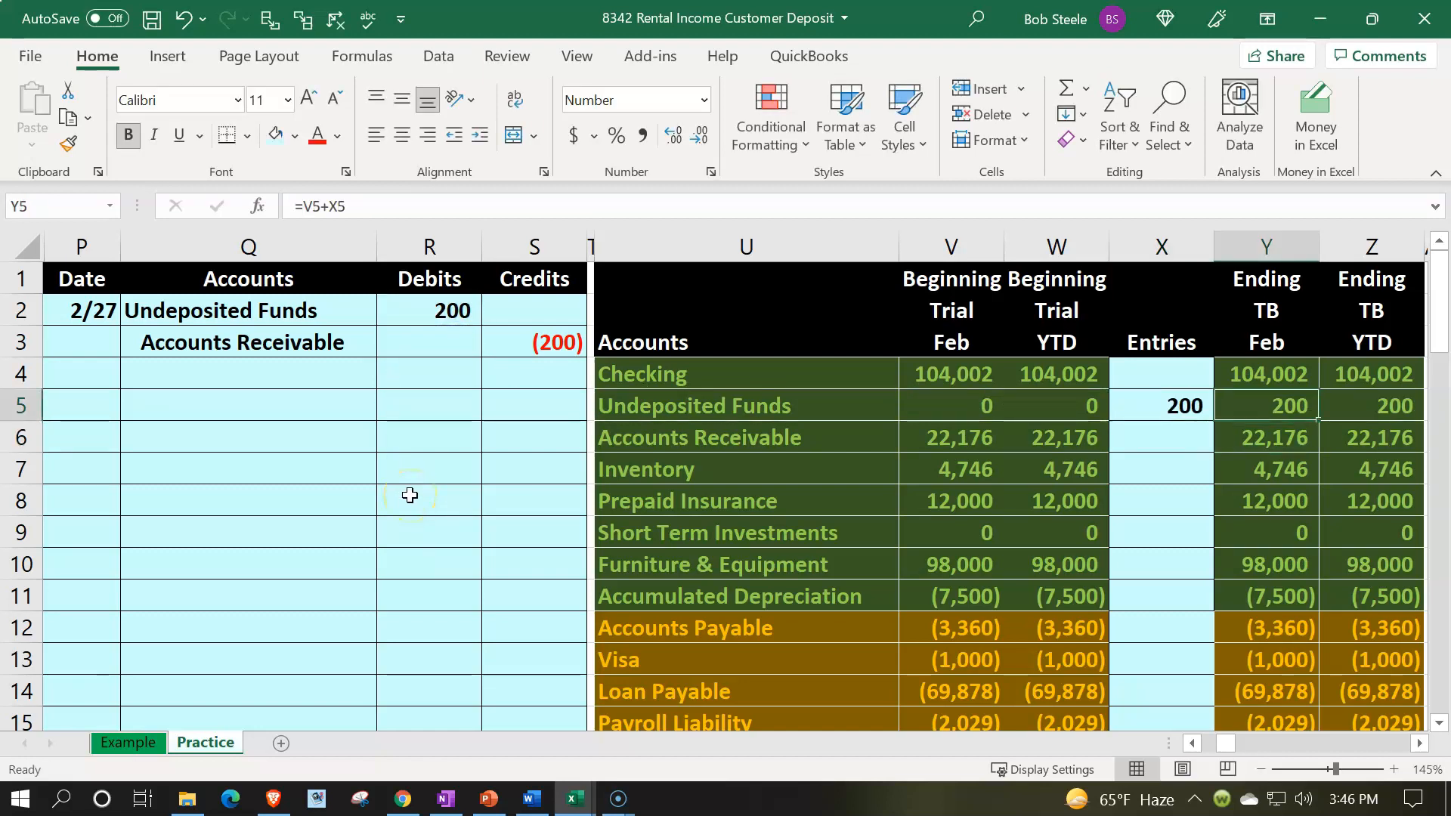
key(Right)
key(Left)
key(Left)
key(Left)
key(Left)
key(Left)
key(Left)
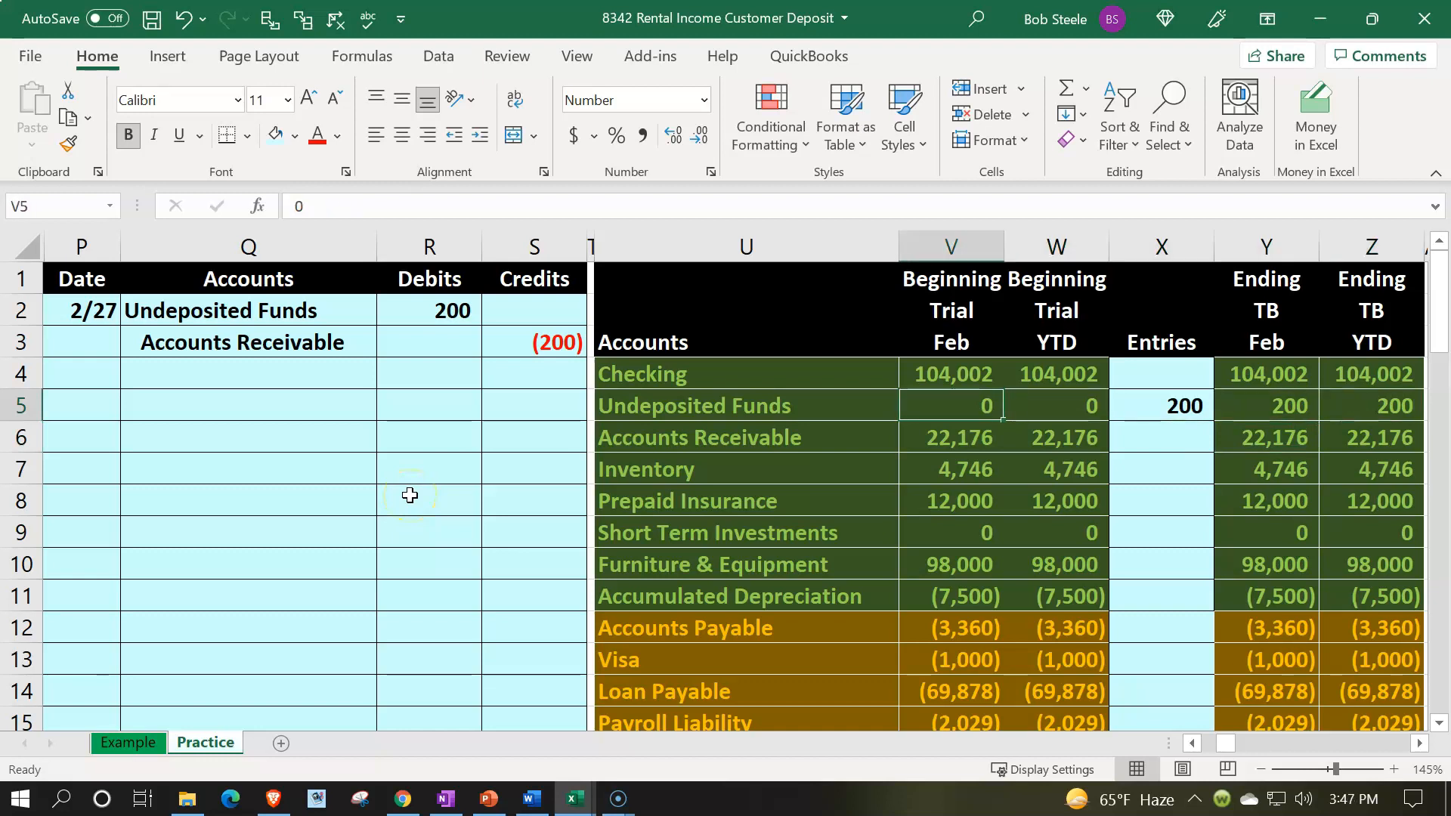
key(Up)
key(Up)
key(Down)
key(Down)
Step: Link the Accounts Receivable Entries cell to the journal's credit amount
key(Right)
key(Right)
key(Right)
key(Right)
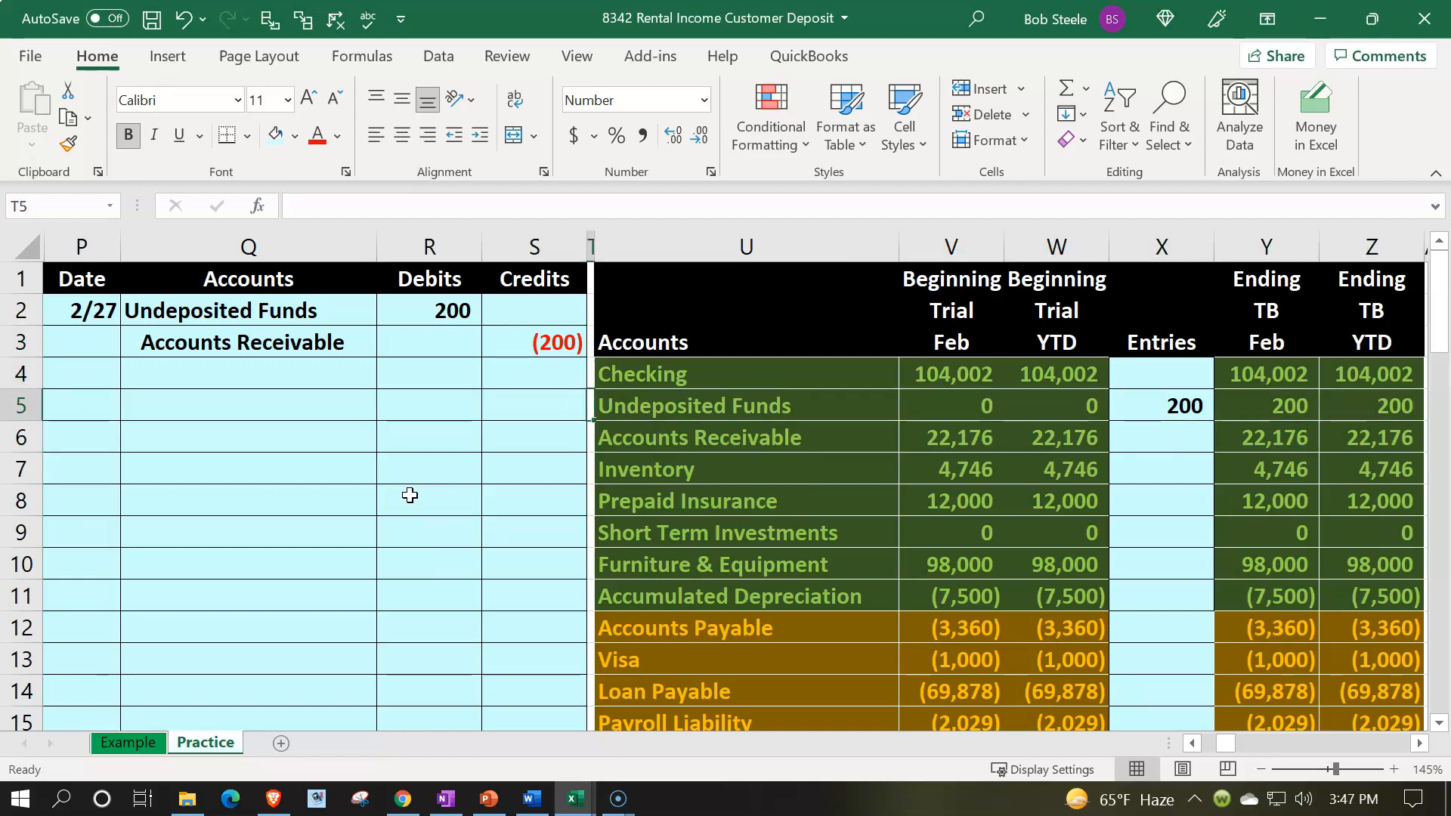
key(Down)
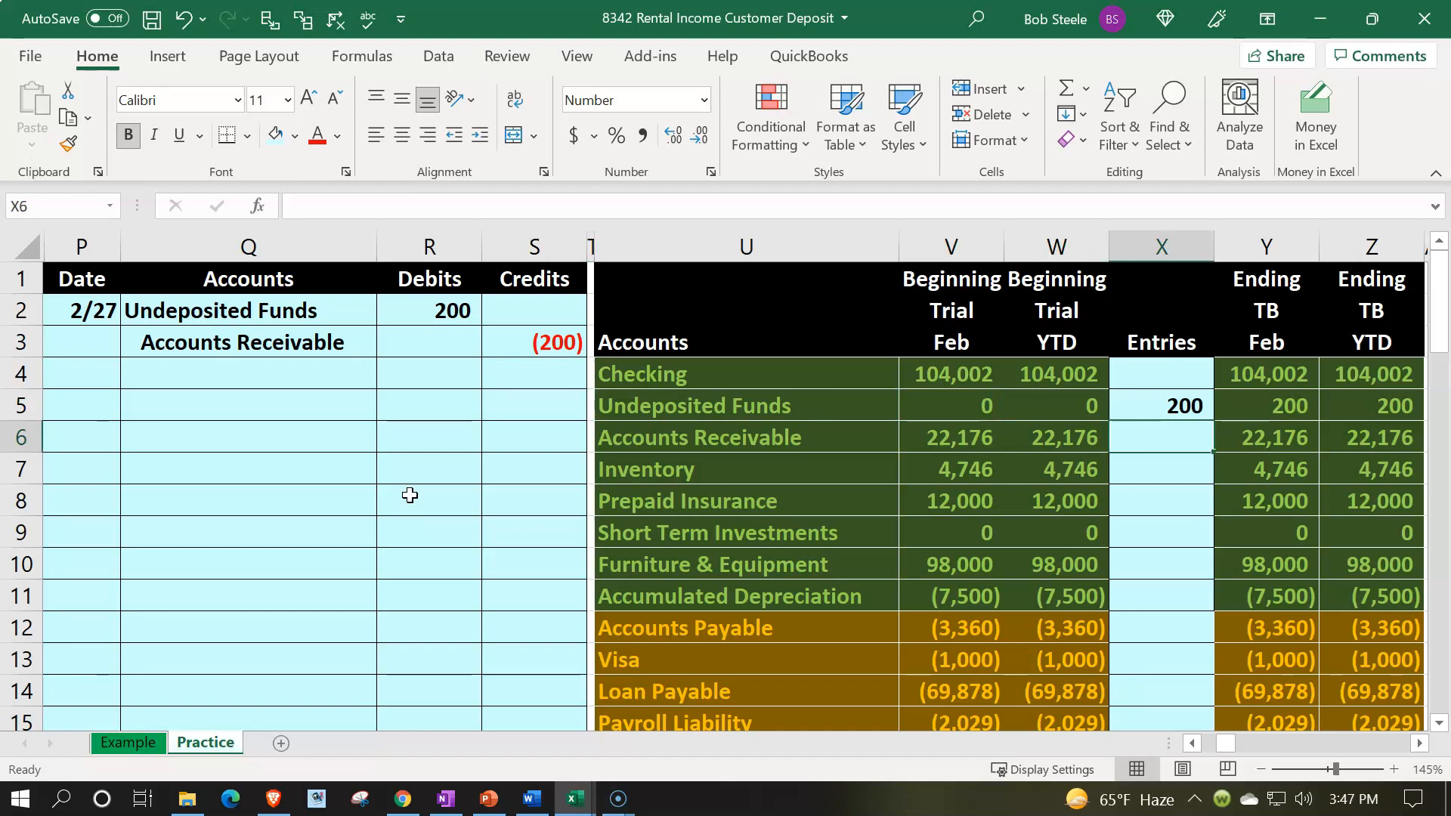
text(=)
key(Left)
key(Left)
key(Left)
key(Left)
key(Up)
key(Up)
key(Up)
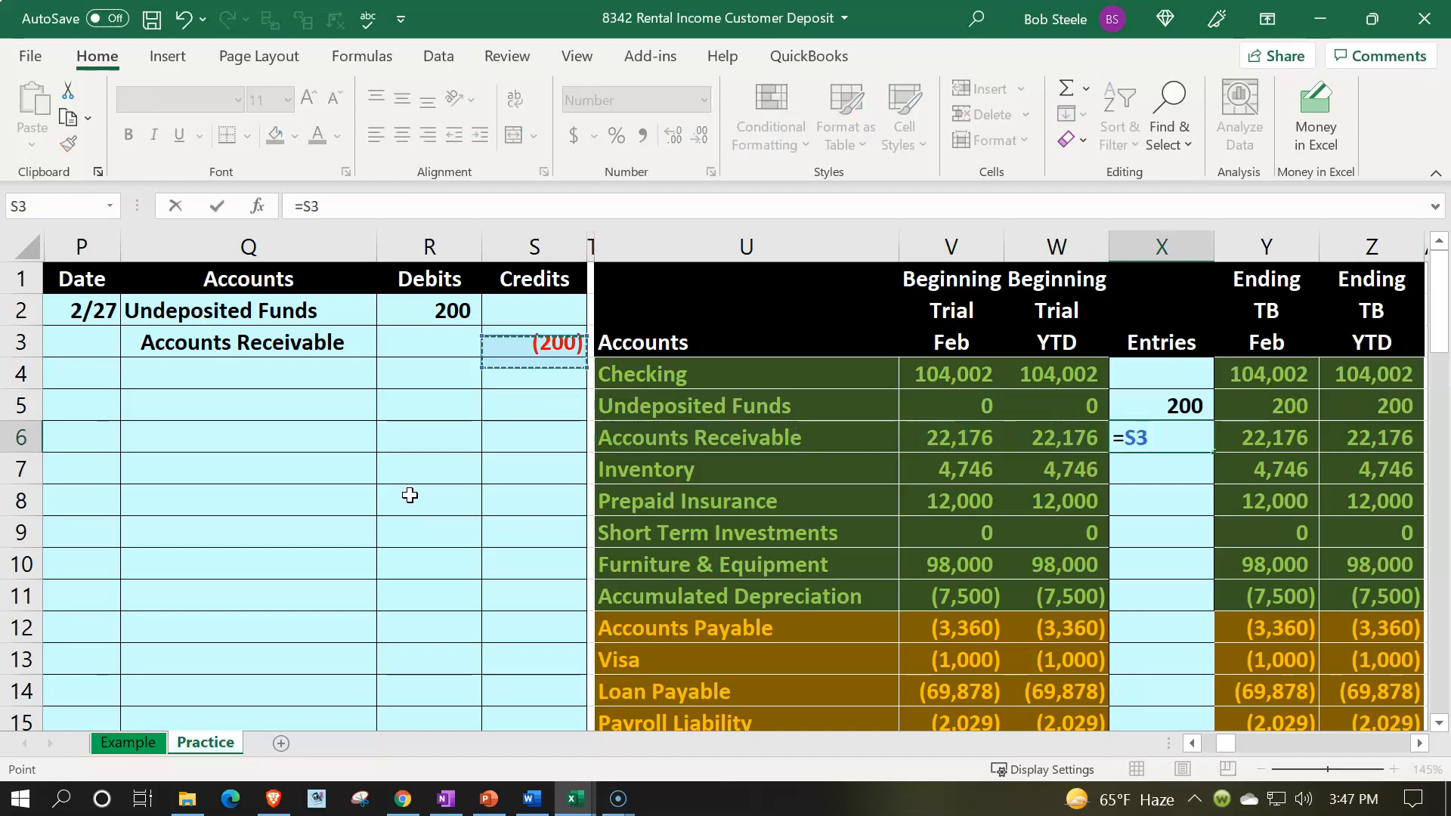
key(Return)
key(Right)
key(Up)
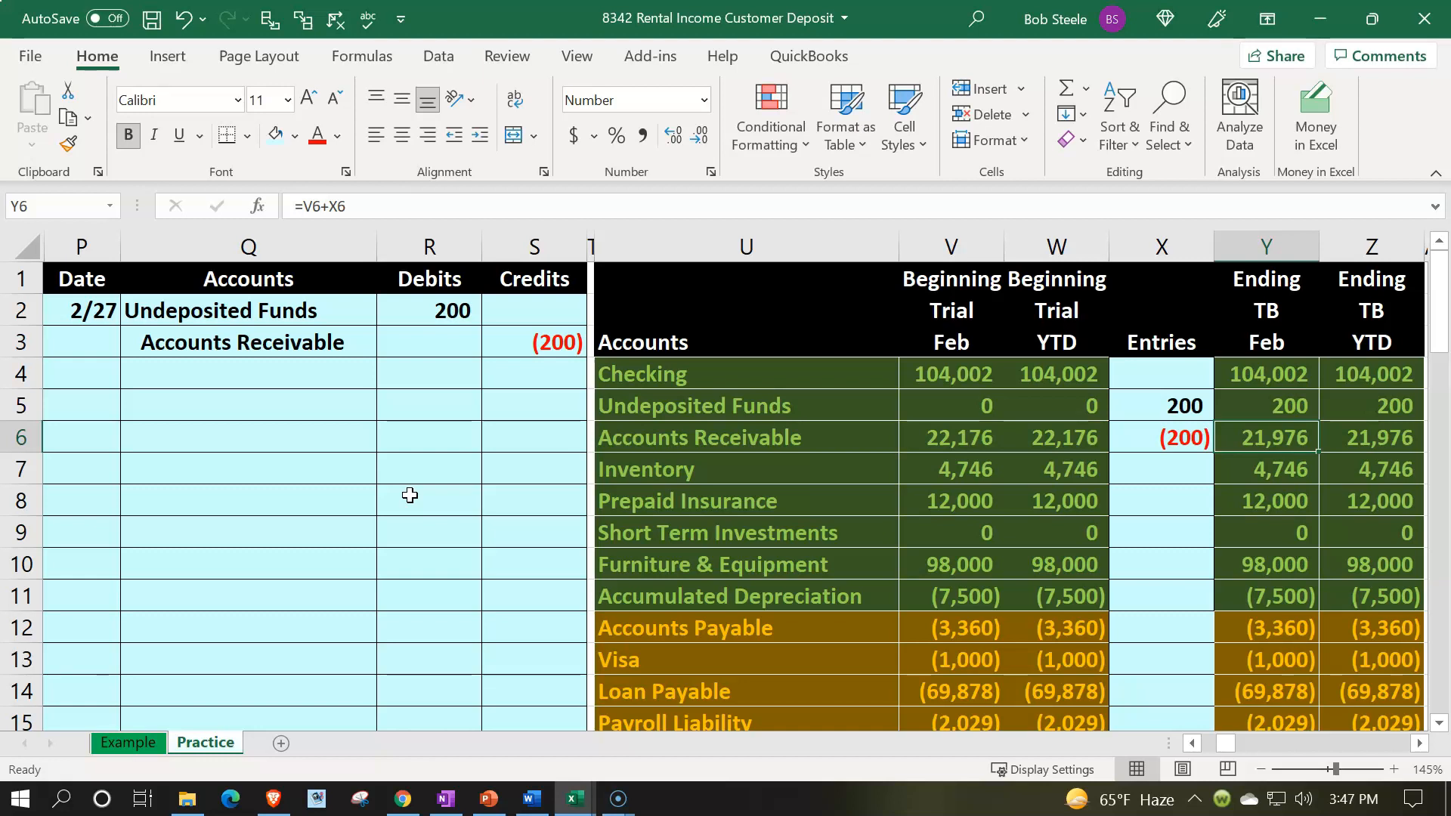
Step: Enter the date 2/27 in the next empty row of the Undeposited Funds general ledger
click(307, 310)
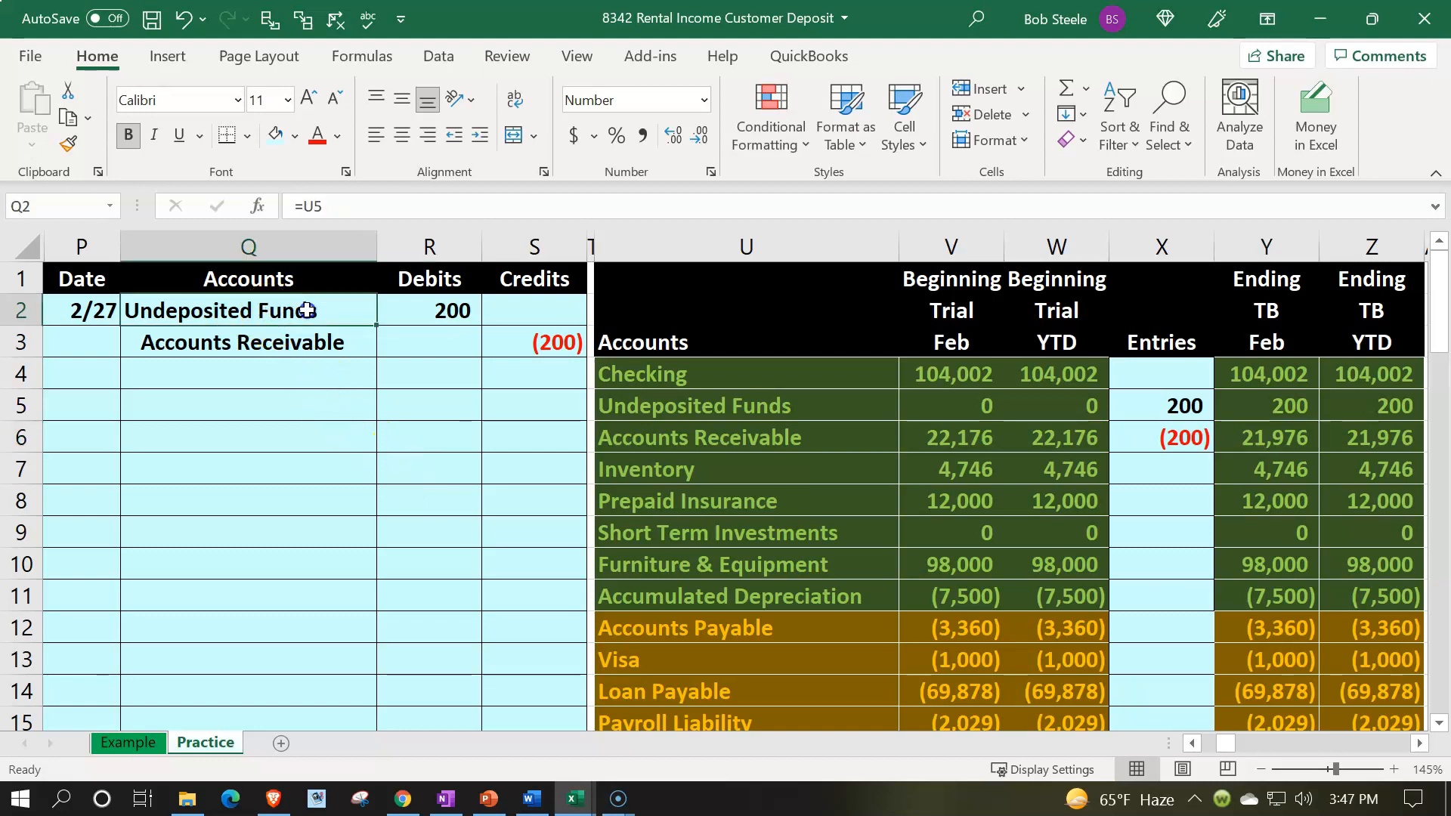
drag(307, 311, 414, 325)
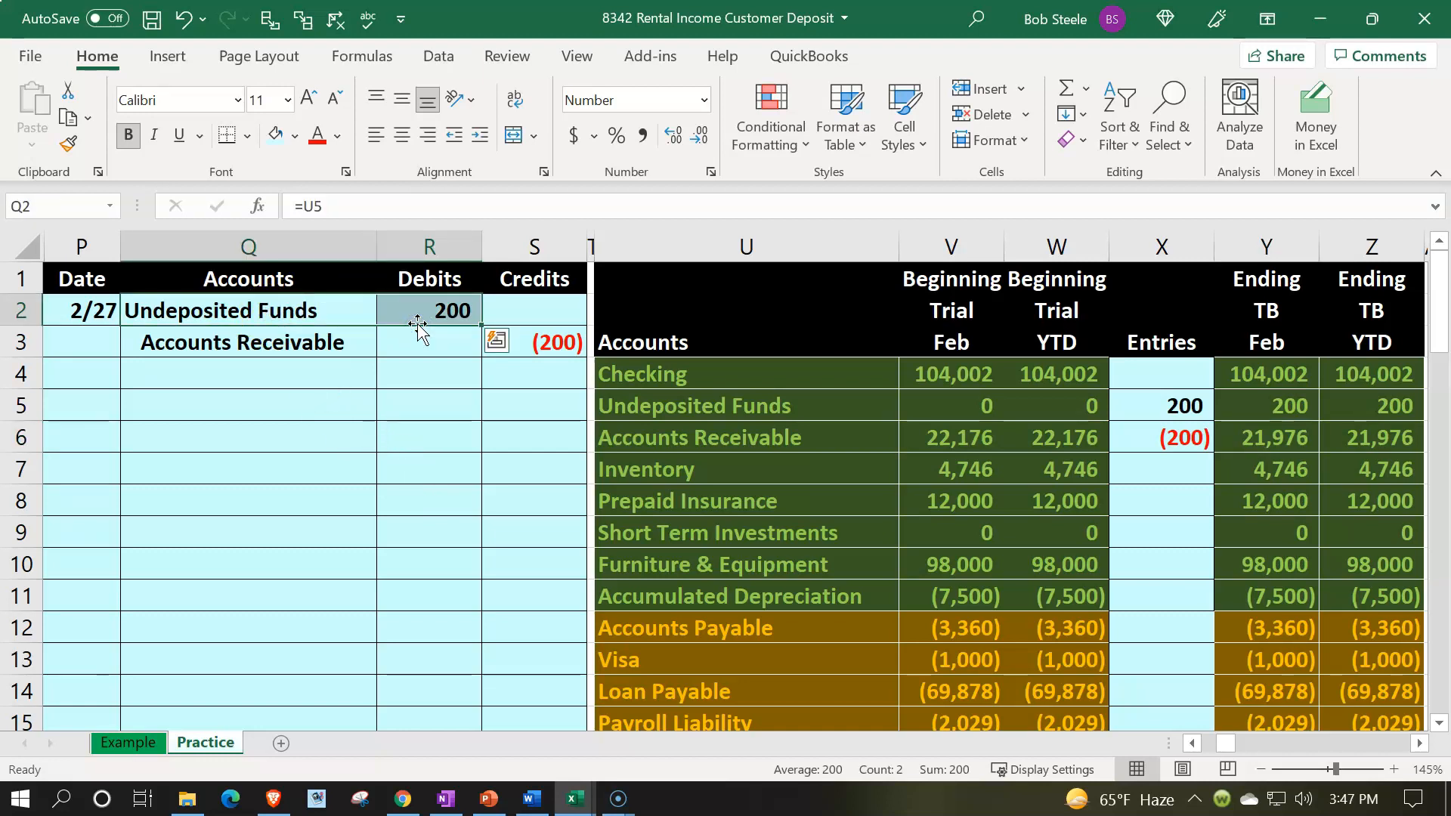
key(Down)
key(Down)
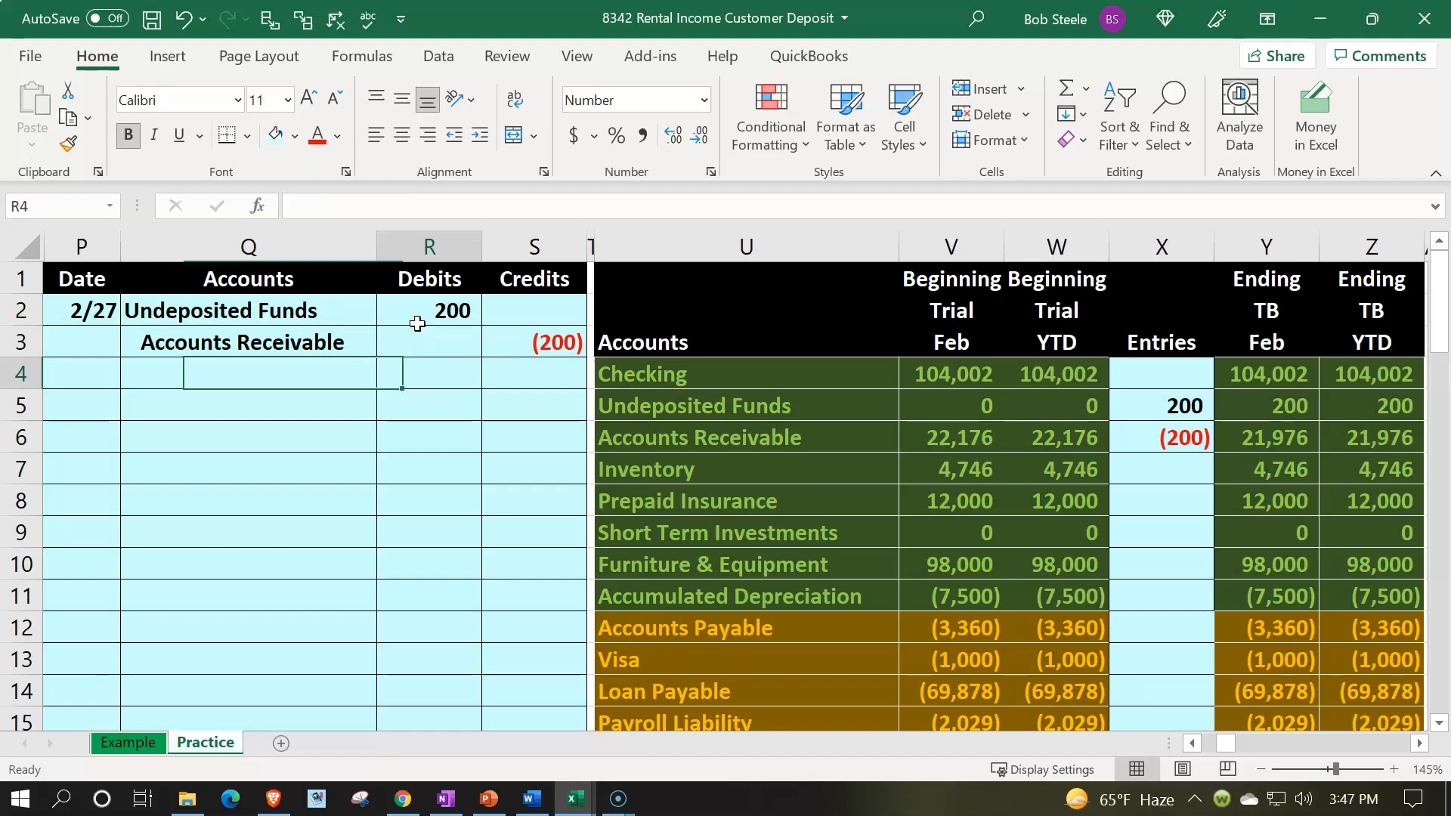
key(Right)
key(Right)
key(Right)
key(Down)
key(Right)
key(Right)
key(Right)
key(Right)
key(Right)
key(Right)
key(Right)
key(Right)
key(Right)
key(Right)
key(Right)
key(Right)
key(Right)
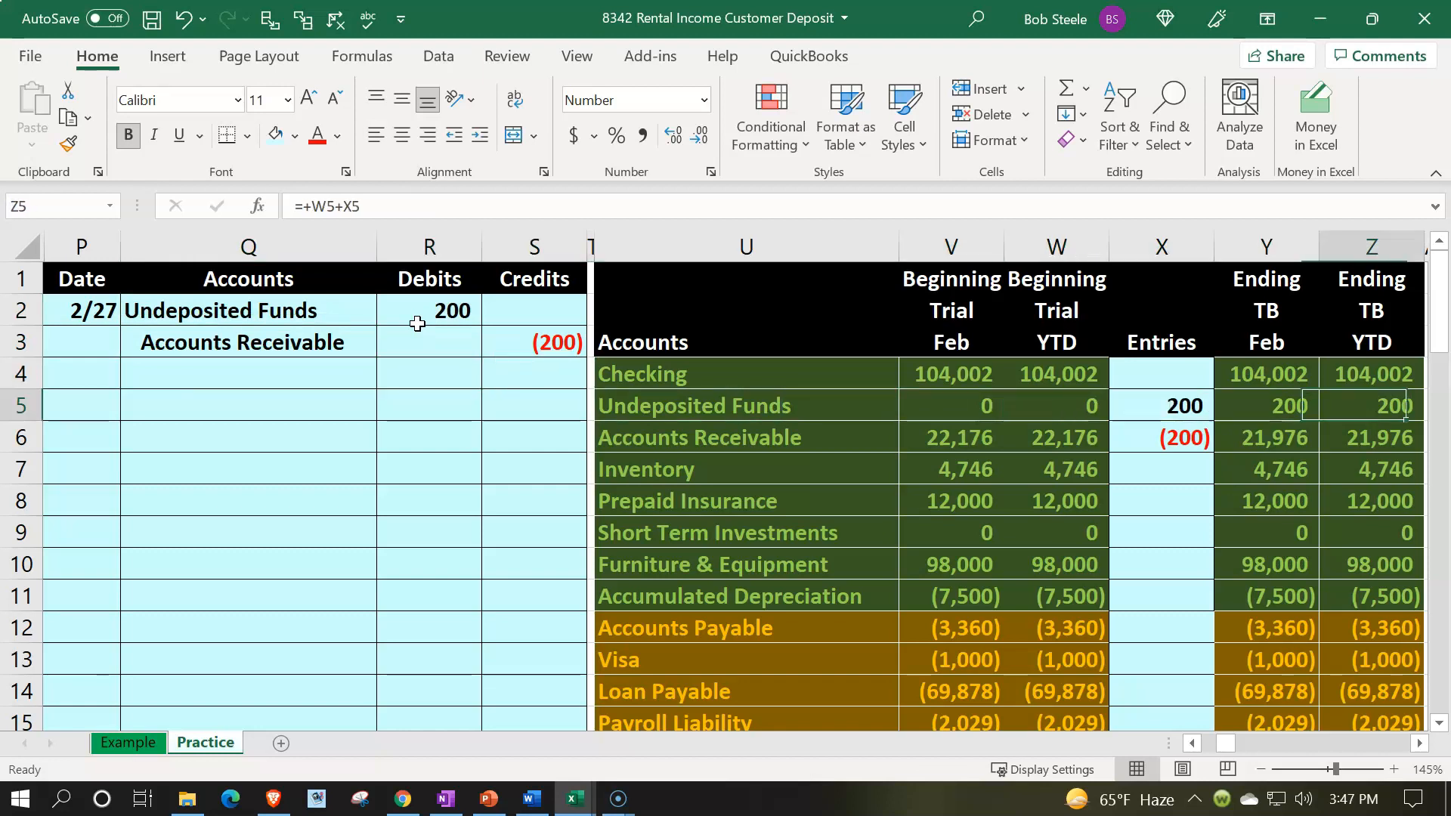
key(Right)
key(Right)
key(Right)
key(Right)
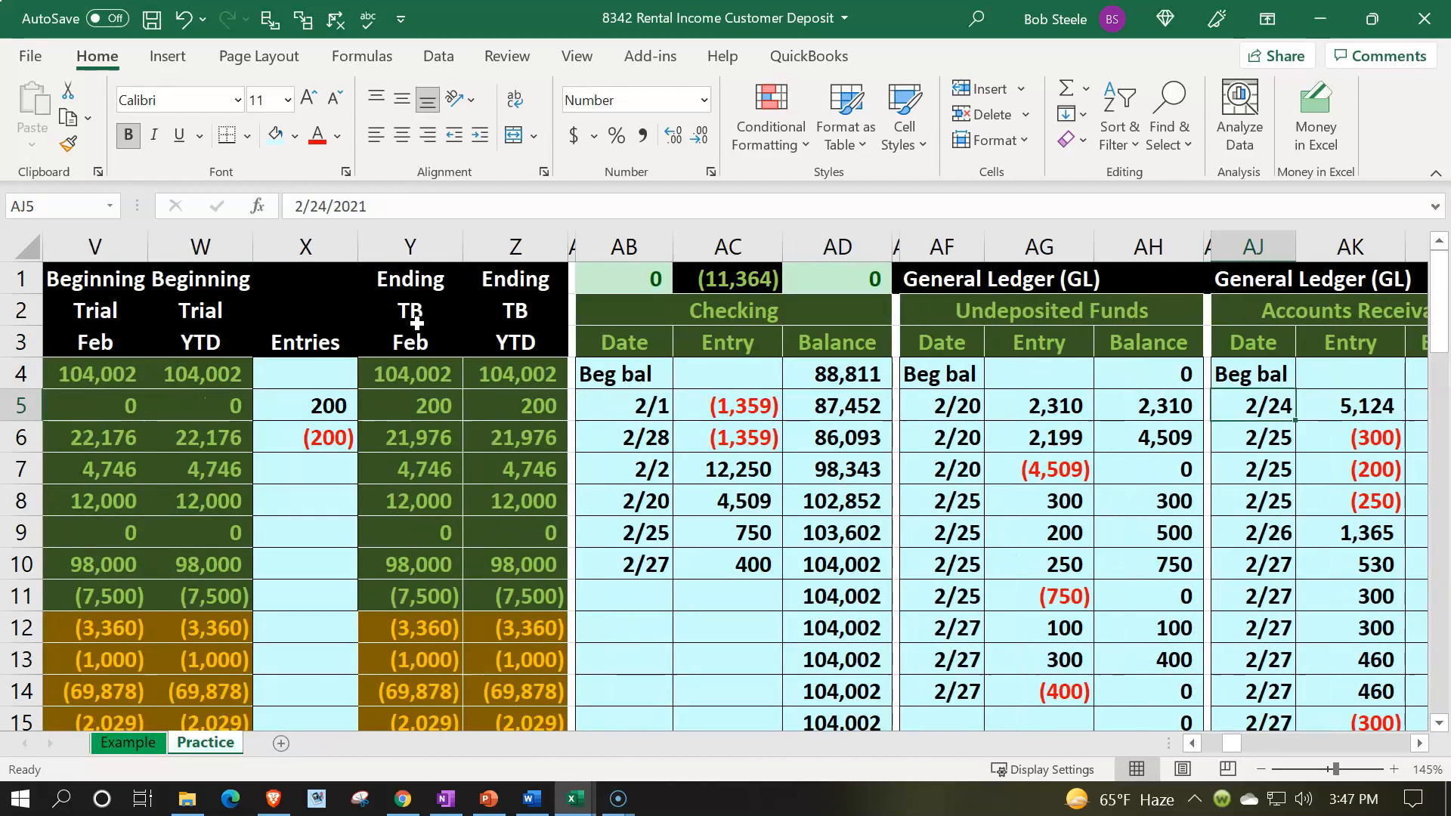
key(Down)
key(Down)
key(Down)
key(Down)
key(Down)
key(Down)
key(Down)
key(Down)
key(Down)
key(Down)
key(Left)
key(Left)
key(Left)
key(Left)
key(Left)
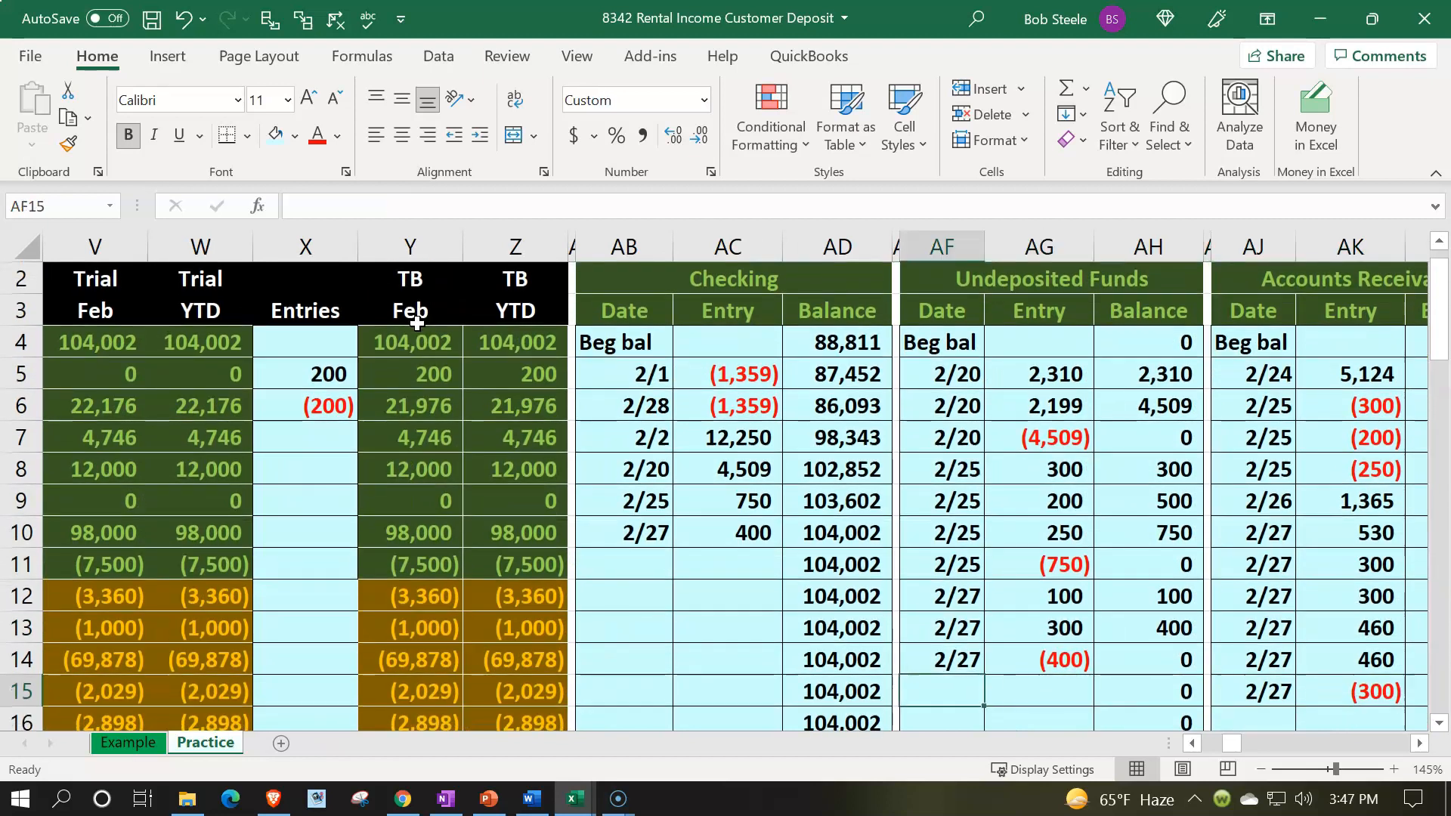
text(2/27)
key(Tab)
Step: Link the new Undeposited Funds ledger entry to the journal's 200 debit
scroll(417, 323, down, 1)
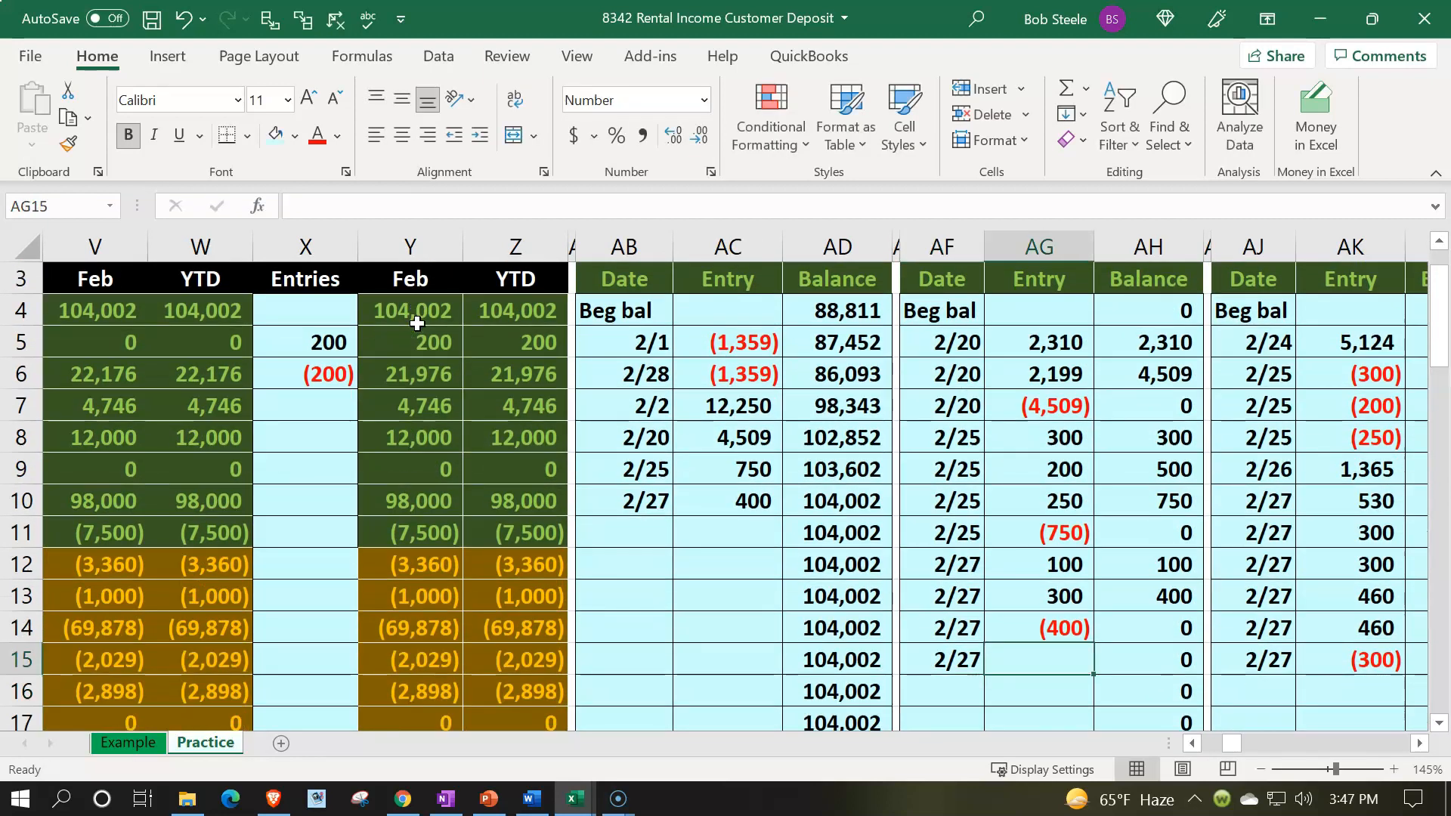
text(=)
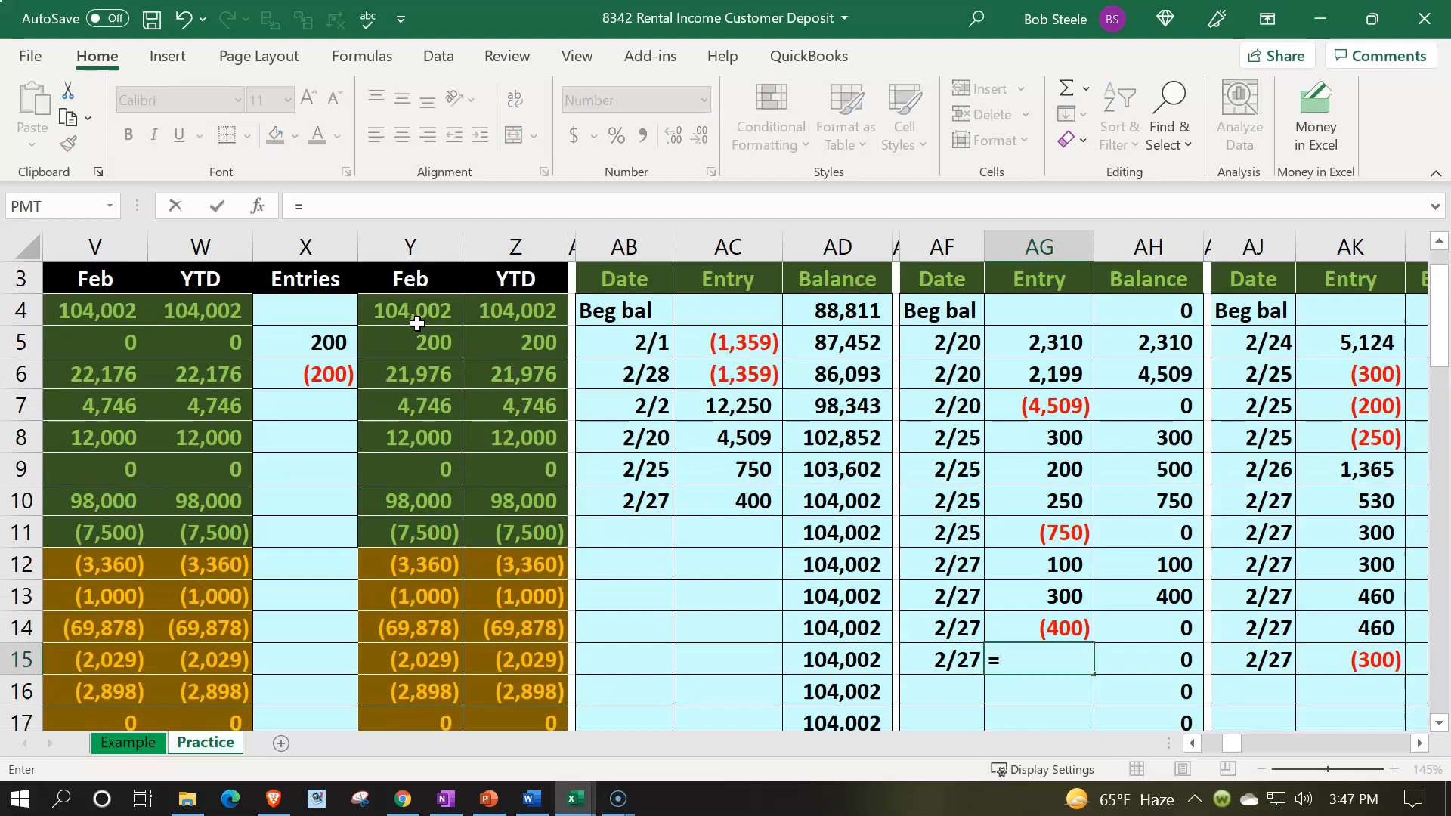
key(Left)
key(Left)
key(Left)
key(Left)
key(Left)
key(Left)
key(Left)
key(Left)
key(Left)
key(Left)
key(Left)
key(Left)
key(Left)
key(Left)
key(Left)
key(Left)
key(Left)
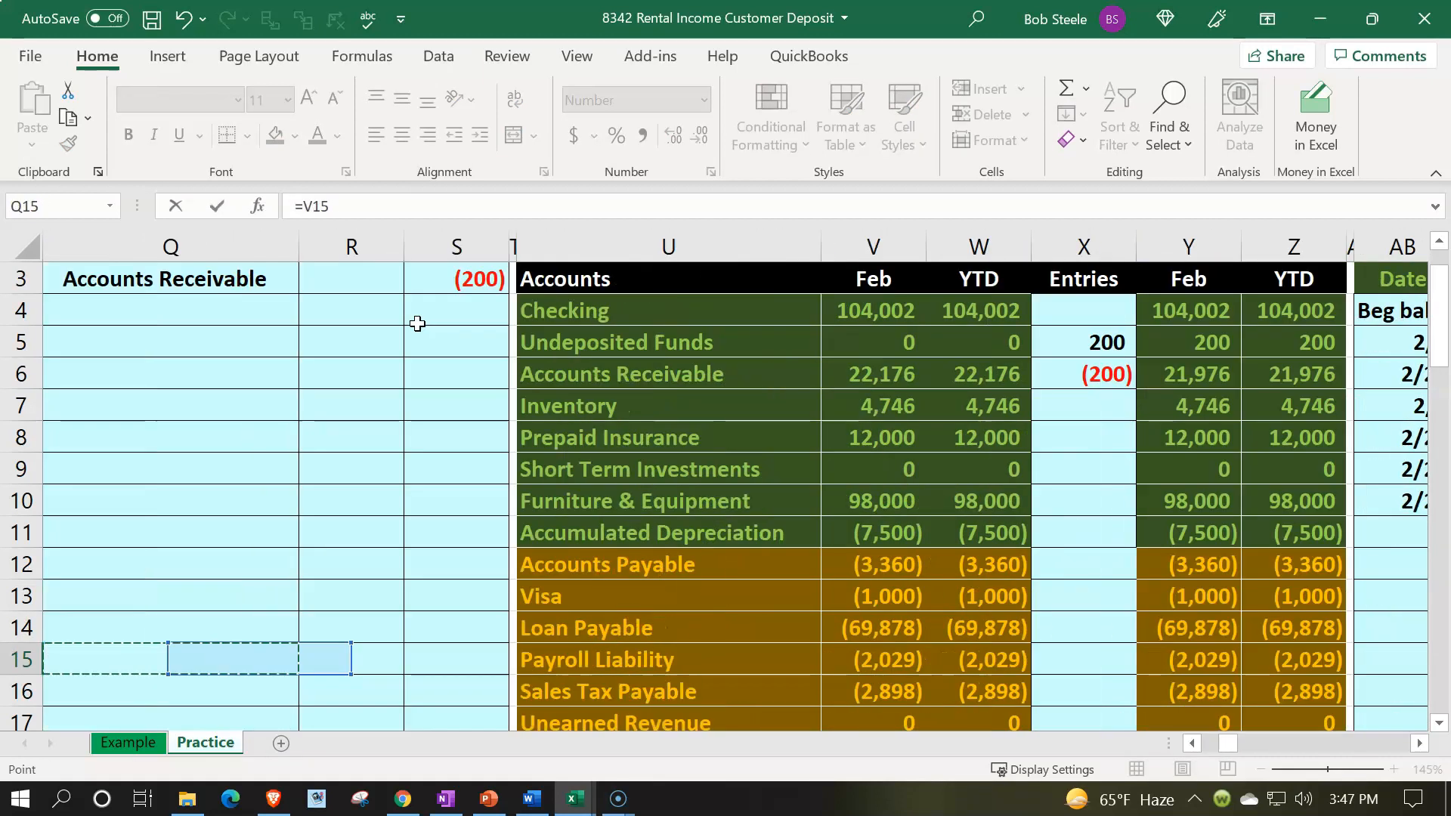
key(Up)
key(Up)
key(Up)
key(Up)
key(Up)
key(Up)
key(Up)
key(Up)
key(Up)
key(Up)
key(Up)
key(Up)
key(Up)
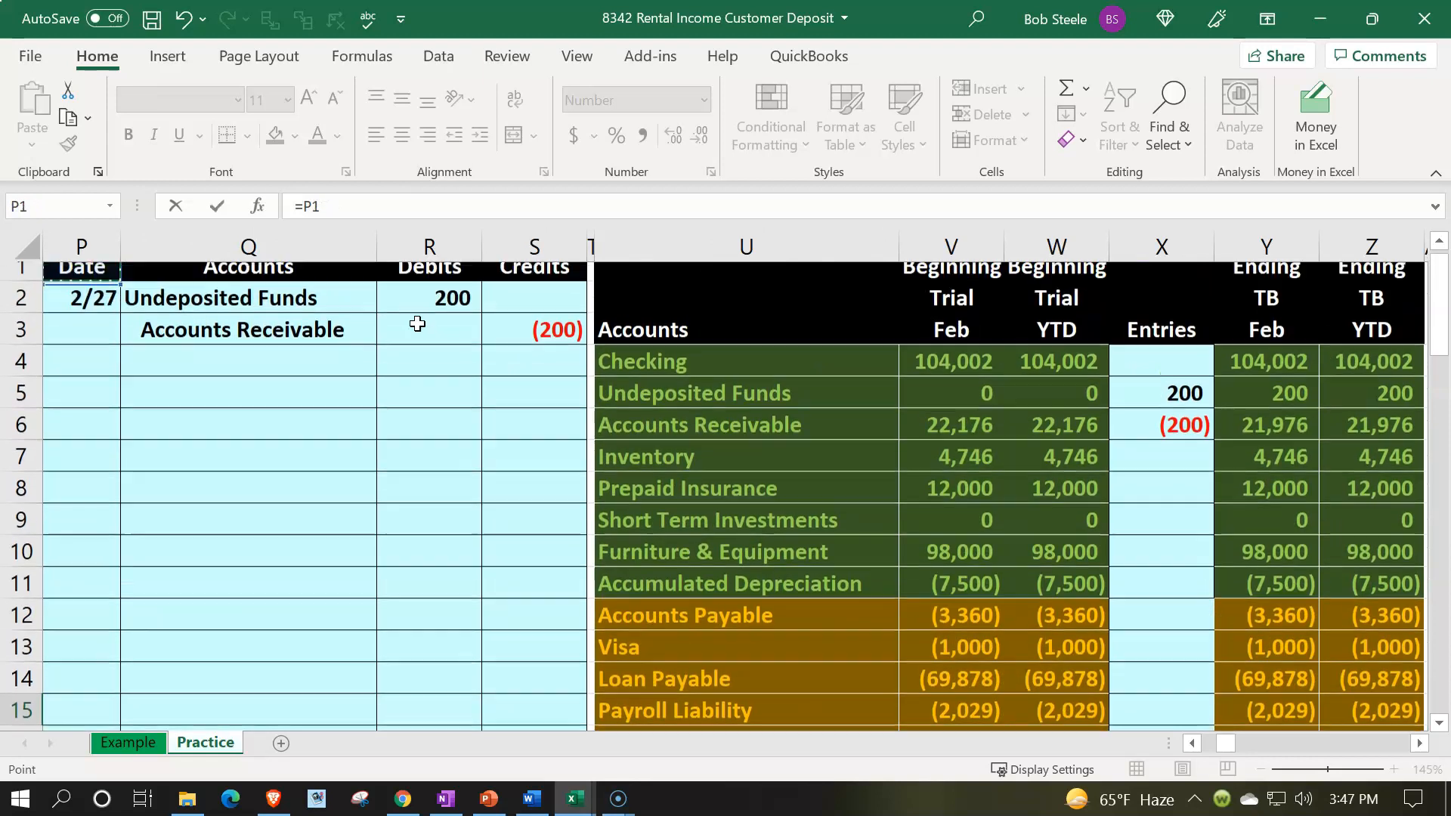
click(417, 320)
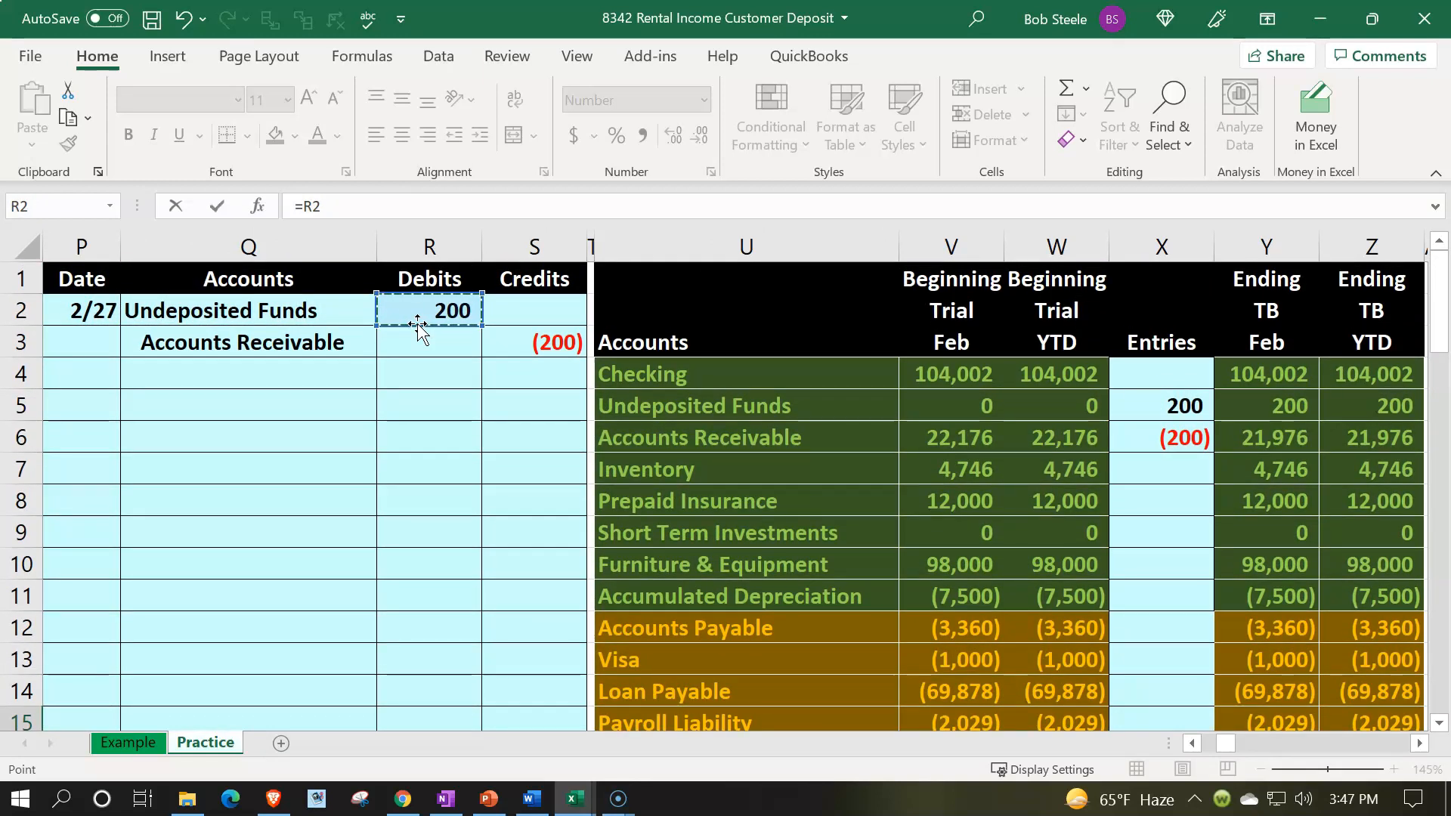
key(Tab)
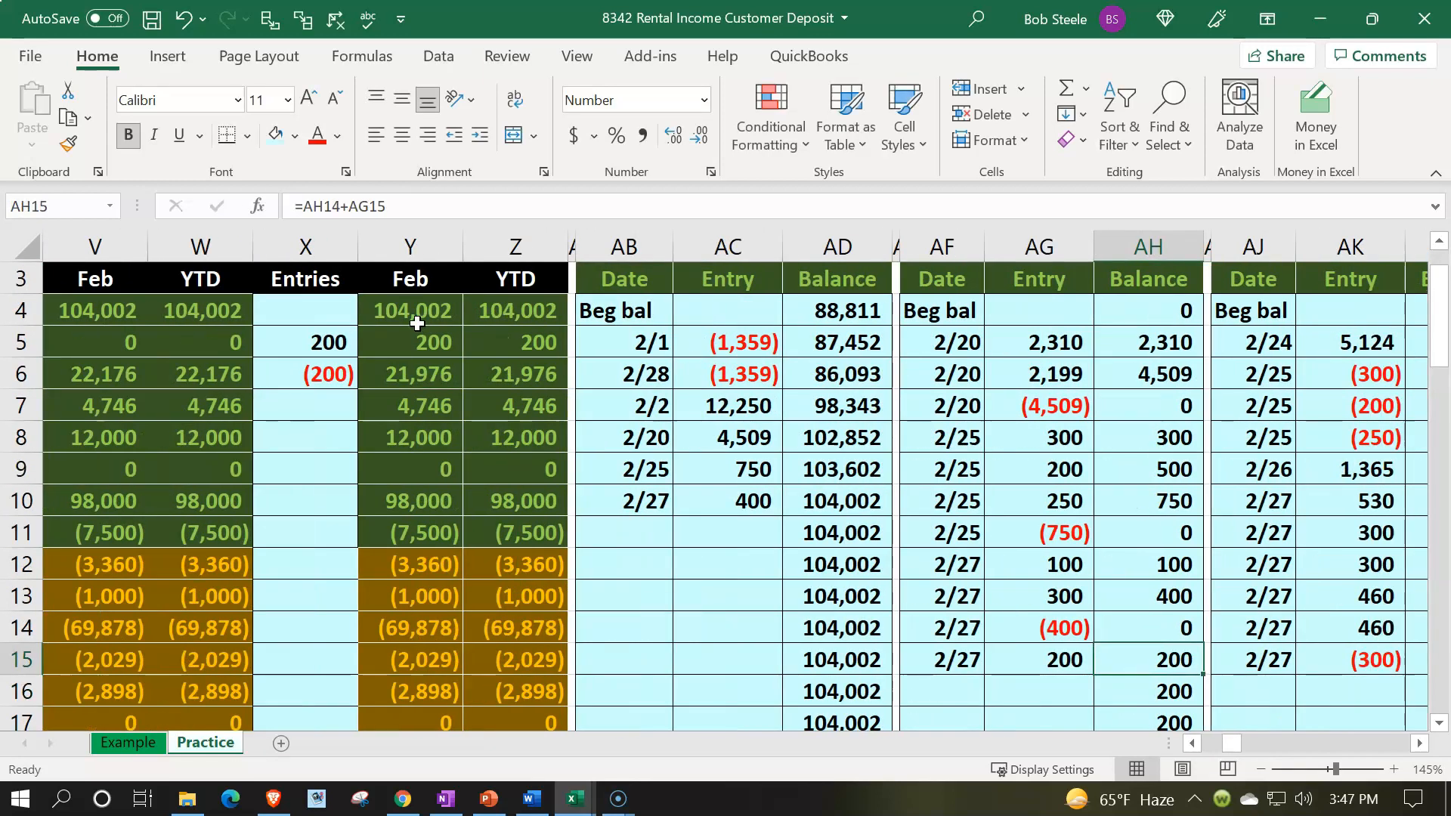
Step: Review the ending trial balance formula and the check figure above the Checking ledger
click(501, 340)
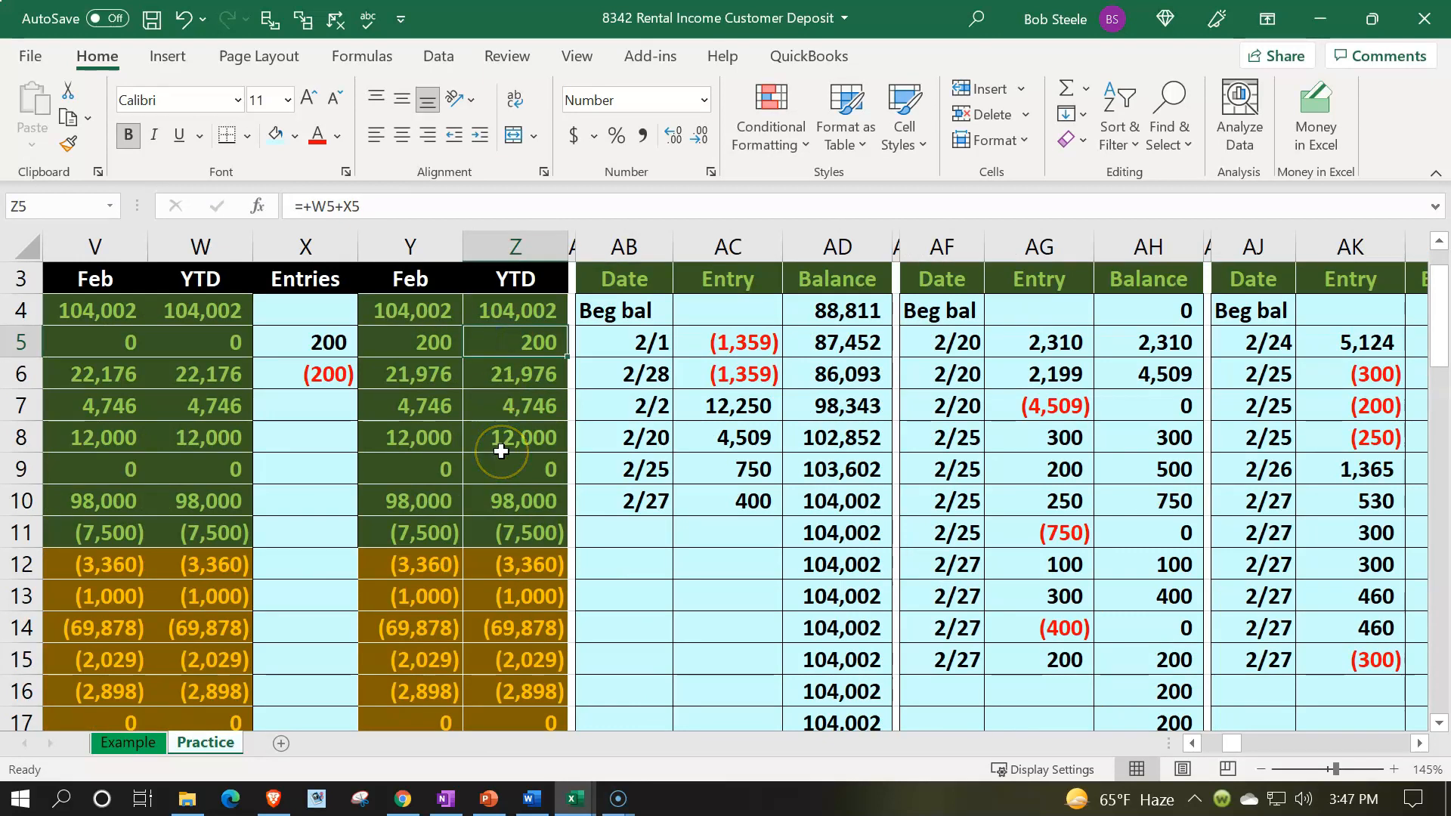
scroll(502, 446, up, 1)
click(611, 290)
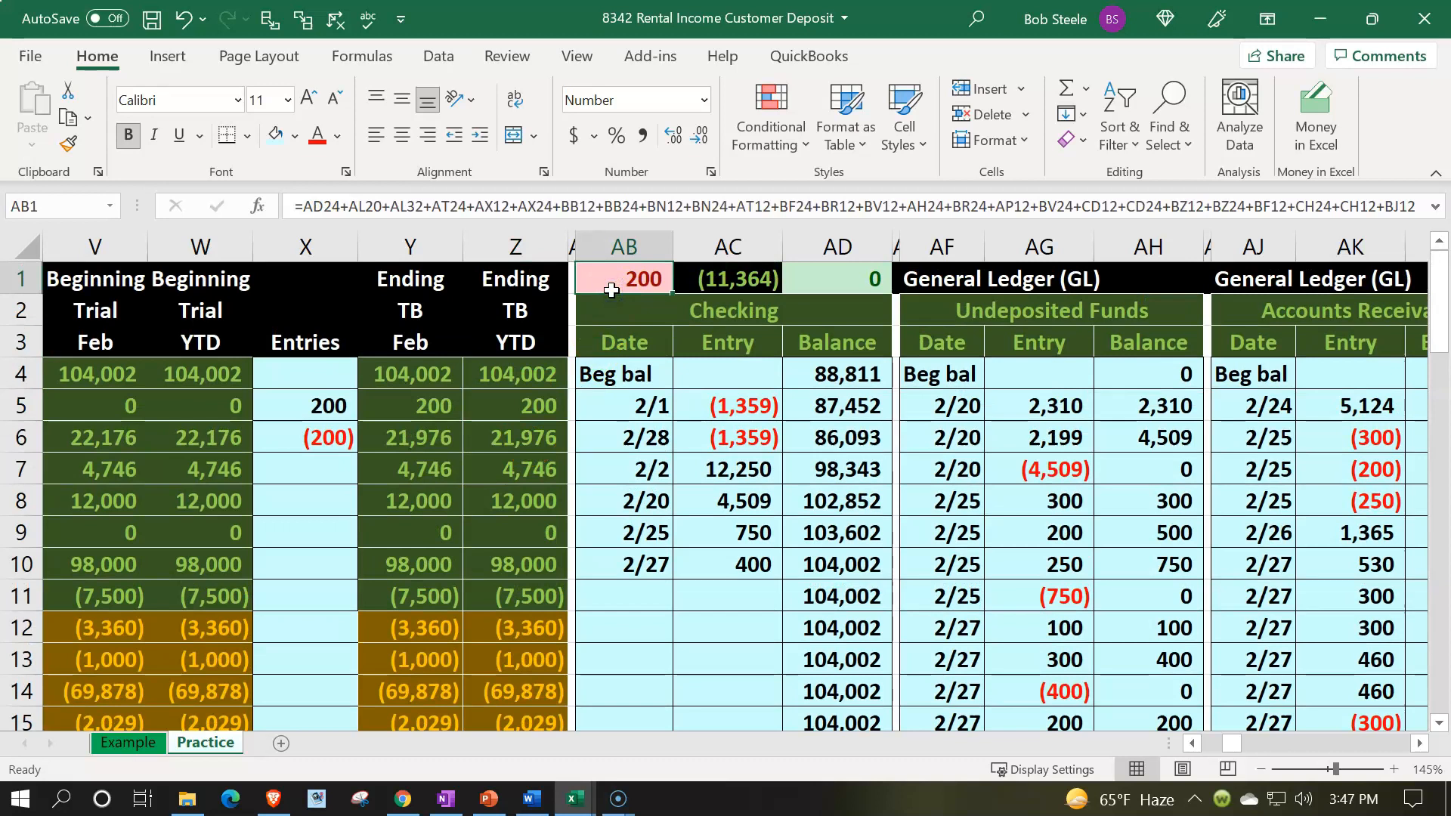
Step: Enter the date 2/27 in the next empty row of the Accounts Receivable general ledger
key(Left)
key(Left)
key(Left)
key(Left)
key(Left)
key(Left)
key(Left)
key(Left)
key(Left)
key(Left)
key(Left)
key(Left)
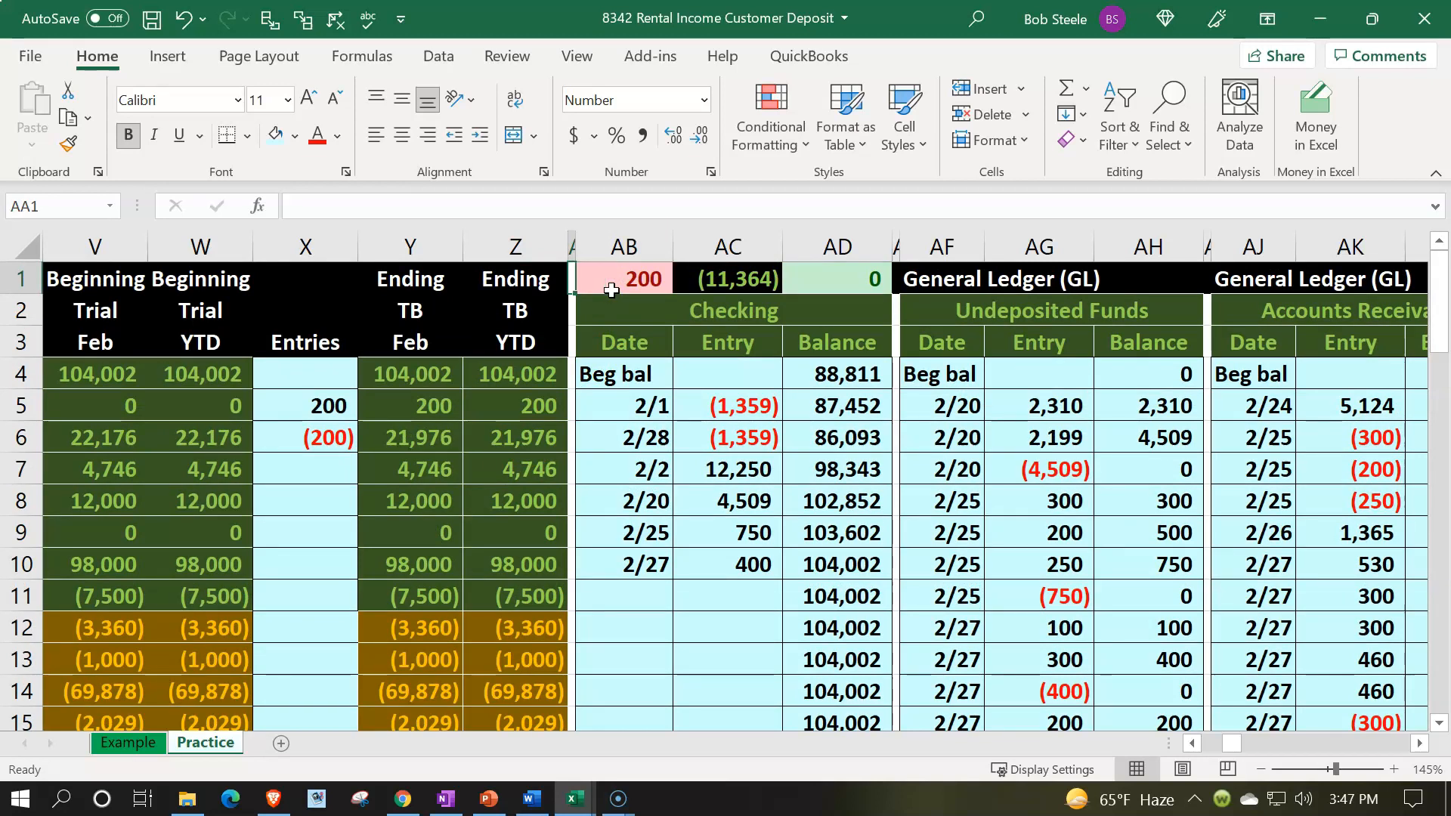
key(Down)
key(Down)
key(Right)
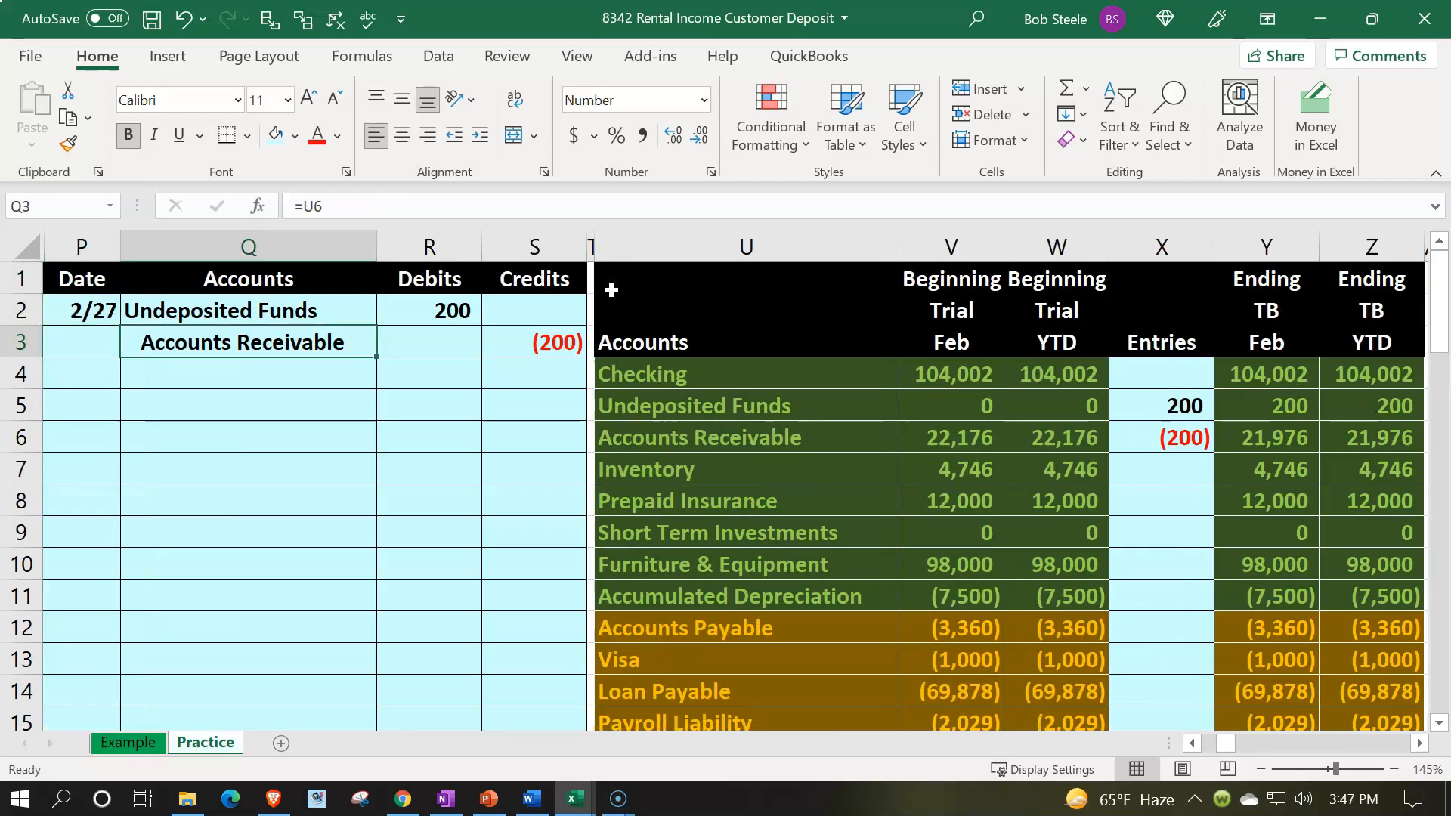
key(Right)
key(Right)
key(Right)
key(Right)
key(Down)
key(Down)
key(Down)
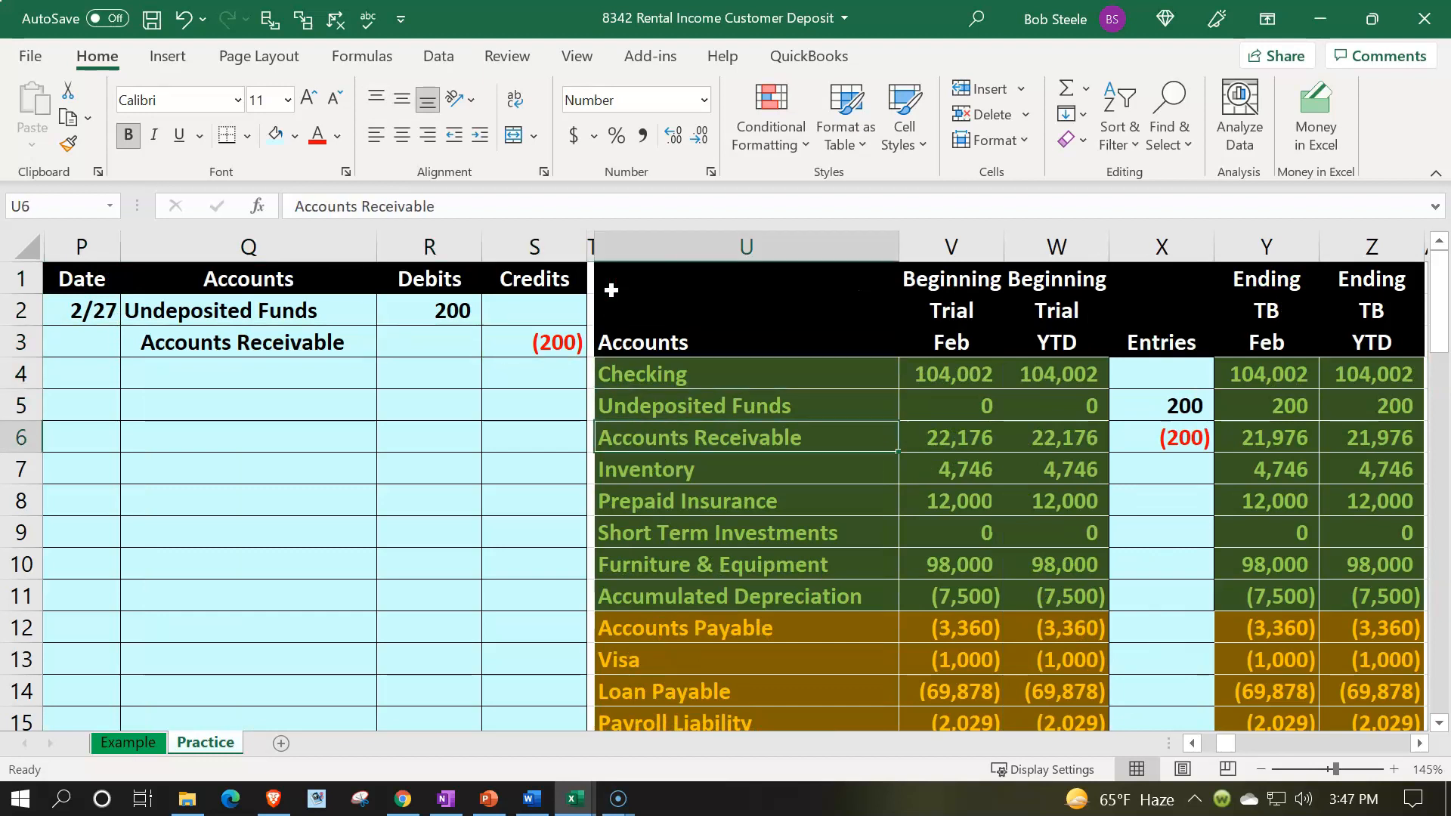
key(Right)
key(Right)
key(Right)
key(Right)
key(Right)
key(Right)
key(Right)
key(Right)
key(Right)
key(Right)
key(Right)
key(Right)
key(Right)
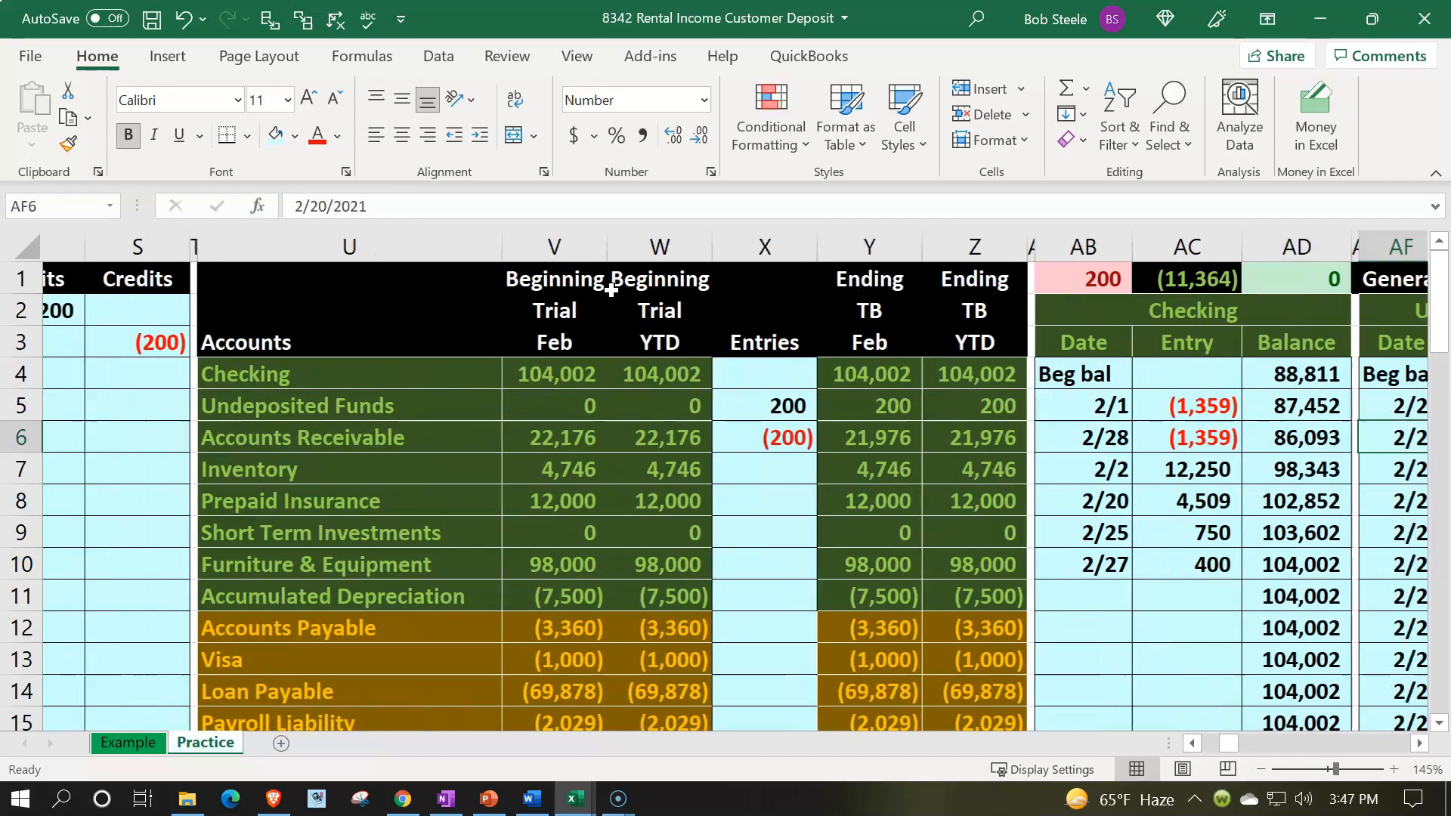
key(Right)
key(Right)
key(Right)
key(Right)
key(Down)
key(Down)
key(Down)
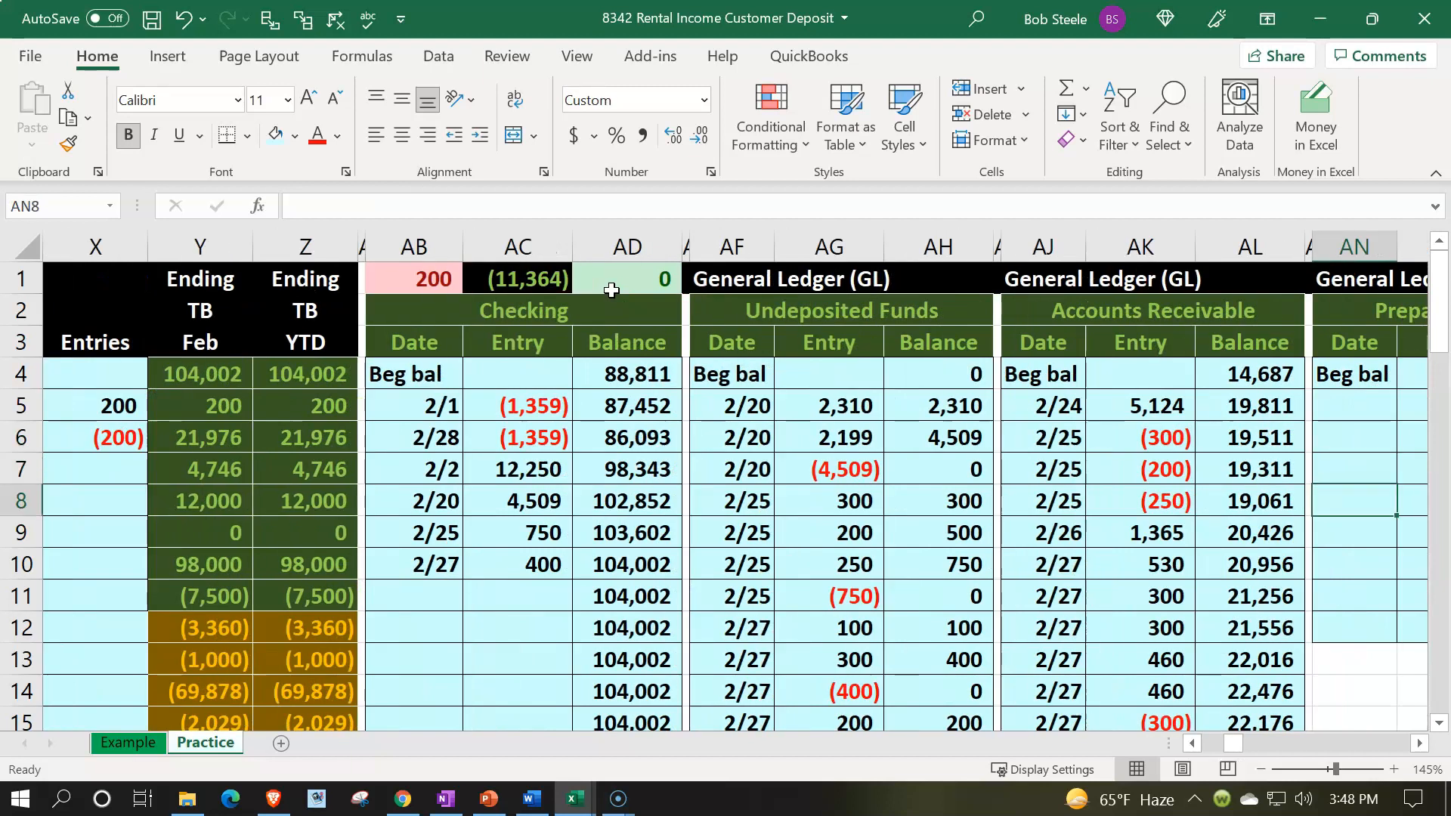
key(Down)
key(Down)
key(Down)
key(Down)
key(Down)
key(Down)
key(Down)
key(Down)
key(Down)
key(Left)
key(Left)
key(Left)
key(Left)
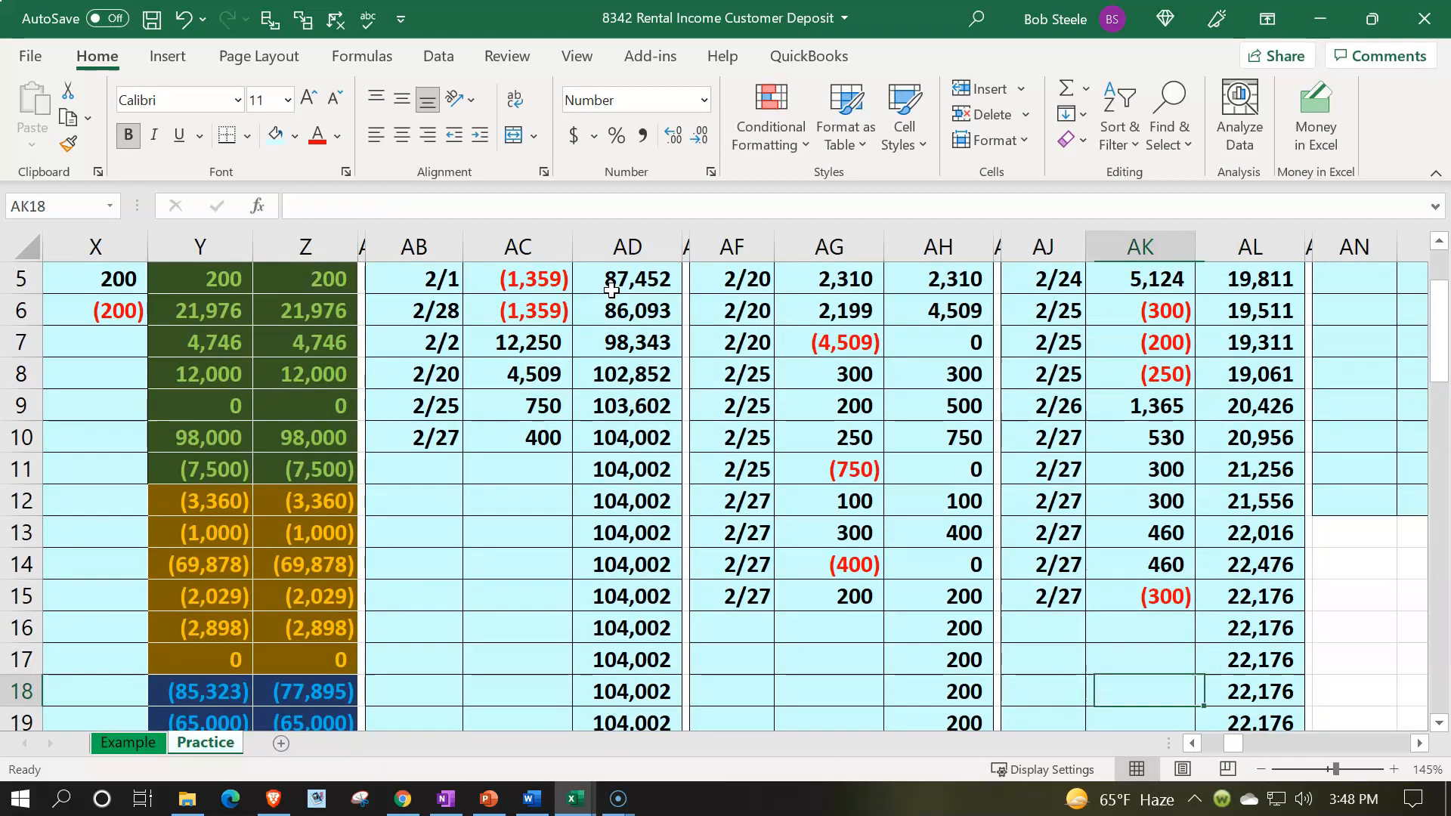
key(Up)
Step: Link the new Accounts Receivable ledger entry to the journal's 200 credit amount
key(Up)
text(2/27)
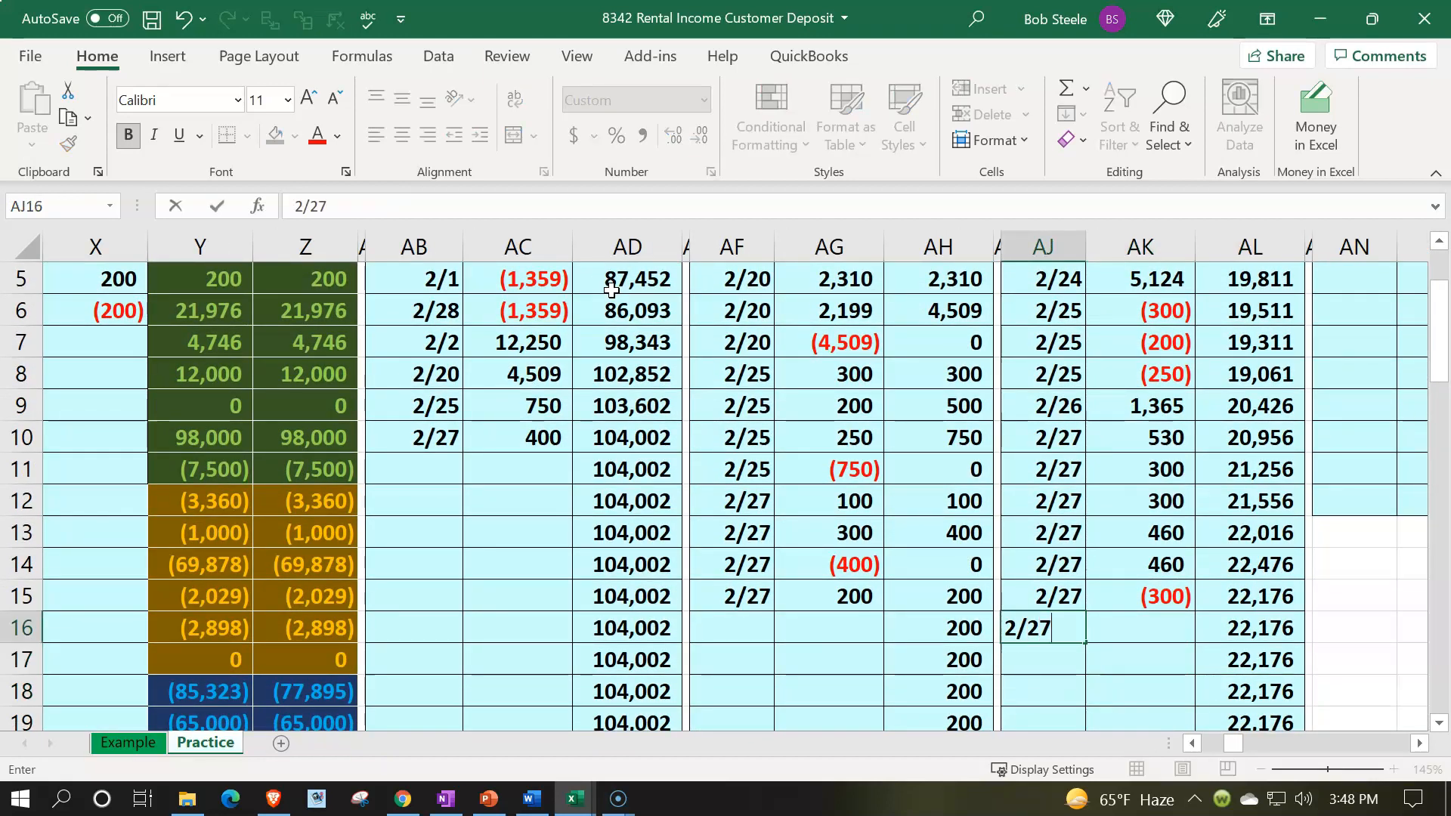
key(Return)
key(Up)
key(Right)
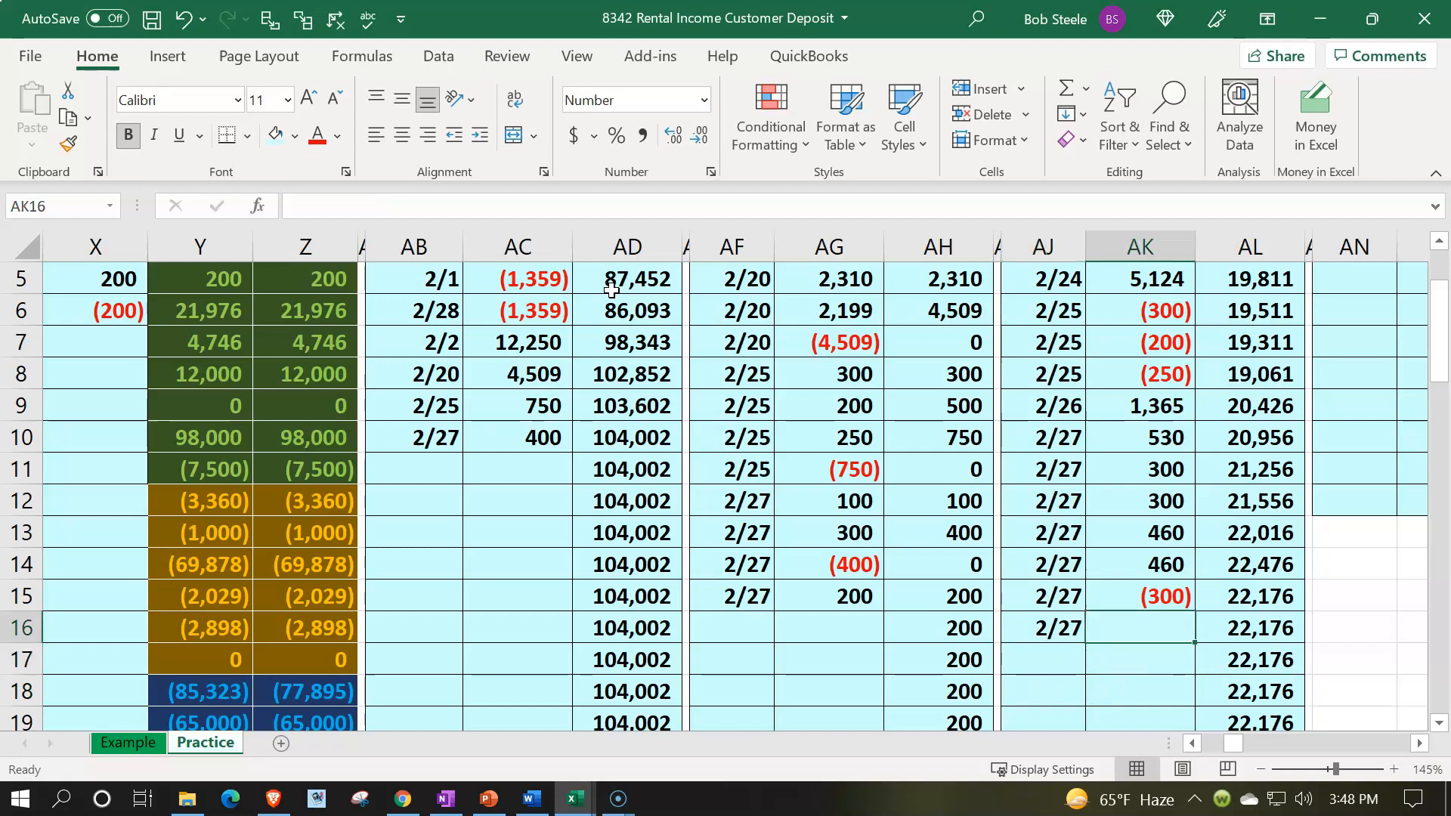
text(=)
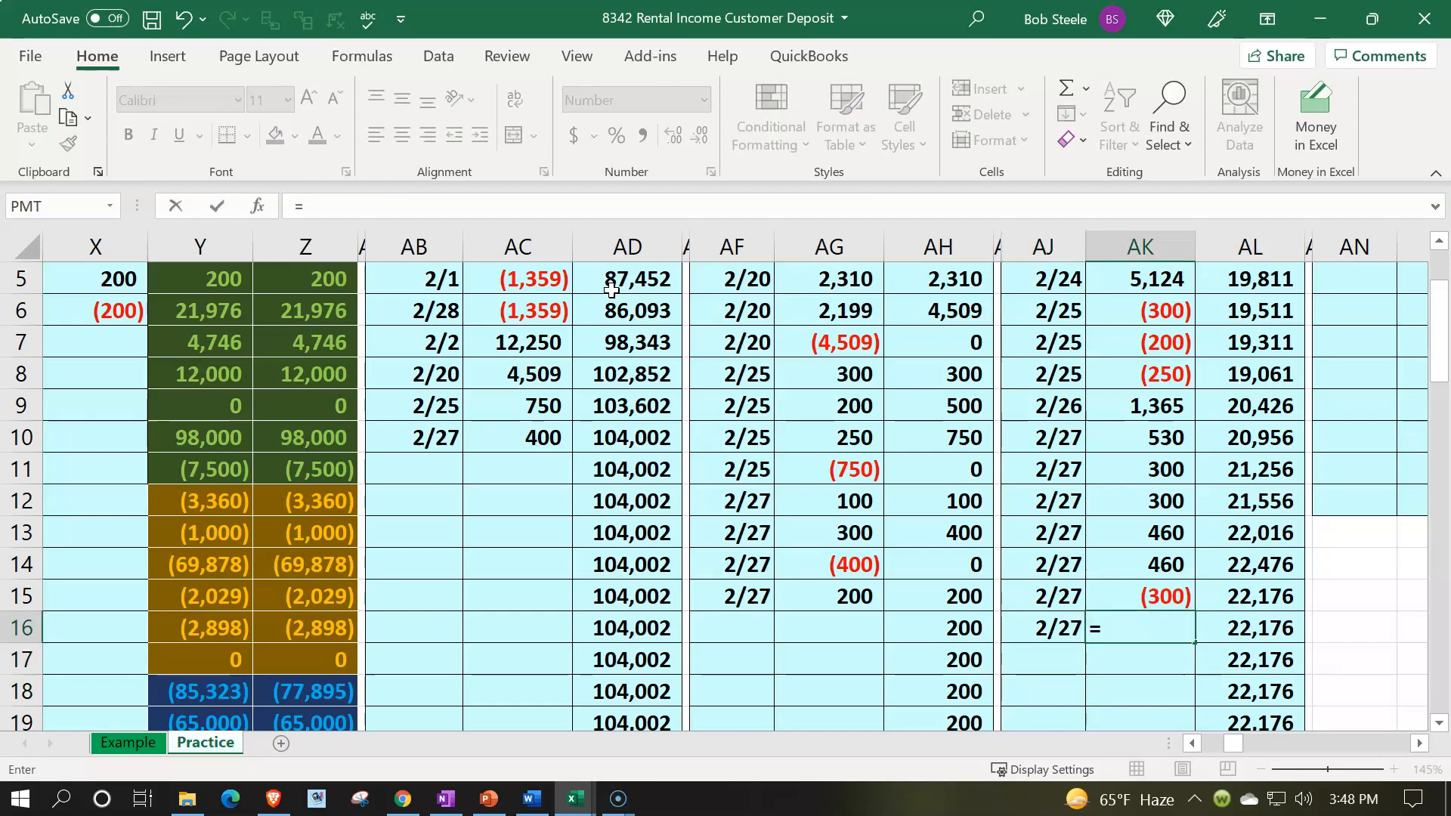
key(Left)
key(Left)
key(Left)
key(Left)
key(Left)
key(Left)
key(Left)
key(Left)
key(Left)
key(Left)
key(Left)
key(Left)
key(Left)
key(Left)
key(Left)
key(Left)
key(Left)
key(Left)
key(Left)
key(Left)
key(Up)
key(Up)
key(Up)
key(Up)
key(Up)
key(Up)
key(Up)
key(Up)
key(Up)
key(Up)
key(Up)
key(Up)
key(Up)
key(Up)
key(Up)
key(Down)
key(Down)
key(Right)
key(Right)
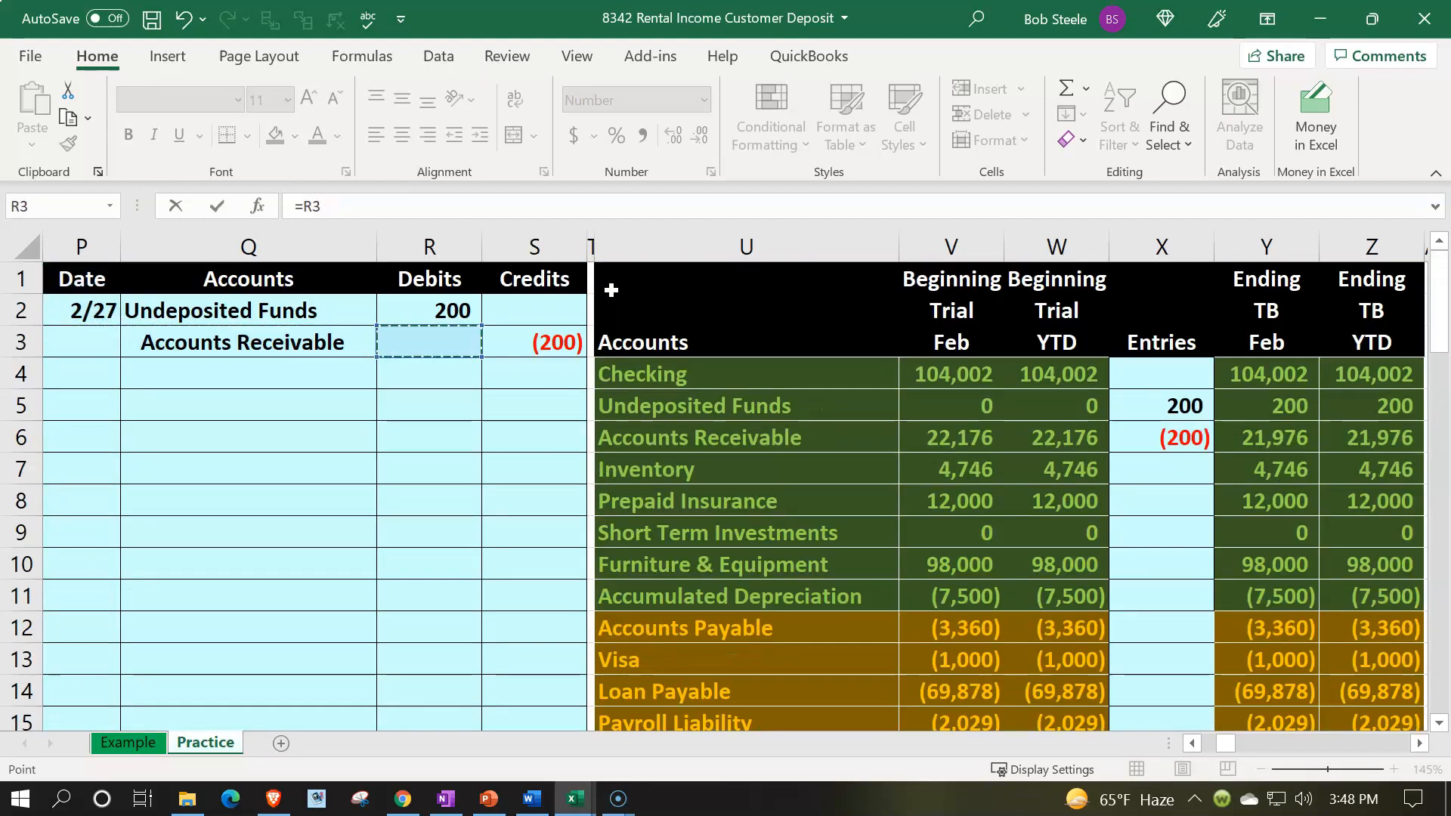
key(Right)
key(Return)
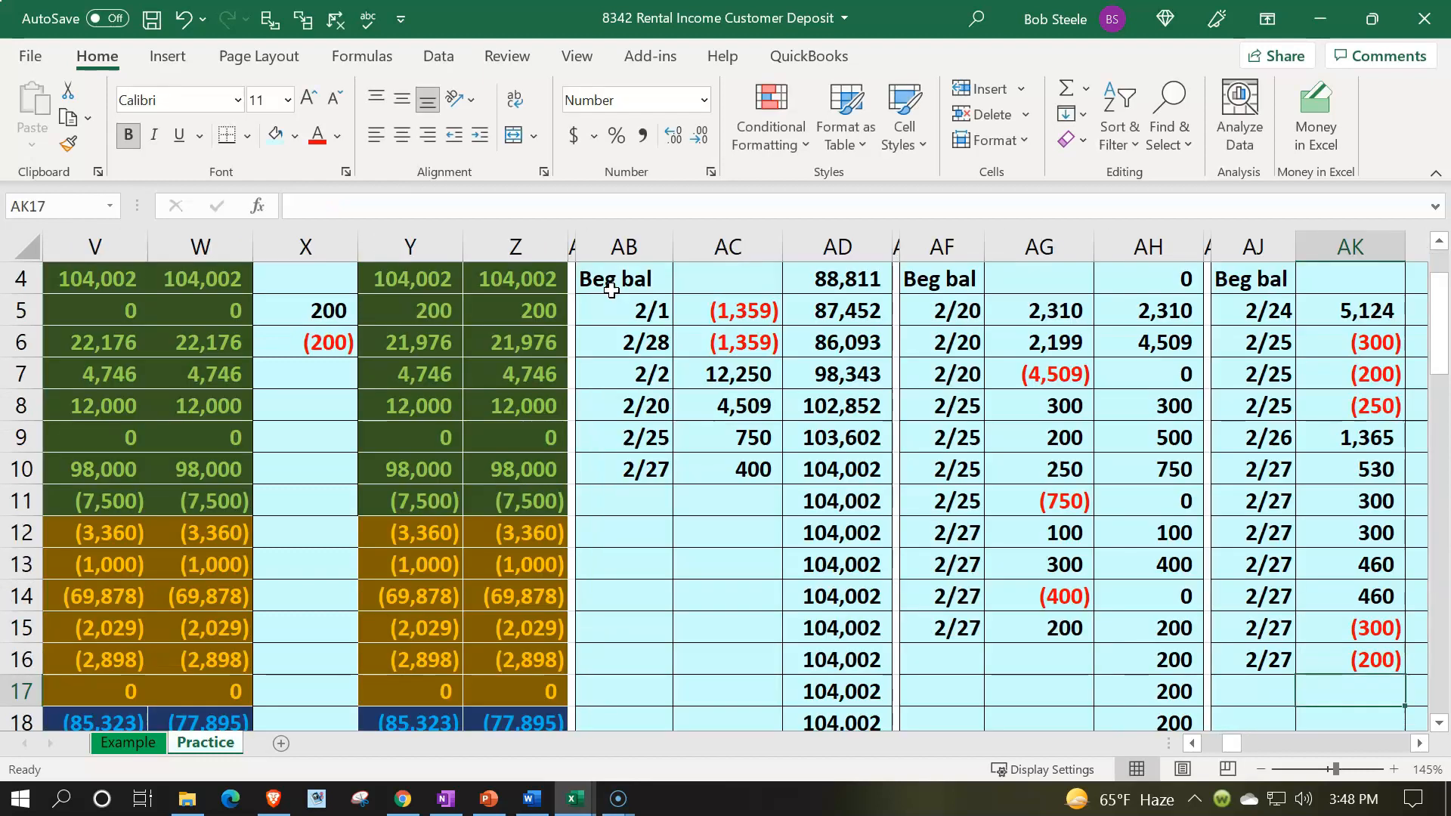
Step: Check the Accounts Receivable running balance formula and browse the general ledgers across to the AR subsidiary ledger
key(Right)
key(Up)
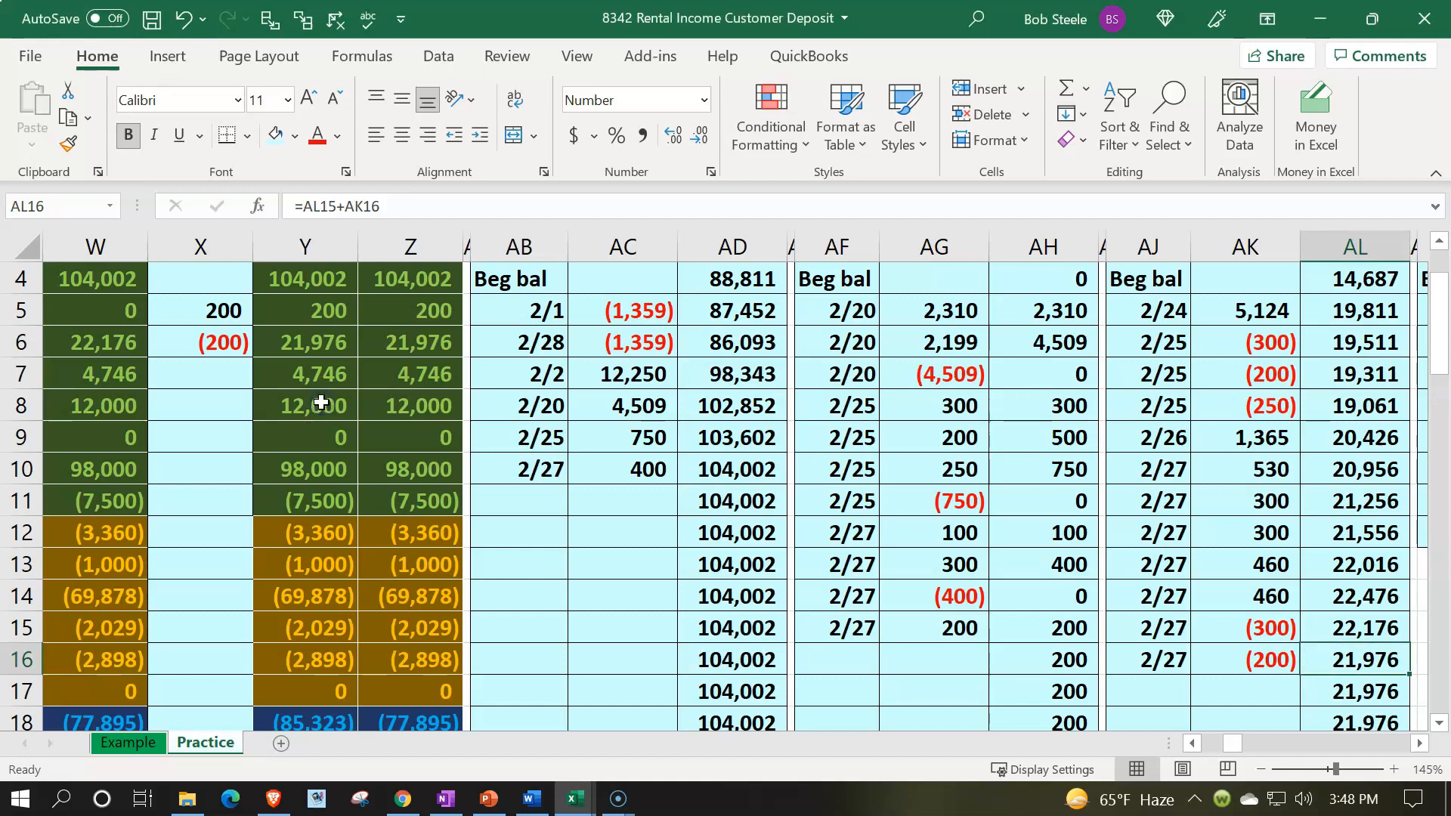
scroll(361, 377, up, 1)
click(361, 378)
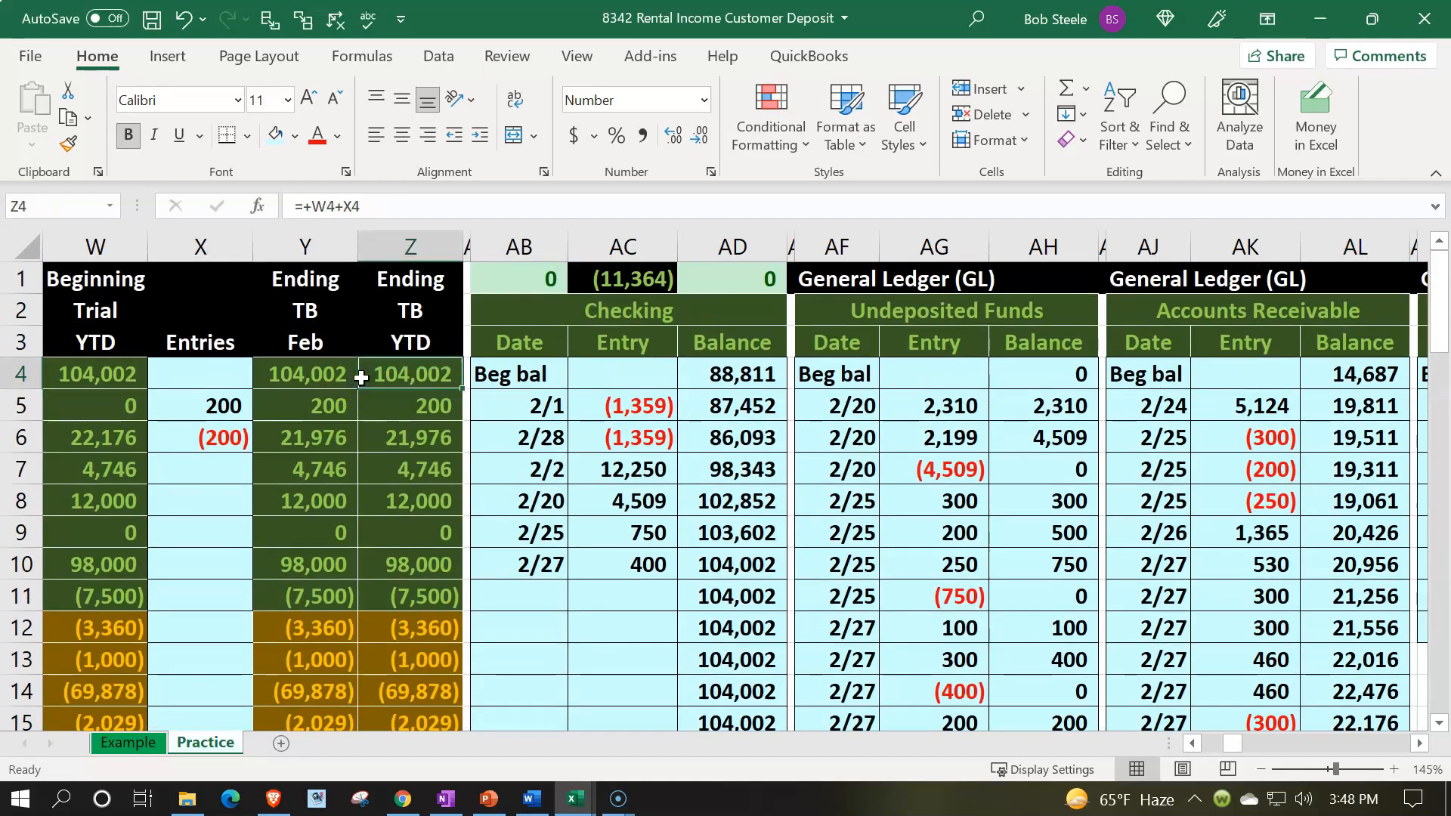
key(Right)
key(Right)
key(Right)
key(Right)
key(Right)
key(Right)
key(Right)
key(Right)
key(Right)
key(Right)
key(Right)
key(Right)
key(Right)
key(Right)
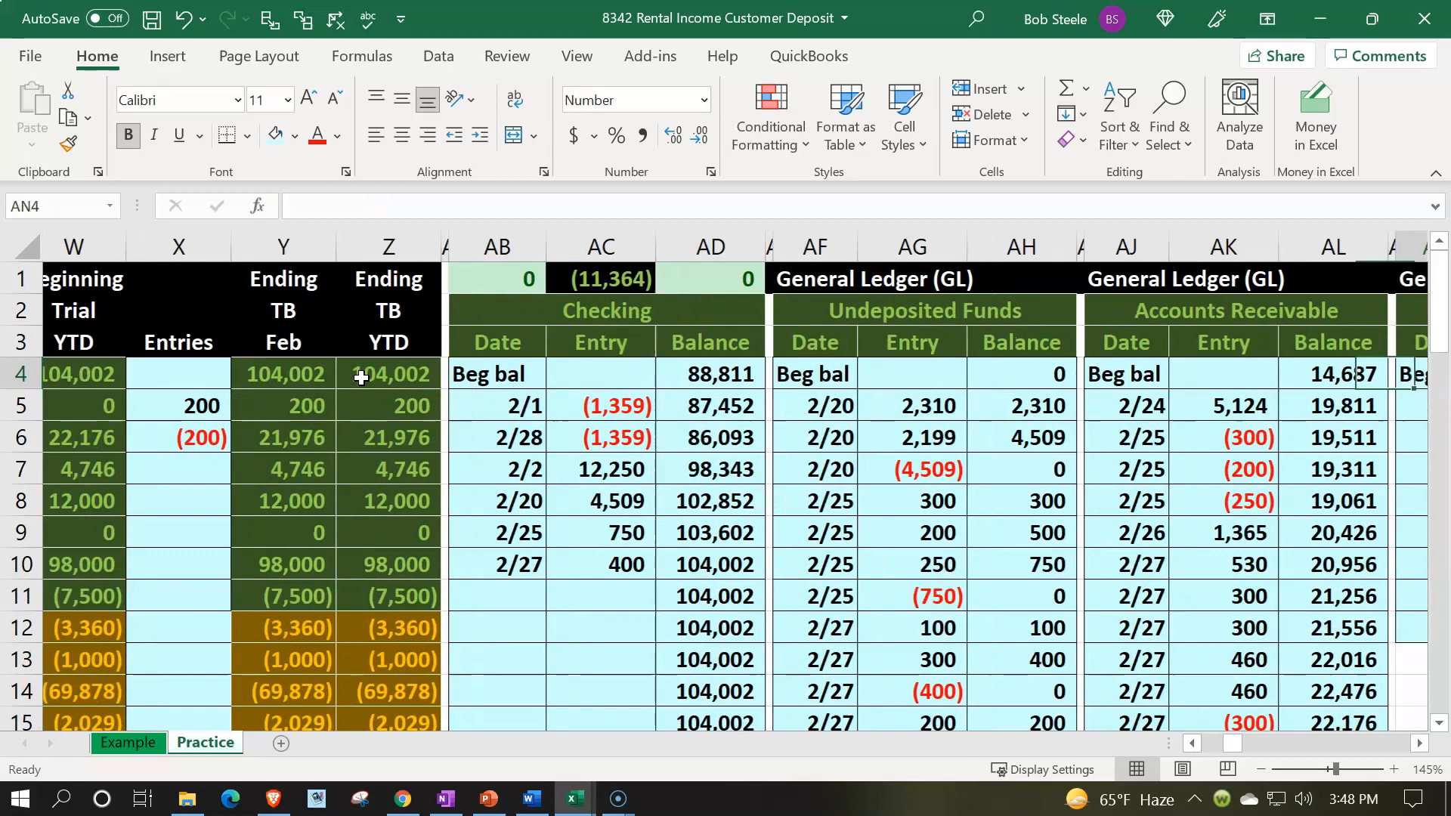
key(Right)
key(Right)
key(Right)
key(Right)
key(Right)
key(Right)
key(Right)
key(Right)
key(Right)
key(Right)
key(Right)
key(Right)
key(Right)
key(Right)
key(Right)
key(Right)
key(Right)
key(Right)
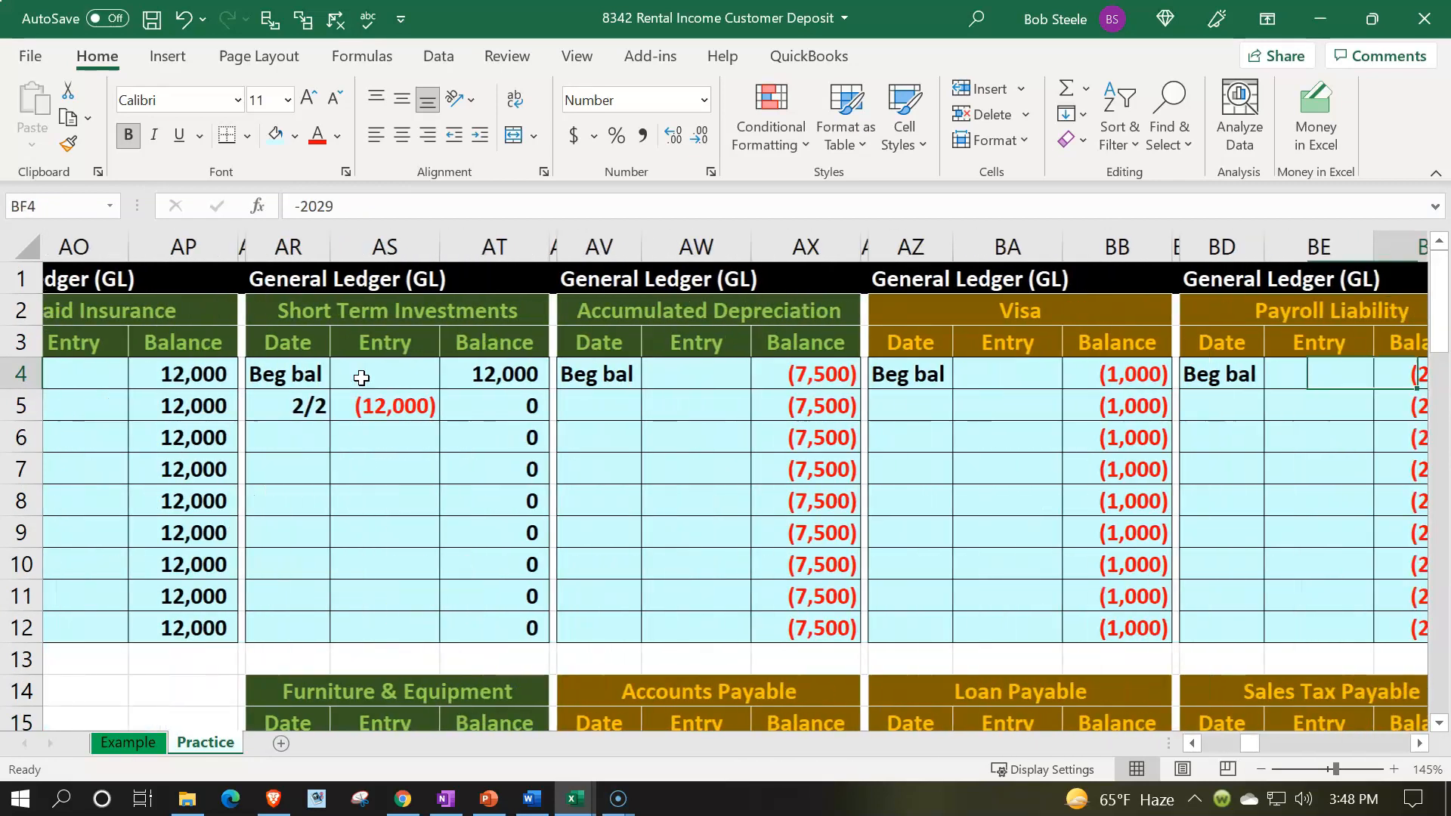
key(Right)
key(Right)
key(Right)
key(Right)
key(Right)
key(Right)
key(Right)
key(Right)
key(Right)
key(Right)
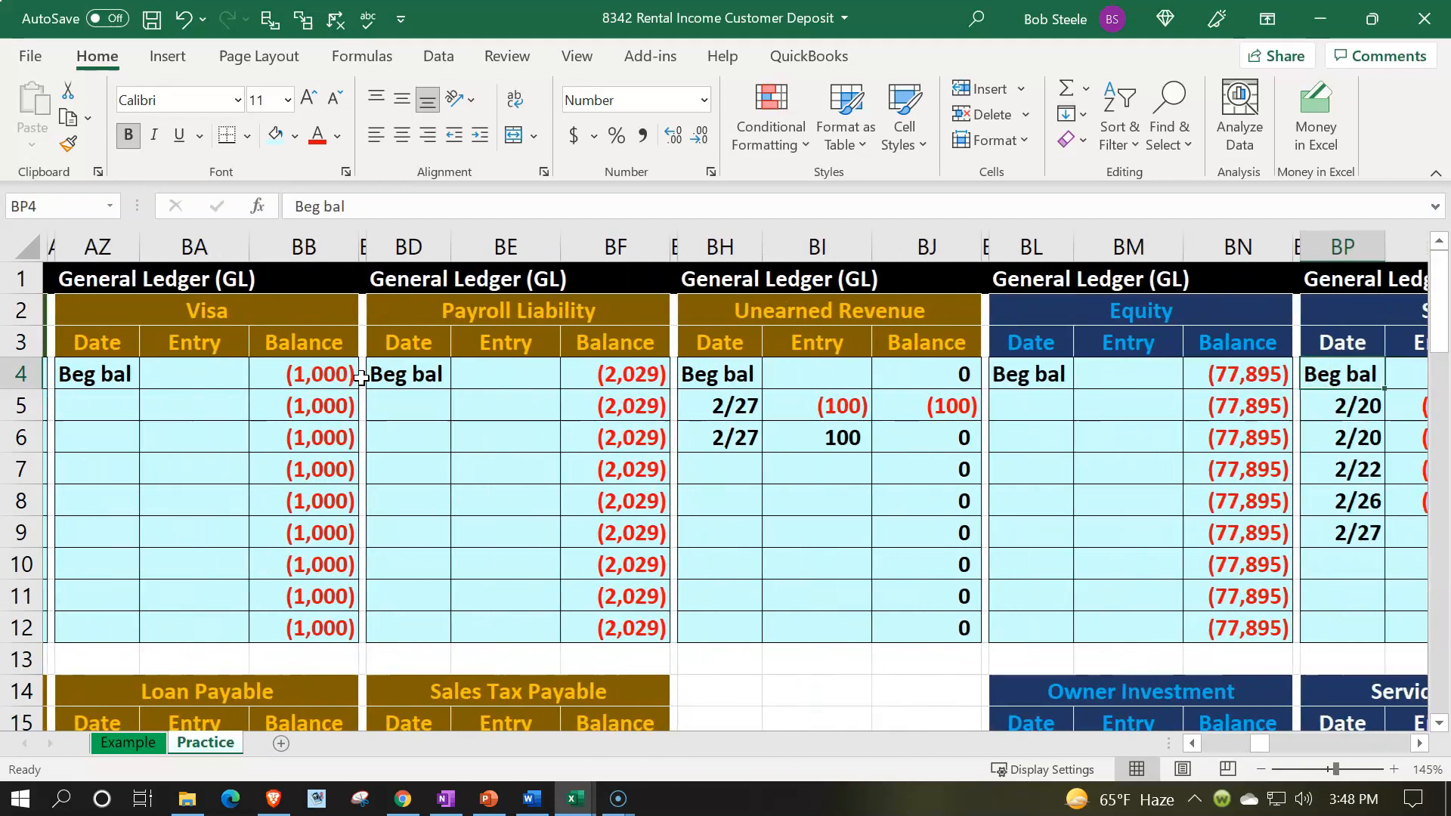
key(Right)
key(Right)
key(Right)
key(Right)
key(Right)
key(Right)
key(Right)
key(Right)
key(Right)
key(Right)
key(Right)
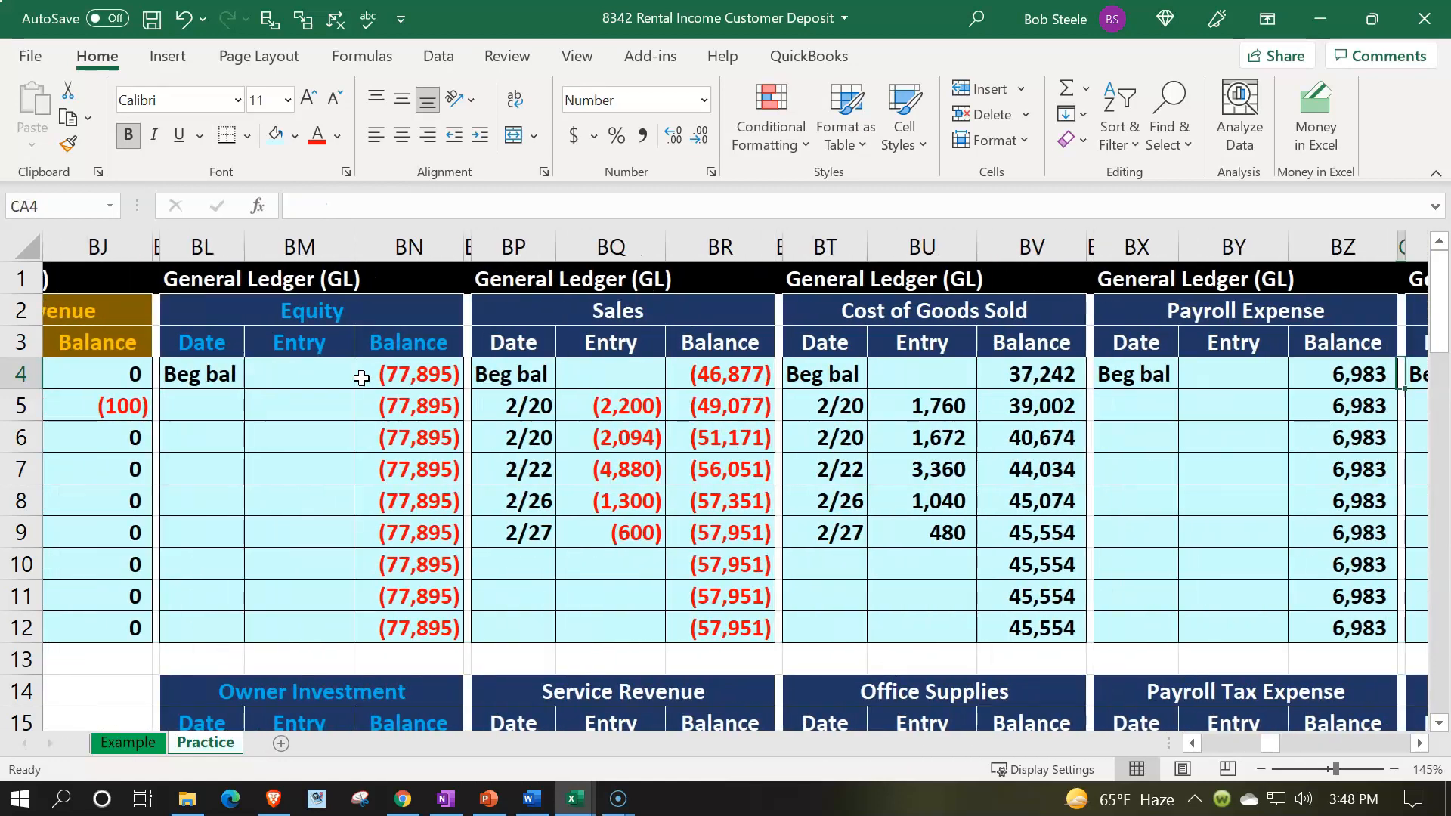
key(Right)
key(Right)
key(Right)
key(Right)
key(Right)
key(Right)
key(Right)
key(Right)
key(Right)
key(Right)
key(Right)
key(Right)
key(Right)
key(Right)
key(Right)
key(Right)
key(Right)
key(Right)
key(Right)
key(Right)
key(Right)
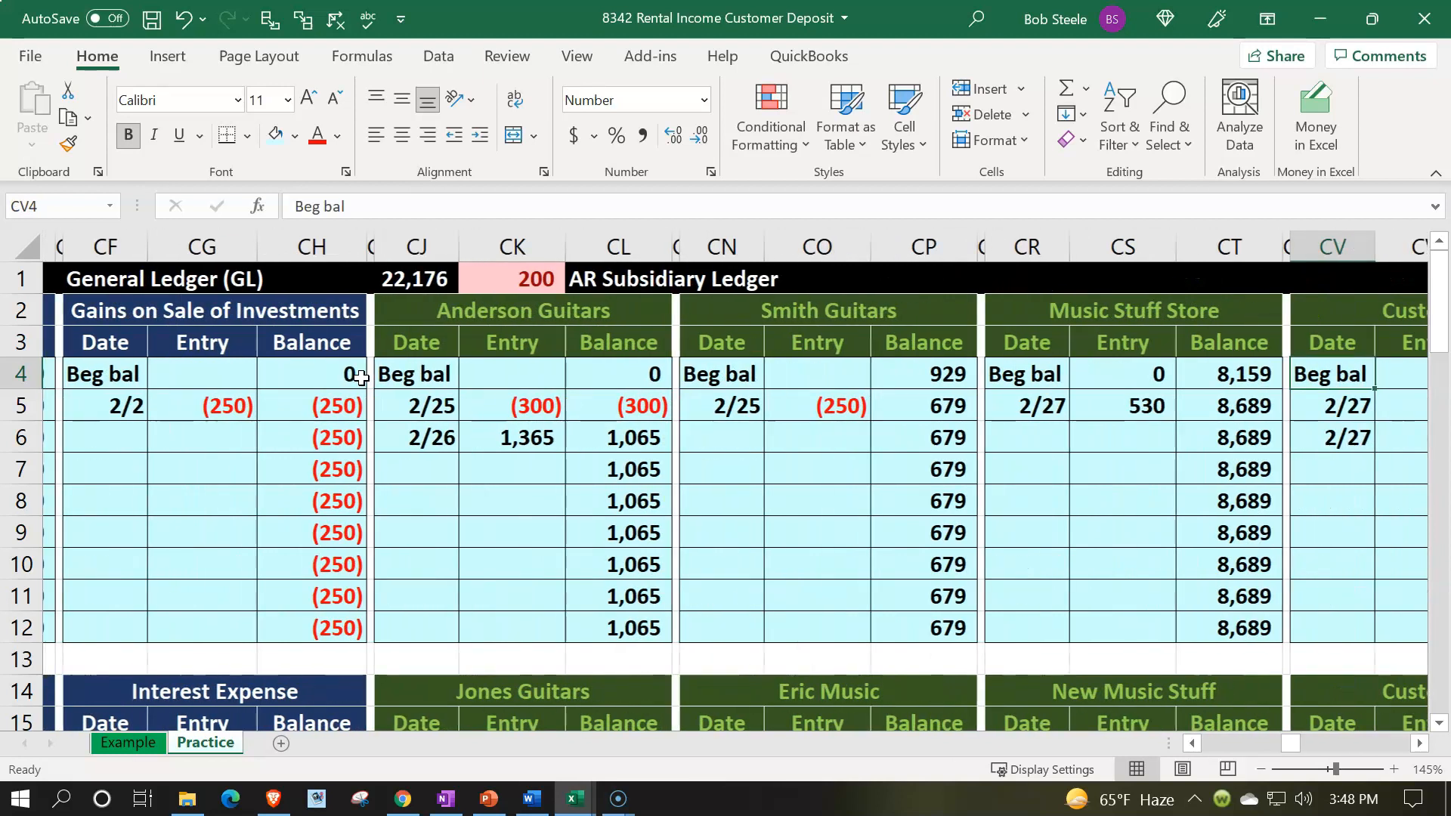
key(Right)
key(Right)
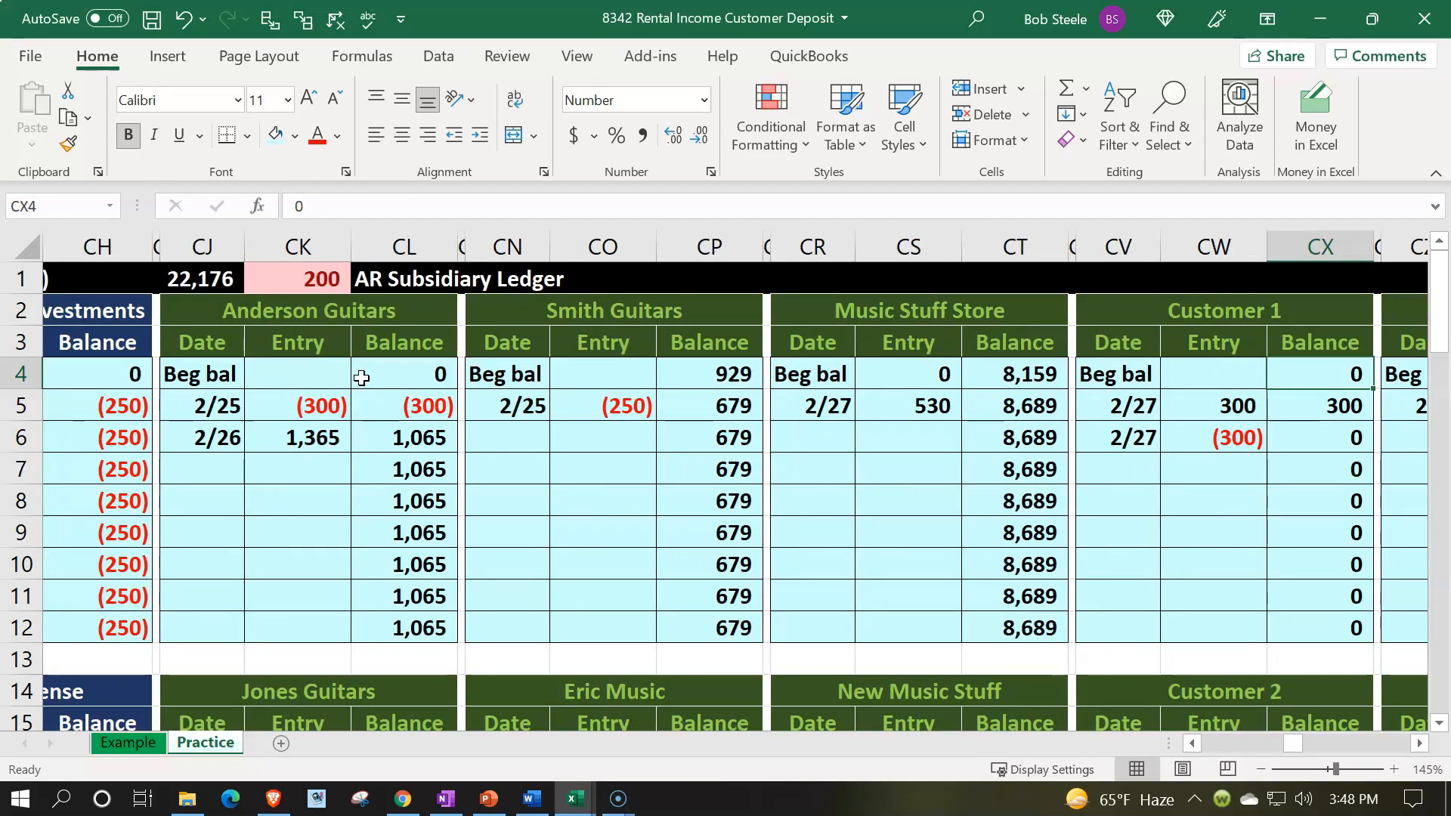
key(Right)
key(Right)
key(Right)
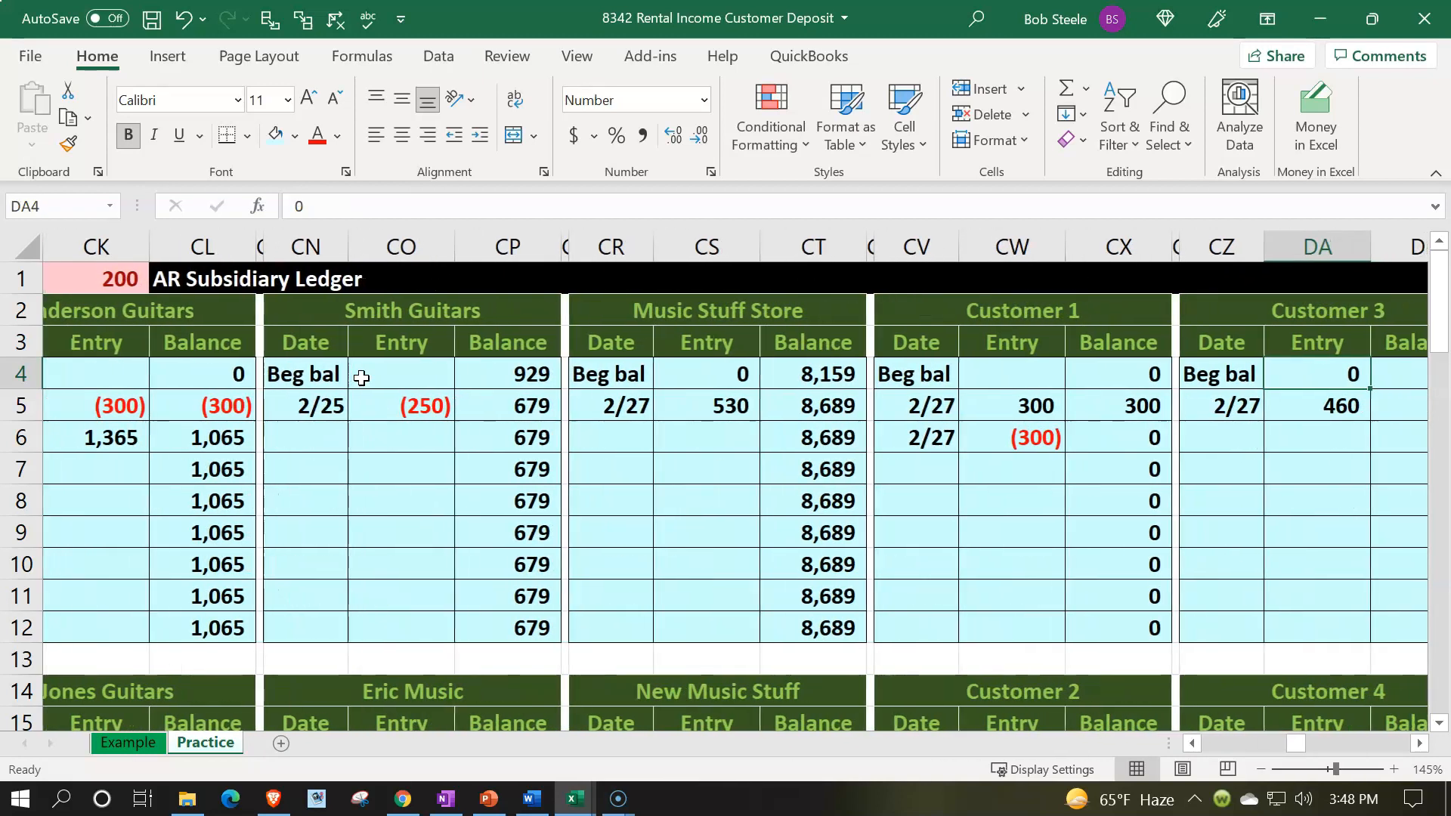
key(alt+Tab)
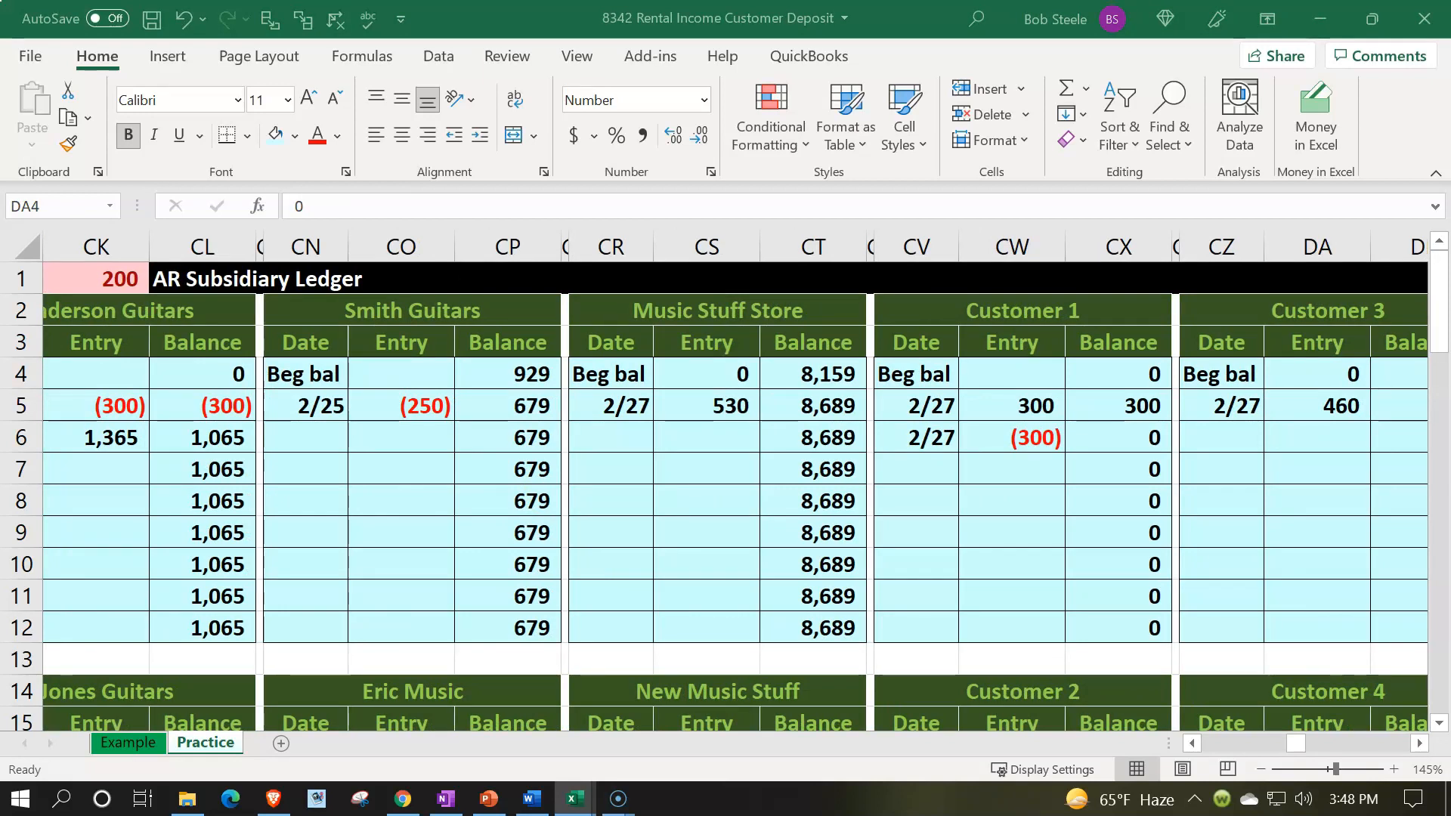
key(alt+Tab)
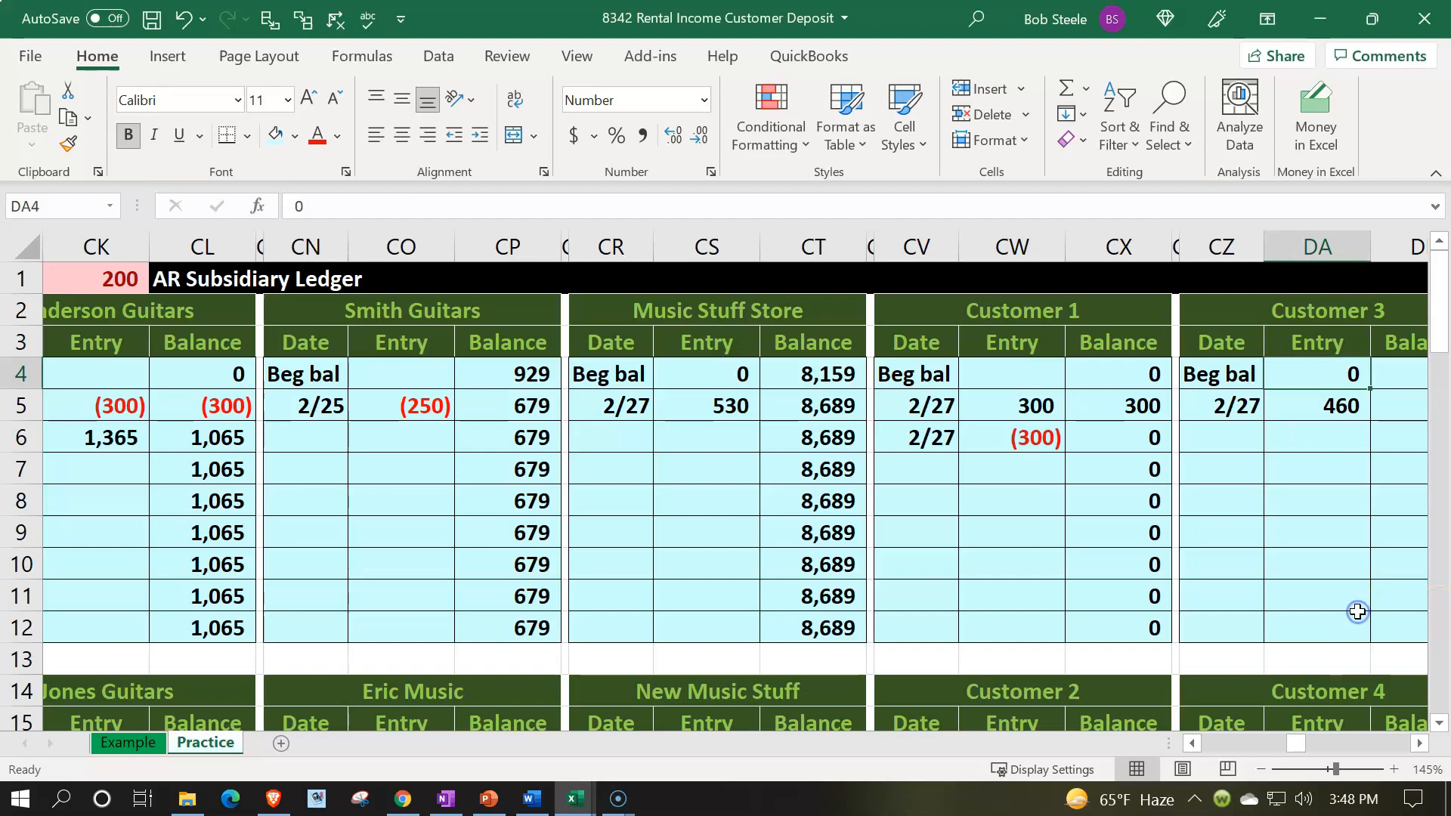
Step: Copy the Customer 3 subsidiary ledger columns and insert the copied cells right beside them
click(1358, 614)
key(Right)
key(Right)
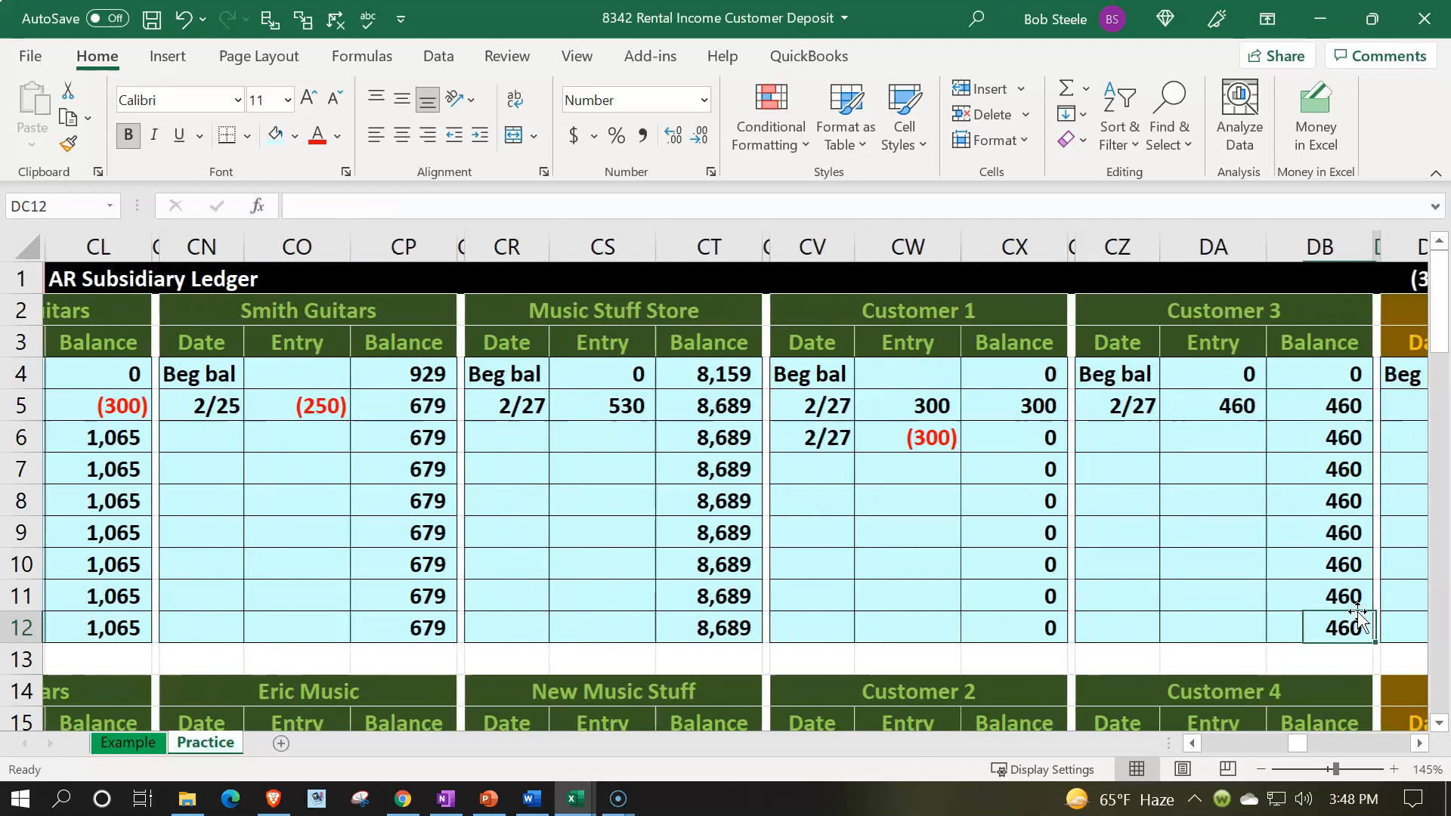
key(Down)
key(Down)
key(Down)
key(Down)
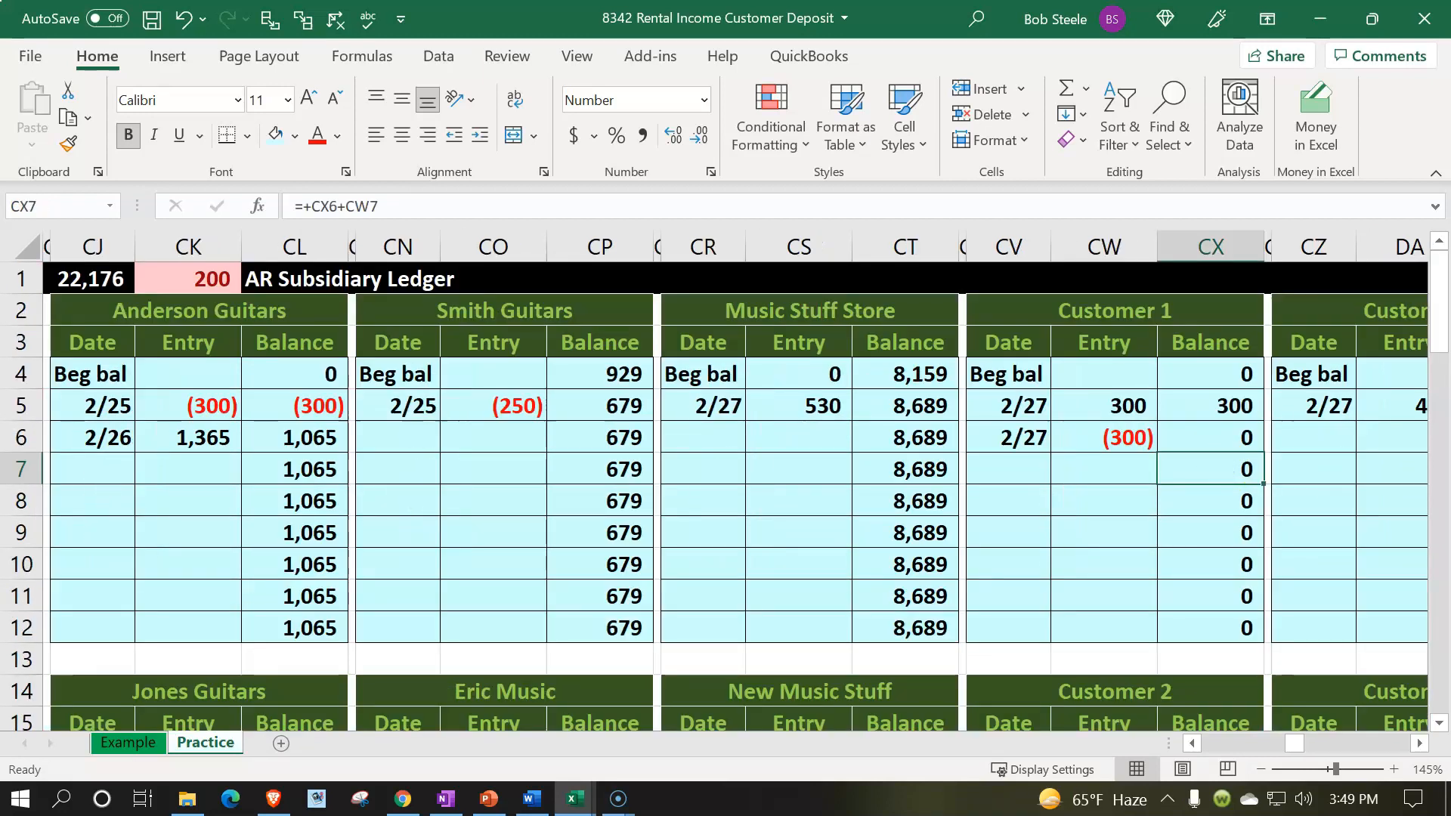
key(Right)
key(Right)
key(Right)
key(Right)
key(Right)
key(Right)
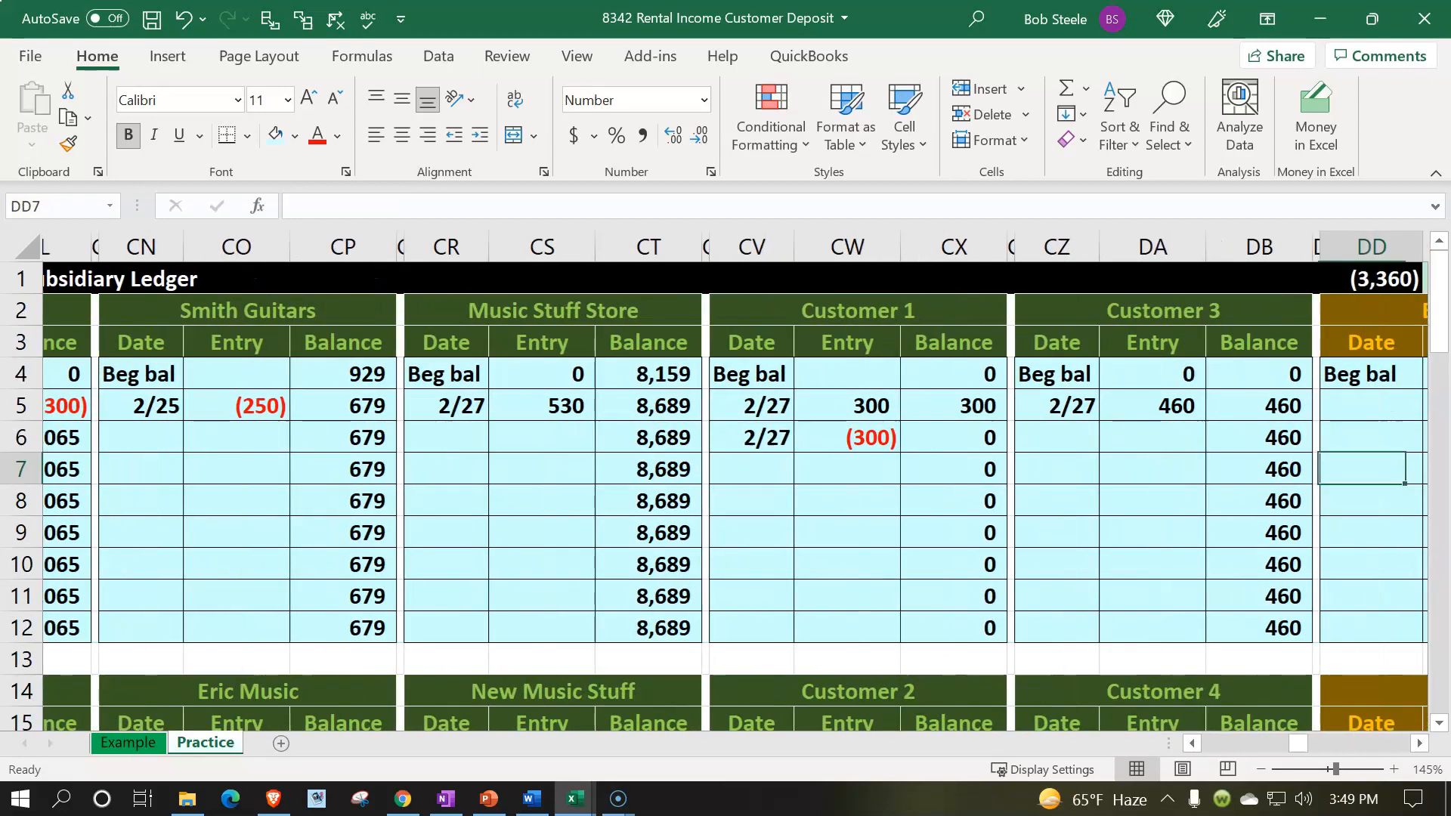
key(Right)
key(Right)
key(Right)
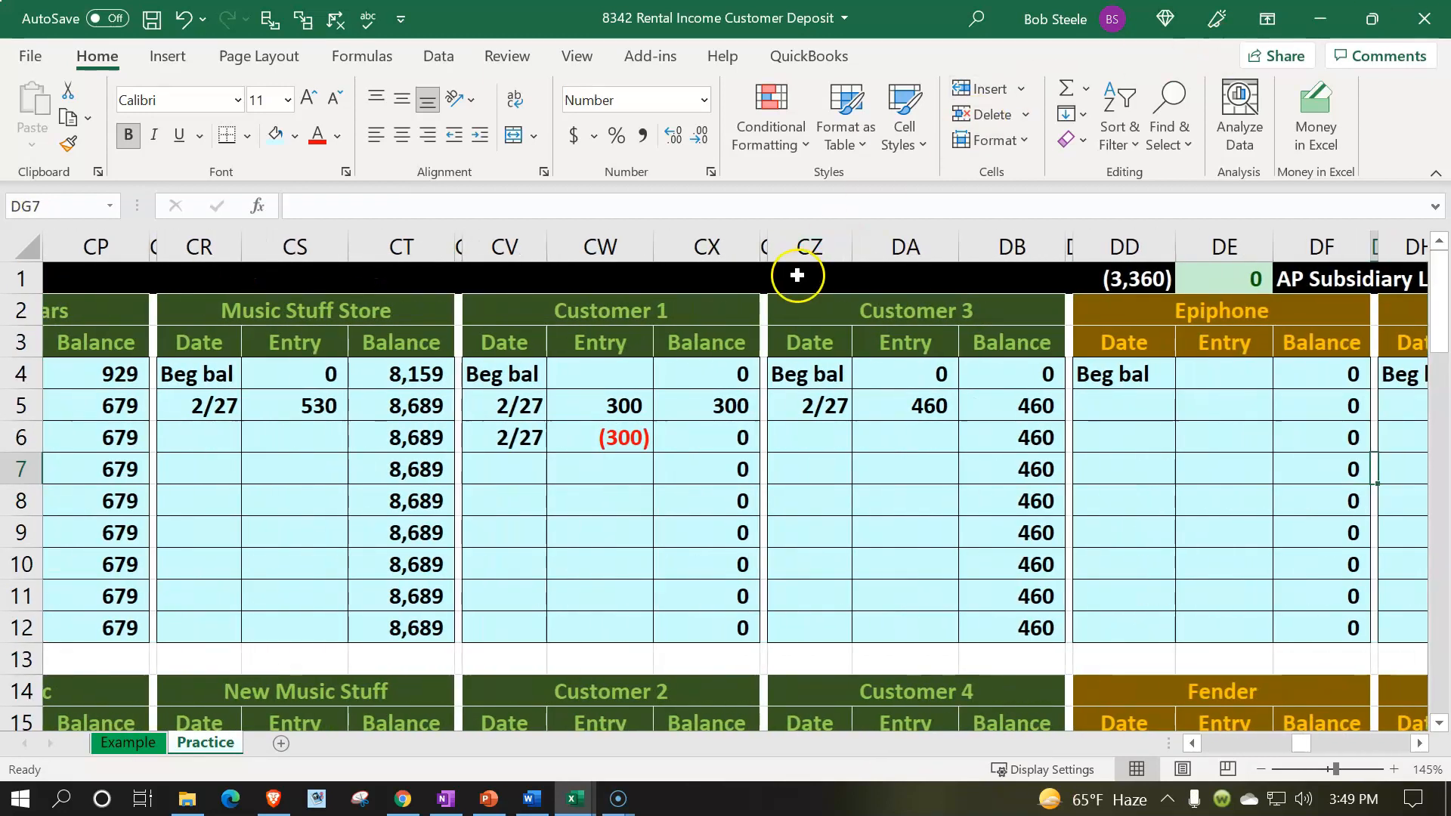
drag(763, 229, 1020, 241)
key(ctrl+c)
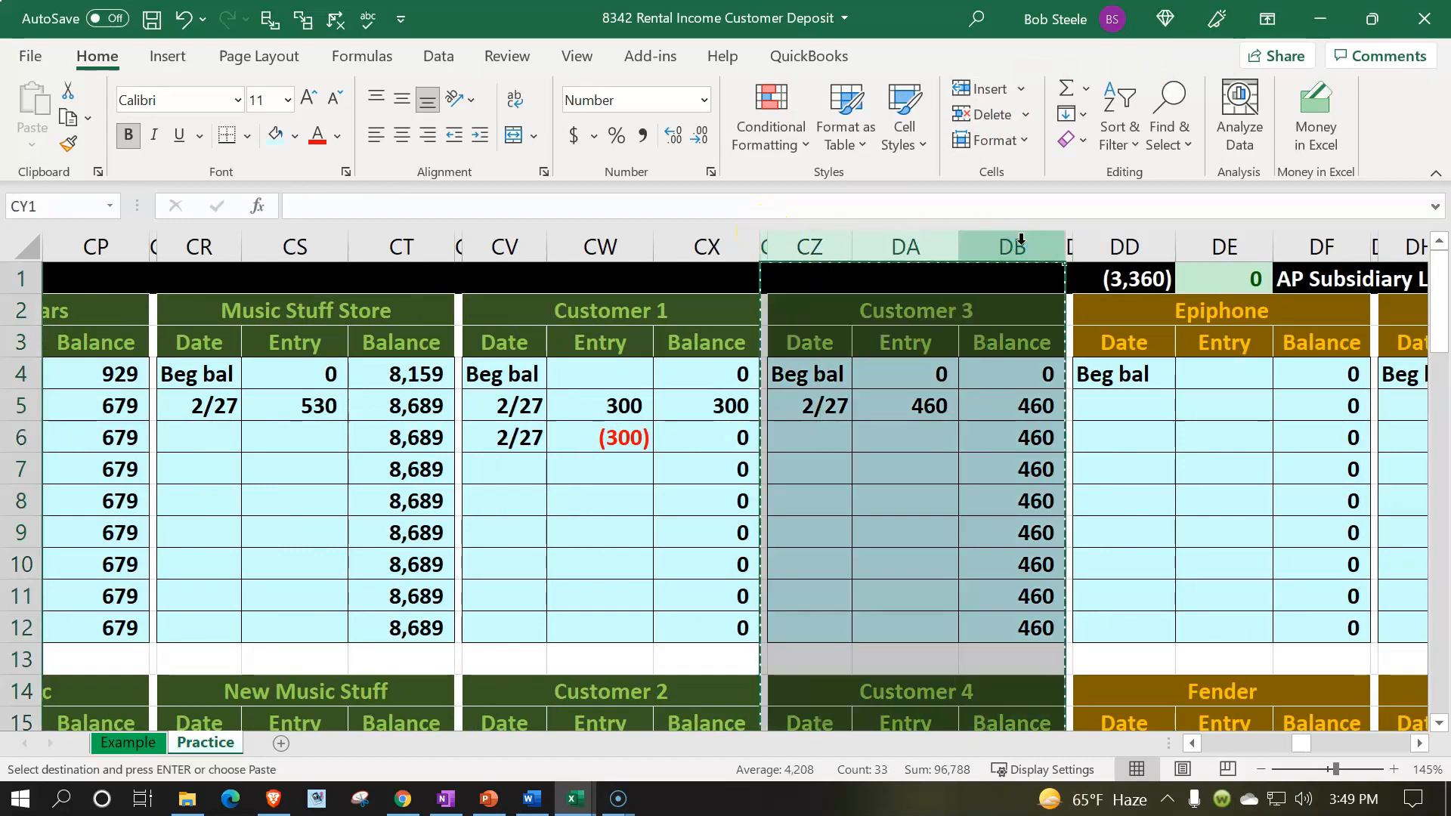
click(1073, 283)
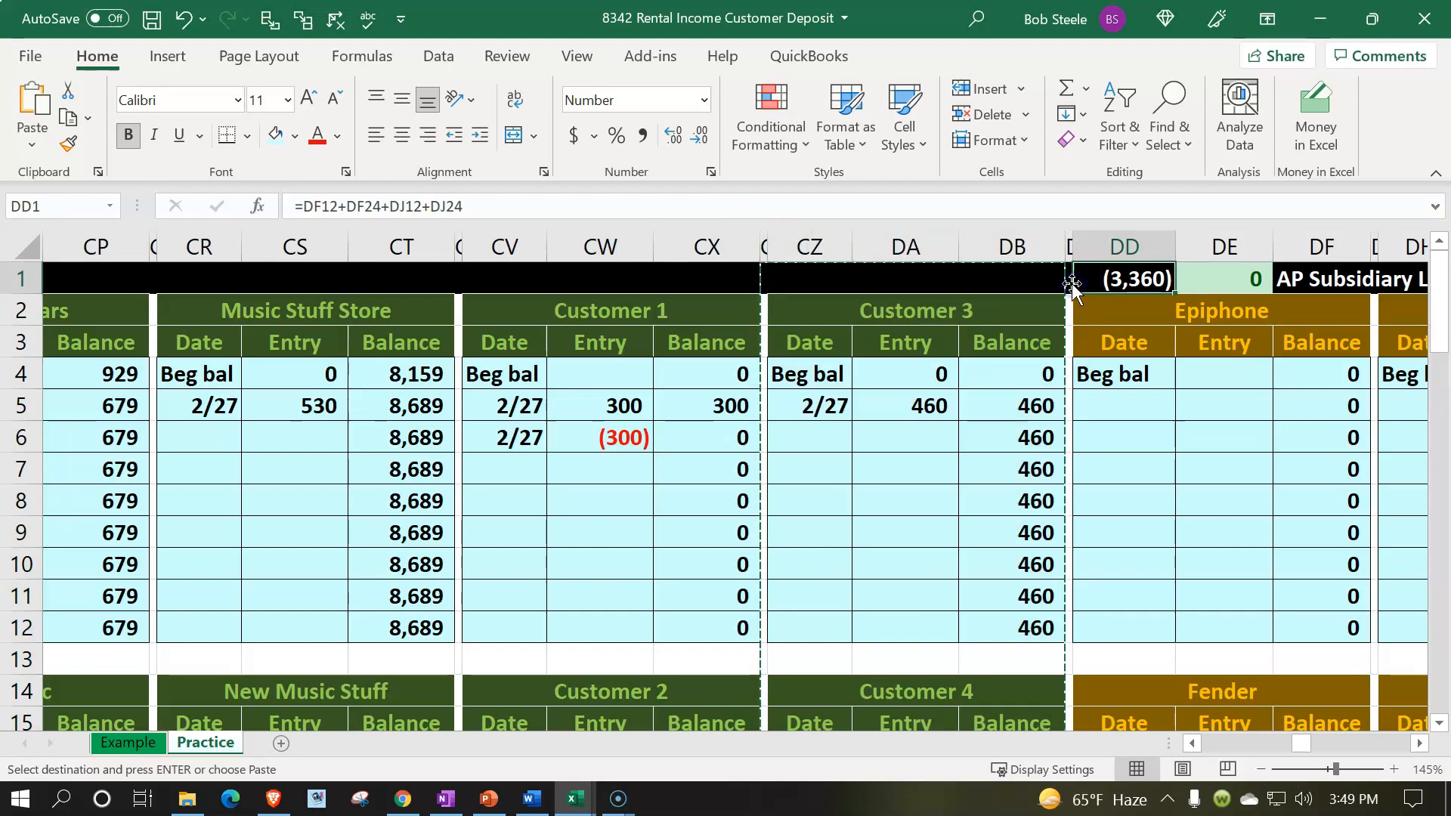
click(1068, 278)
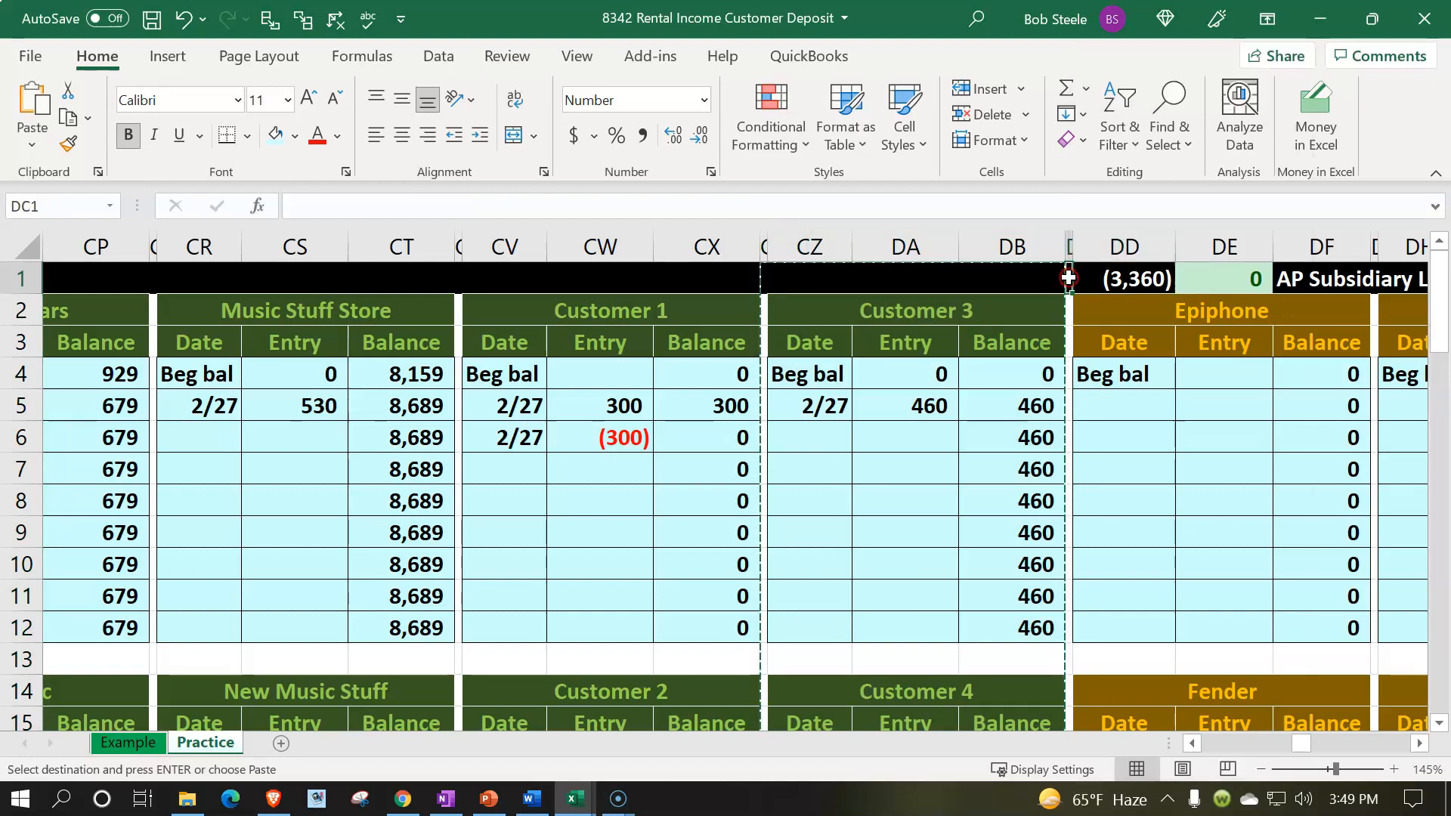
click(1068, 278)
click(1067, 278)
right_click(1068, 278)
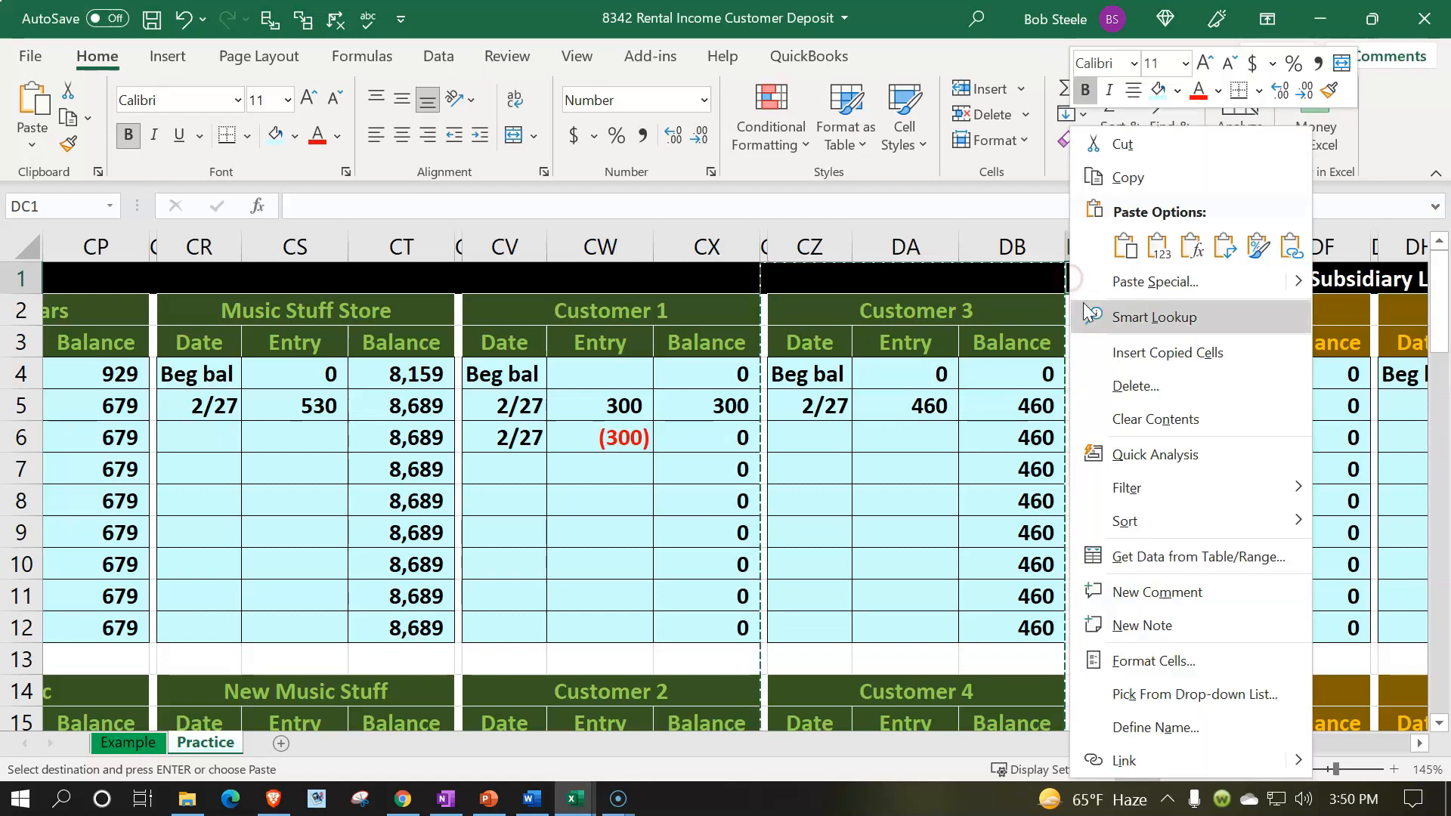
click(1125, 353)
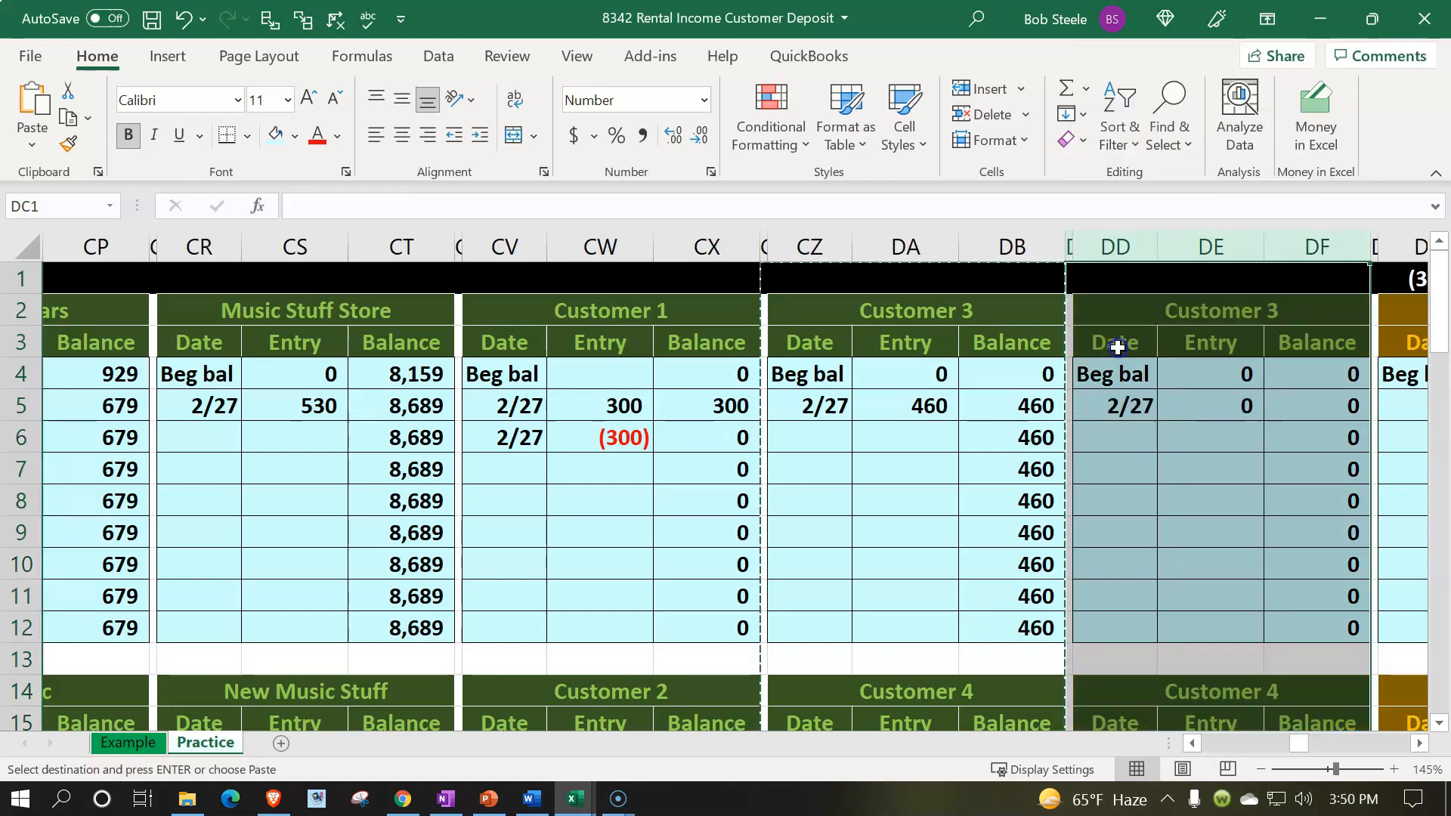
Step: Rename the new subsidiary ledger heading to Customer 5
click(1117, 312)
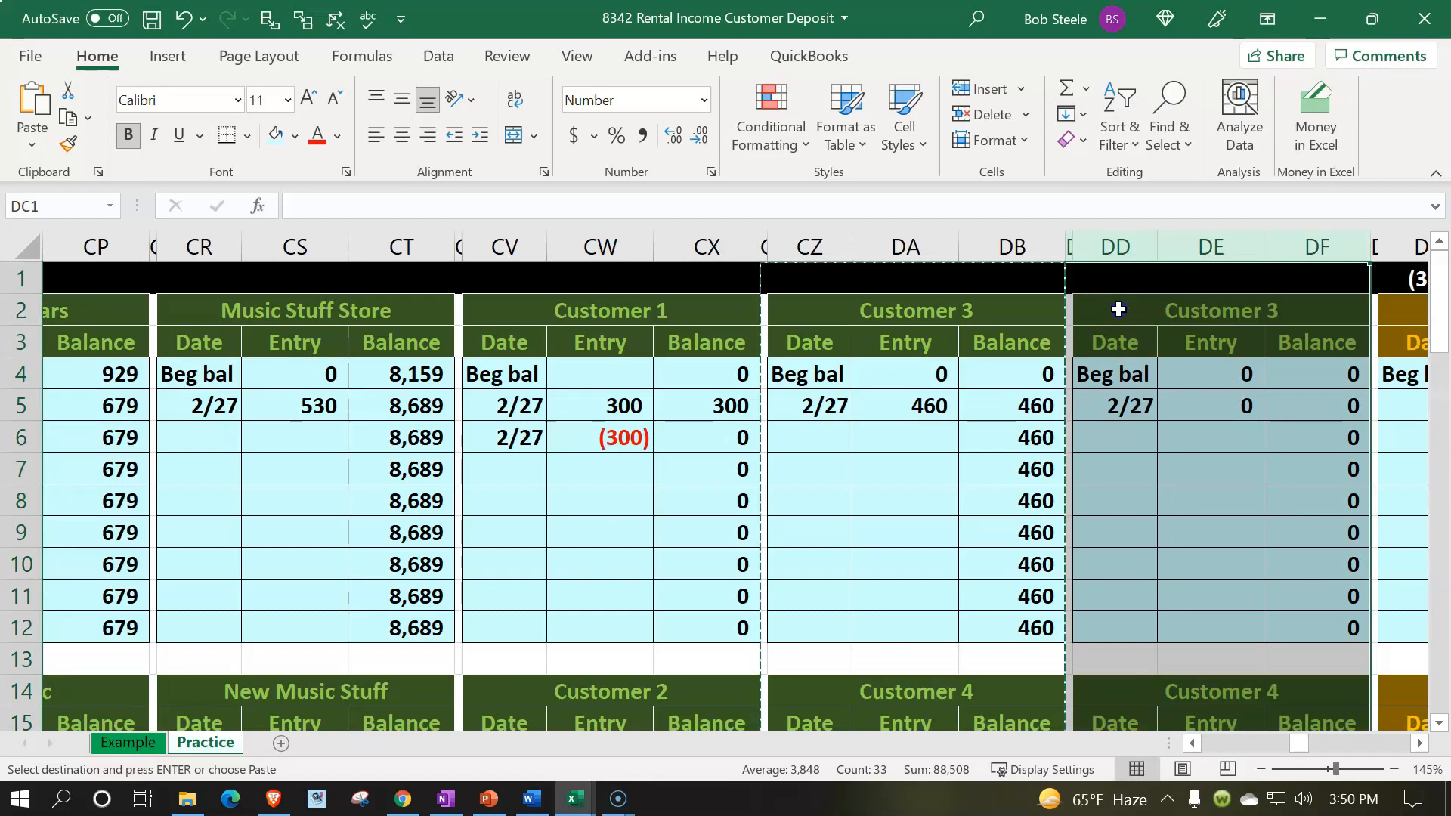
double_click(1118, 310)
click(1292, 312)
key(BackSpace)
text(5)
key(Return)
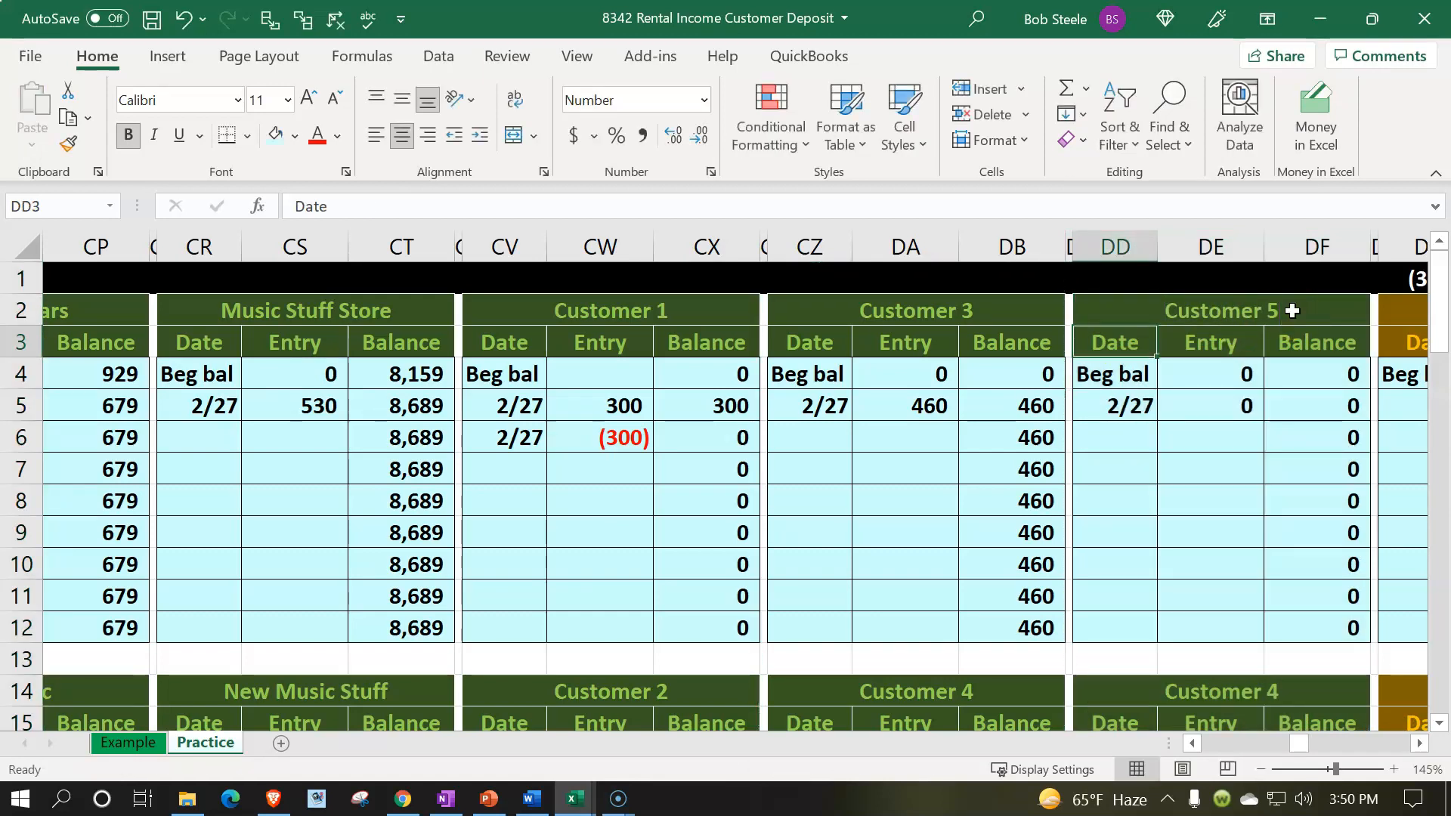
Step: Clear the copied 2/27 dates and entries from the new Customer 5 ledger and the unnamed ledger below it
key(Down)
key(Down)
key(Right)
key(Left)
key(Delete)
key(Right)
key(Delete)
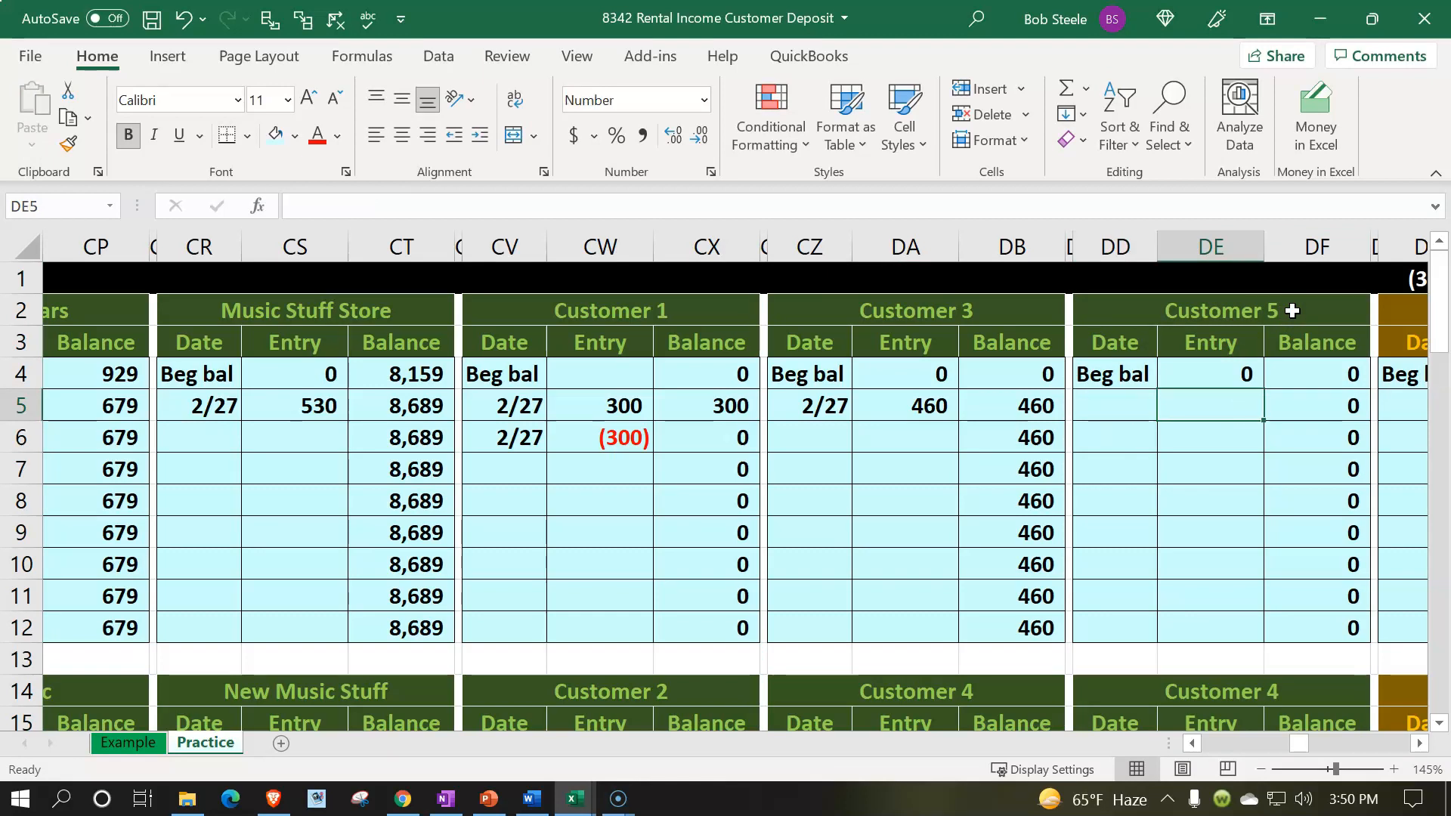
key(Down)
key(Down)
key(Down)
key(Down)
key(Down)
key(Down)
key(Down)
key(Left)
key(Down)
key(Down)
key(Delete)
key(Down)
key(Down)
key(Down)
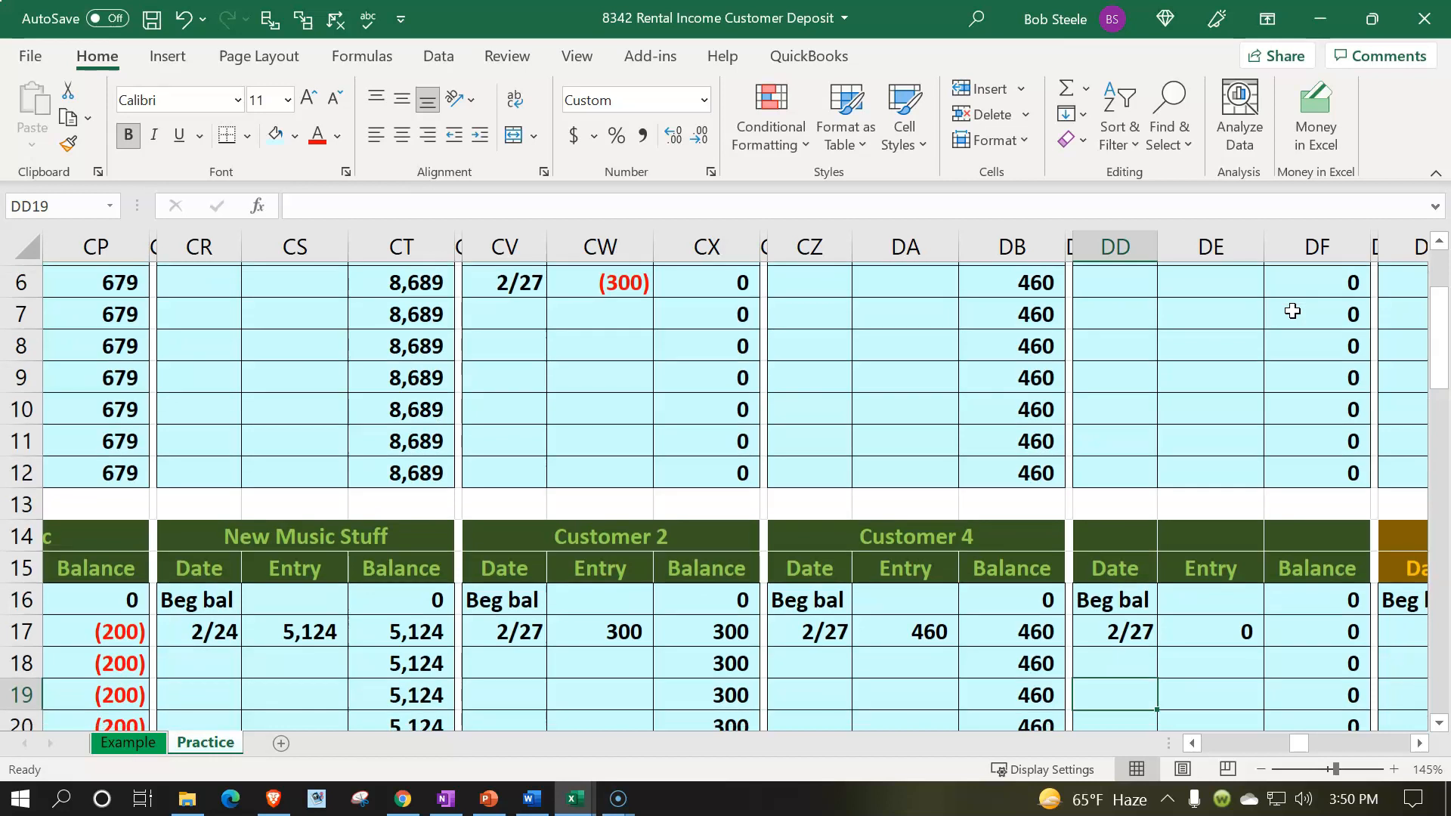
key(Delete)
key(Right)
key(Delete)
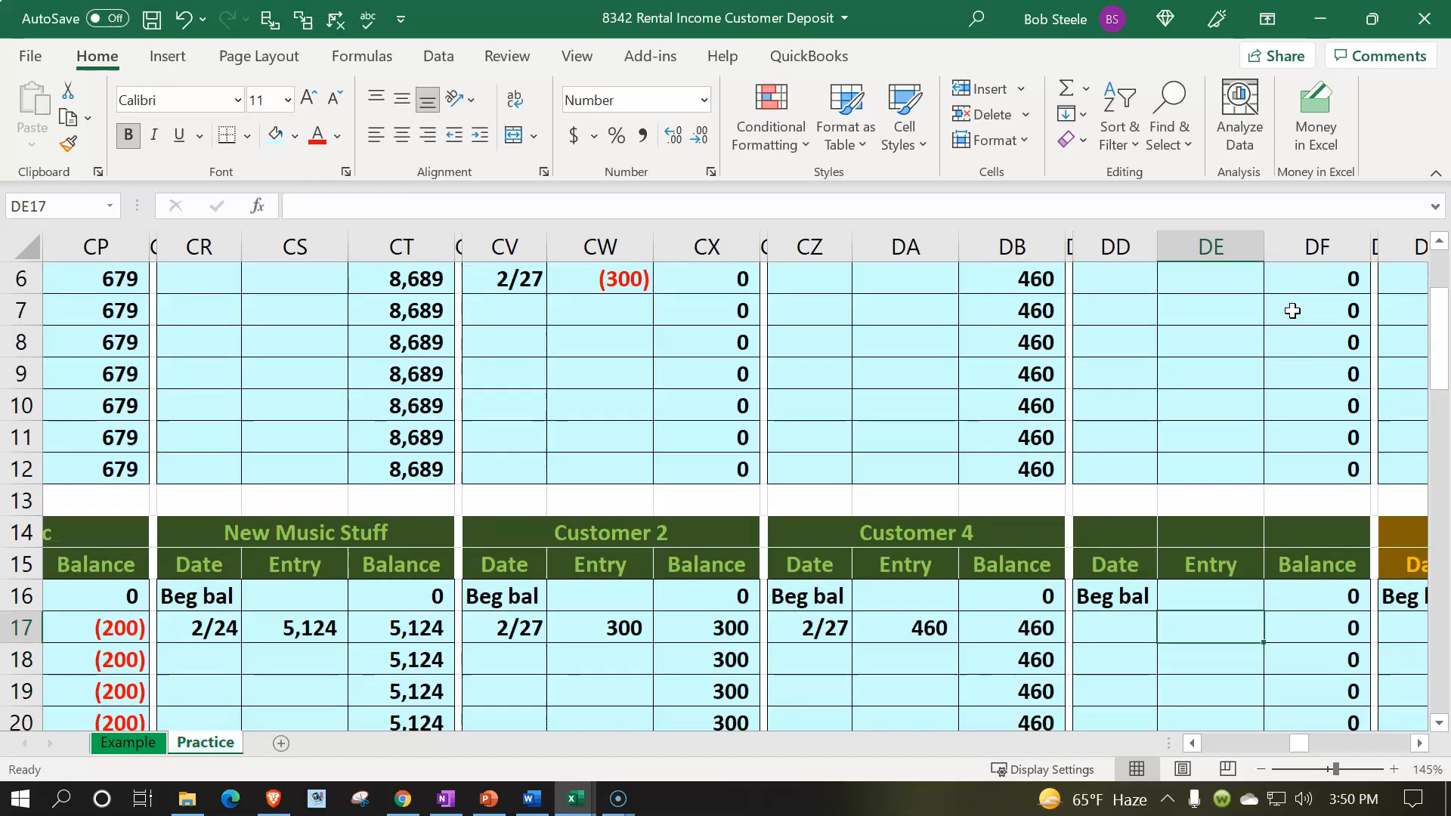
Step: Enter the date 2/27 on the first entry line of the Customer 5 ledger
scroll(1201, 567, up, 2)
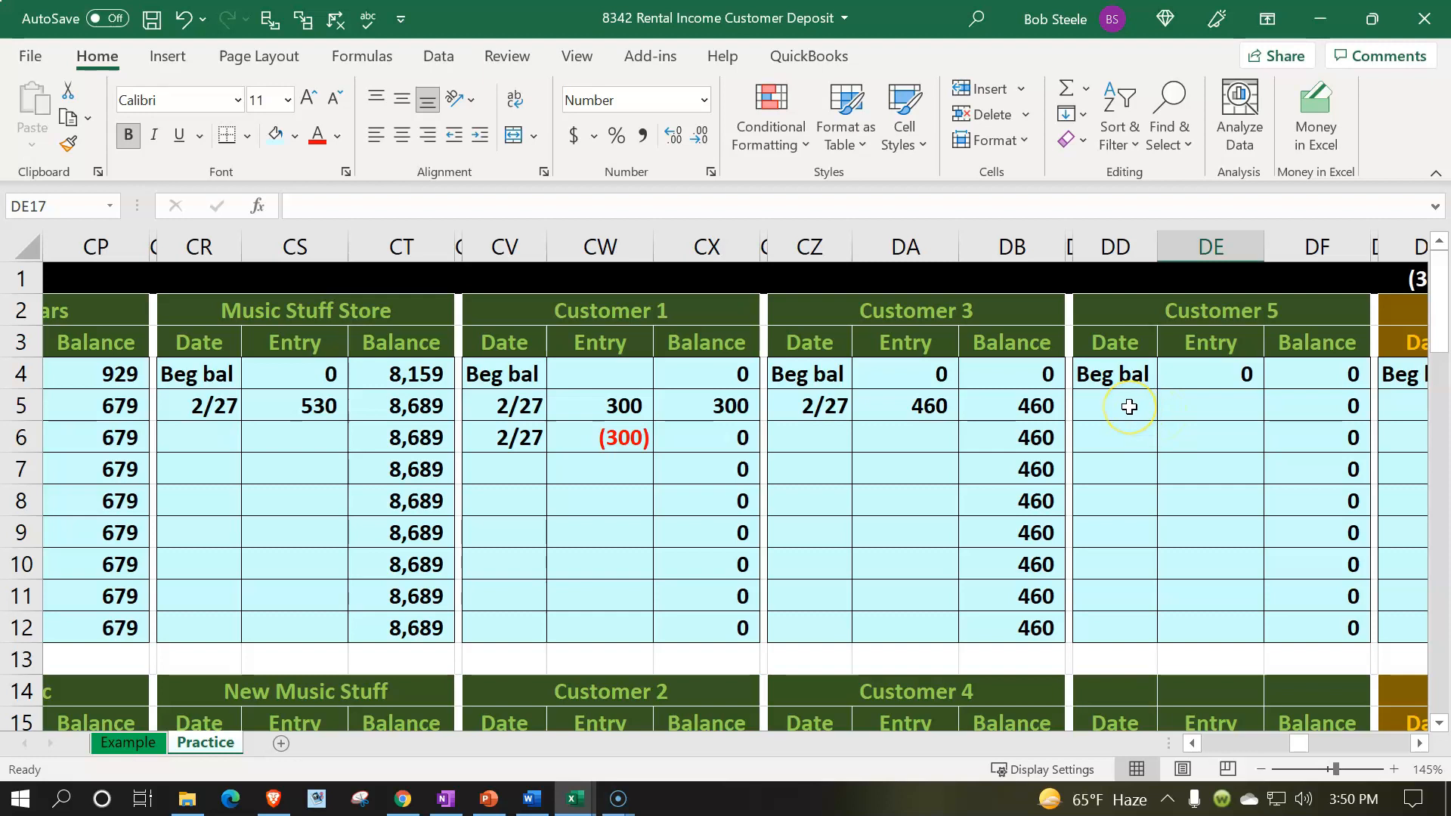
click(1128, 407)
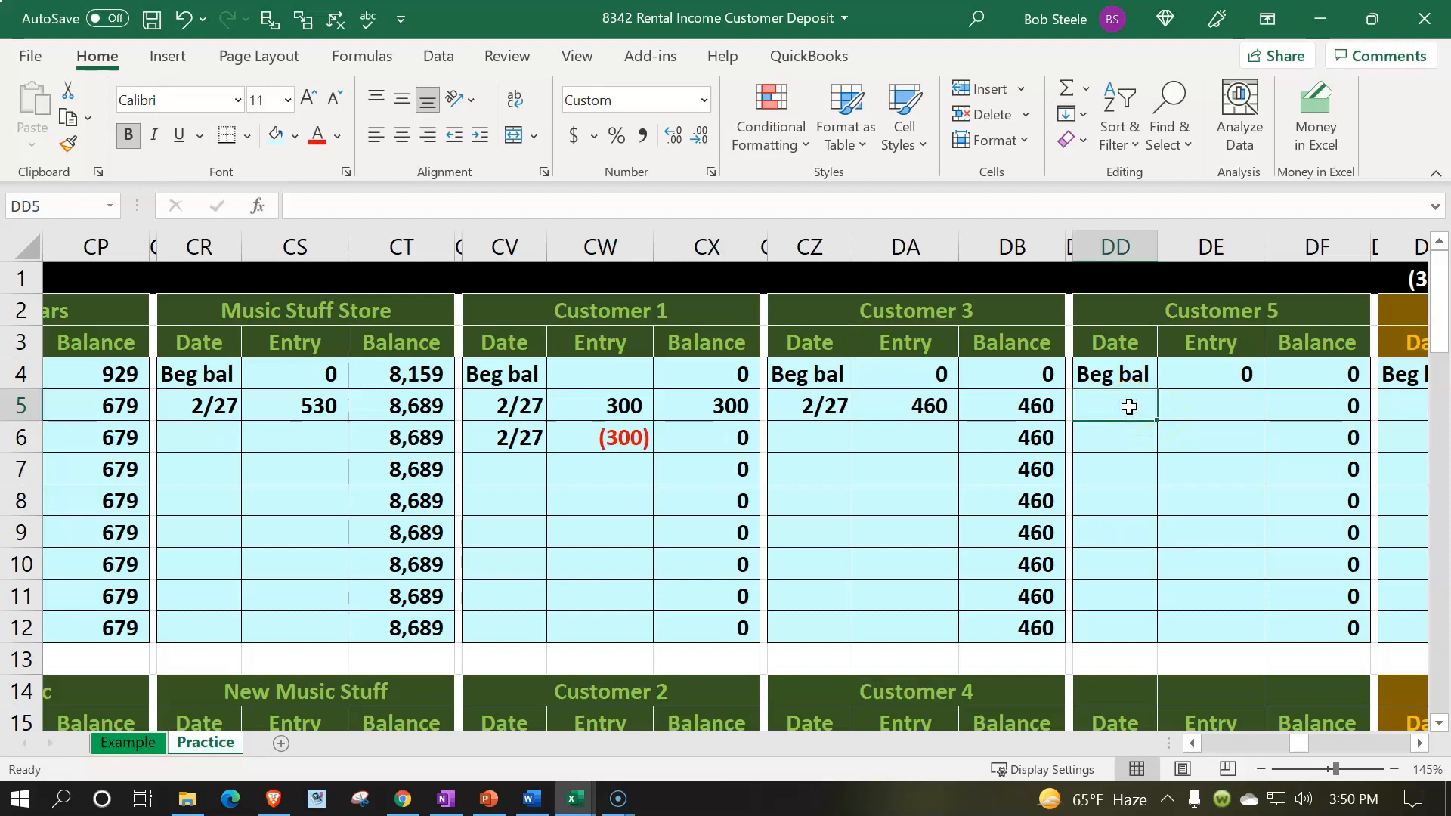
text(2/27)
key(Tab)
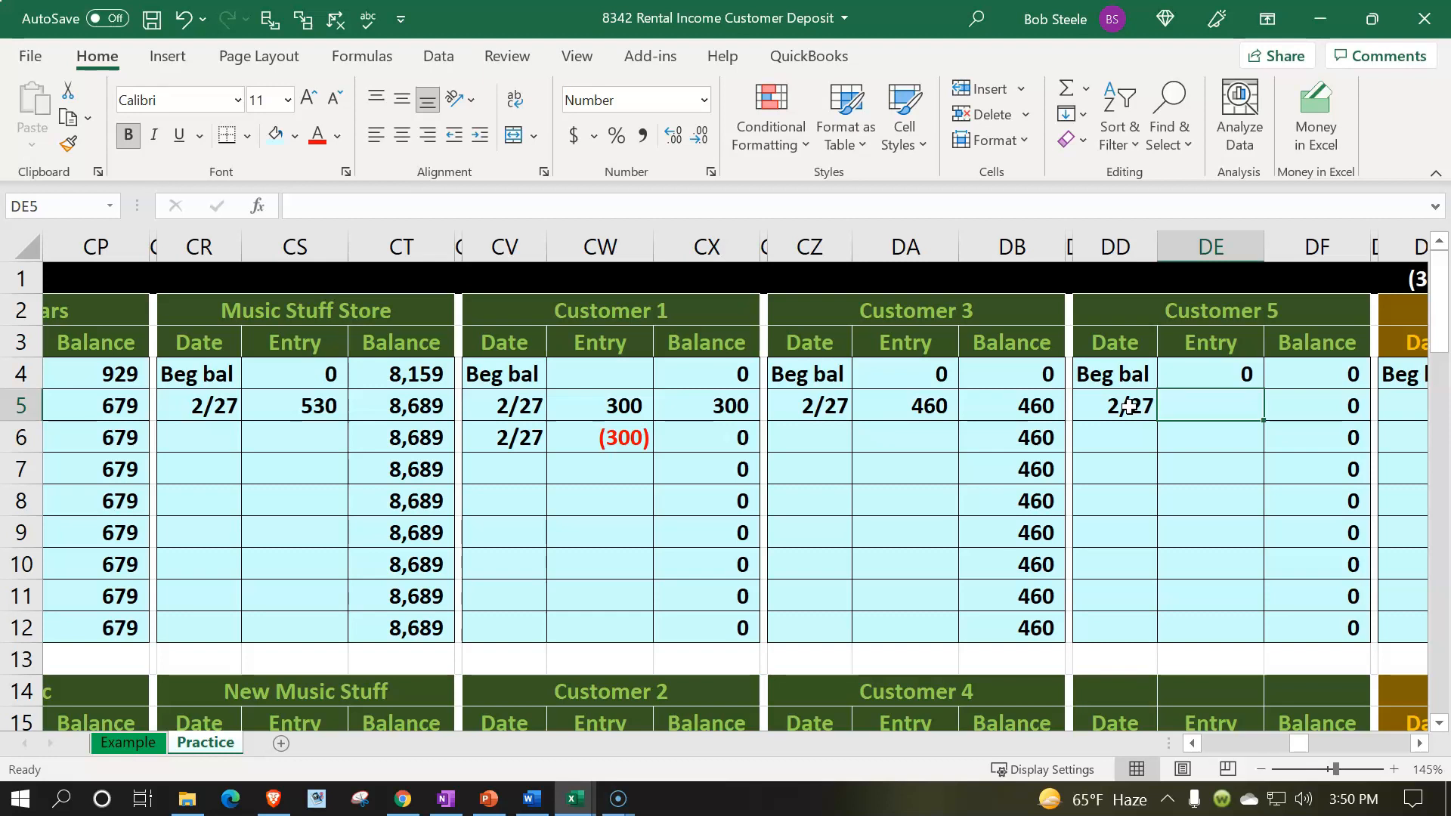
Step: Link the Customer 5 entry to the journal's (200) Accounts Receivable credit
text(=)
key(Left)
key(Left)
key(Left)
key(Left)
key(Left)
key(Left)
key(Left)
key(Left)
key(Left)
key(Left)
key(Left)
key(Left)
key(Left)
key(Left)
key(Left)
key(Left)
key(Left)
key(Left)
key(Left)
key(Left)
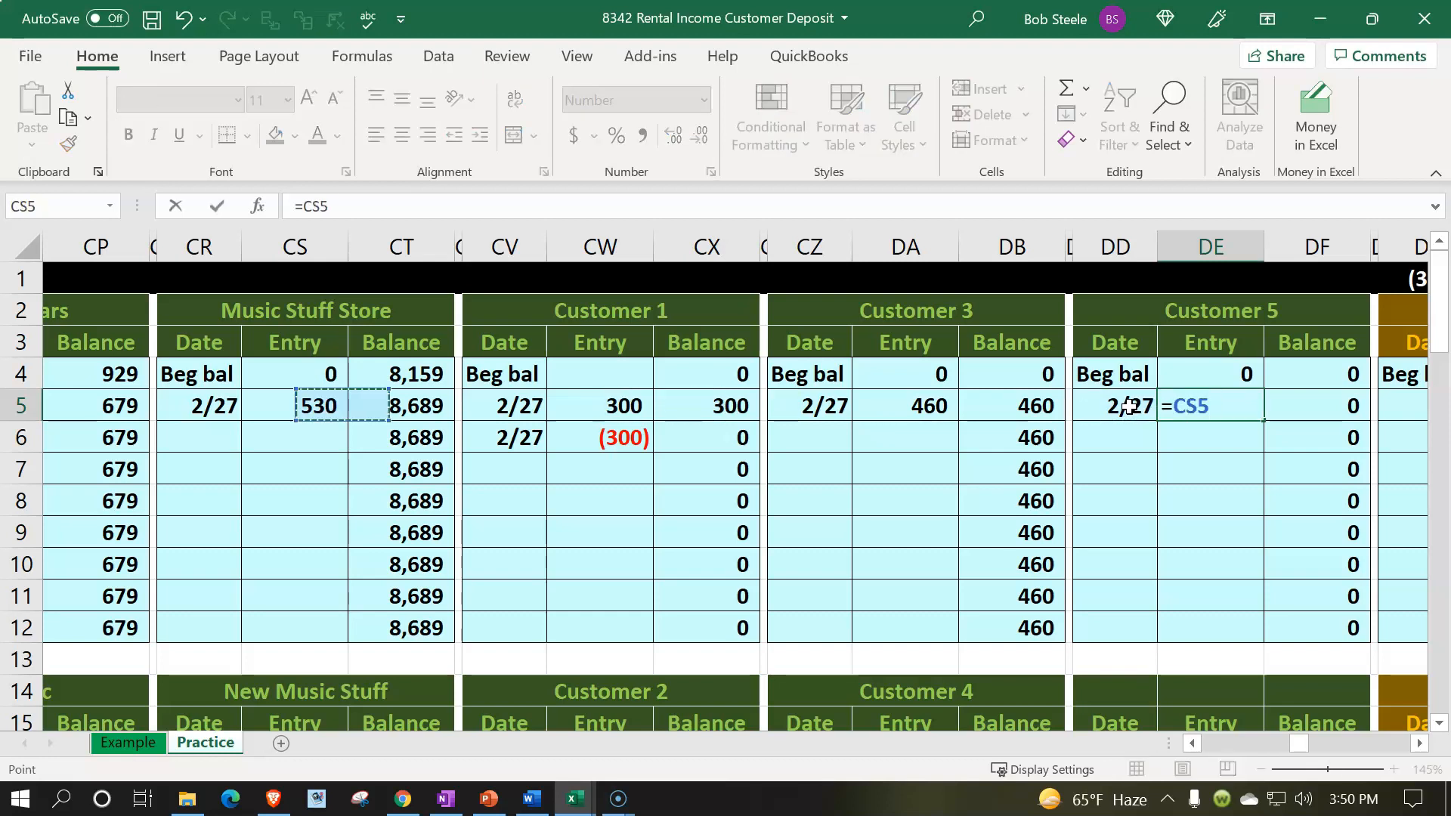
key(Left)
key(Left)
key(Left)
key(Left)
key(Left)
key(Left)
key(Left)
key(Left)
key(Left)
key(Left)
key(Left)
key(Left)
key(Left)
key(Left)
key(Left)
key(Left)
key(Left)
key(Left)
key(Left)
key(Left)
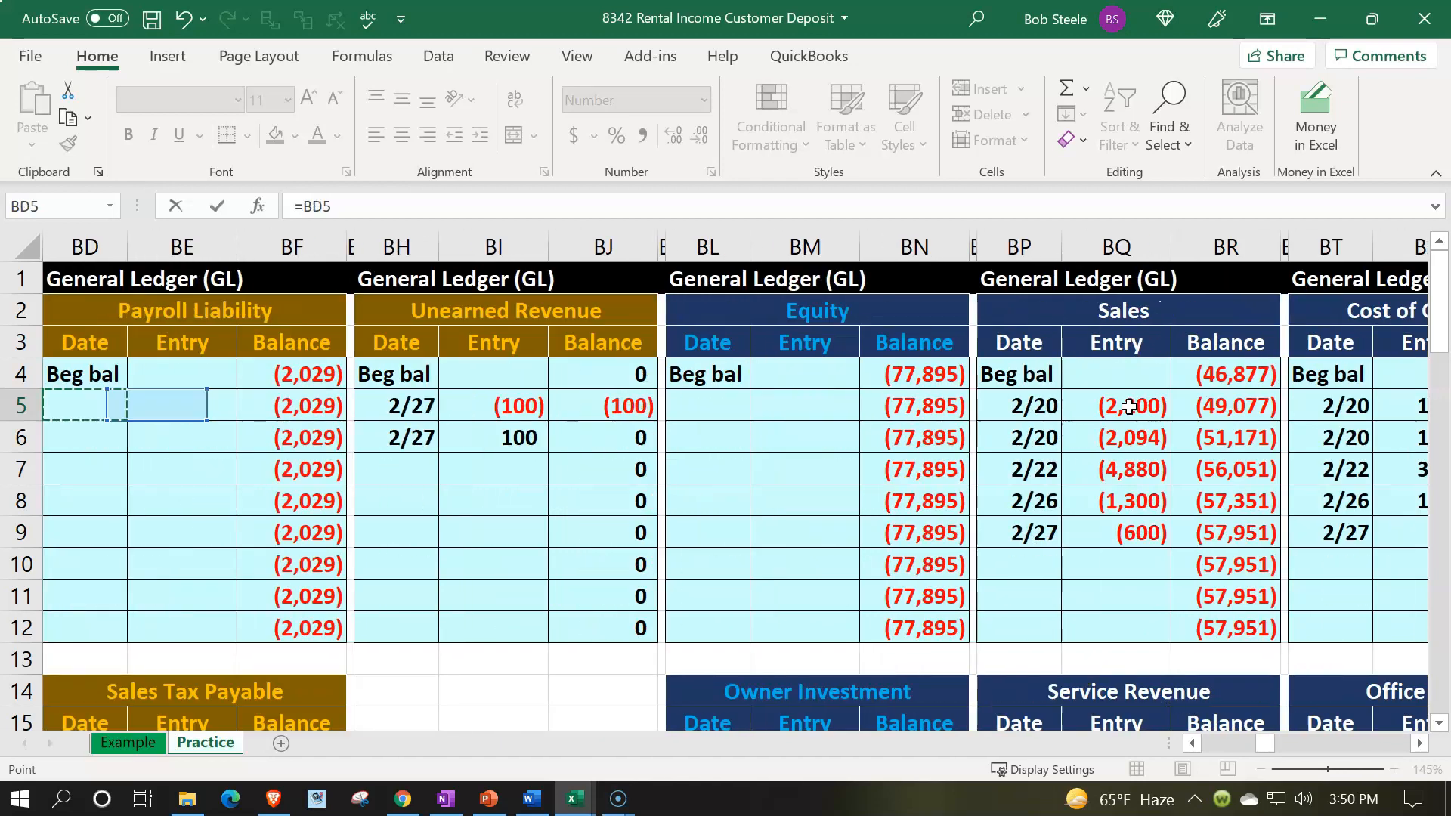
key(Left)
key(Left)
key(Left)
key(Left)
key(Left)
key(Left)
key(Left)
key(Left)
key(Left)
key(Left)
key(Left)
key(Left)
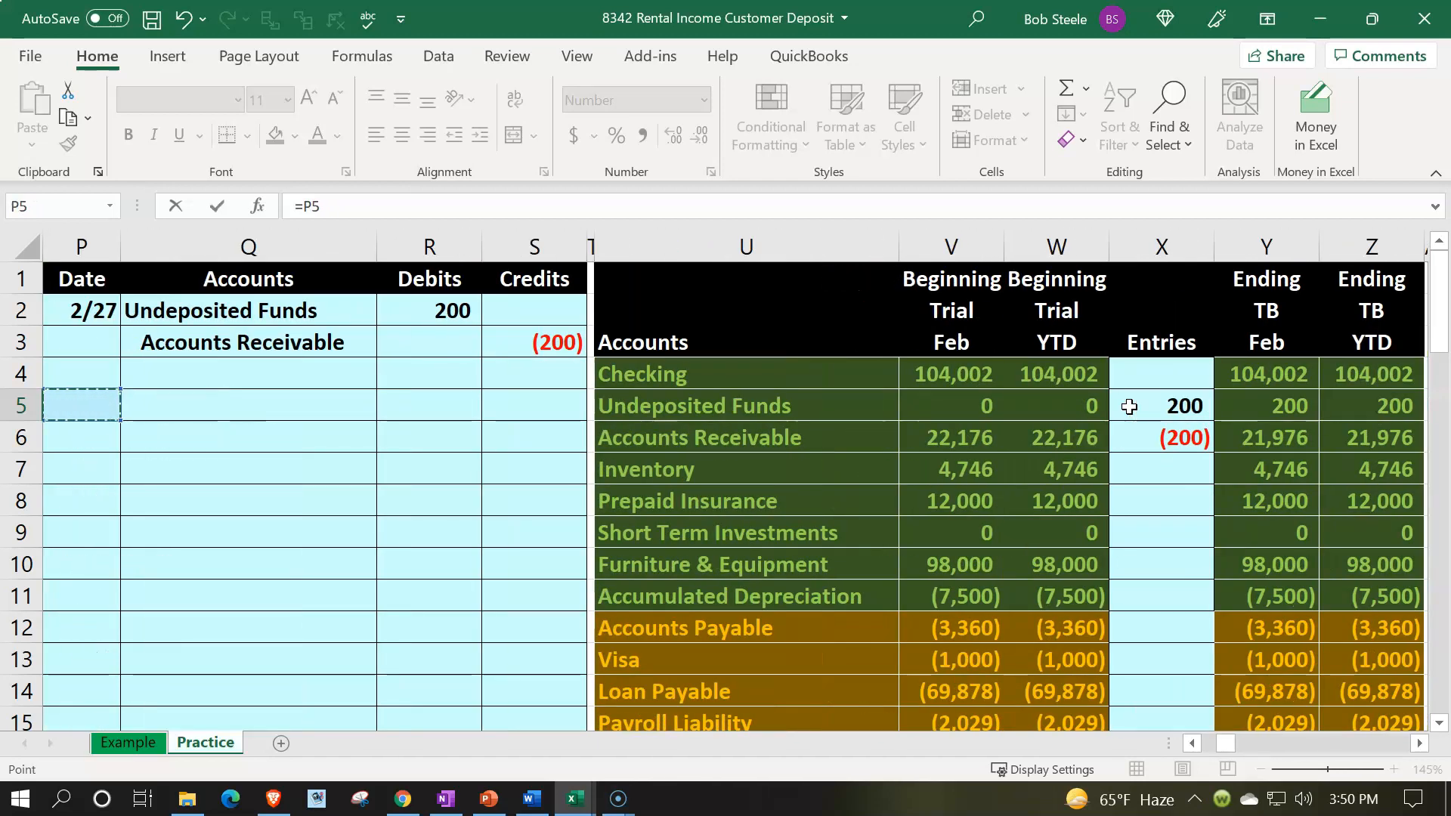
key(Right)
key(Right)
key(Right)
key(Up)
key(Up)
key(Return)
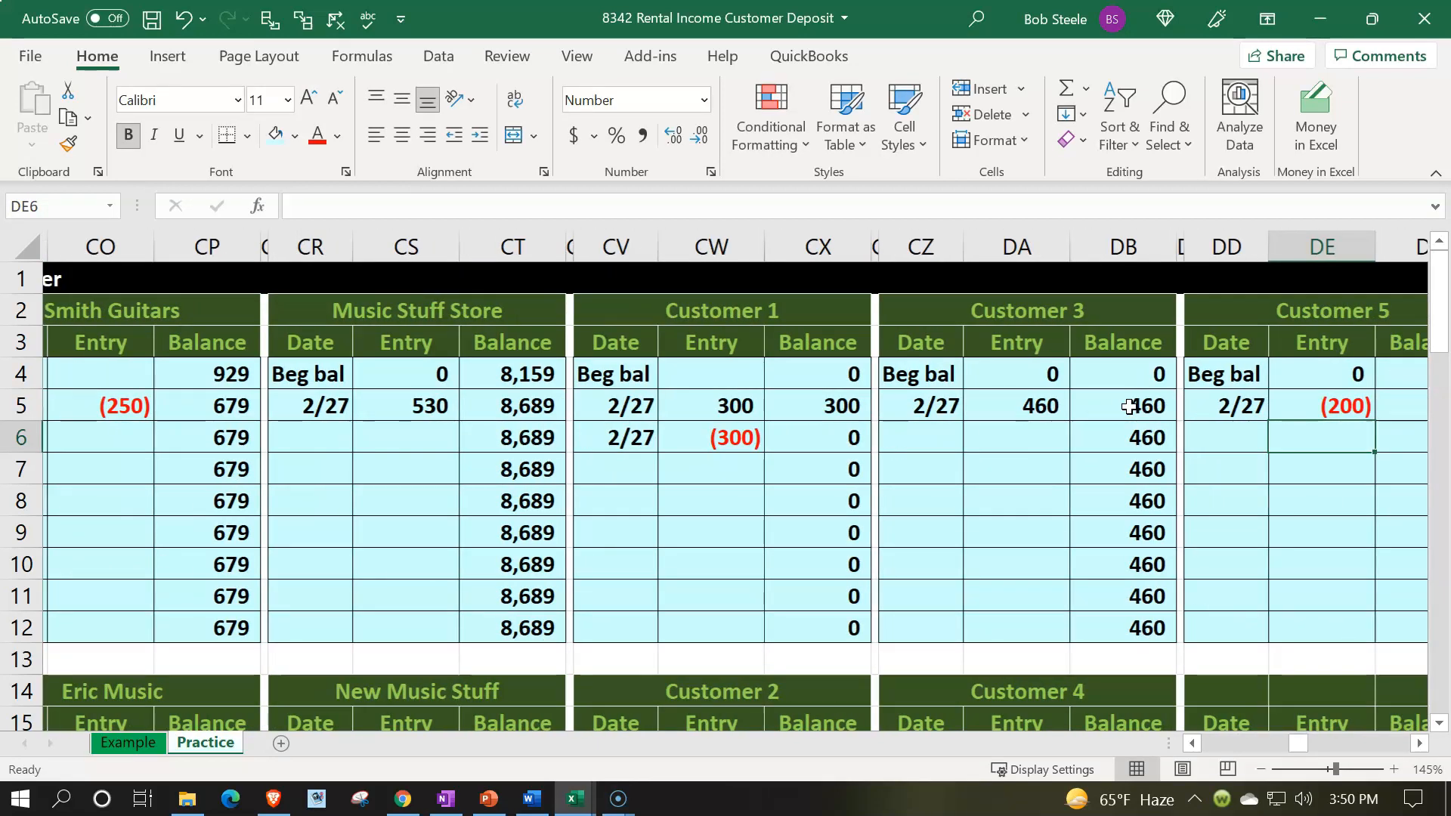
Step: Check the Customer 5 running balance formula and select the next empty entry row
key(Right)
key(Right)
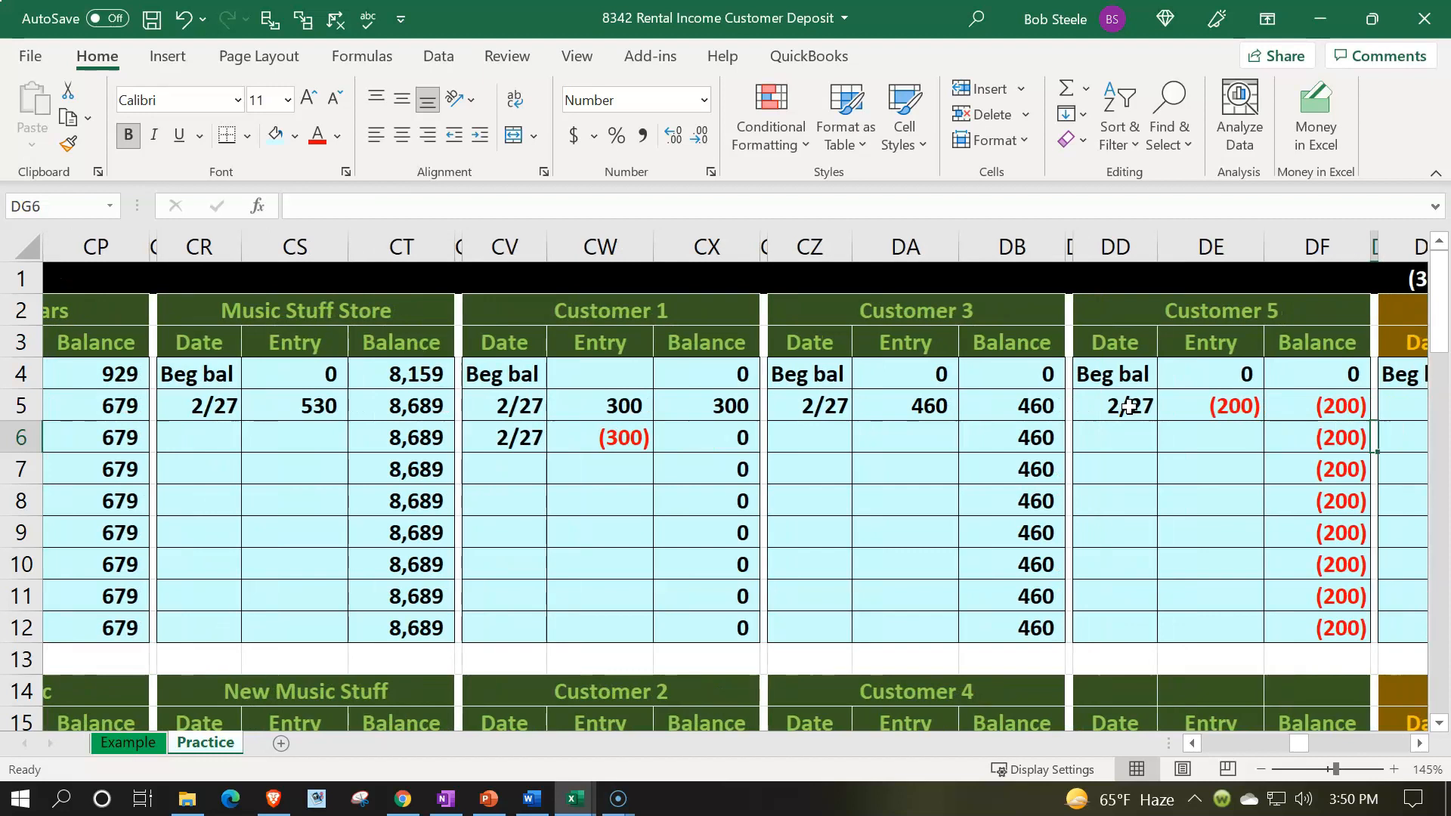
key(Left)
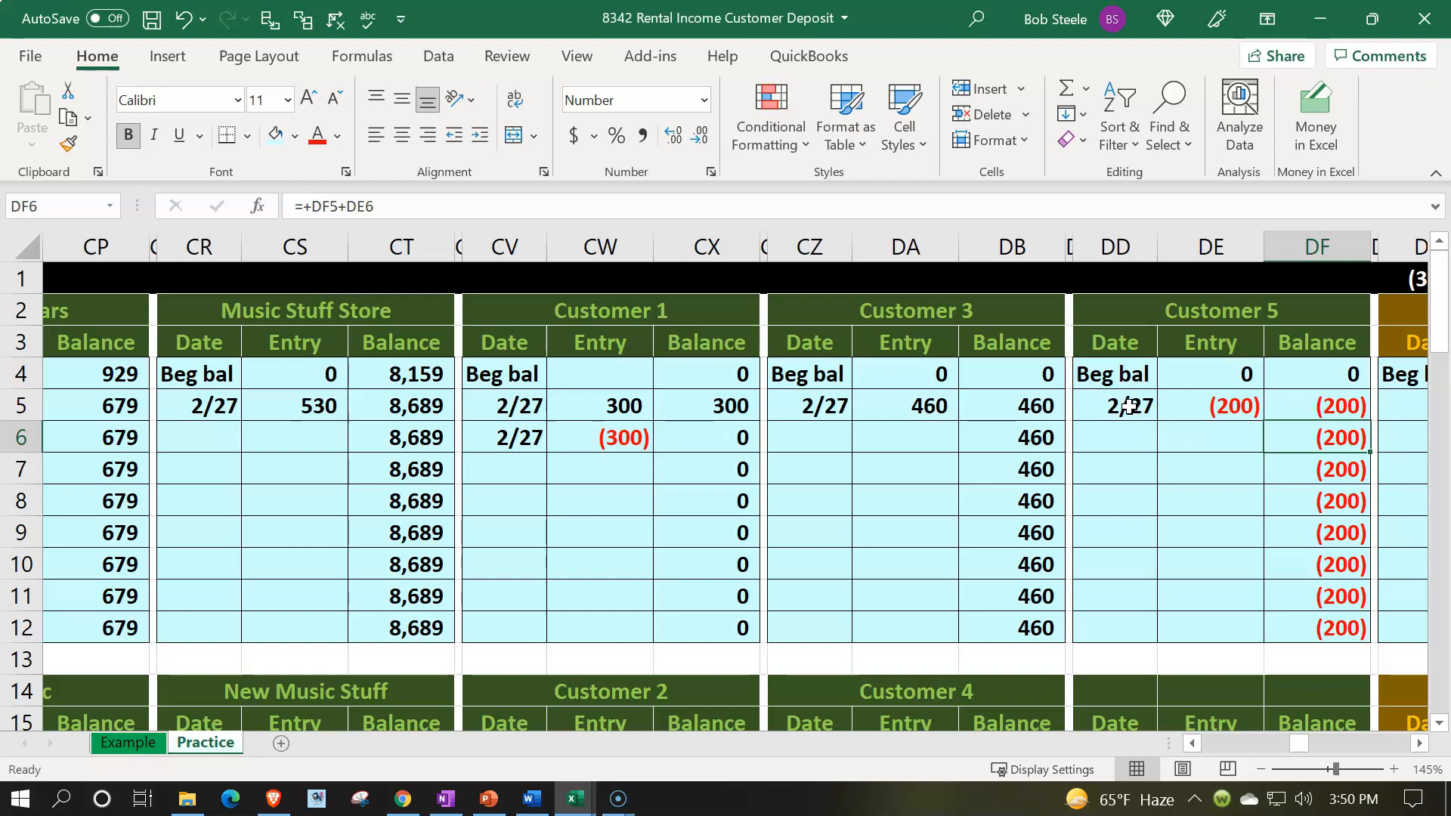
drag(1116, 434, 1185, 432)
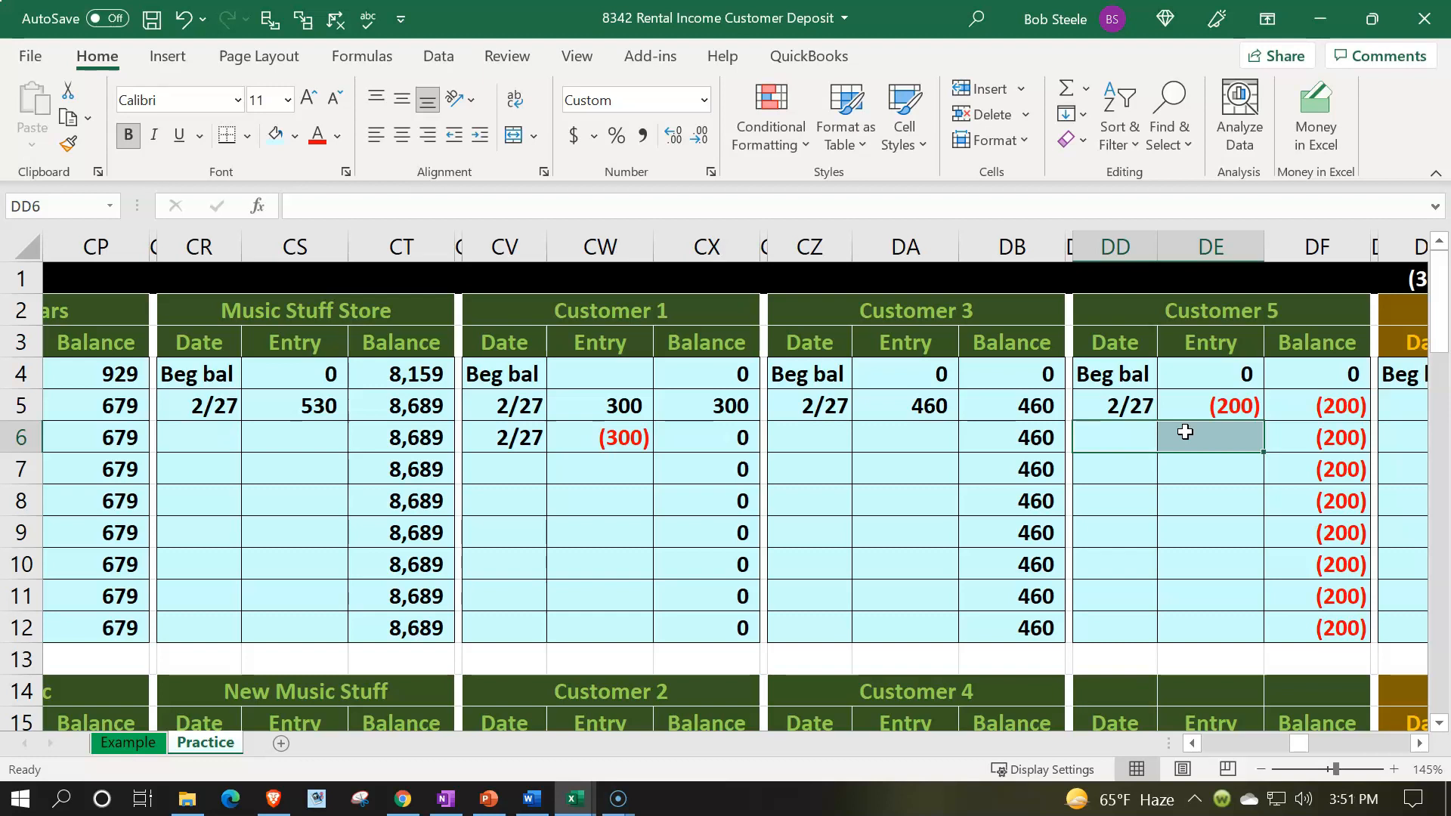
Step: Add the Customer 5 ledger balances DF12 and DF24 to the AR subsidiary ledger total formula
key(Left)
key(Left)
key(Left)
key(Left)
key(Left)
key(Left)
key(Left)
key(Left)
key(Left)
key(Left)
key(Left)
key(Left)
key(Left)
key(Left)
key(Left)
key(Left)
key(Left)
key(Left)
key(Left)
key(Left)
key(Left)
key(Left)
key(Left)
key(Left)
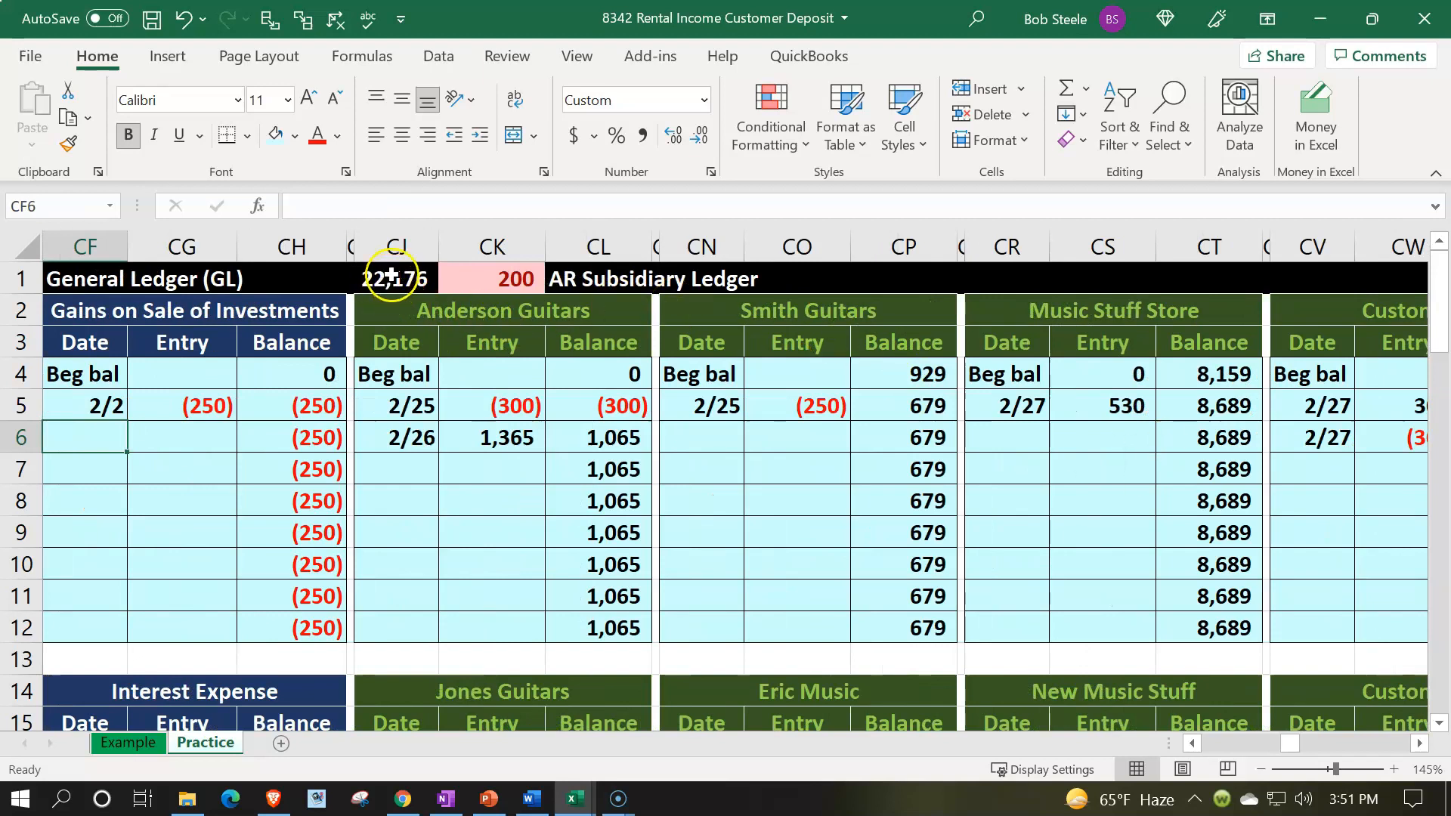
double_click(386, 280)
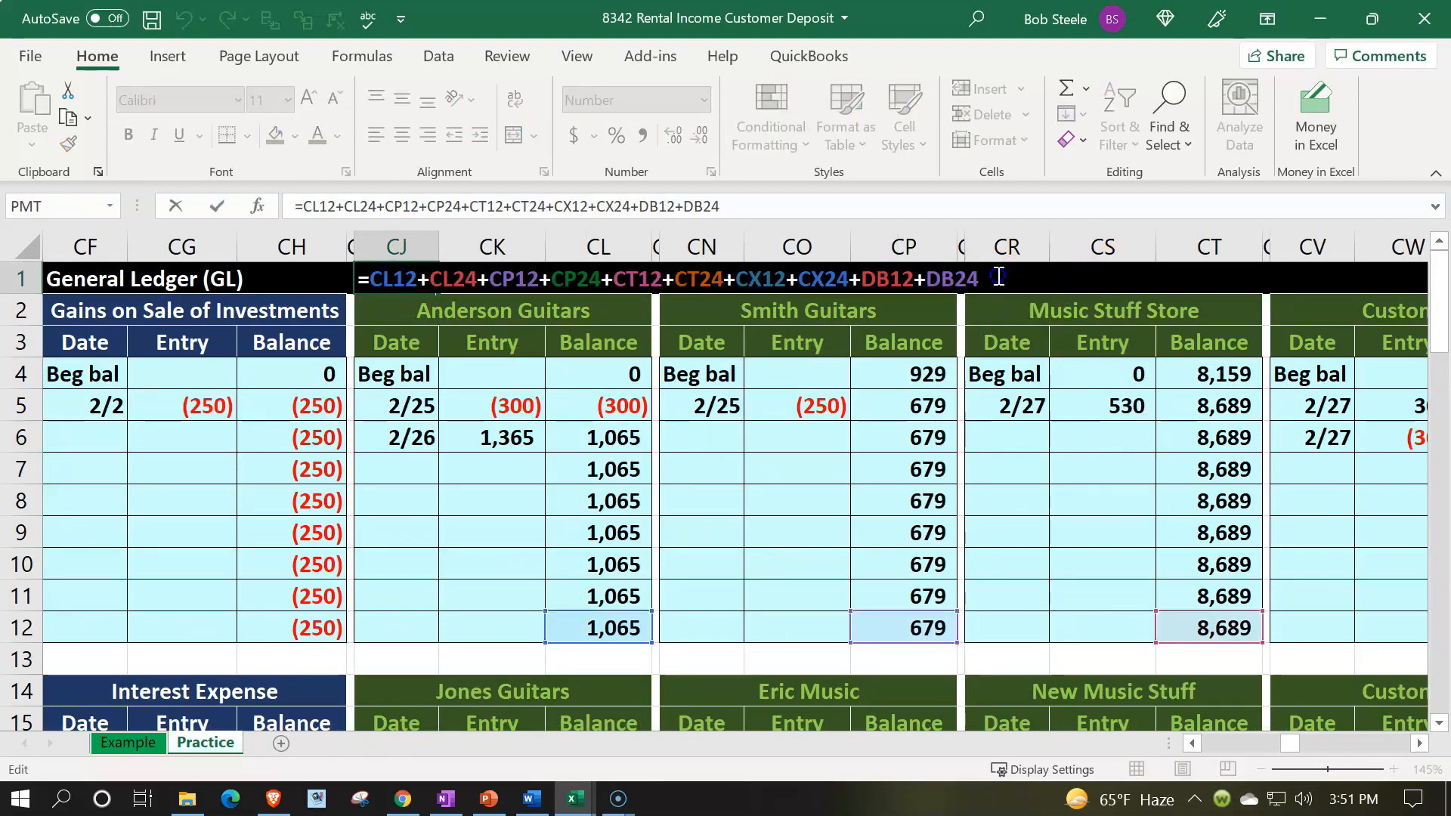
text(+)
click(1040, 399)
key(Right)
key(Right)
key(Right)
key(Right)
key(Right)
key(Right)
key(Right)
key(Right)
key(Right)
key(Right)
key(Right)
key(Right)
key(Right)
key(Right)
key(Right)
key(Right)
key(Right)
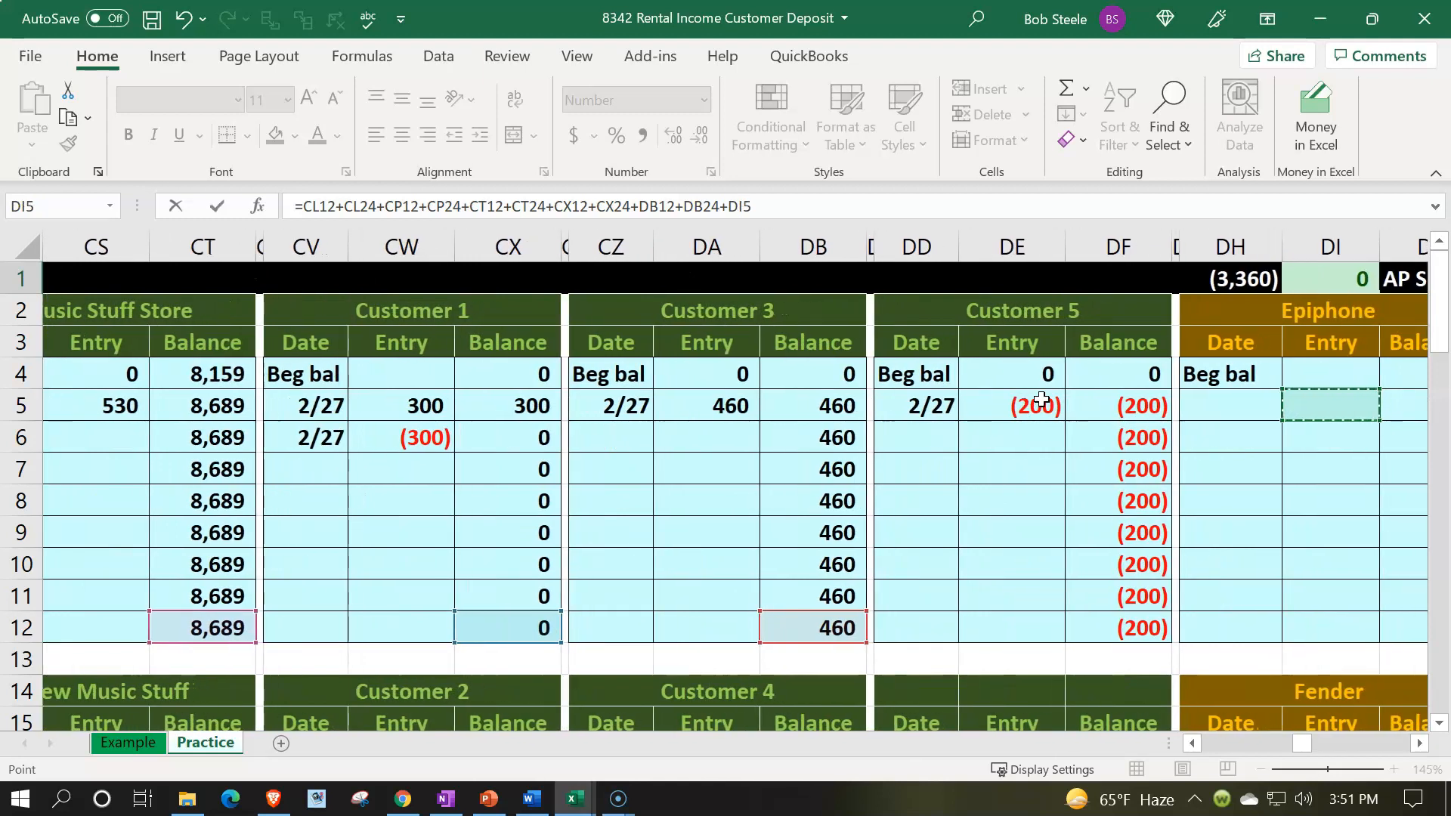
scroll(1133, 521, down, 1)
click(1133, 524)
text(+)
scroll(1133, 525, down, 3)
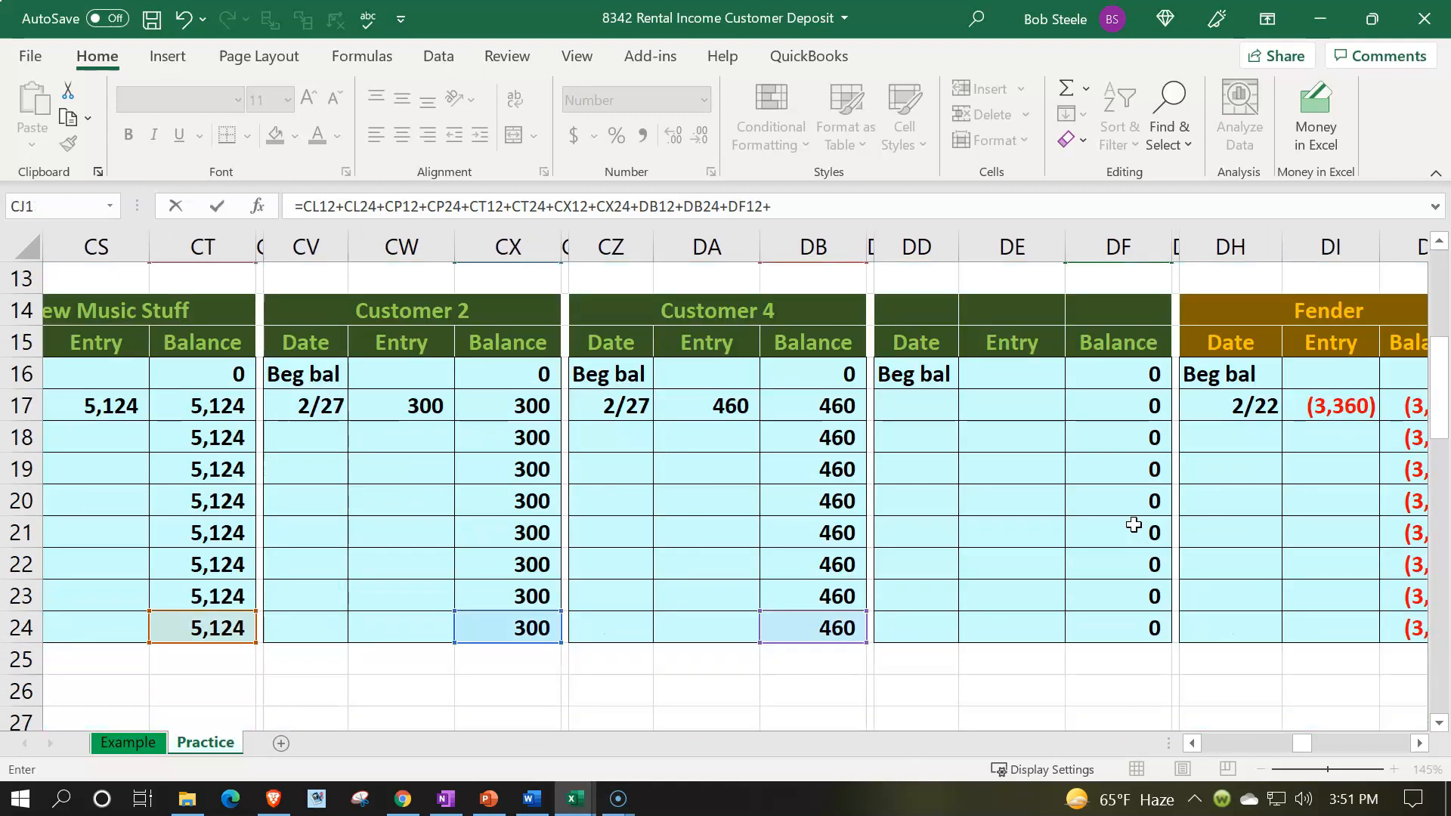
click(1130, 633)
key(Return)
key(Up)
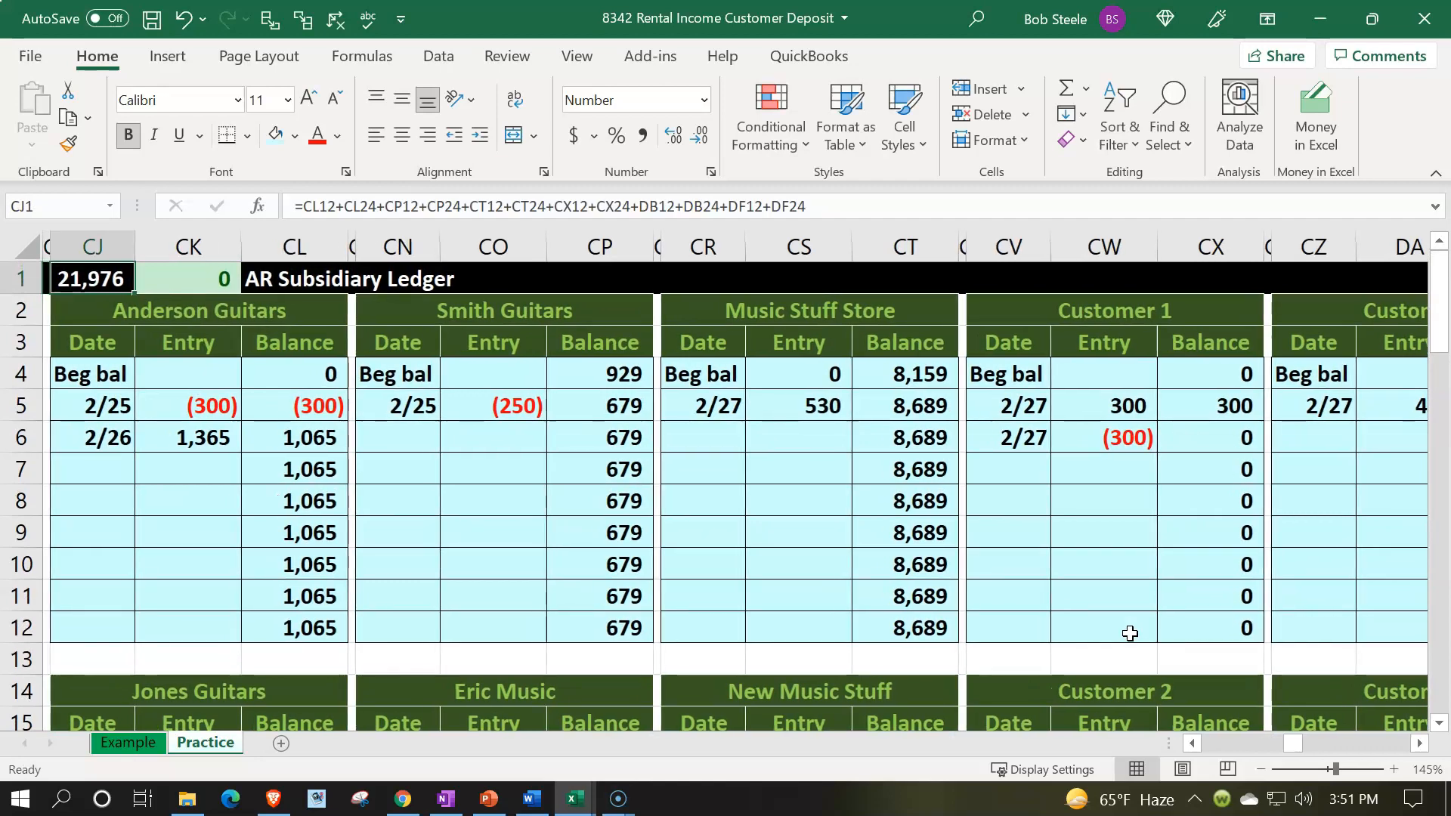
Step: Browse back to the journal and trial balance and examine the Undeposited Funds ending balance formula
key(Left)
key(Left)
key(Left)
key(Left)
key(Left)
key(Left)
key(Left)
key(Left)
key(Left)
key(Left)
key(Left)
key(Left)
key(Left)
key(Left)
key(Left)
key(Left)
key(Left)
key(Left)
key(Left)
key(Left)
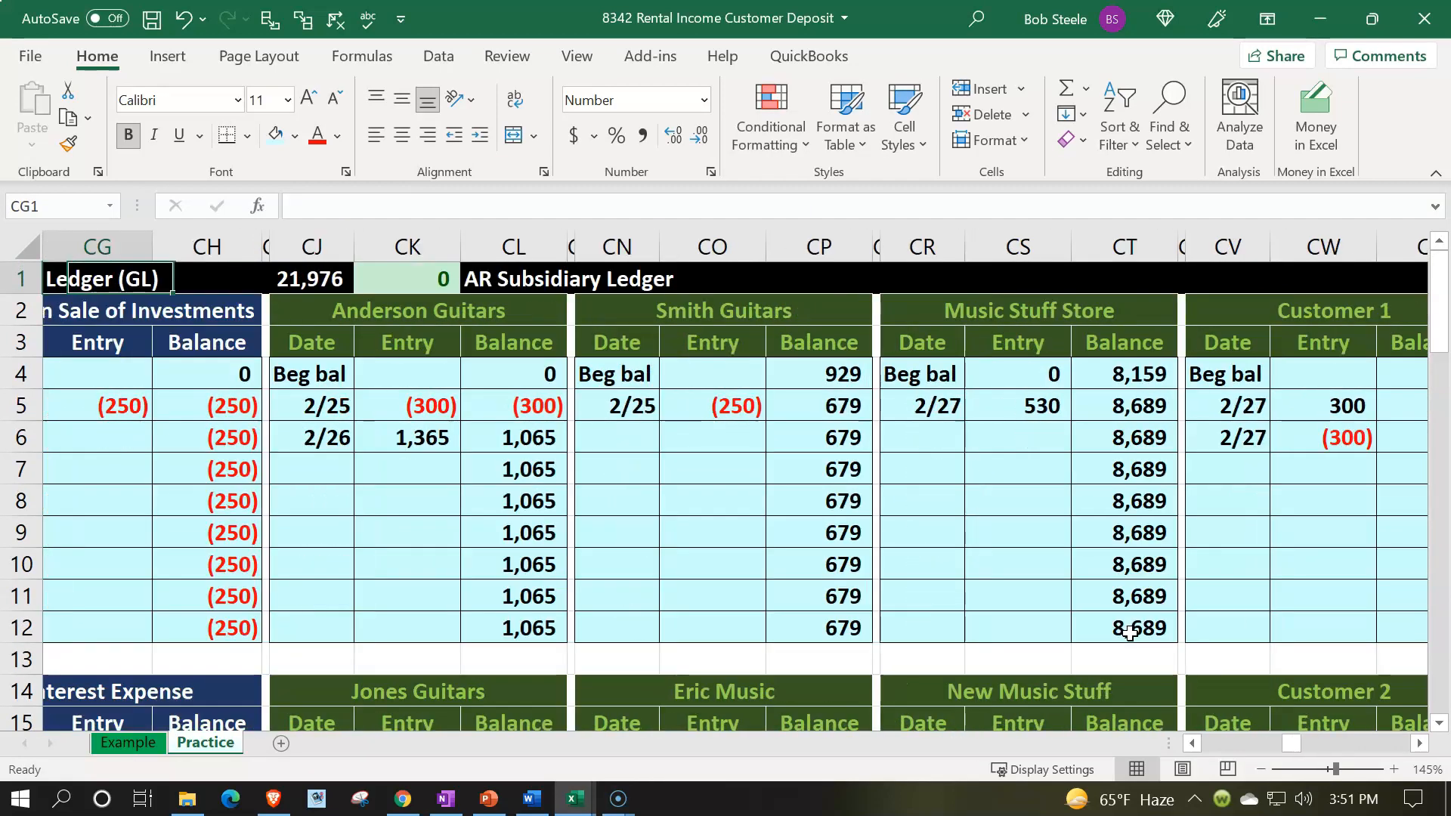
key(Left)
key(Left)
key(Left)
key(Left)
key(Left)
key(Left)
key(Left)
key(Left)
key(Left)
key(Left)
key(Left)
key(Left)
key(Left)
key(Left)
key(Left)
key(Left)
key(Left)
key(Left)
key(Left)
key(Left)
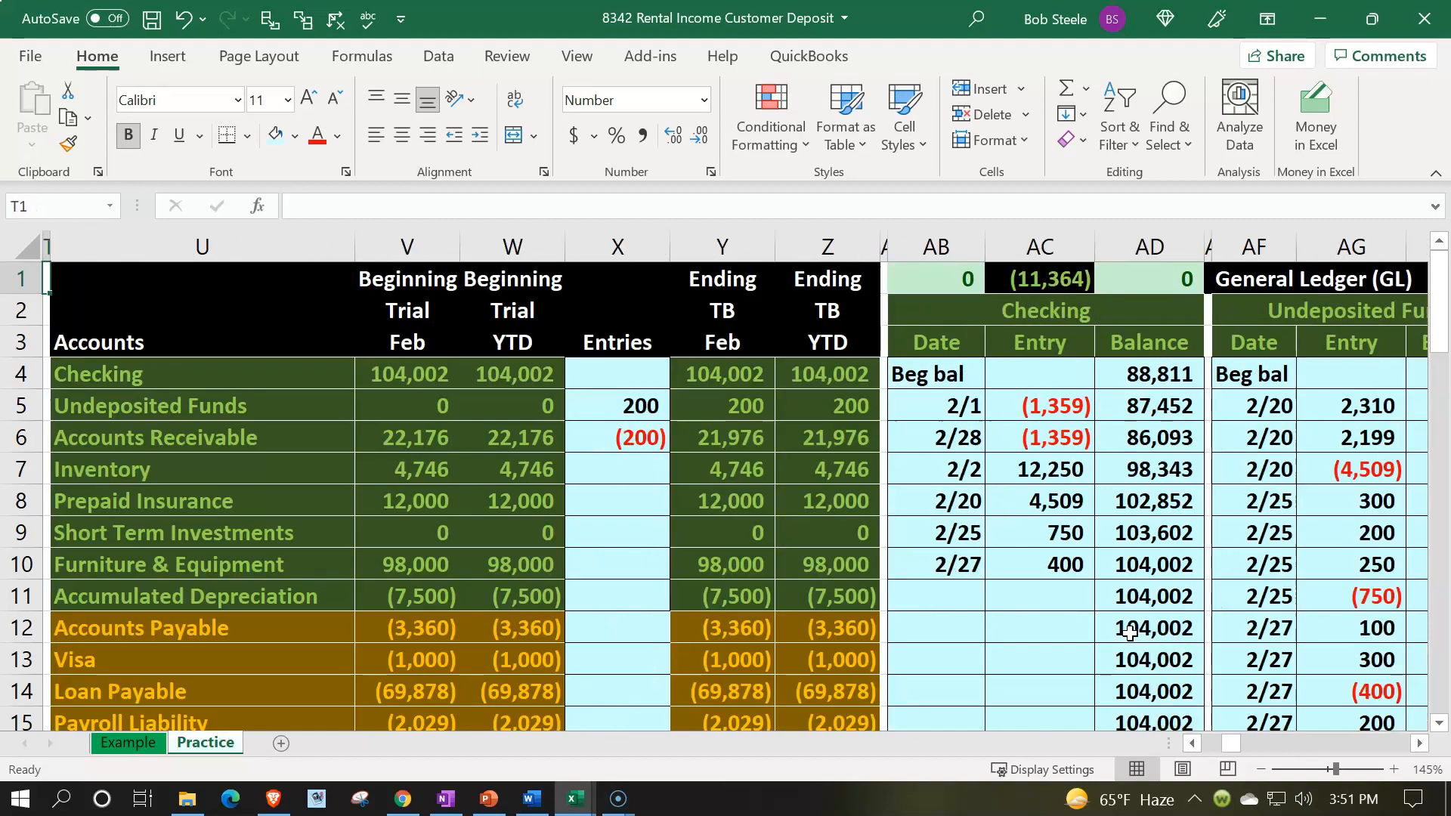
key(Right)
key(Right)
key(Right)
key(Right)
key(Right)
key(Right)
key(Right)
key(Right)
key(Right)
key(Right)
key(Right)
key(Down)
key(Down)
key(Down)
key(Down)
key(Down)
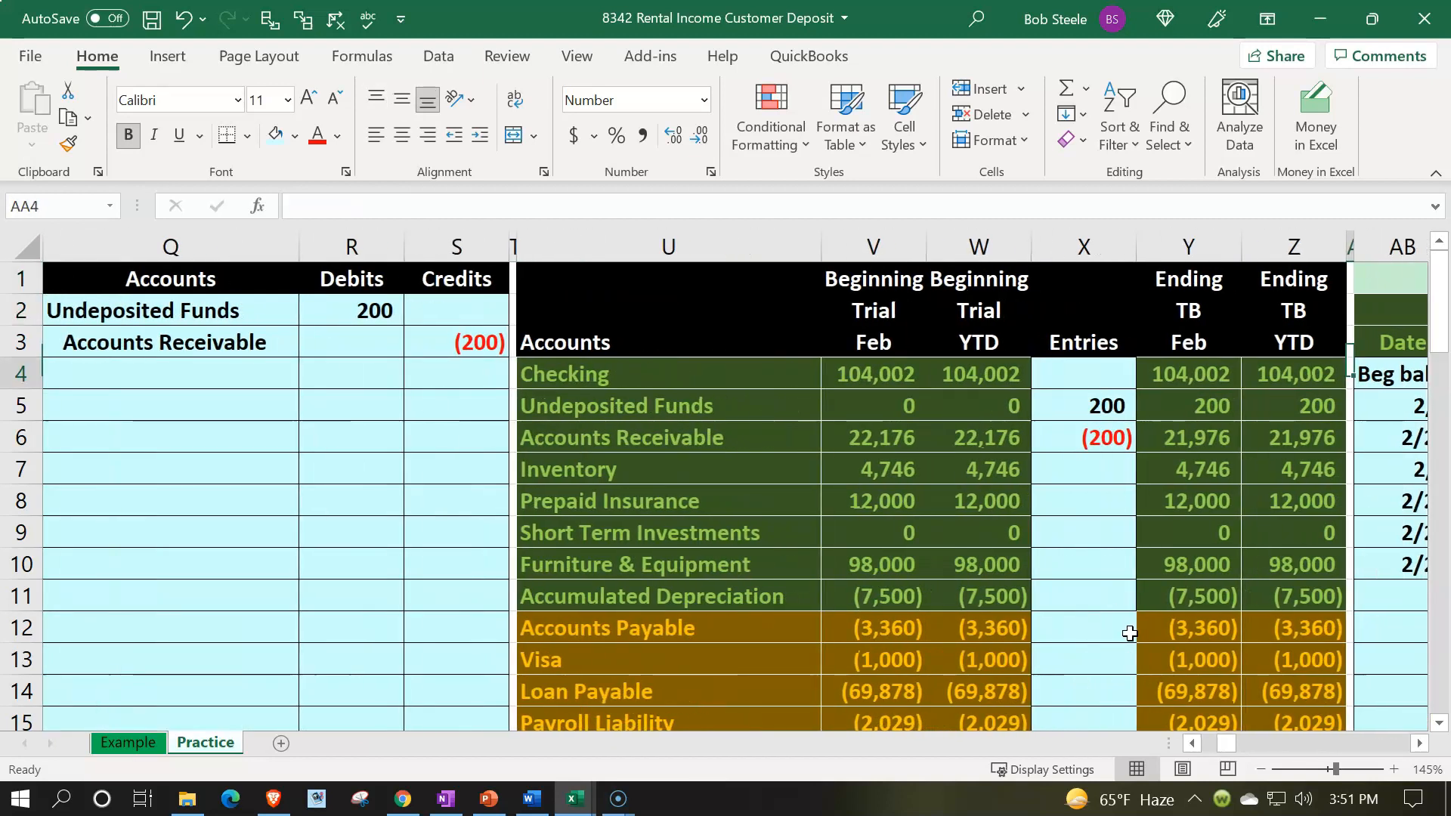
key(Left)
key(Left)
key(Left)
key(Left)
key(Left)
key(Left)
key(Left)
key(Left)
key(Left)
key(Left)
key(Left)
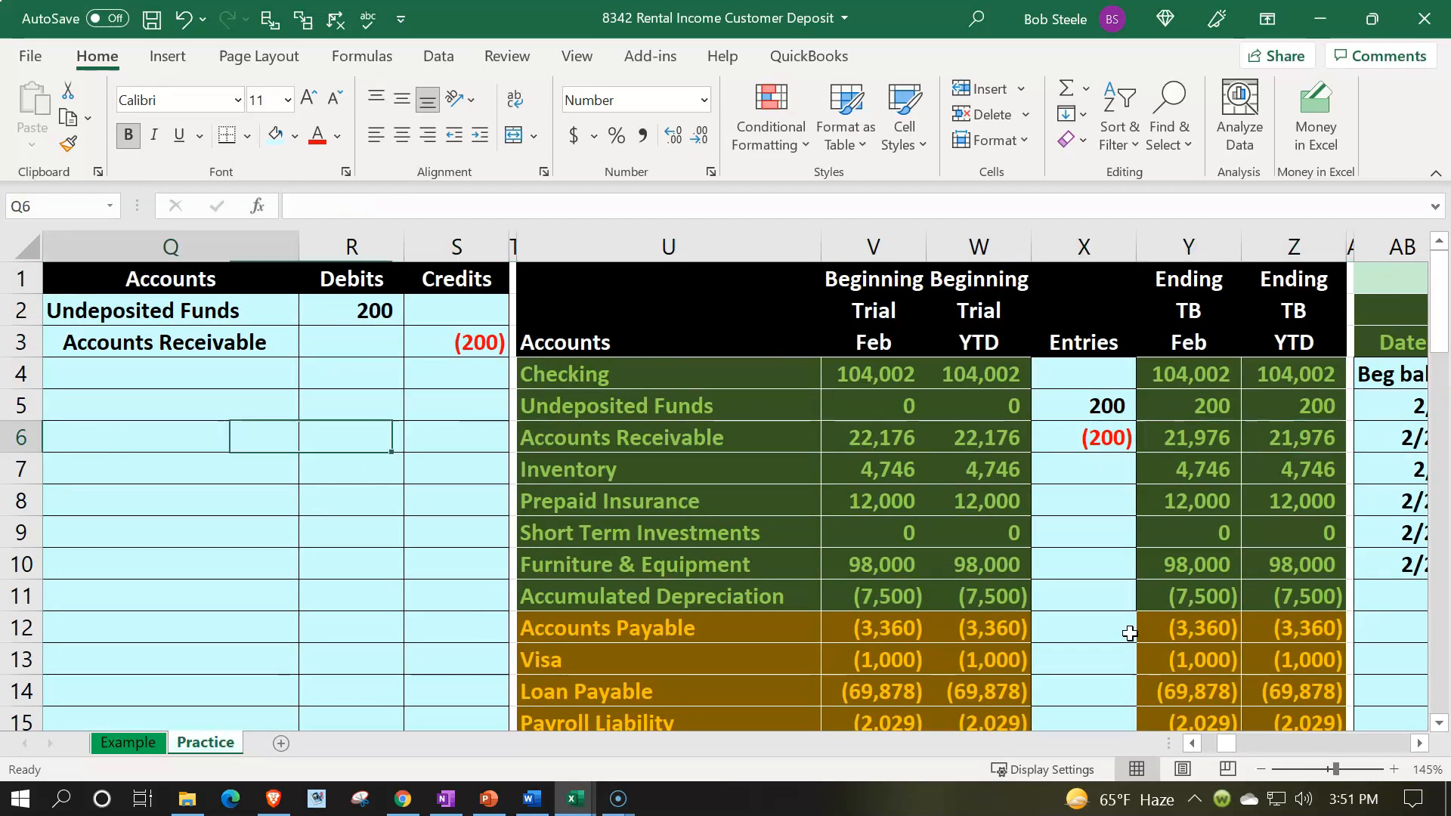
key(alt+Tab)
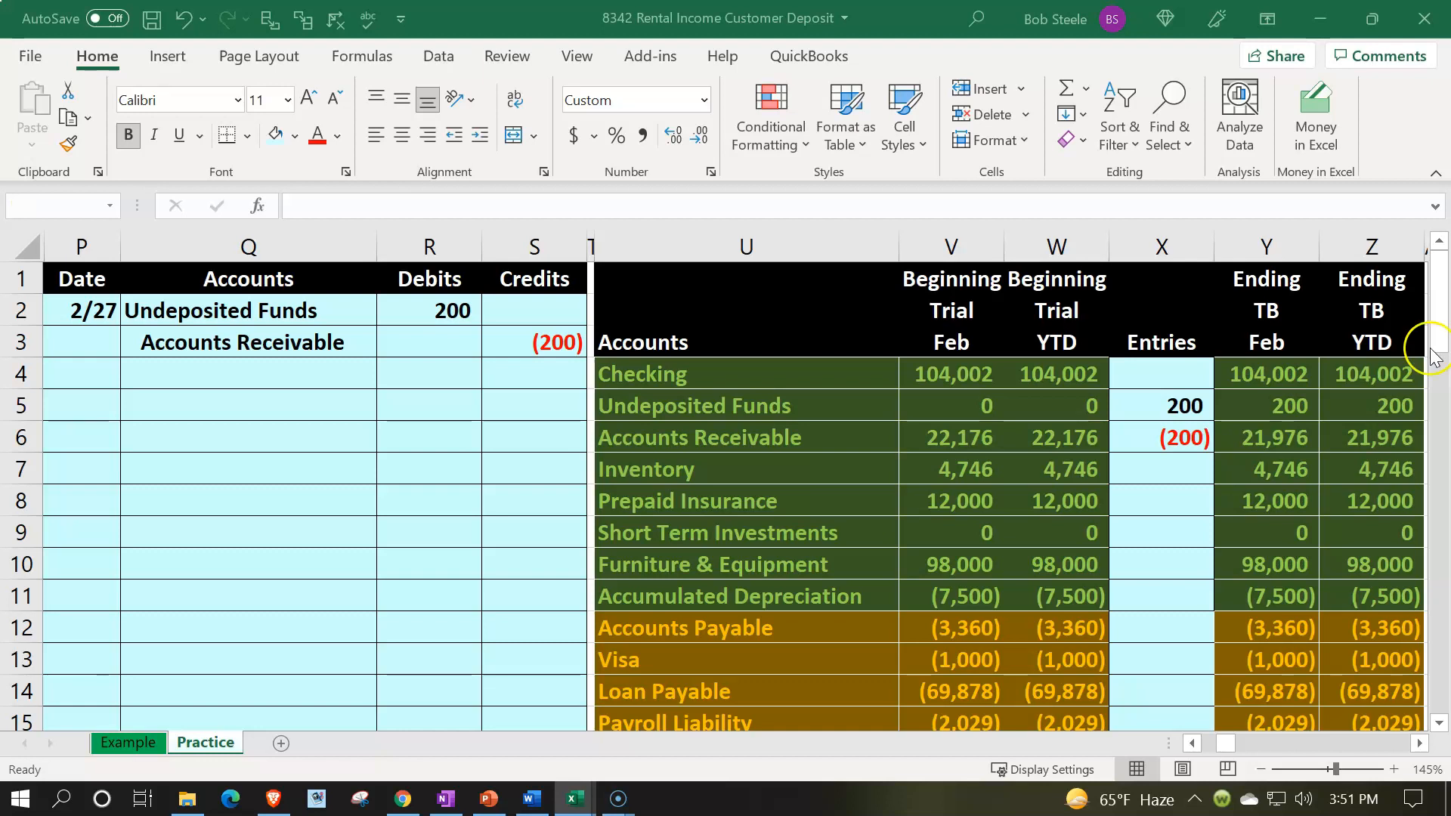
key(alt+Tab)
click(1276, 406)
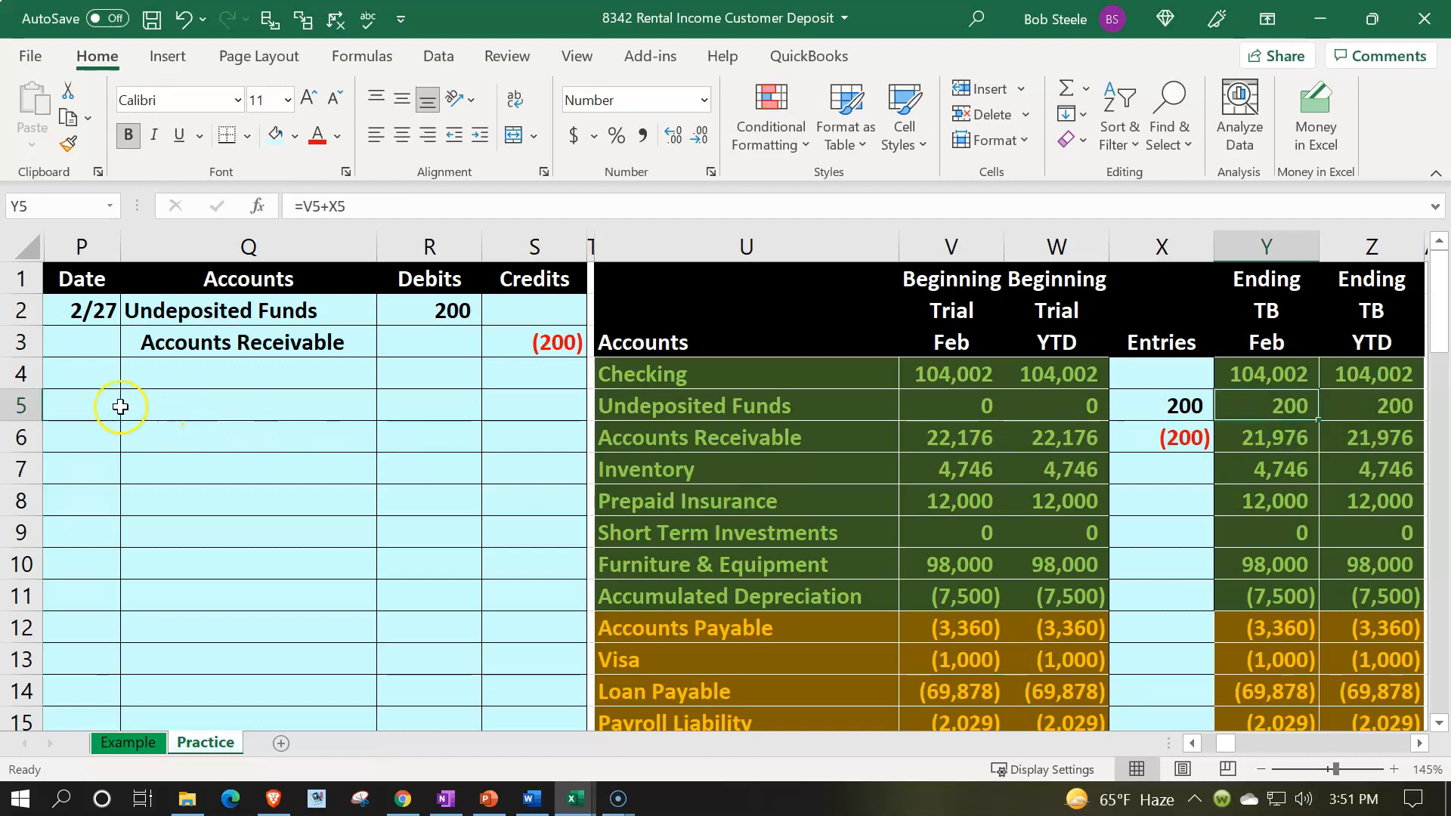
Step: Record a 2/27 journal line debiting Checking, linking the account name to the trial balance and the 200 amount to the earlier debit
click(98, 407)
text(2/27)
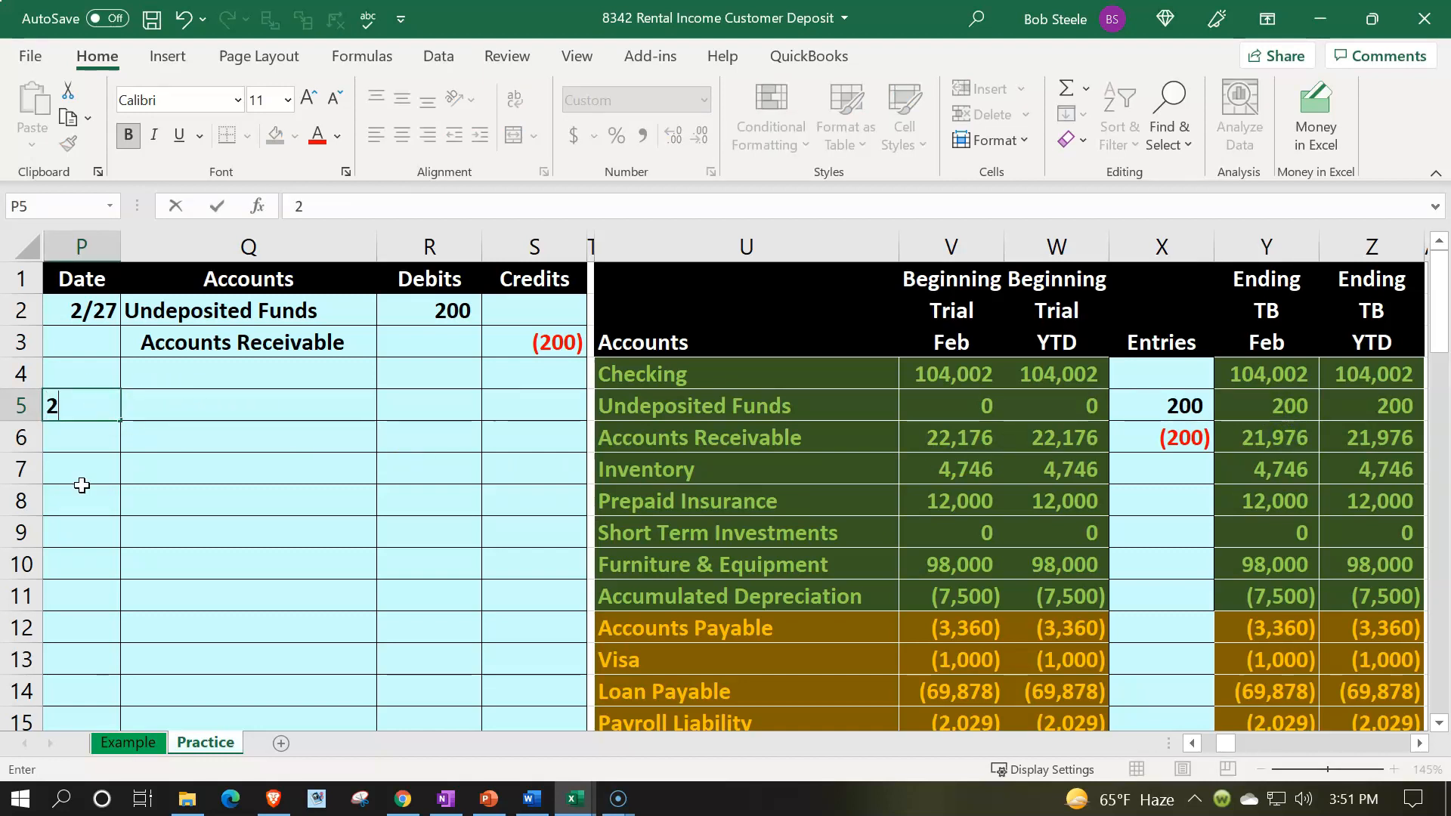
key(Tab)
text(=)
key(Right)
key(Right)
key(Right)
key(Up)
key(Right)
key(Tab)
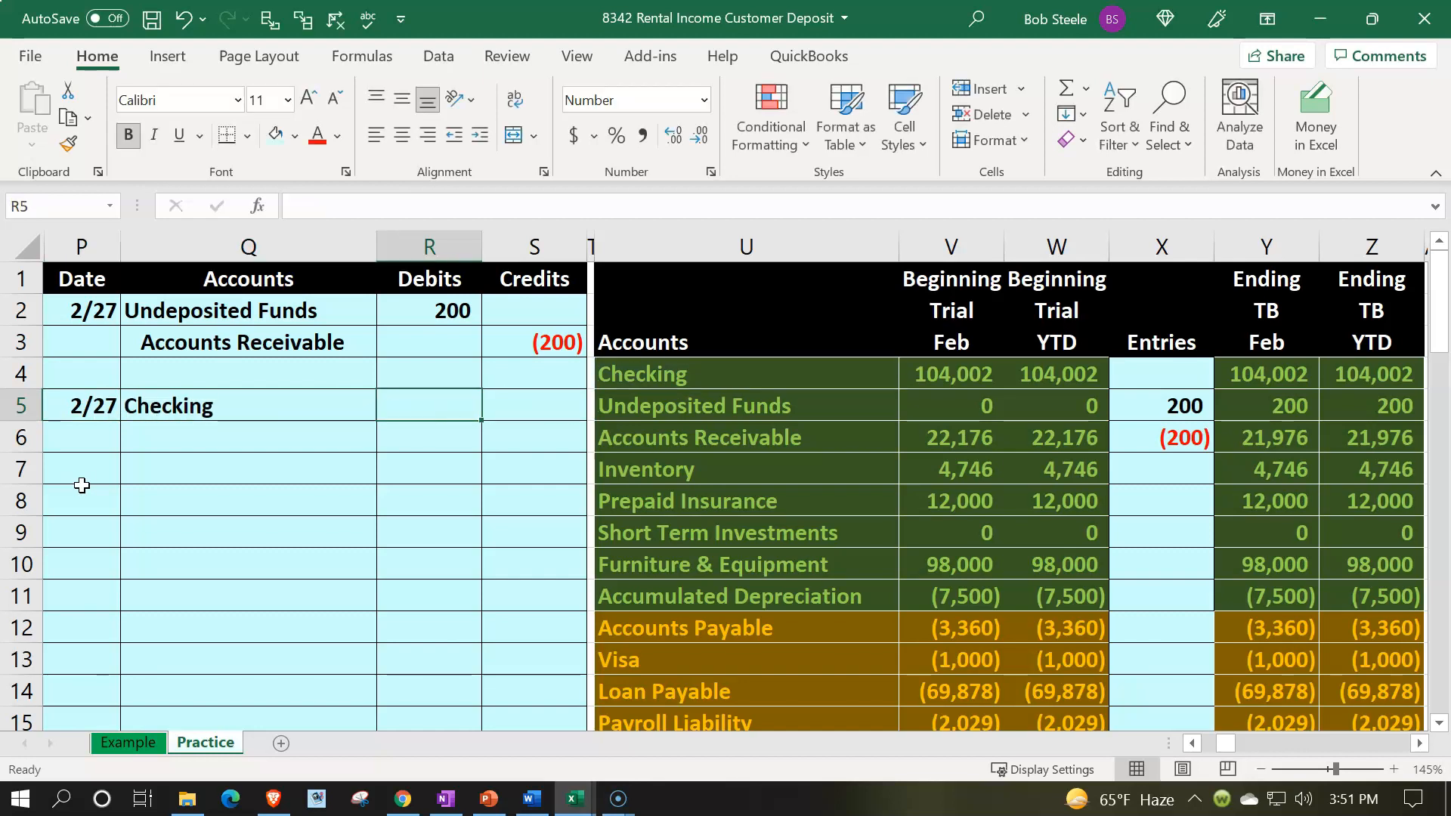
text(+)
key(Up)
key(Up)
key(Up)
key(Return)
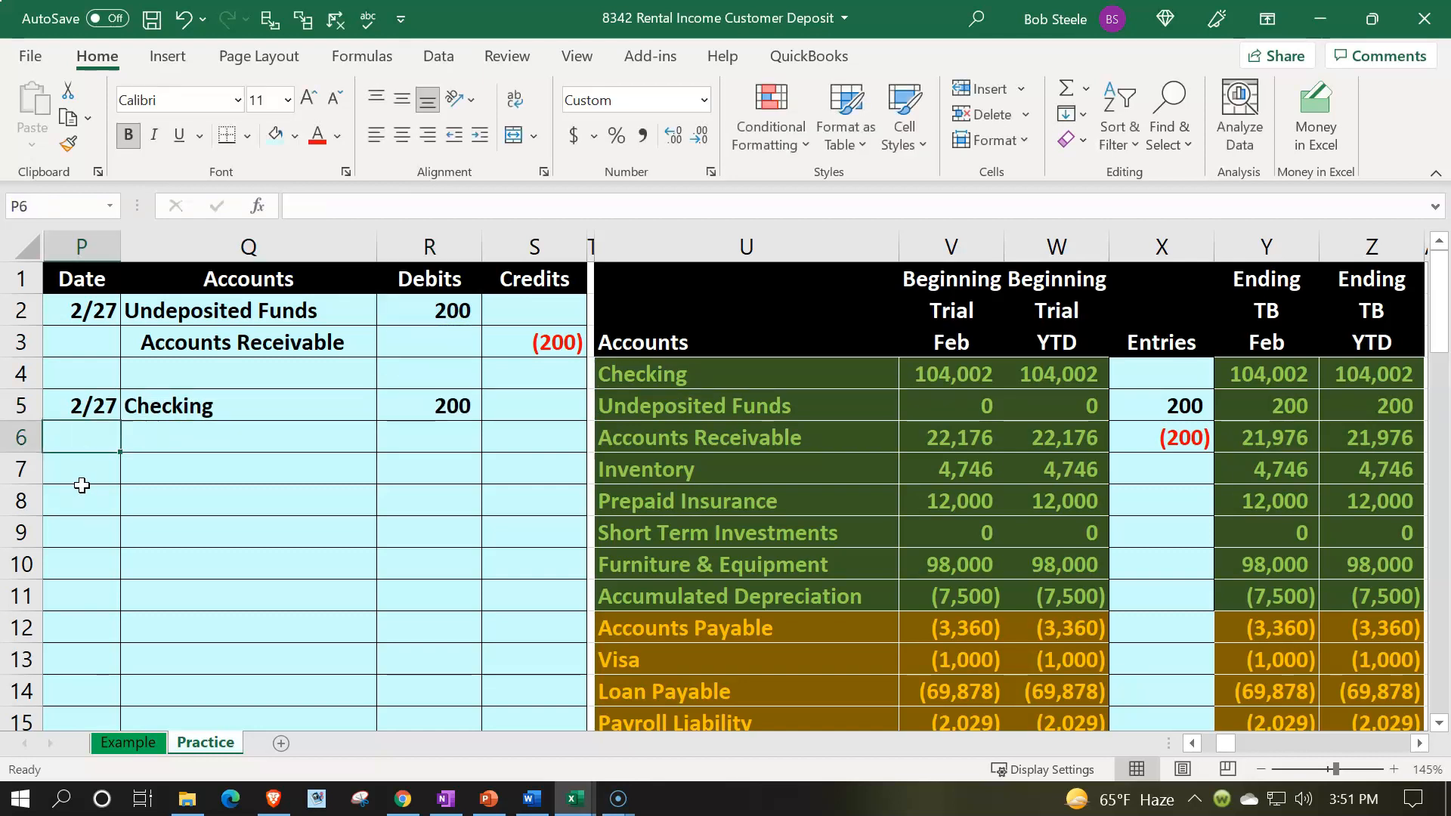
Step: Credit Undeposited Funds for the negative of the 200 debit, linking the account name from the trial balance
key(Tab)
key(Tab)
key(Tab)
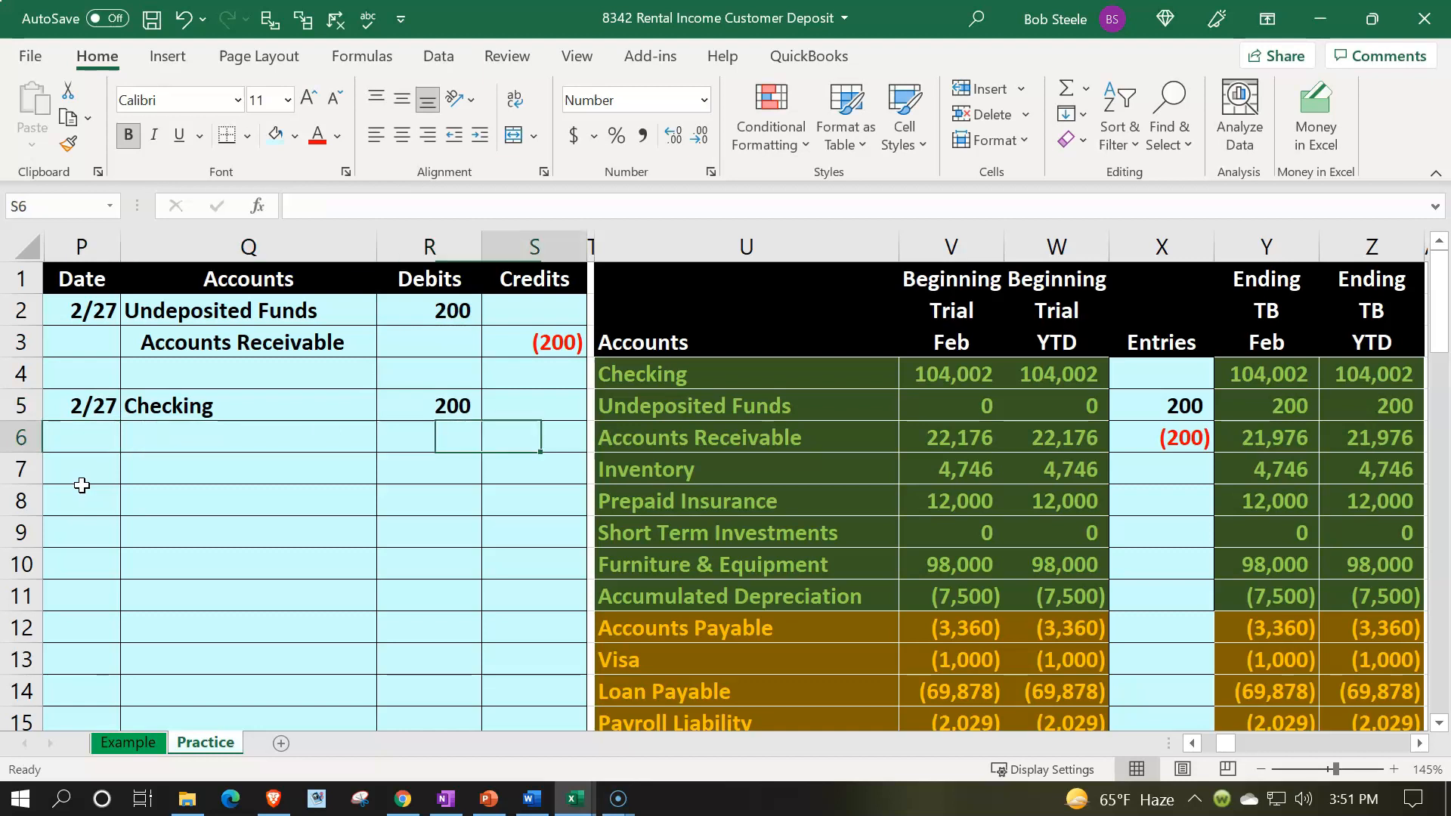
text(-)
key(Left)
key(Up)
key(Return)
key(Left)
key(Left)
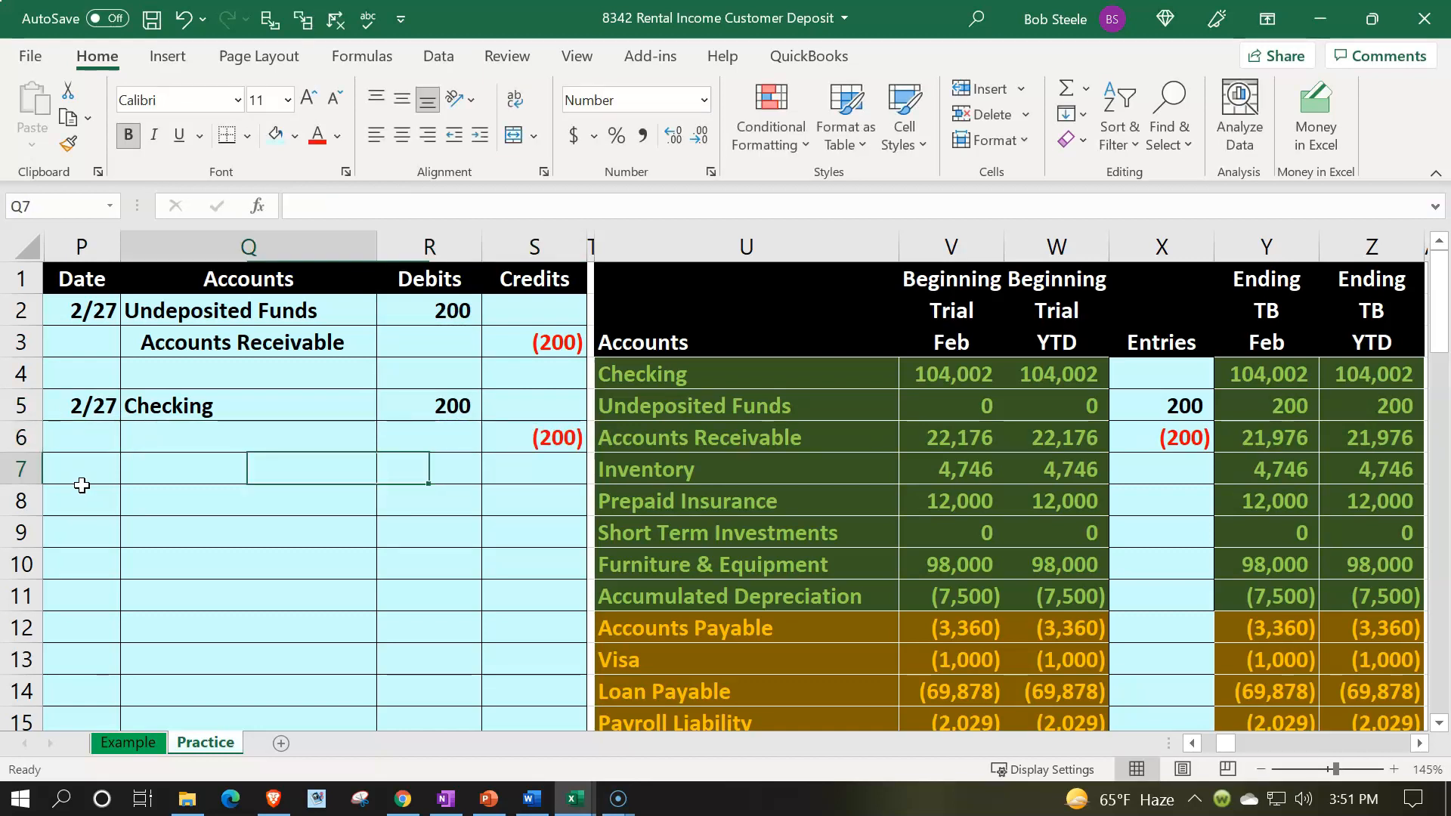
key(Up)
text(+)
key(Right)
key(Right)
key(Right)
key(Right)
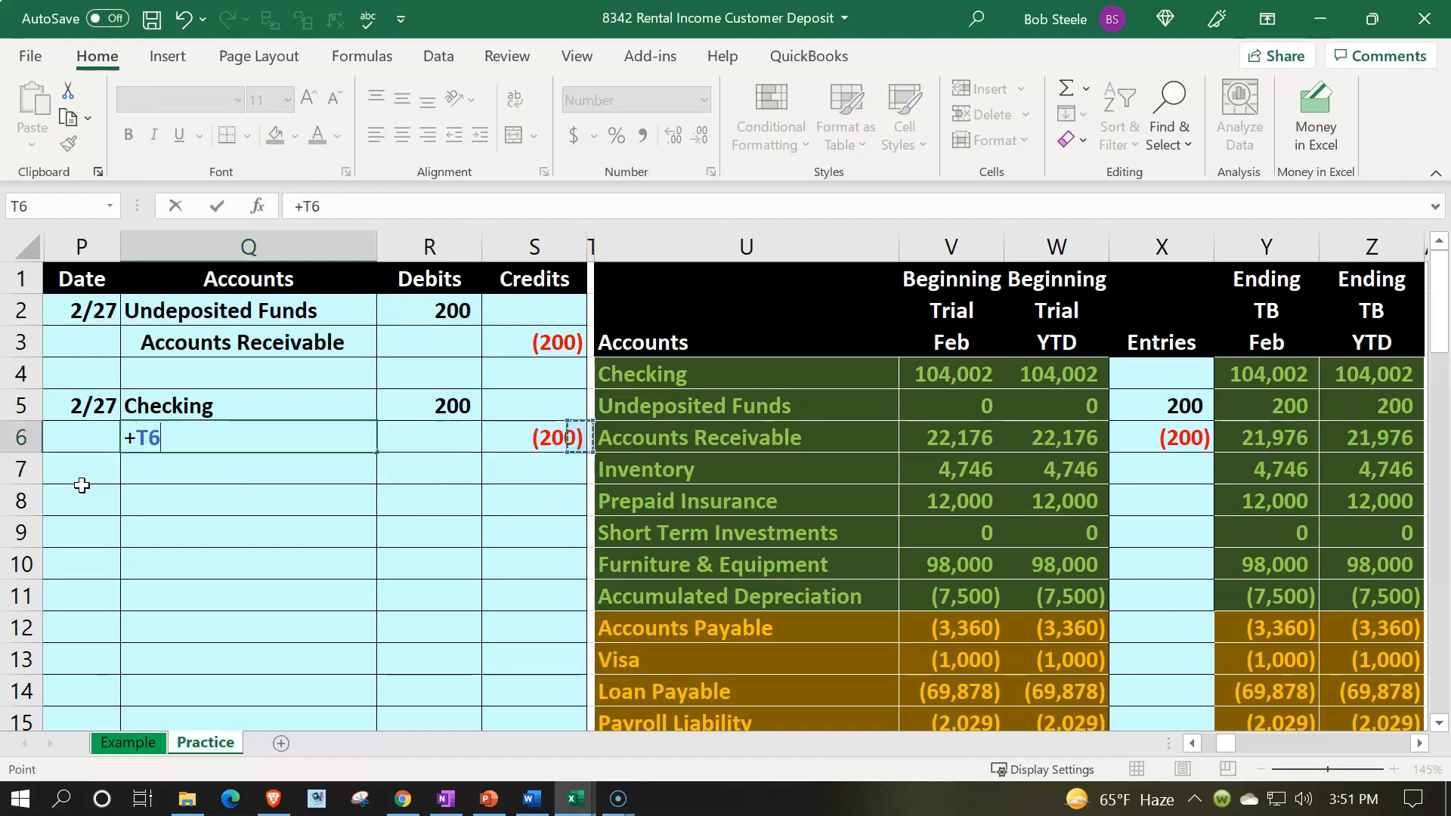
key(Up)
key(Return)
key(Up)
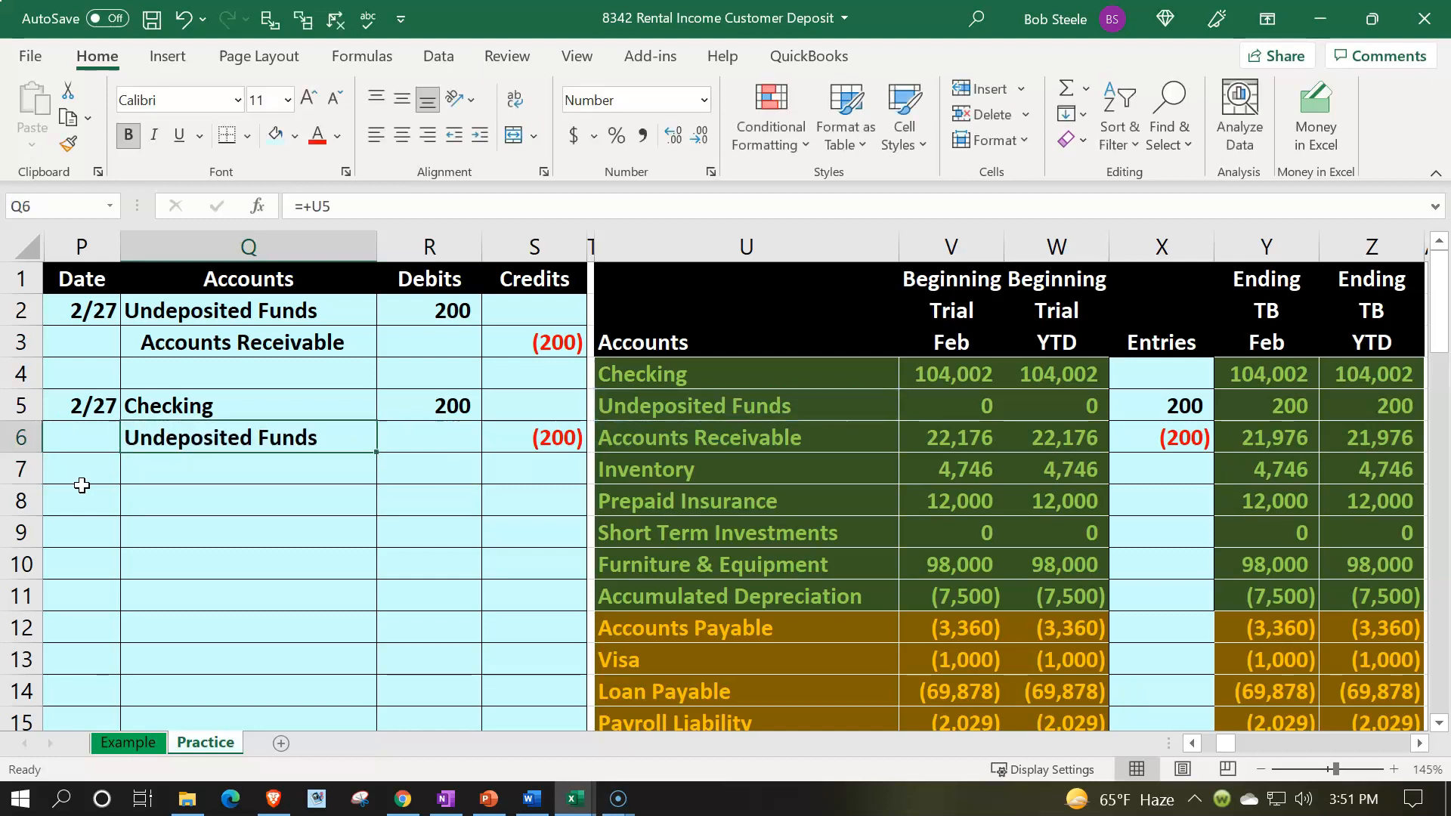
Step: Indent the Undeposited Funds credit account name in the new journal entry
click(481, 136)
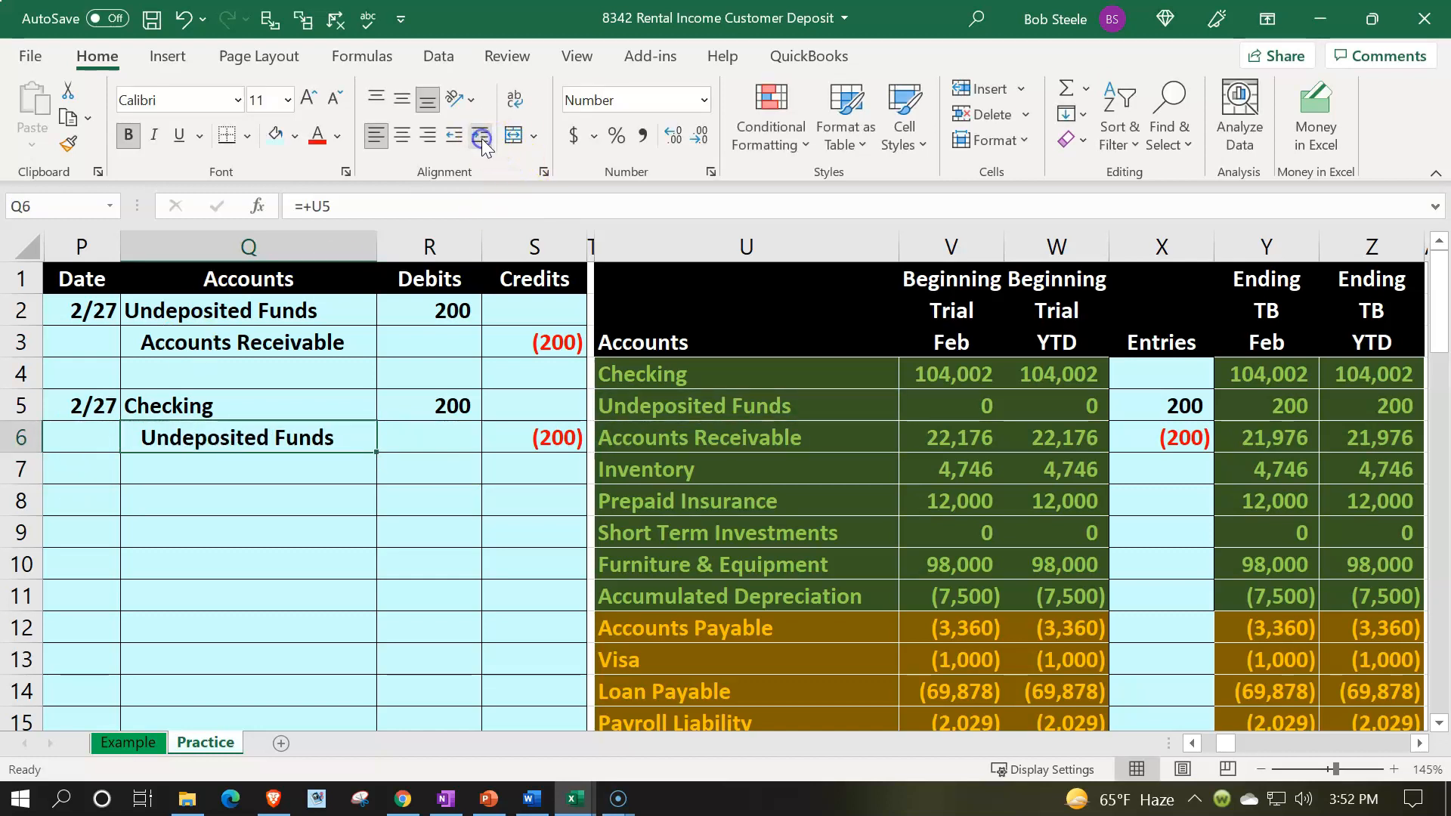
click(103, 408)
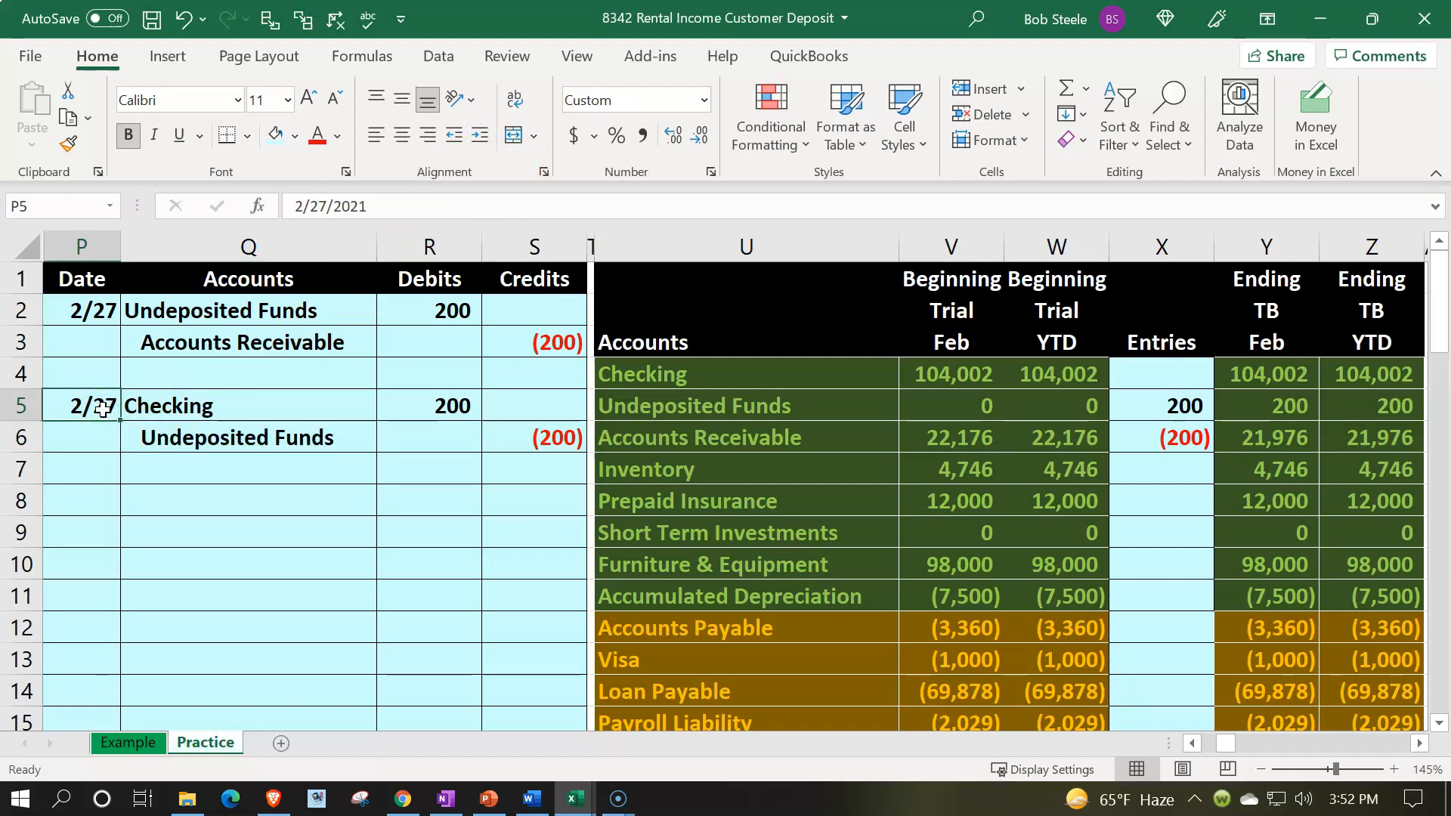
click(713, 409)
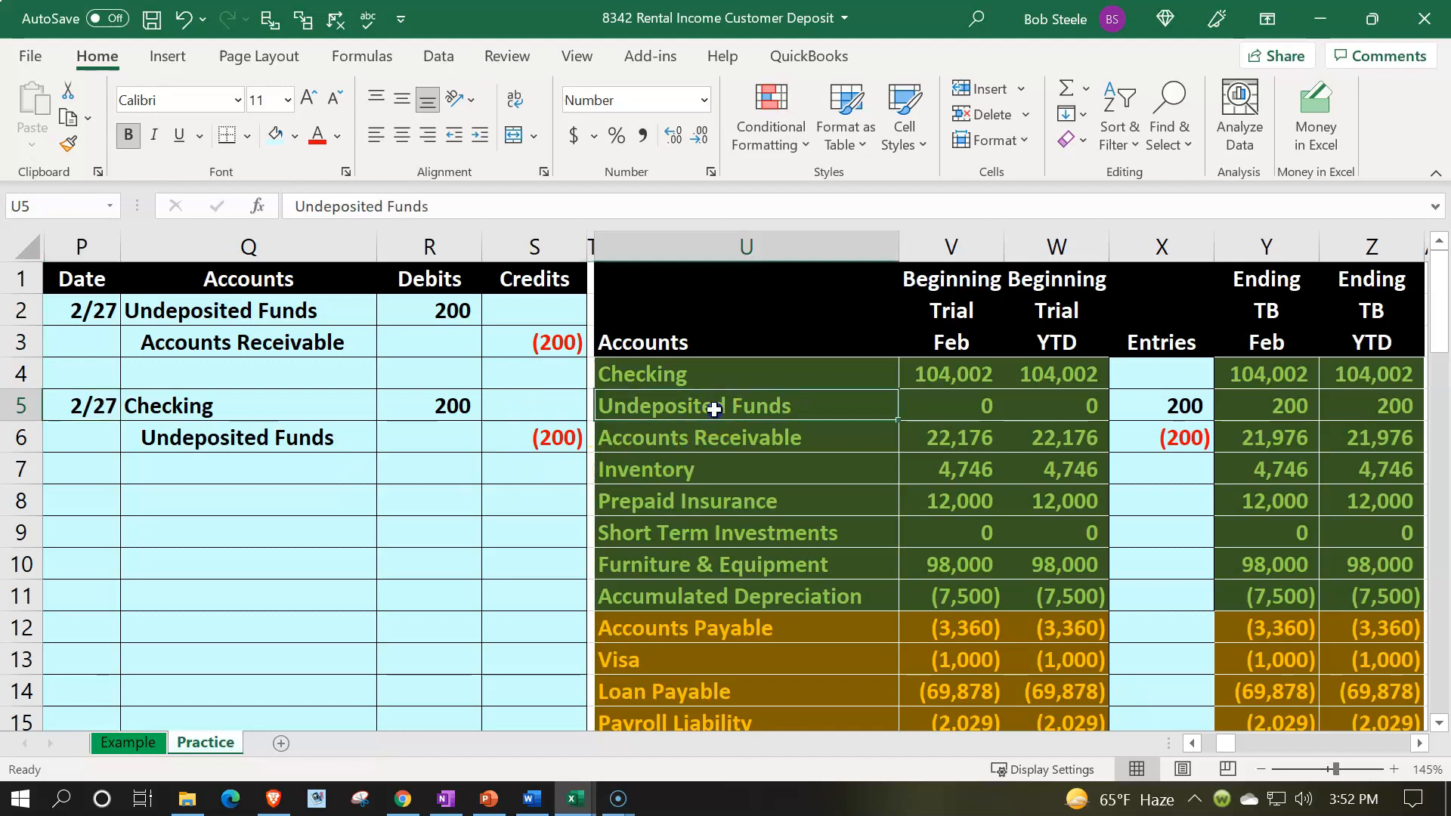
click(837, 395)
click(530, 396)
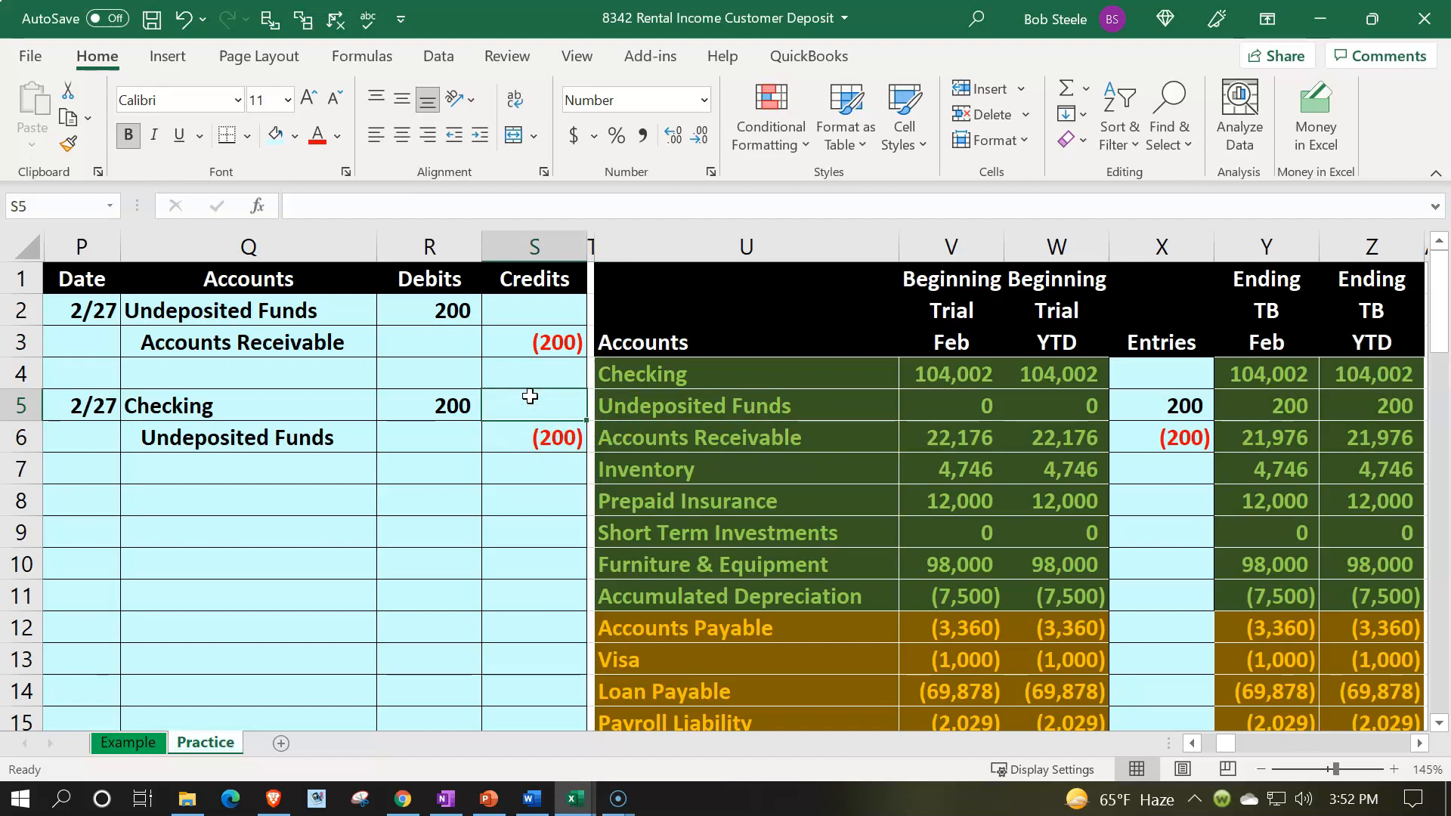
Step: Post the 200 Checking debit to the trial balance Entries column by linking it to the journal debit
key(Right)
key(Right)
key(Right)
key(Right)
key(Right)
key(Up)
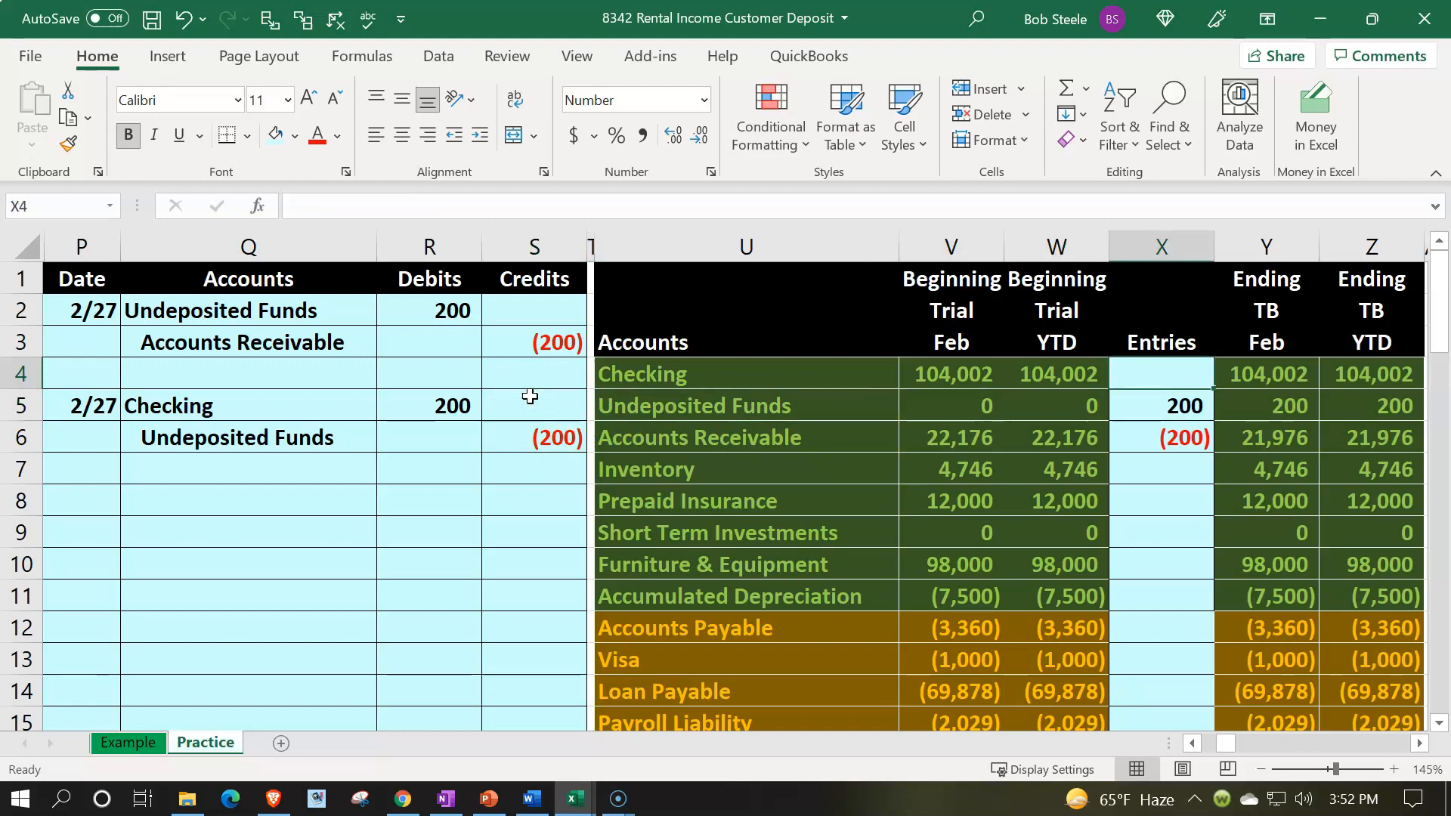
text(=)
key(Left)
key(Left)
key(Left)
key(Left)
key(Left)
key(Left)
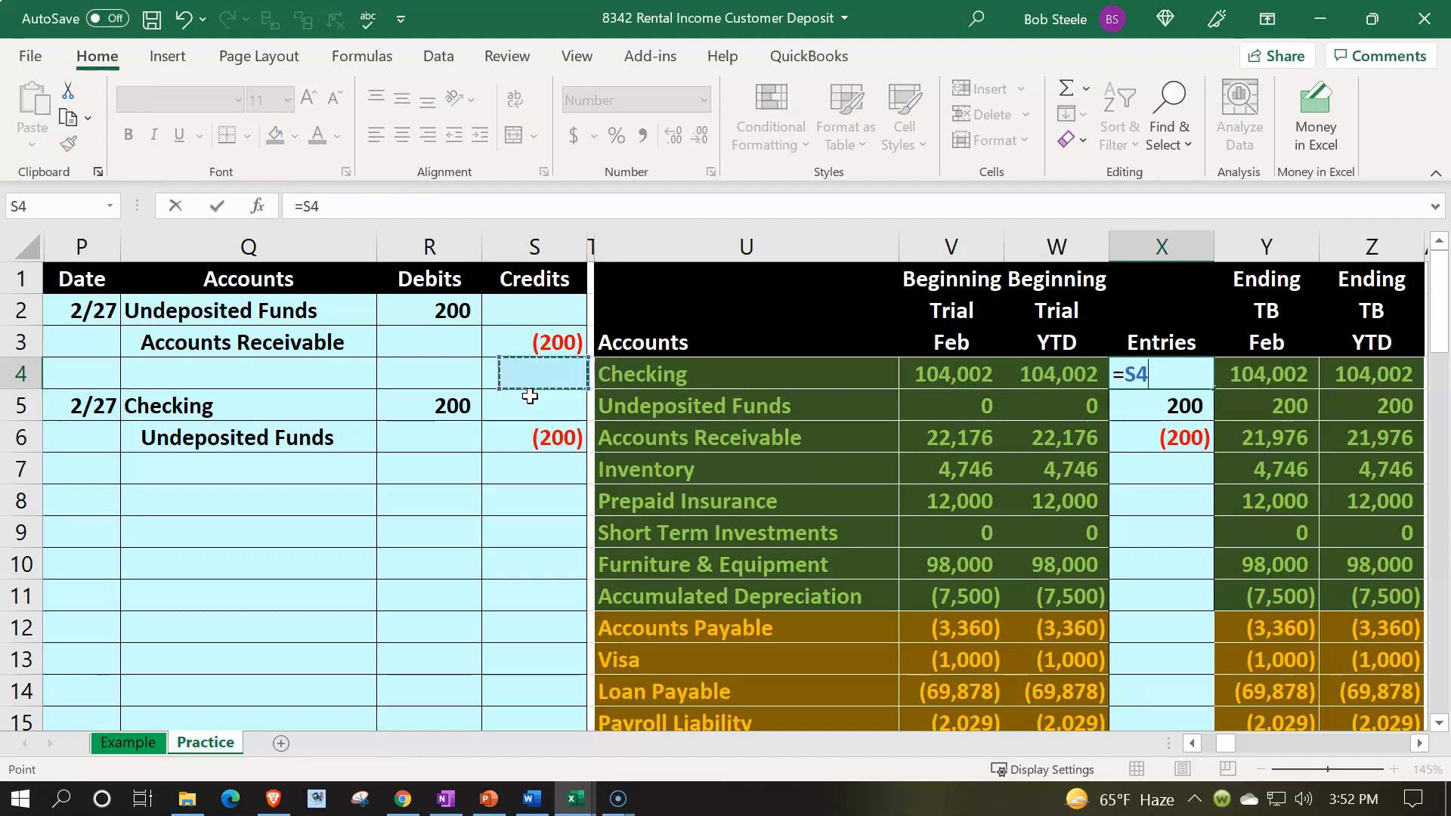
key(Down)
key(Return)
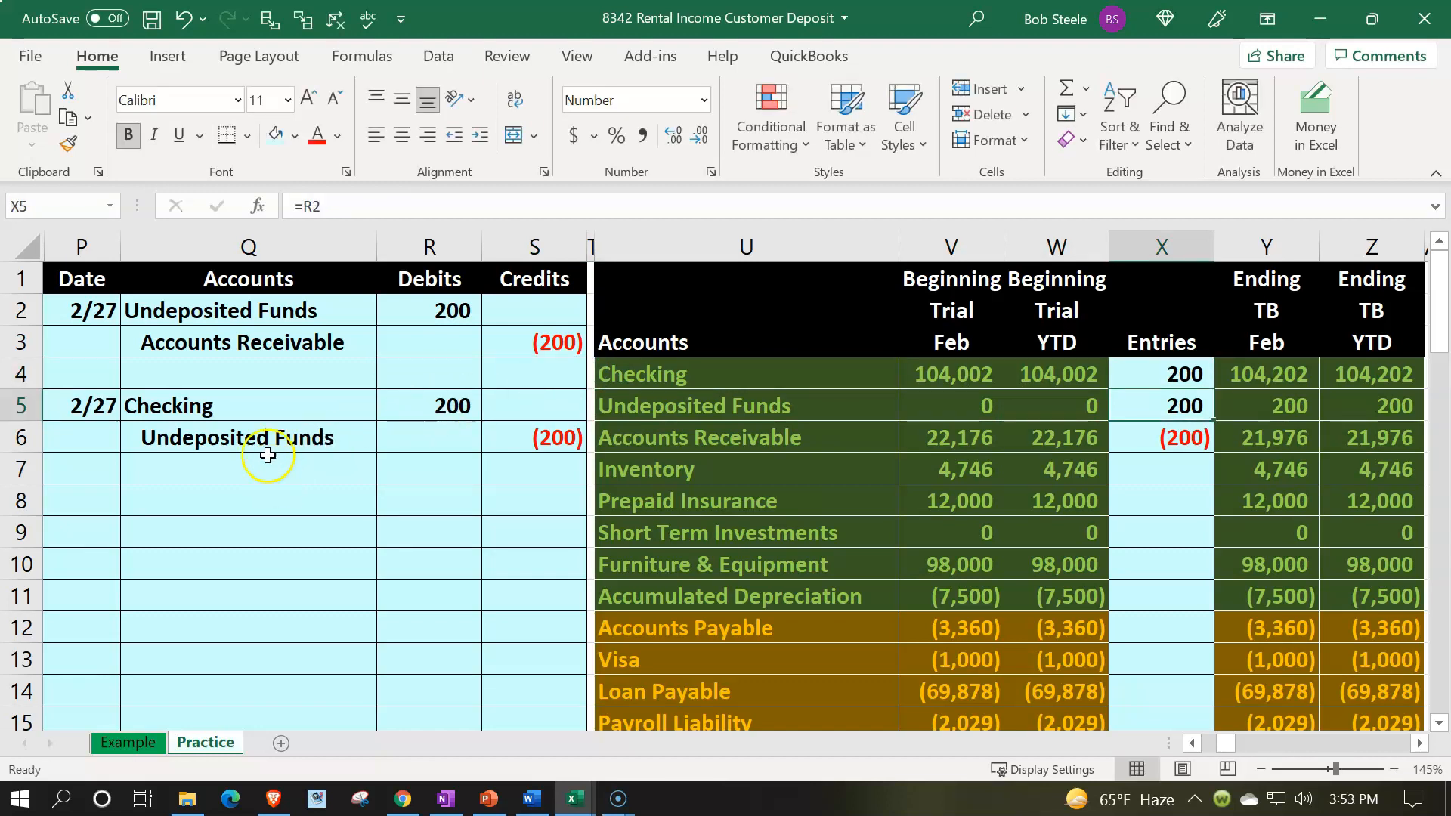
Step: Add the Undeposited Funds credit to that account's trial balance entry formula by appending the journal's credit cell
click(264, 431)
drag(264, 431, 492, 440)
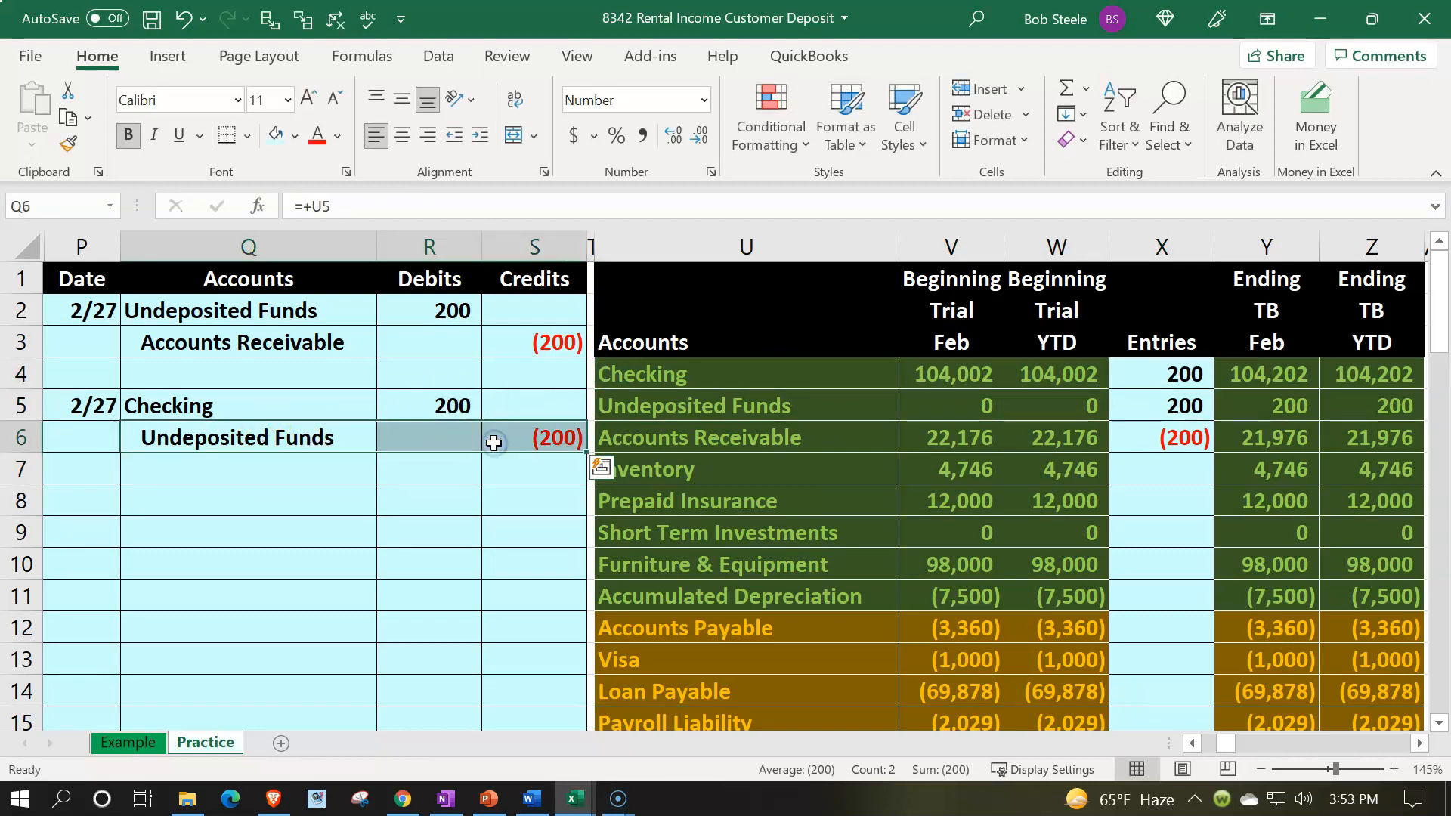
key(Right)
key(Right)
key(Right)
key(Right)
key(Right)
key(Right)
key(Right)
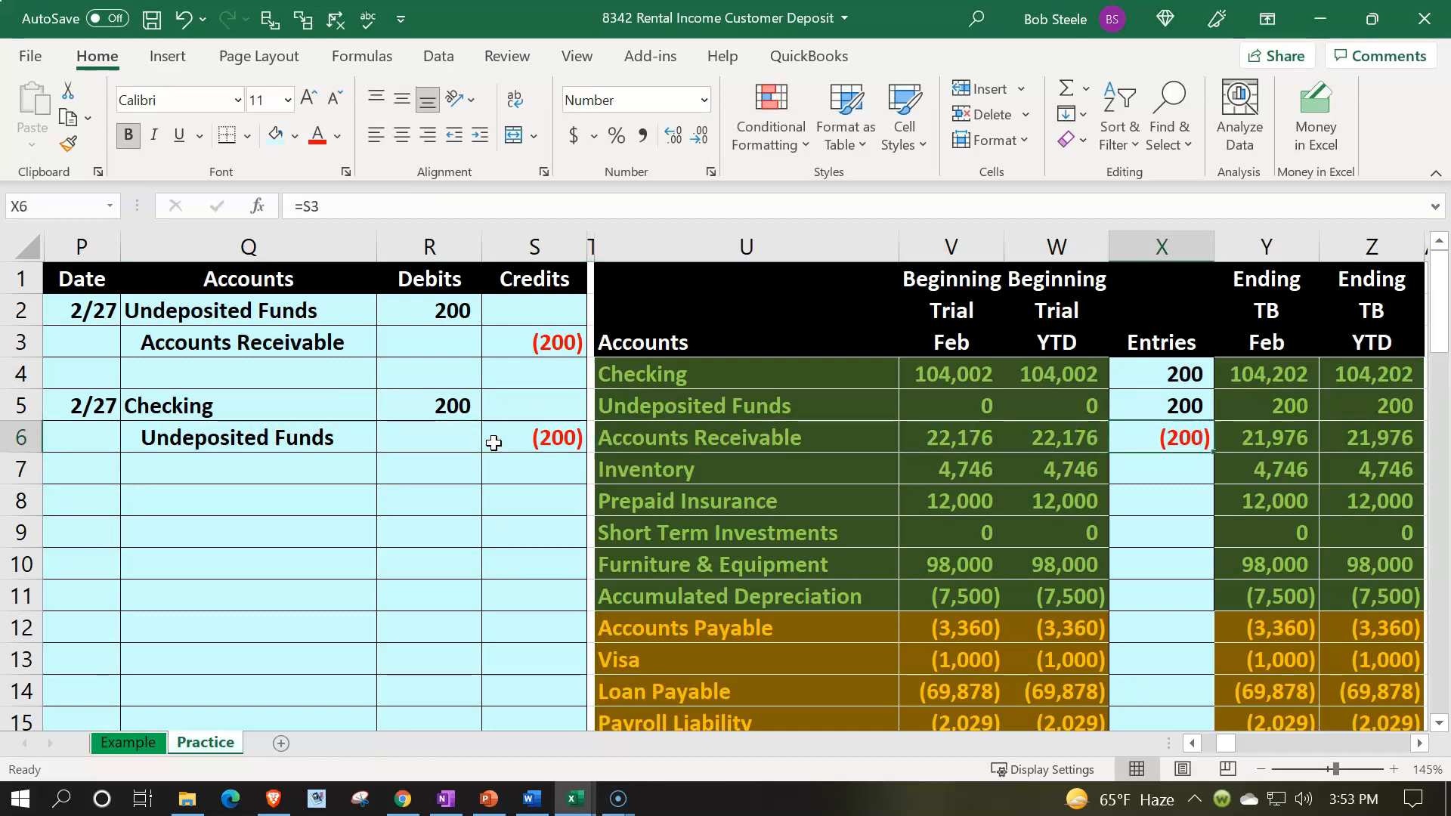
key(Up)
key(F2)
text(+)
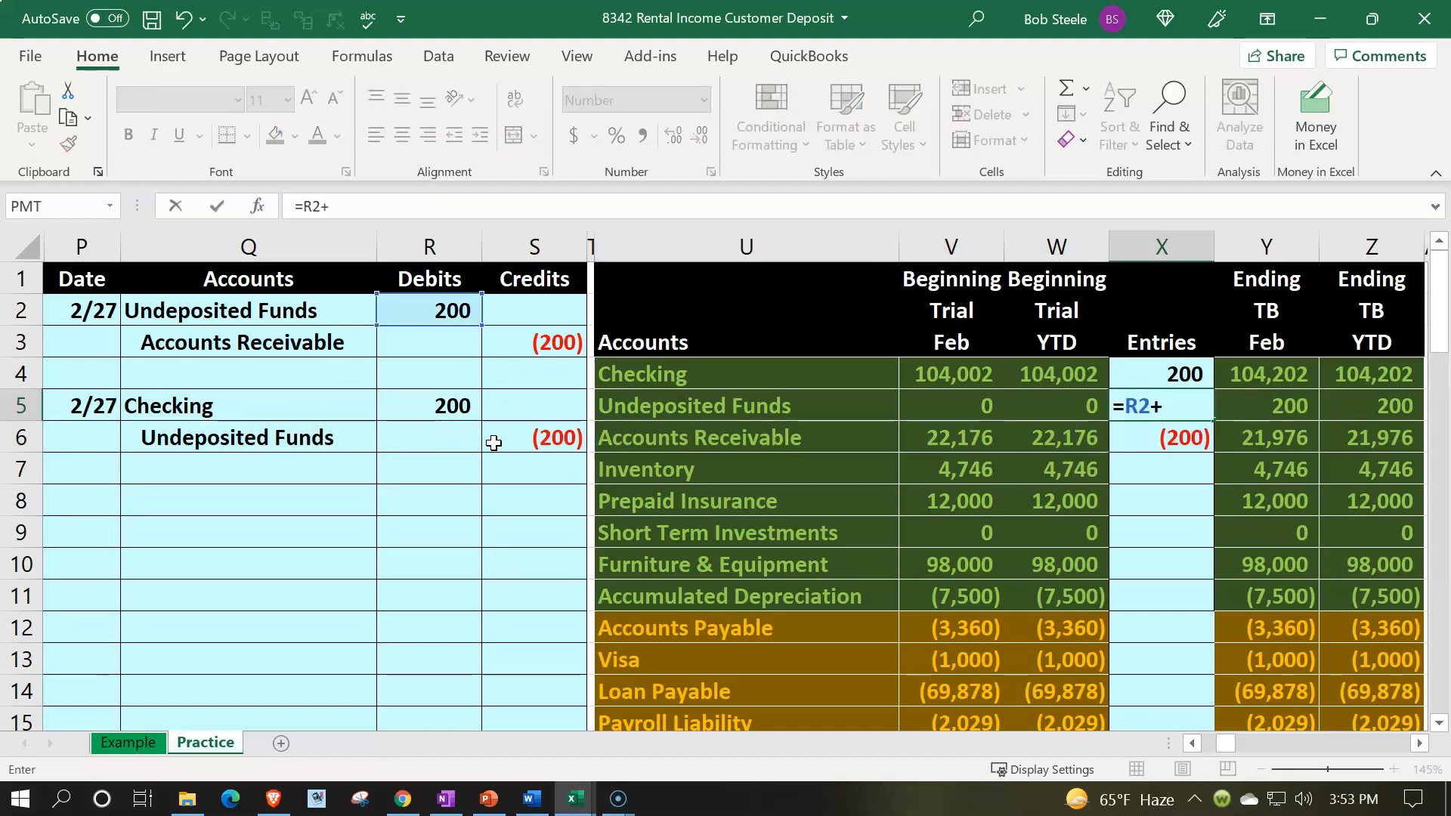
key(Left)
key(Left)
key(Left)
key(Left)
key(Left)
key(Down)
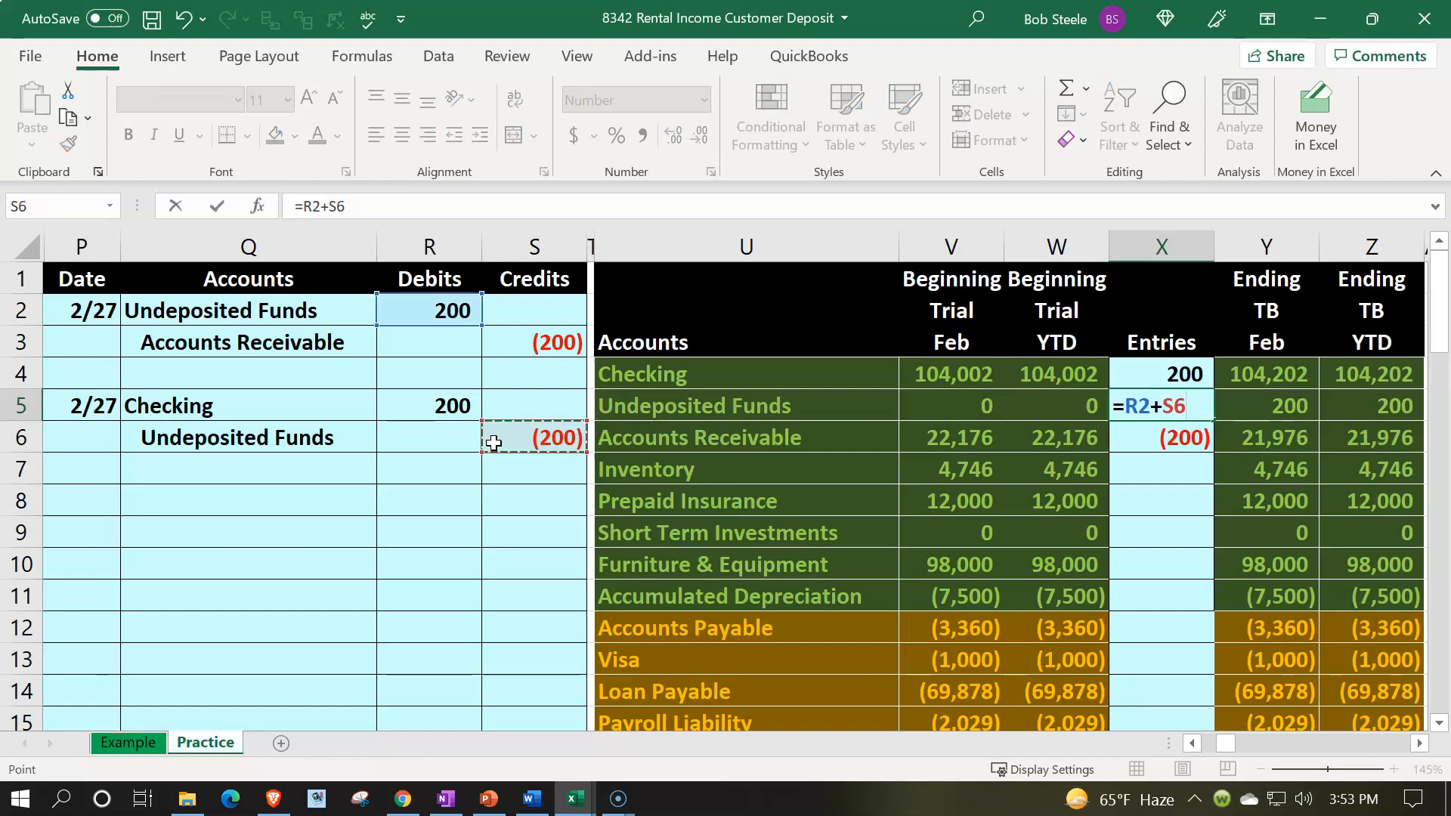
key(Return)
Step: Record a 2/24 entry in the Checking general ledger, linking its amount to the 200 journal debit
key(Up)
key(Right)
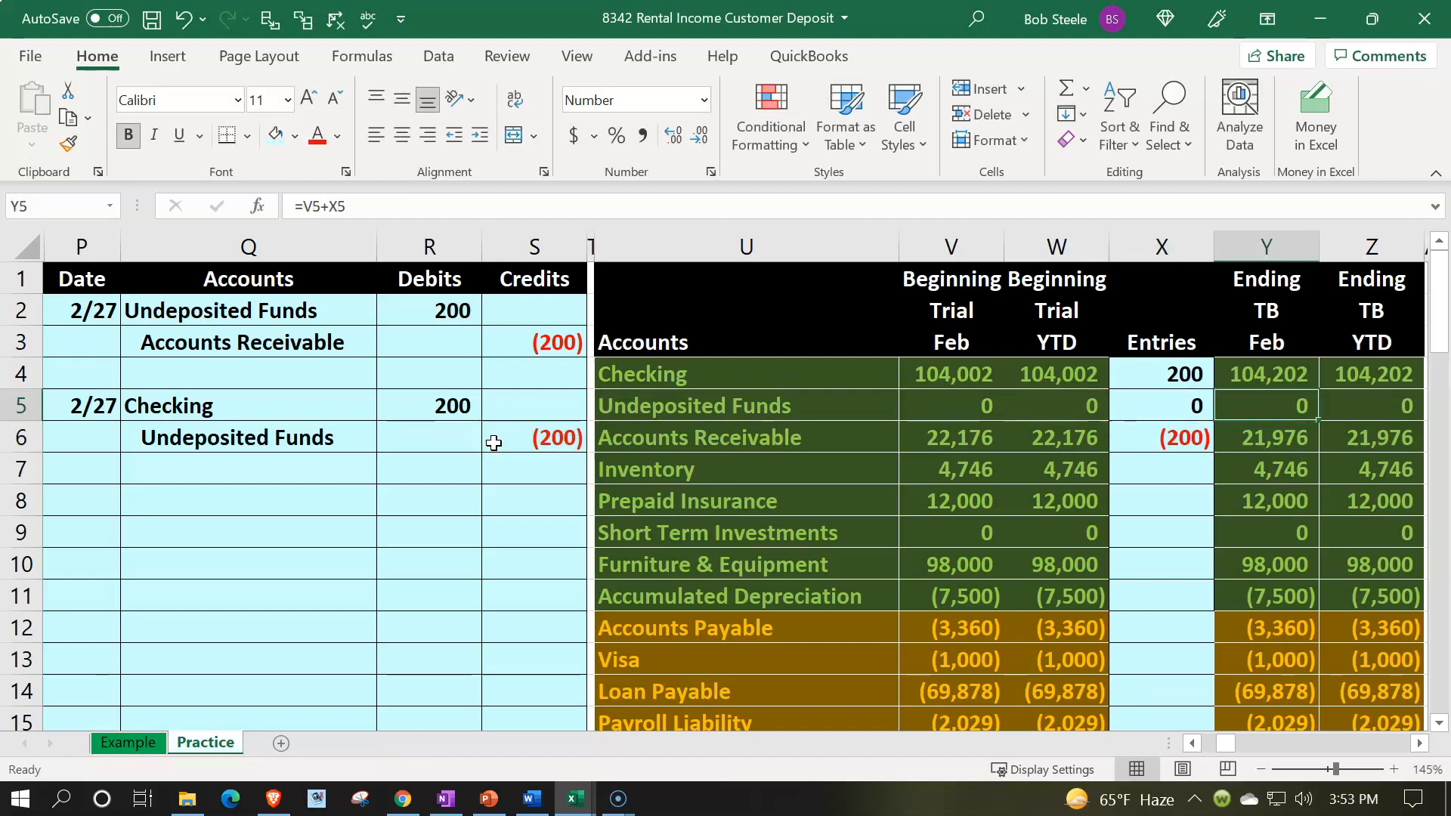
key(Up)
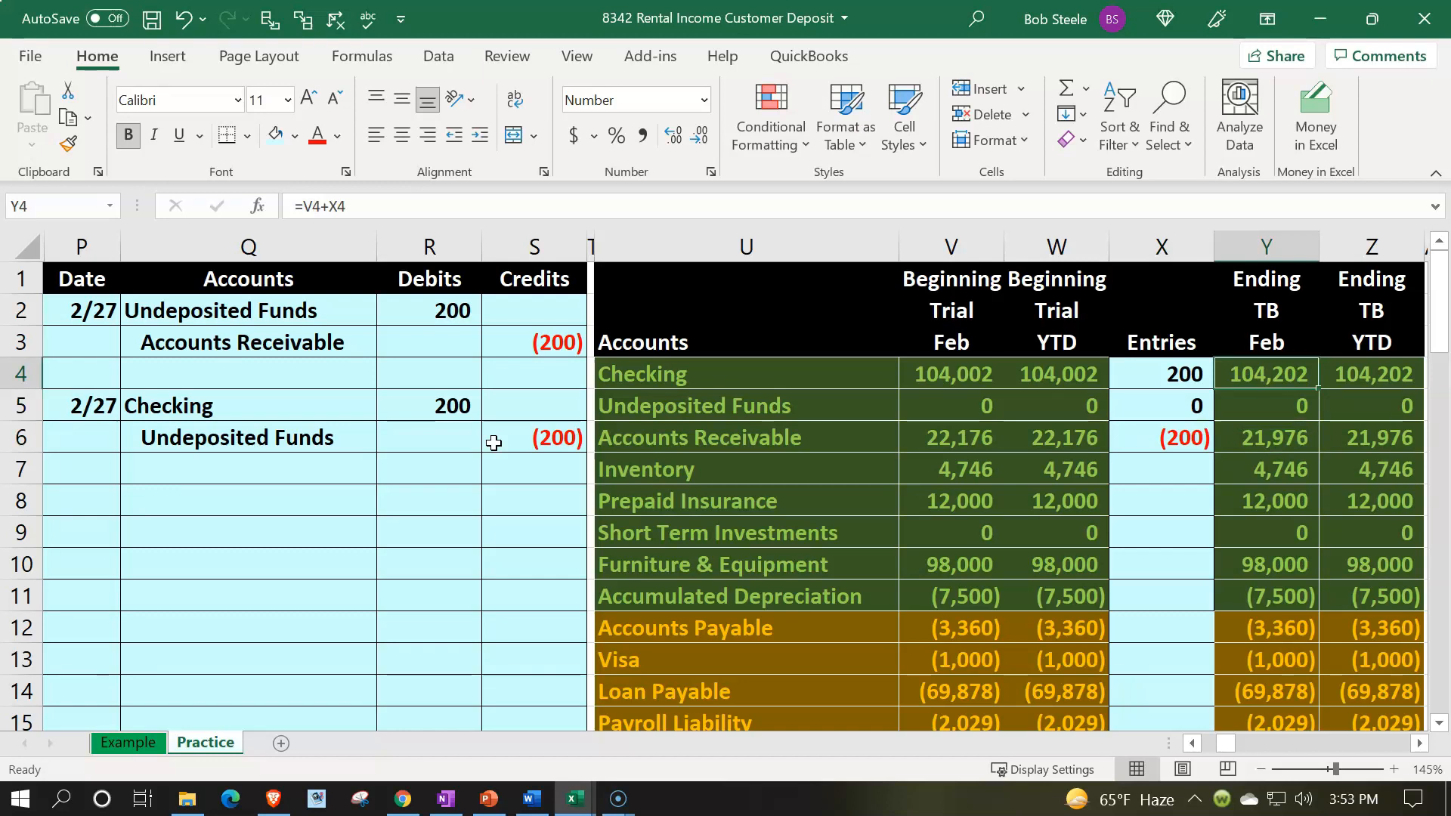
key(Right)
key(Right)
key(Right)
key(Right)
key(Right)
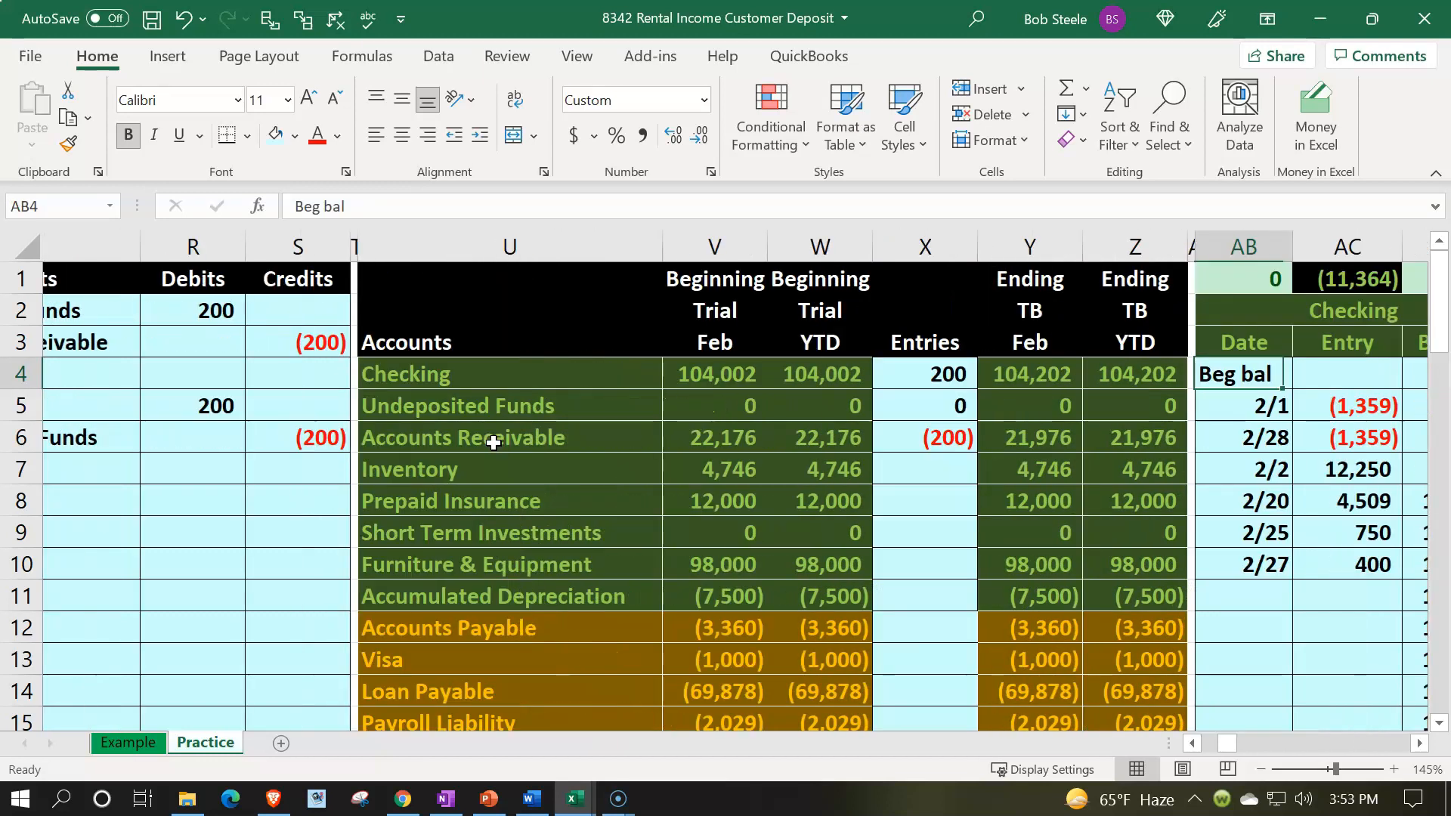
key(Down)
key(Down)
key(Down)
key(Down)
key(Down)
key(Down)
key(Down)
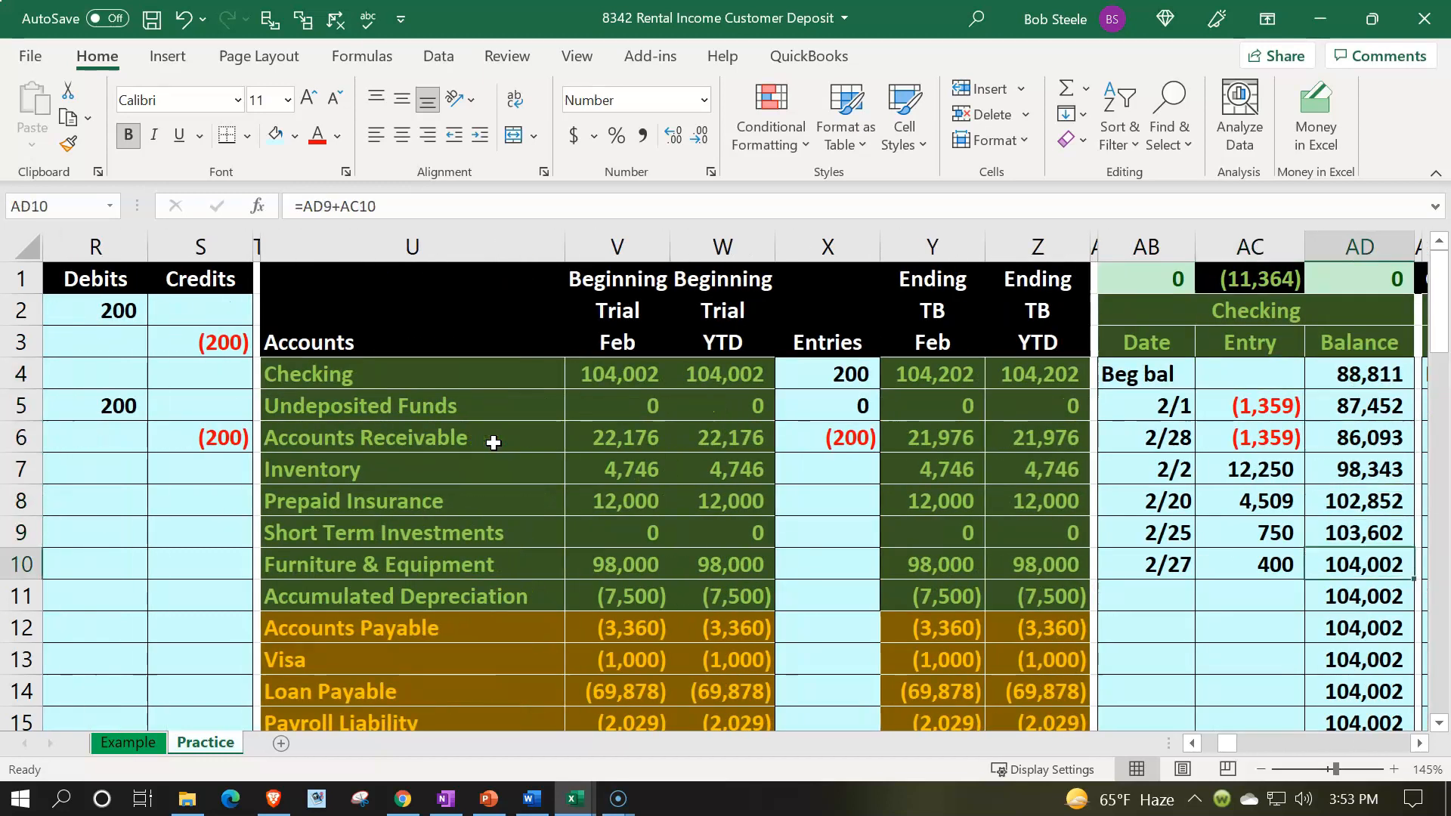
key(Left)
key(Left)
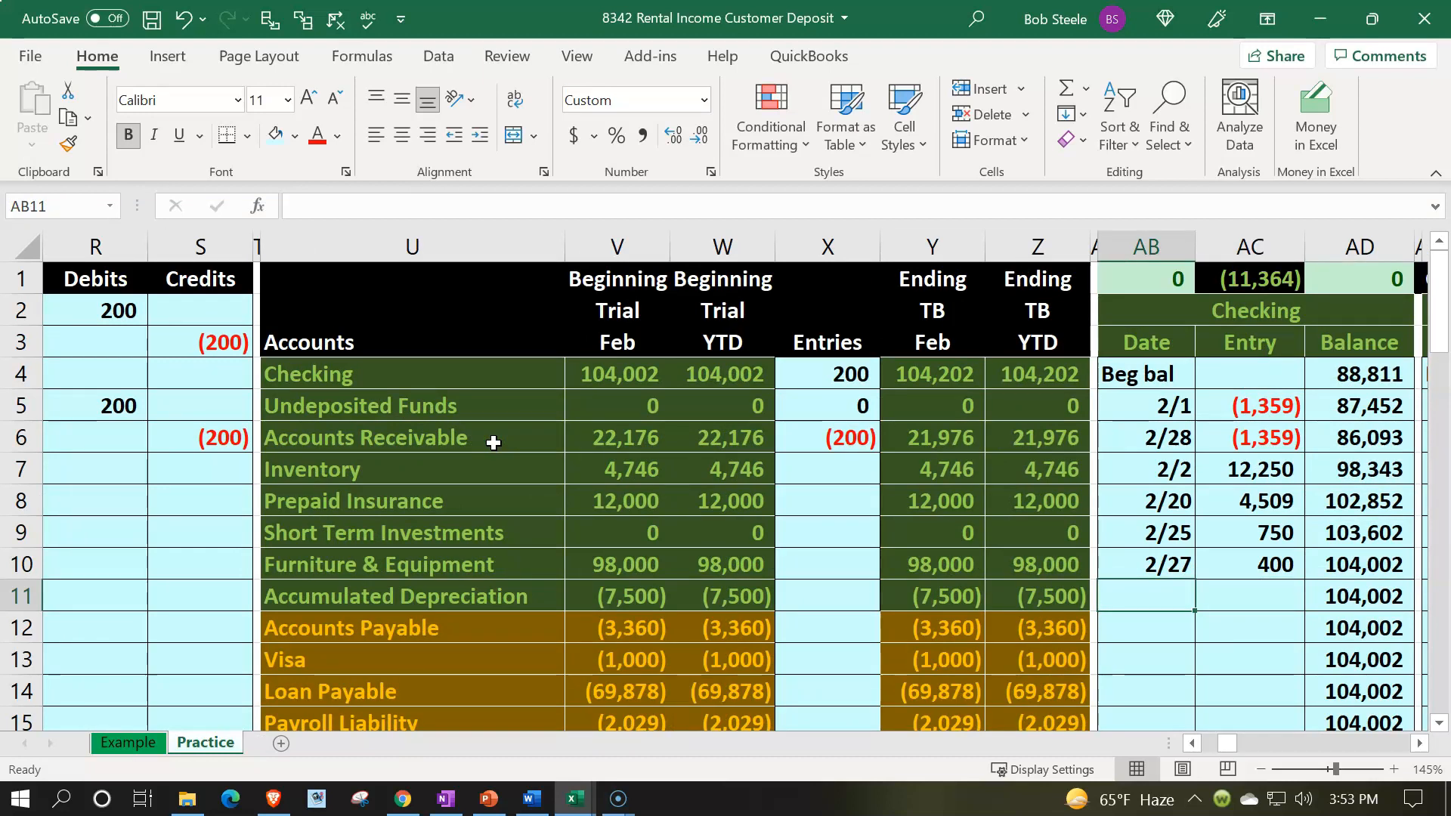
text(2/24)
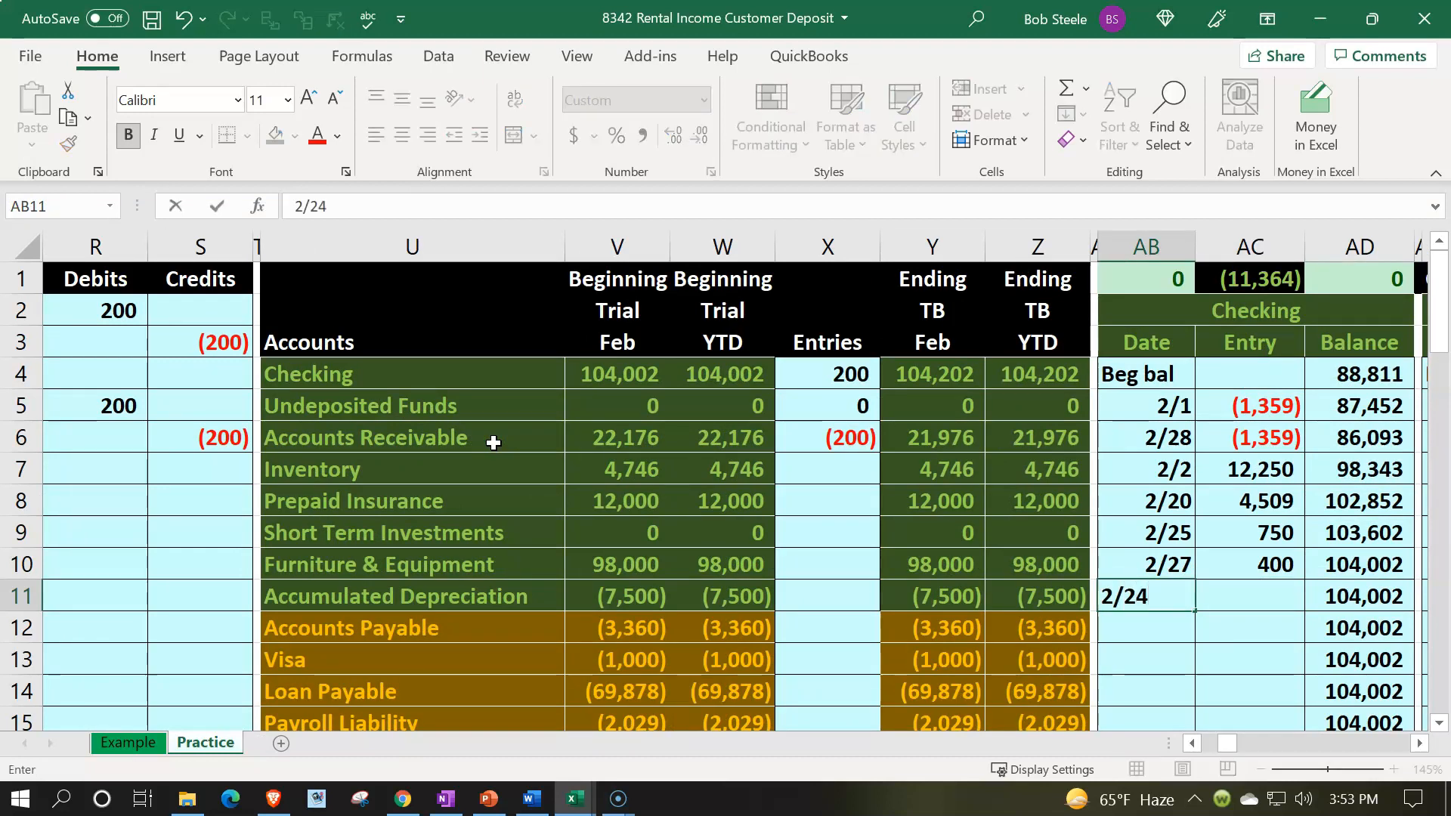
key(Tab)
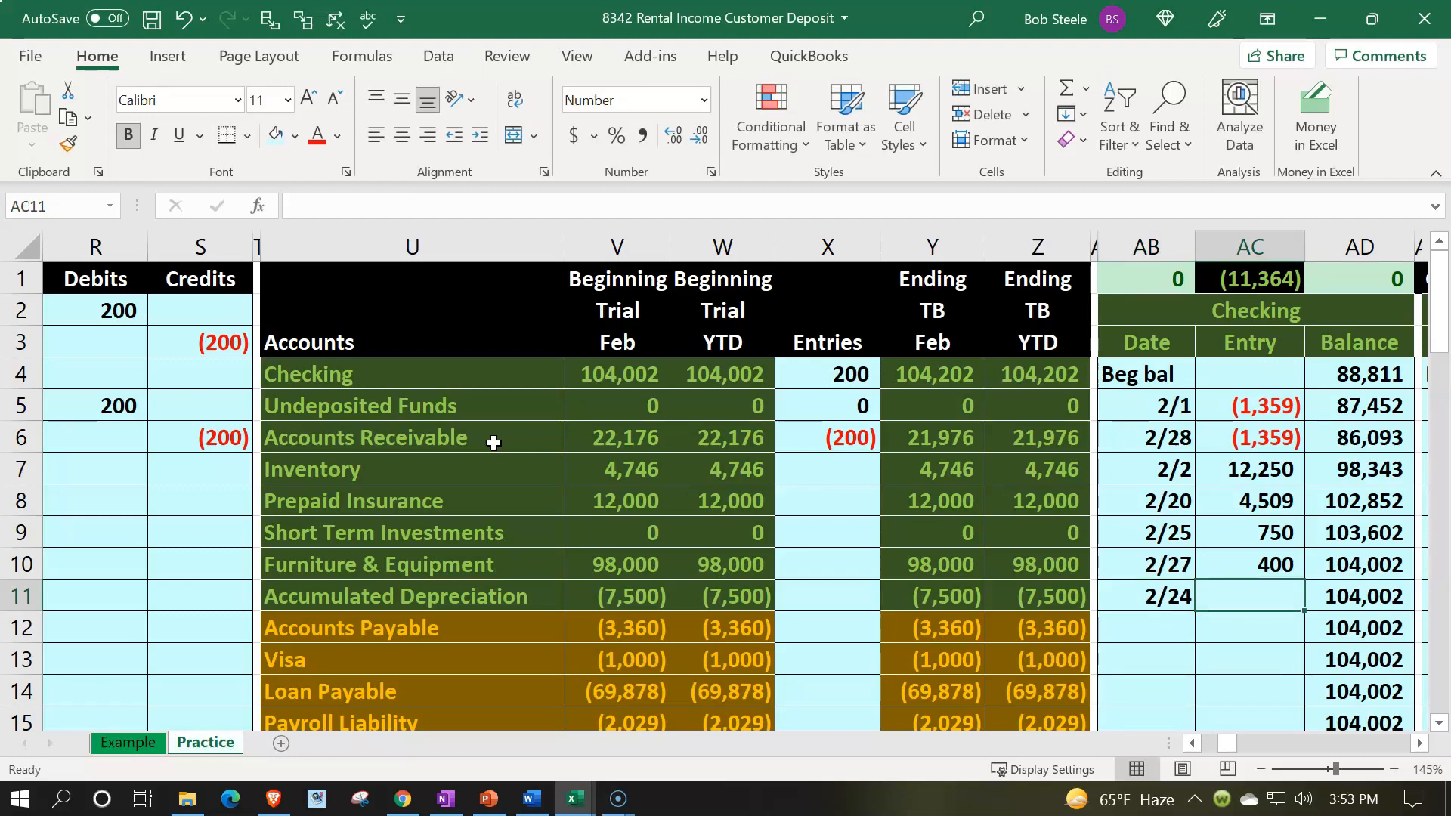
text(=)
key(Left)
key(Left)
key(Left)
key(Left)
key(Left)
key(Left)
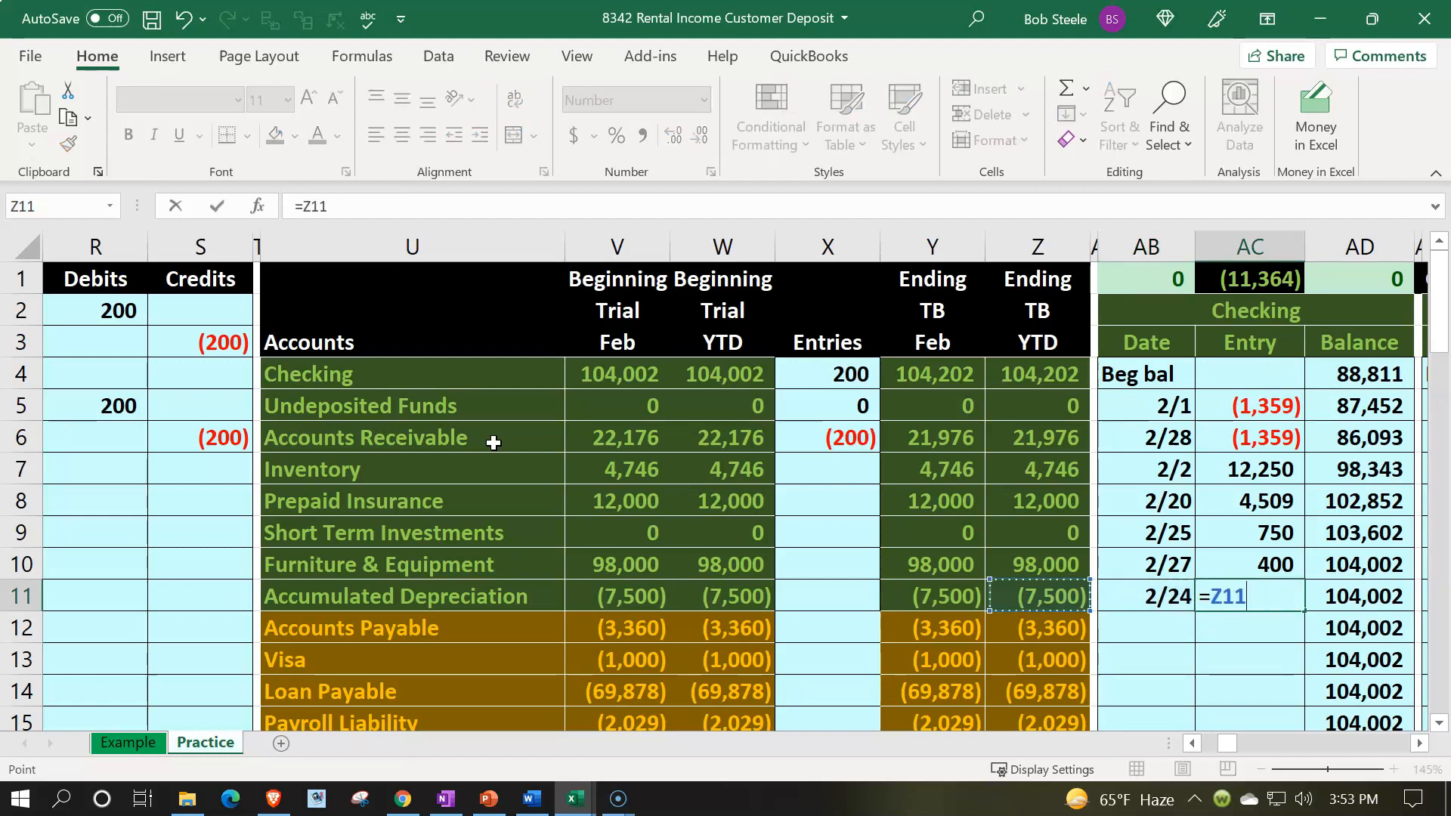
key(Left)
key(Left)
key(Left)
key(Left)
key(Left)
key(Left)
key(Left)
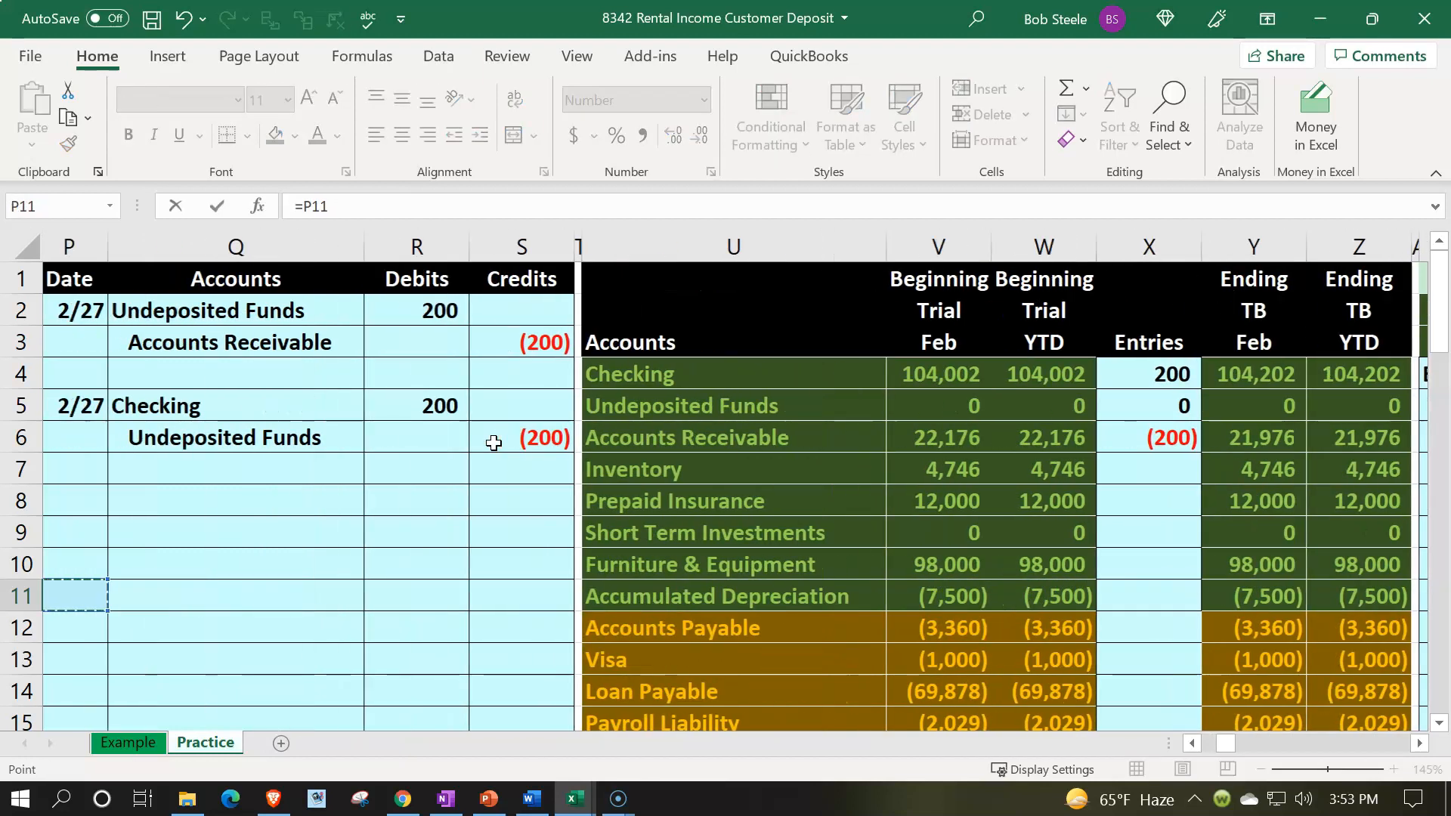
key(Up)
key(Up)
key(Up)
key(Up)
Step: Compare the Checking ledger running balance with the trial balance ending balances and journal entry
key(Up)
key(Up)
key(Right)
key(Right)
key(Return)
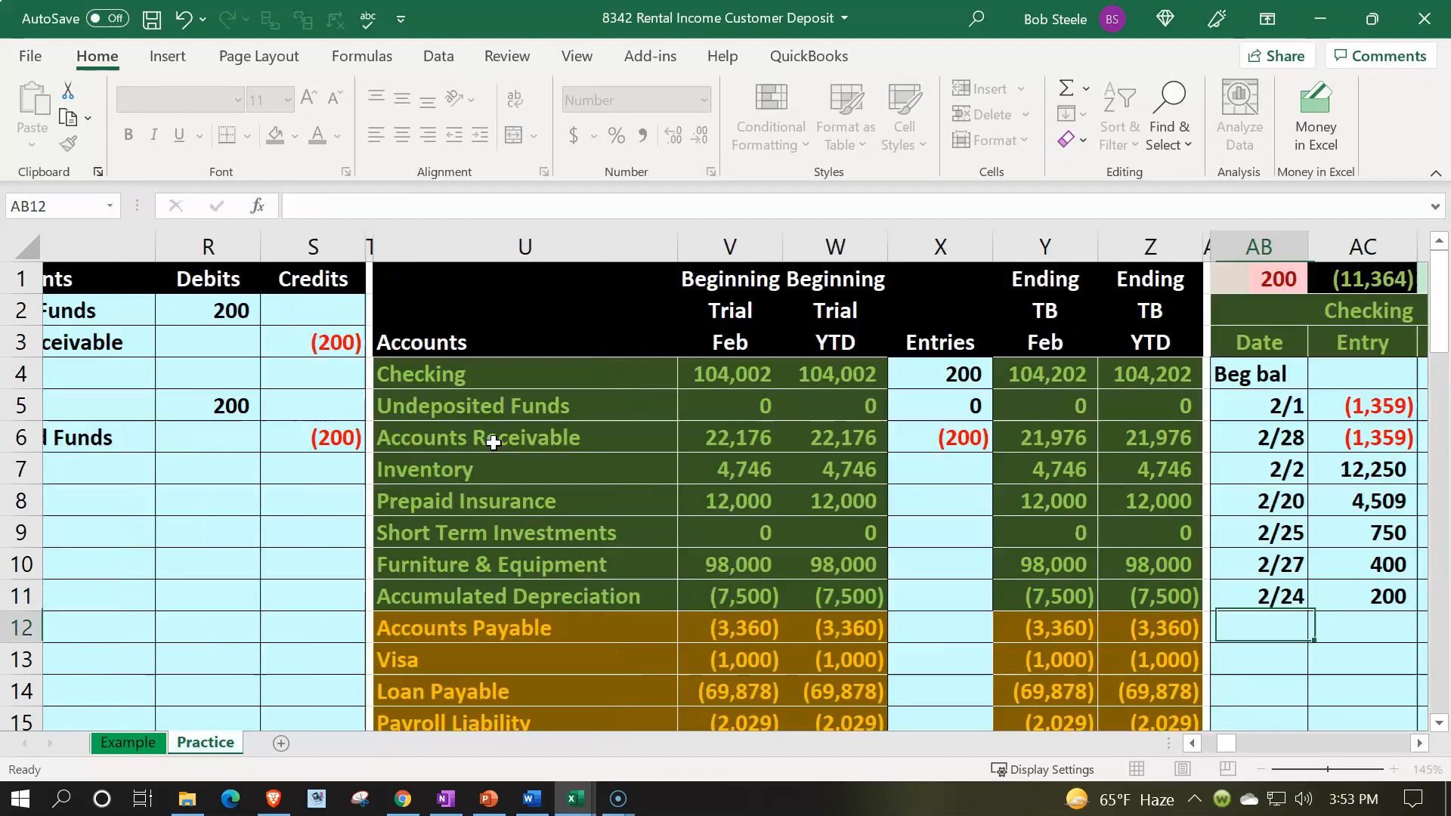
key(Up)
key(Right)
key(Right)
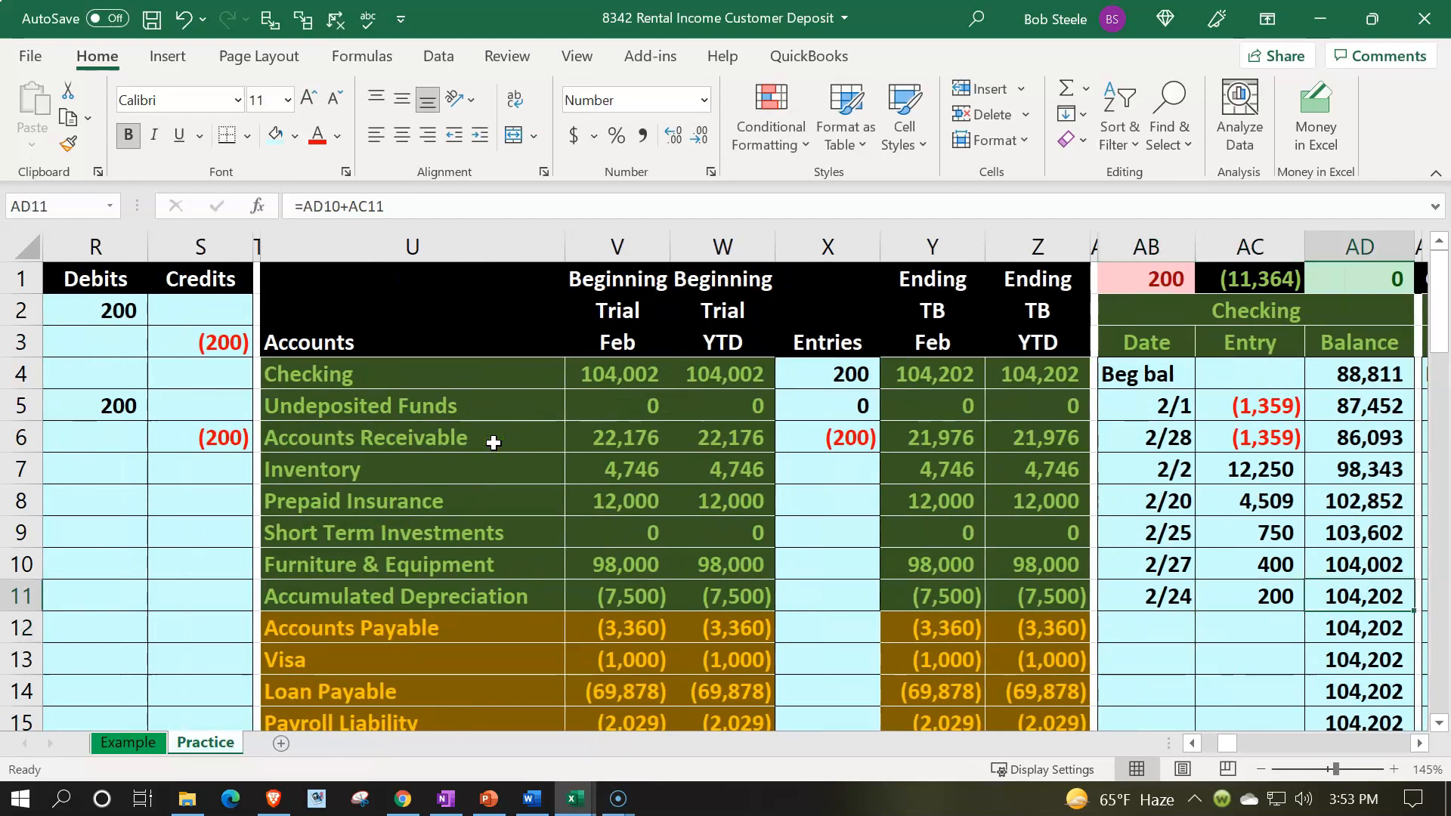
key(Up)
key(Up)
key(Up)
key(Up)
key(Up)
key(Up)
key(Left)
key(Left)
key(Left)
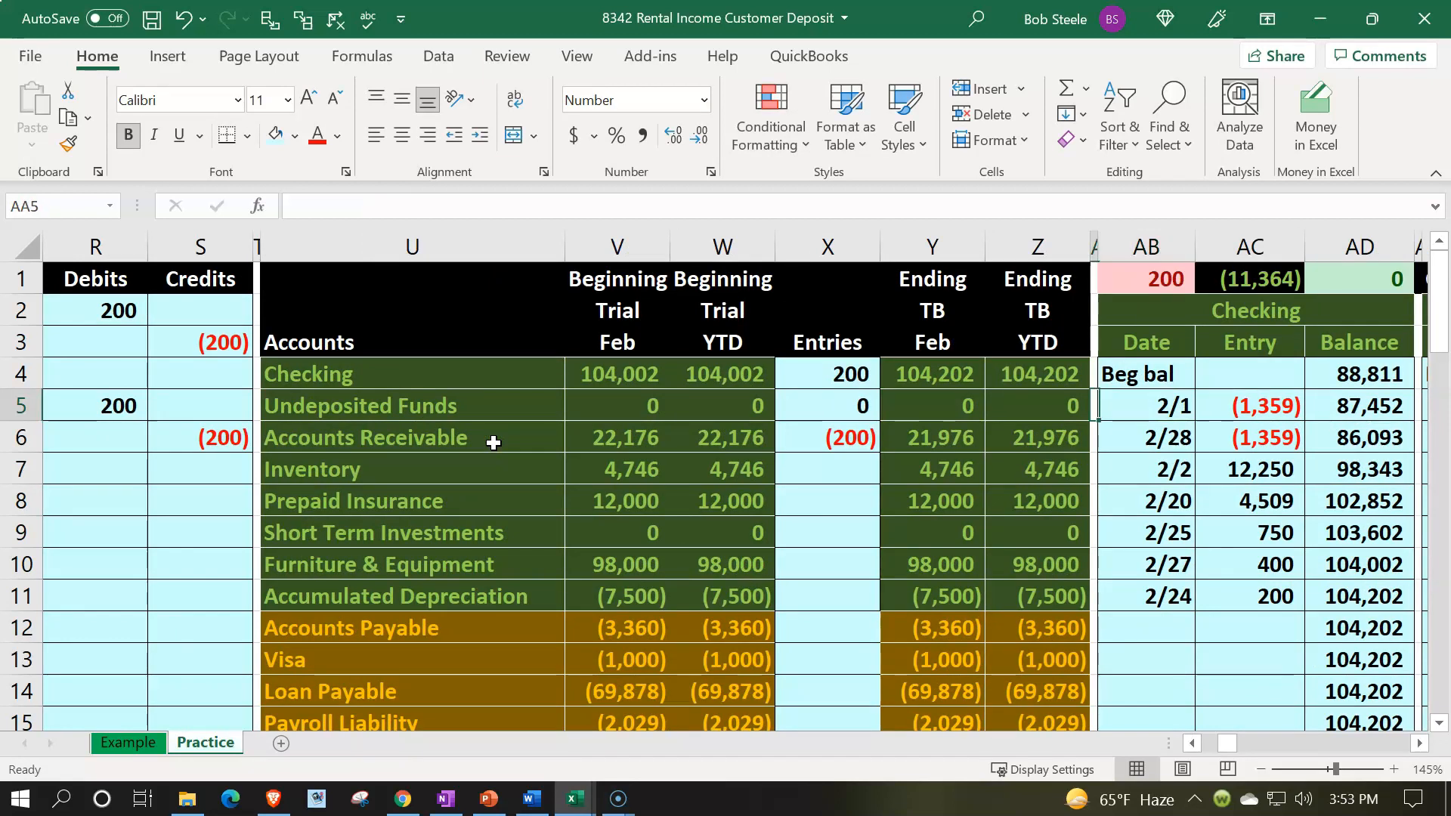
key(Left)
key(Up)
key(Left)
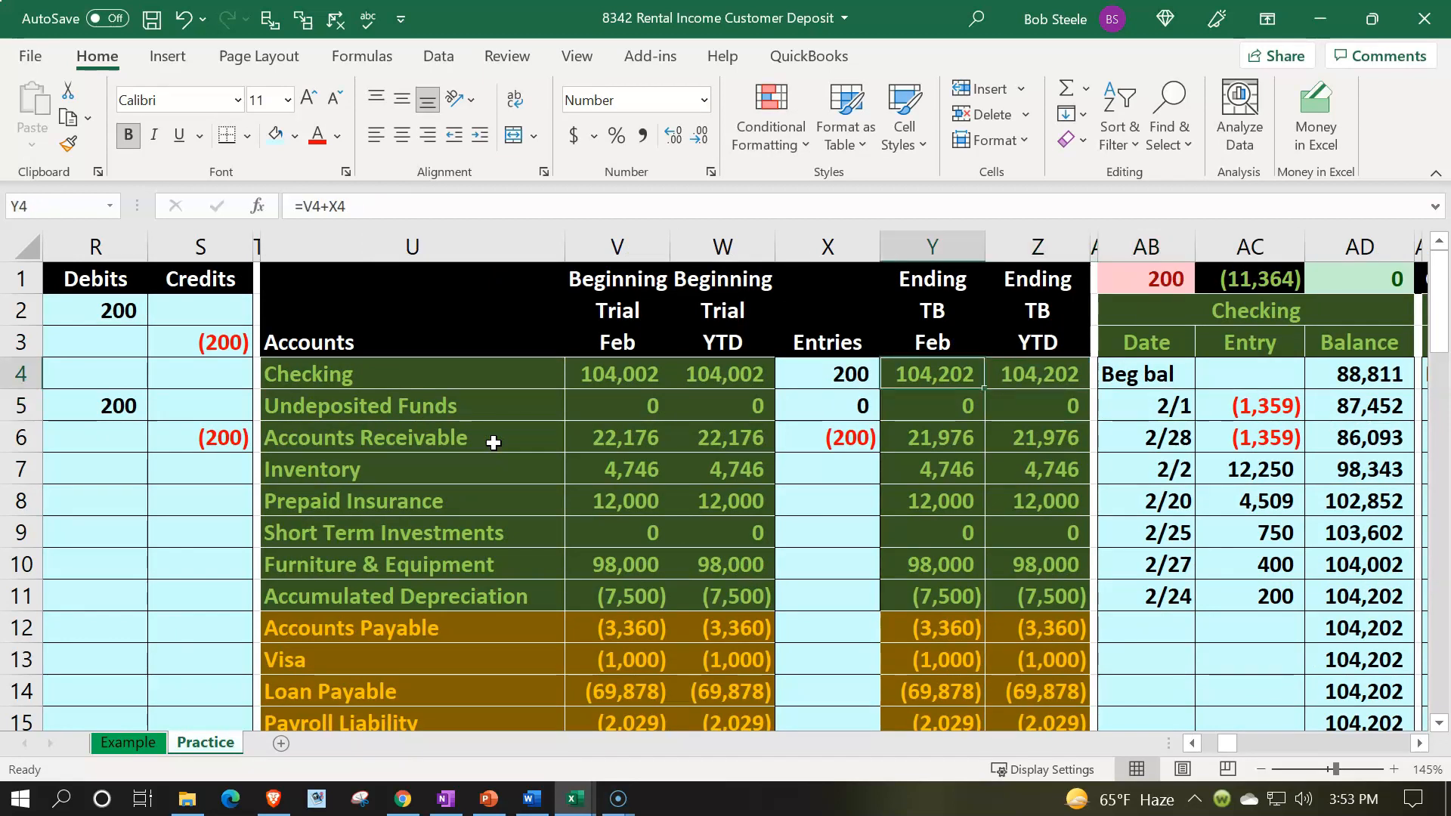
key(Left)
key(Left)
key(Left)
key(Left)
key(Left)
key(Left)
key(Left)
key(Left)
key(Left)
key(Down)
key(Down)
key(Right)
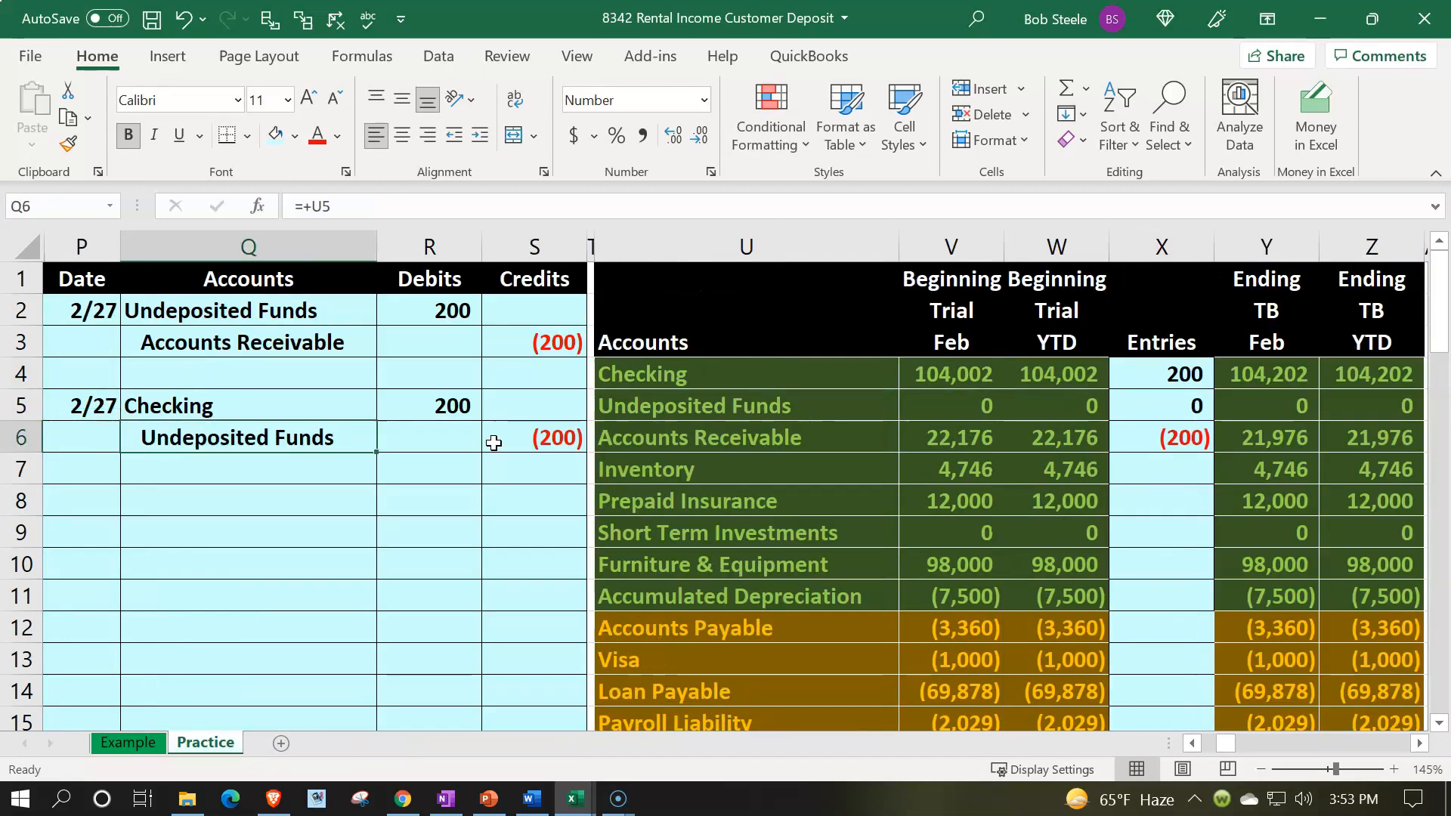
key(Right)
key(Right)
key(Right)
key(Right)
key(Up)
key(Right)
key(Right)
key(Right)
key(Right)
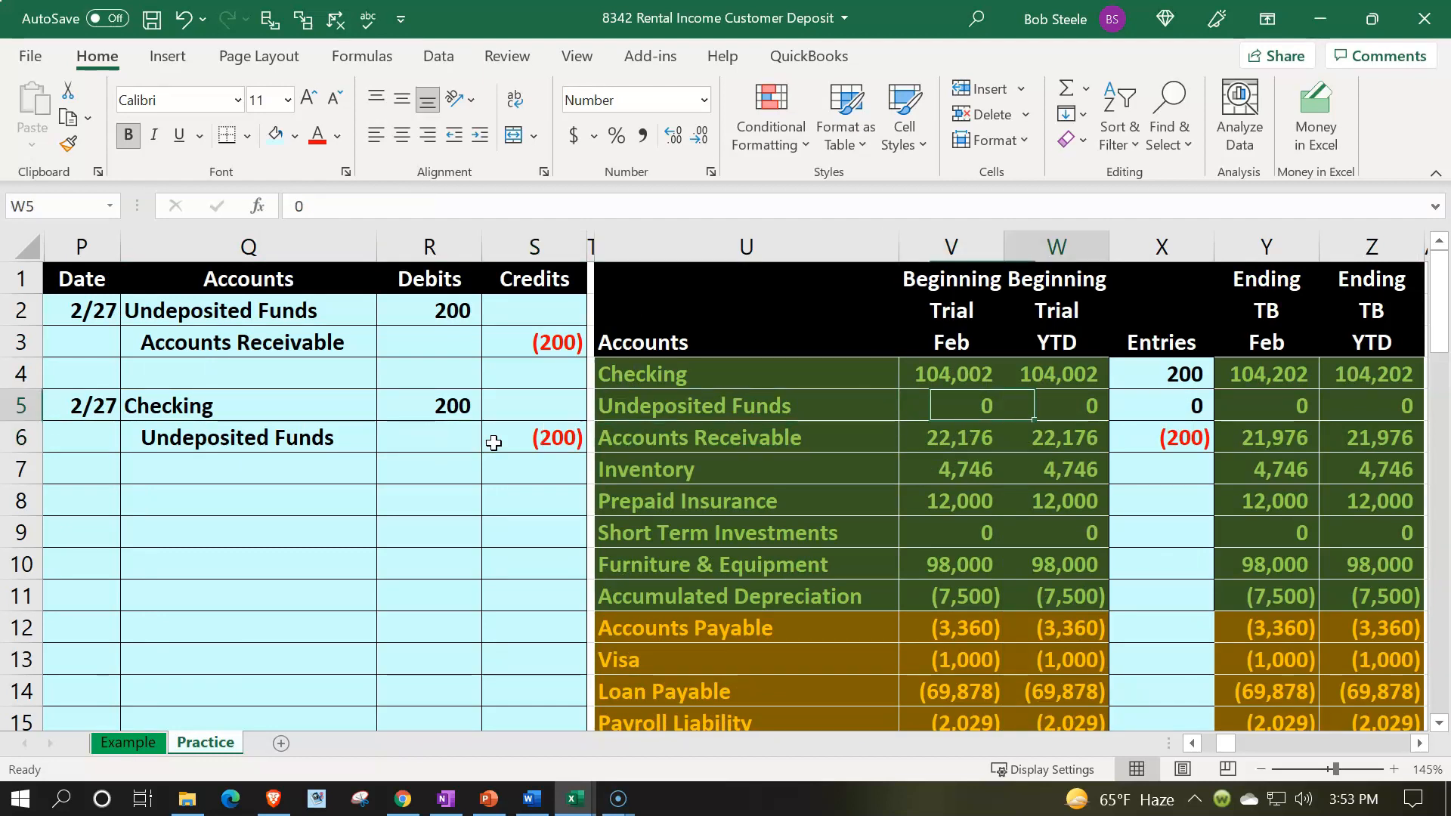
Step: Record a 2/27 entry in the Undeposited Funds general ledger, linking its amount to the journal's 200 credit
key(Right)
key(Right)
key(Right)
key(Right)
key(Right)
key(Right)
key(Right)
key(Right)
key(Right)
key(Right)
key(Right)
key(Down)
key(Down)
key(Down)
key(Down)
key(Down)
key(Down)
key(Down)
key(Down)
key(Down)
key(Down)
key(Down)
key(Down)
key(Down)
key(Down)
key(Left)
key(Left)
key(Left)
key(Left)
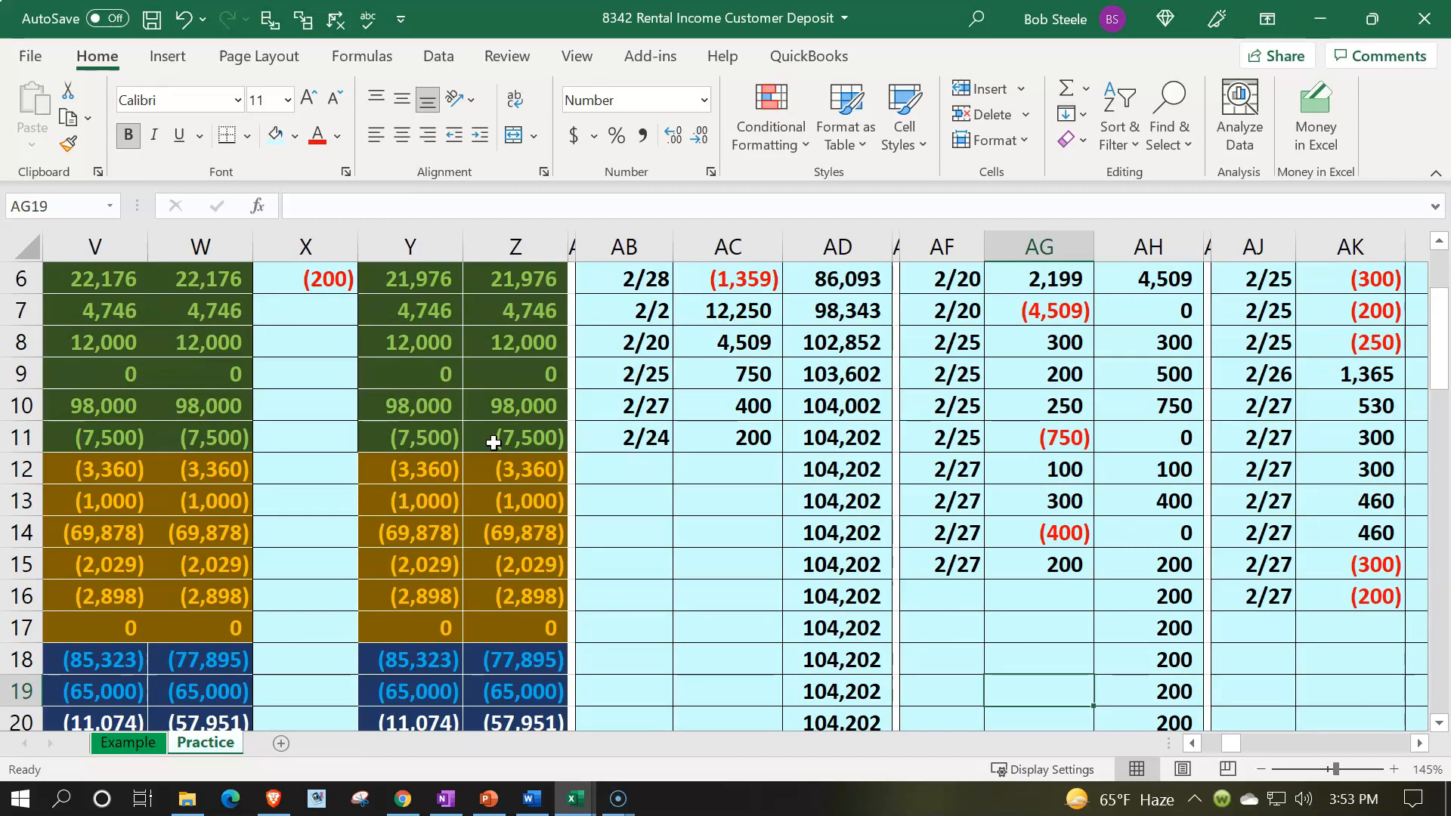
key(Up)
key(Up)
key(Up)
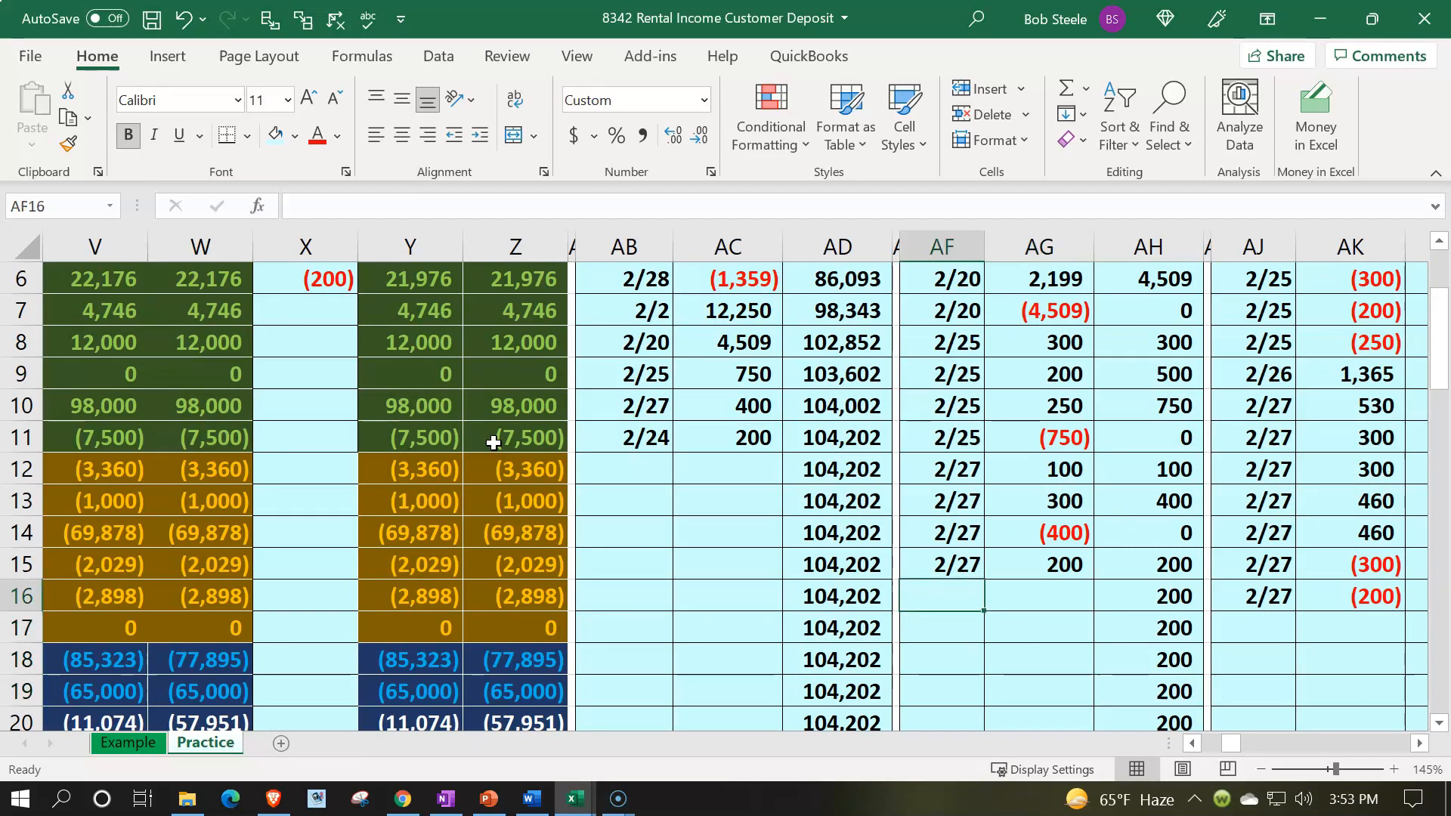
text(2/27)
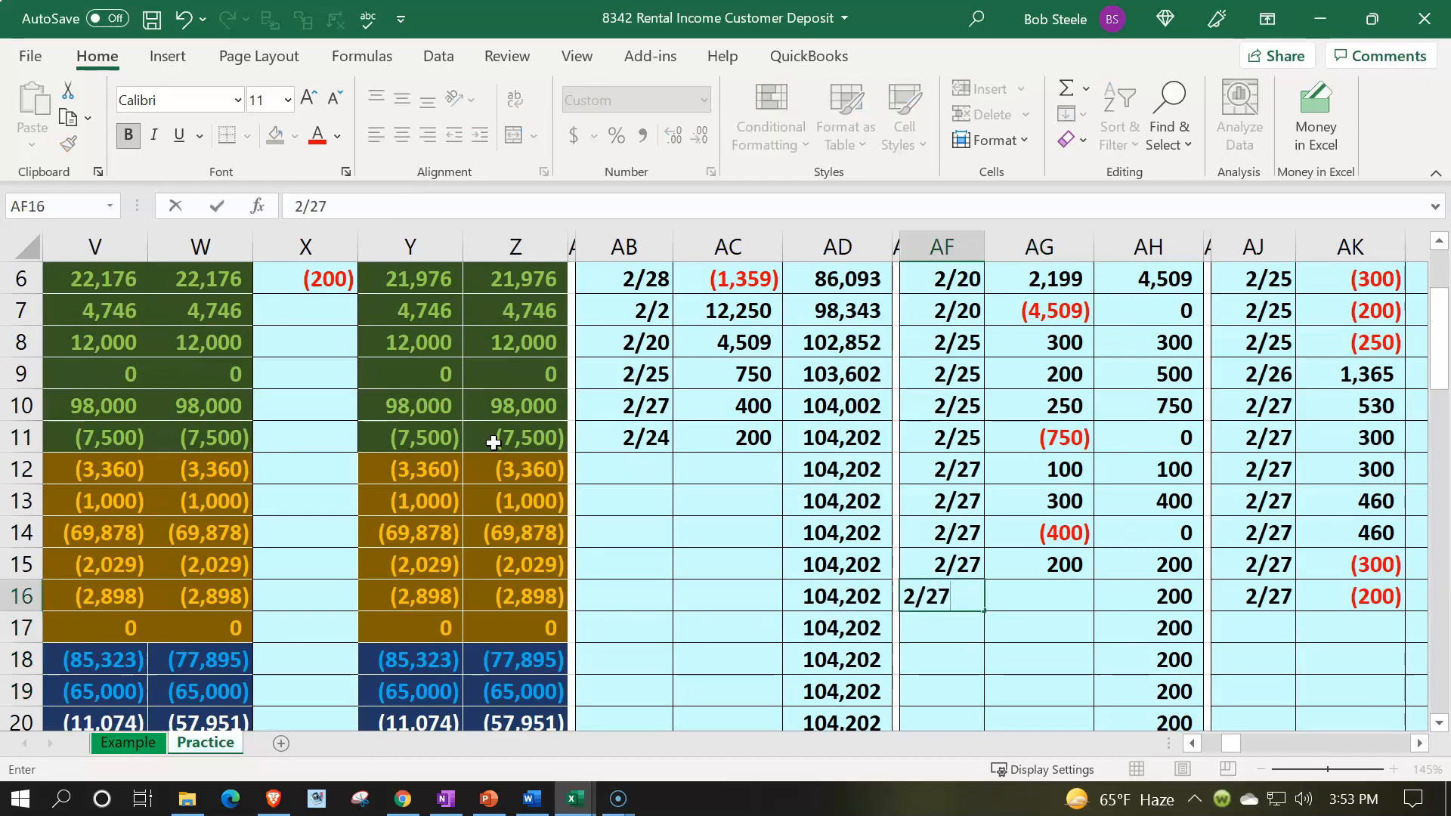
key(Tab)
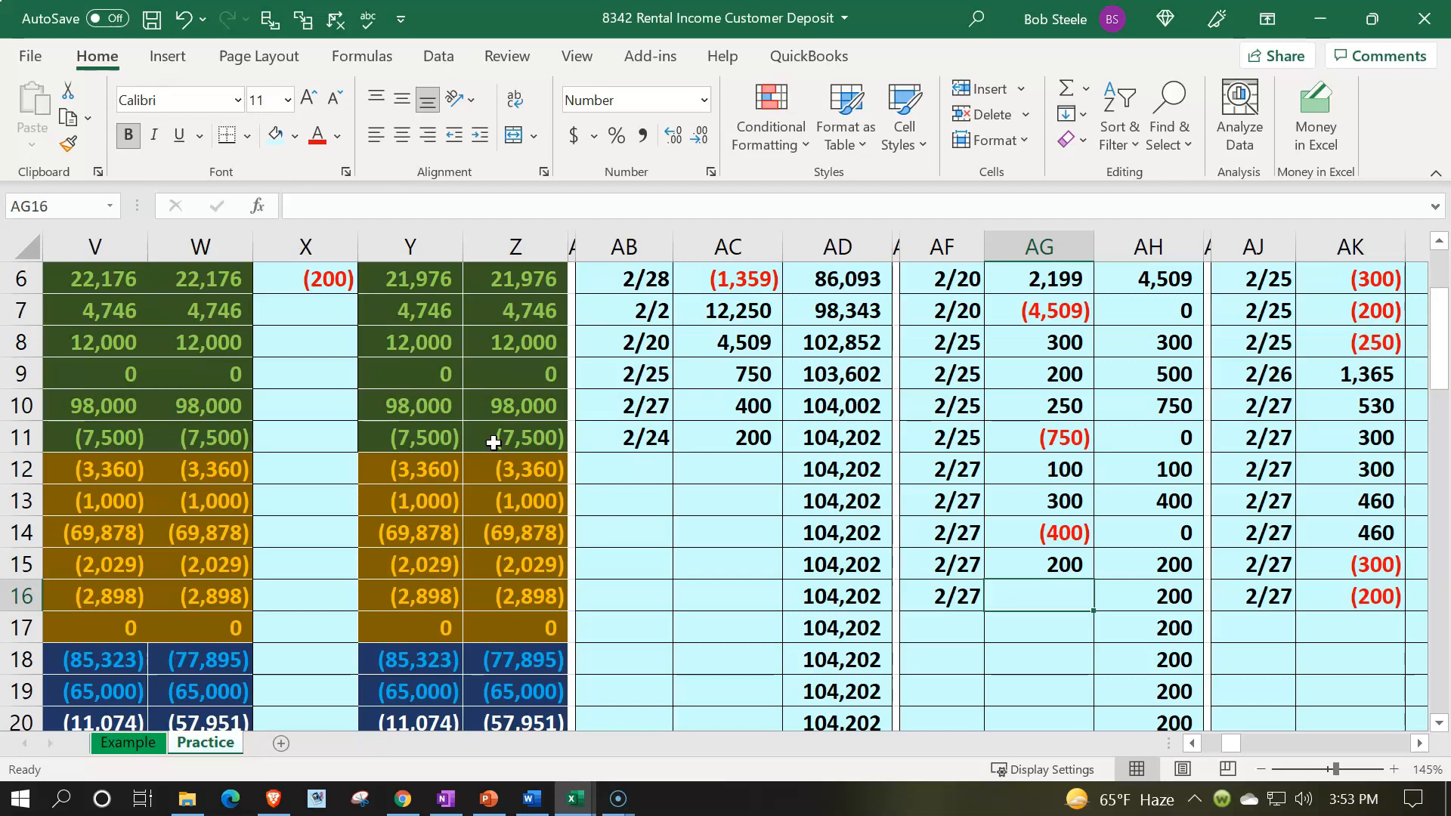
text(=)
key(Left)
key(Left)
key(Left)
key(Left)
key(Left)
key(Left)
key(Left)
key(Left)
key(Left)
key(Left)
key(Left)
key(Left)
key(Left)
key(Left)
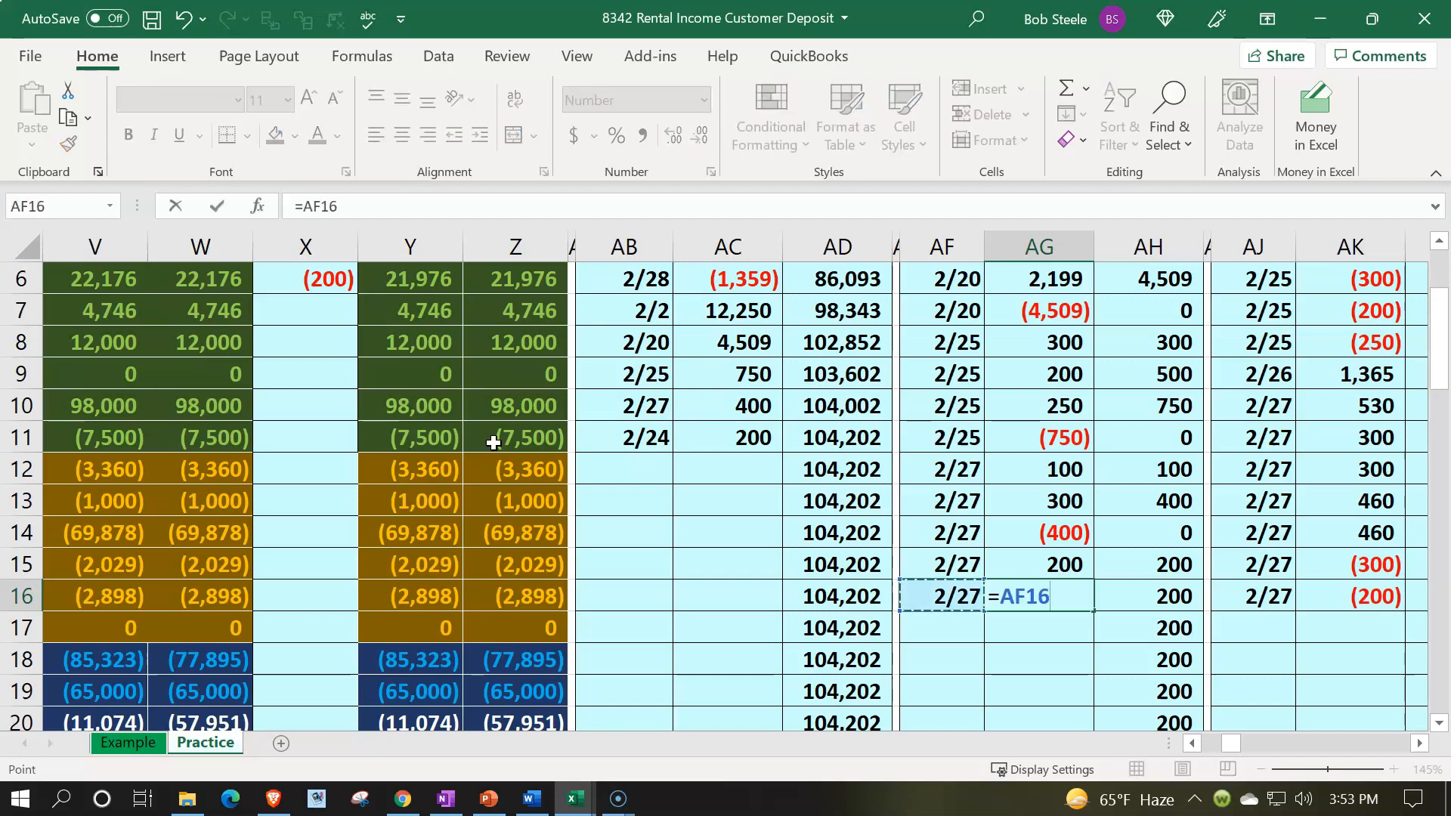
key(Left)
key(Left)
key(Left)
key(Up)
key(Up)
key(Up)
key(Up)
key(Up)
key(Up)
key(Up)
key(Up)
key(Up)
key(Up)
key(Up)
key(Up)
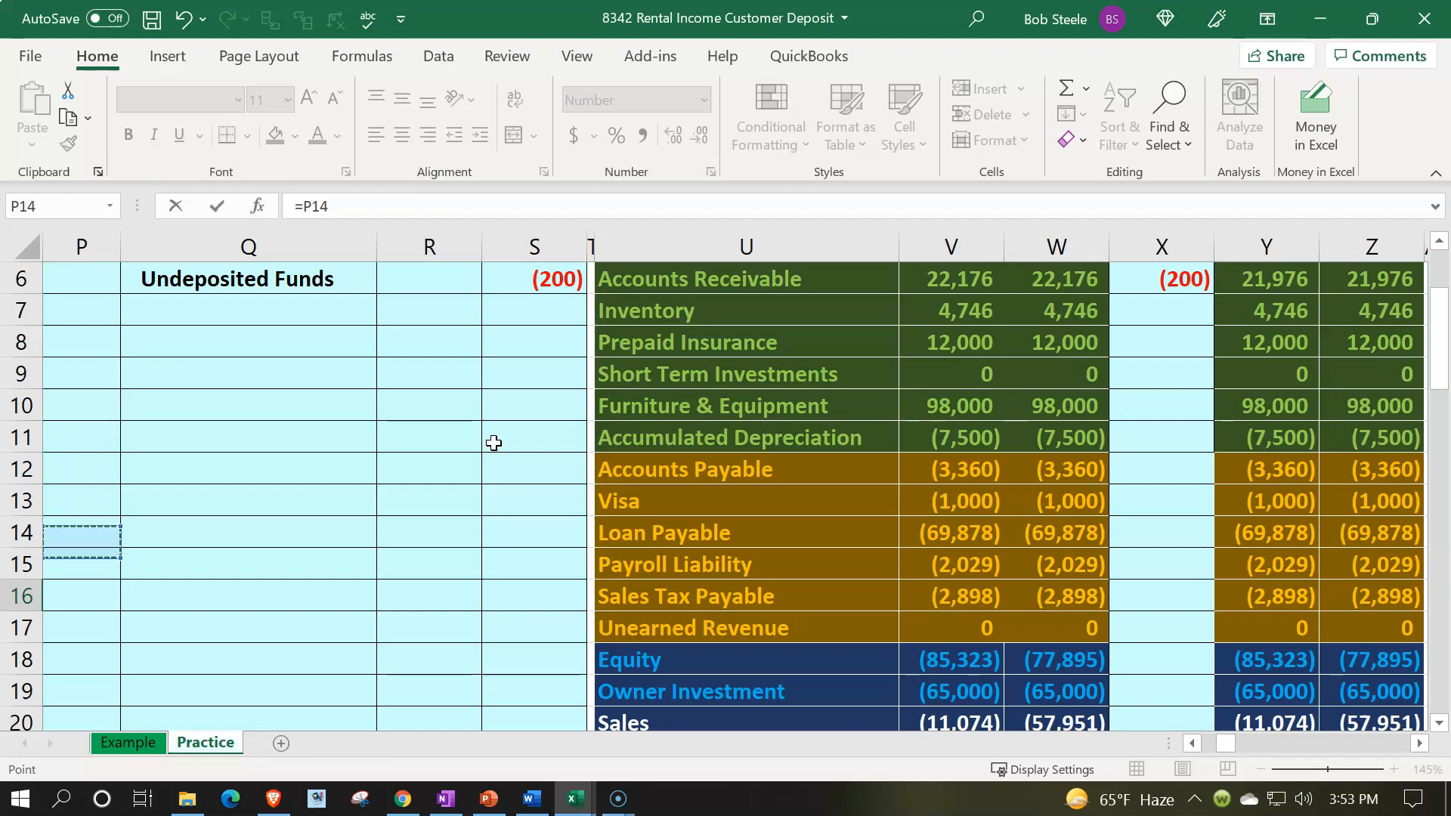
key(Down)
key(Down)
key(Right)
key(Right)
key(Right)
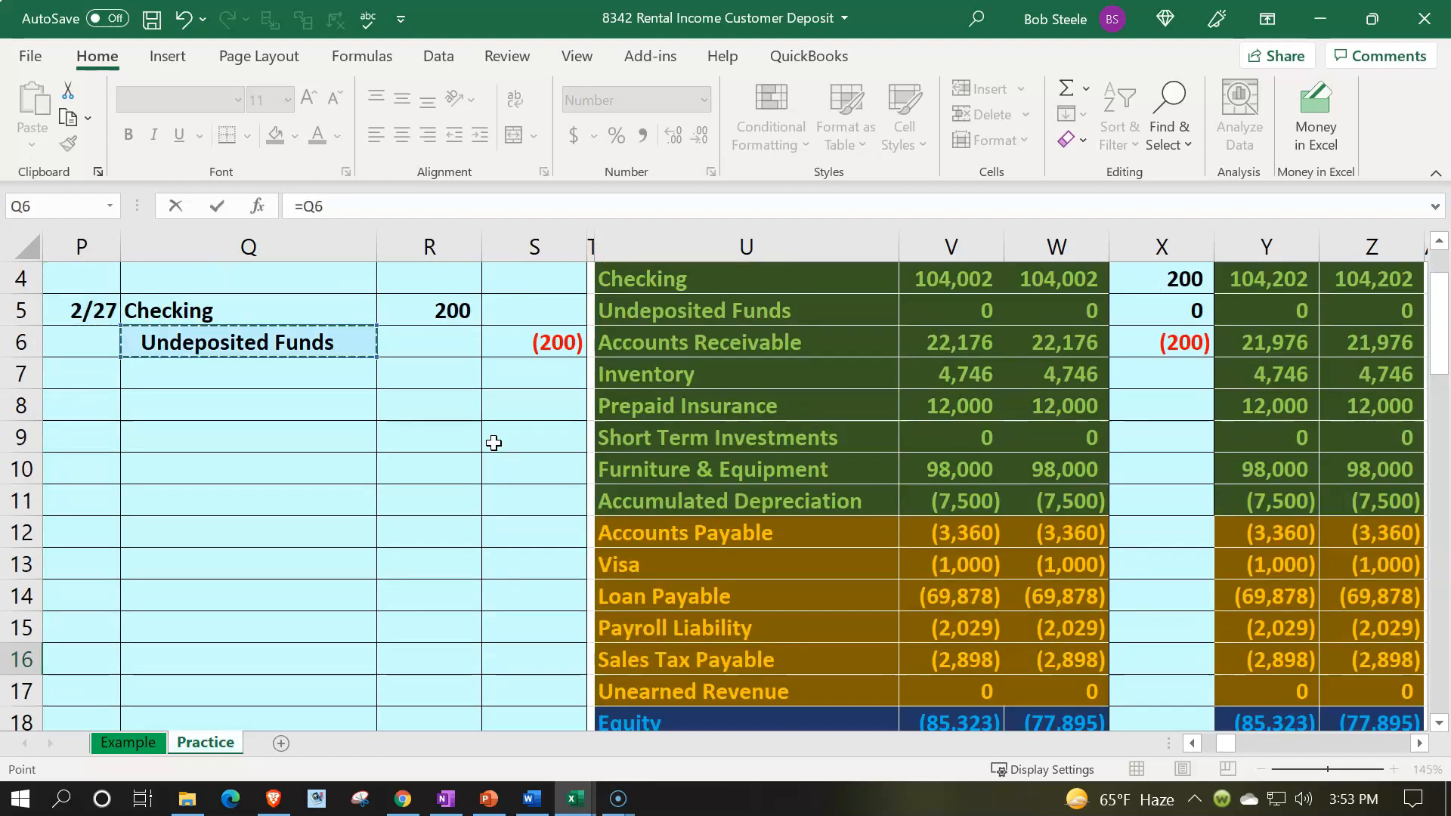
key(Return)
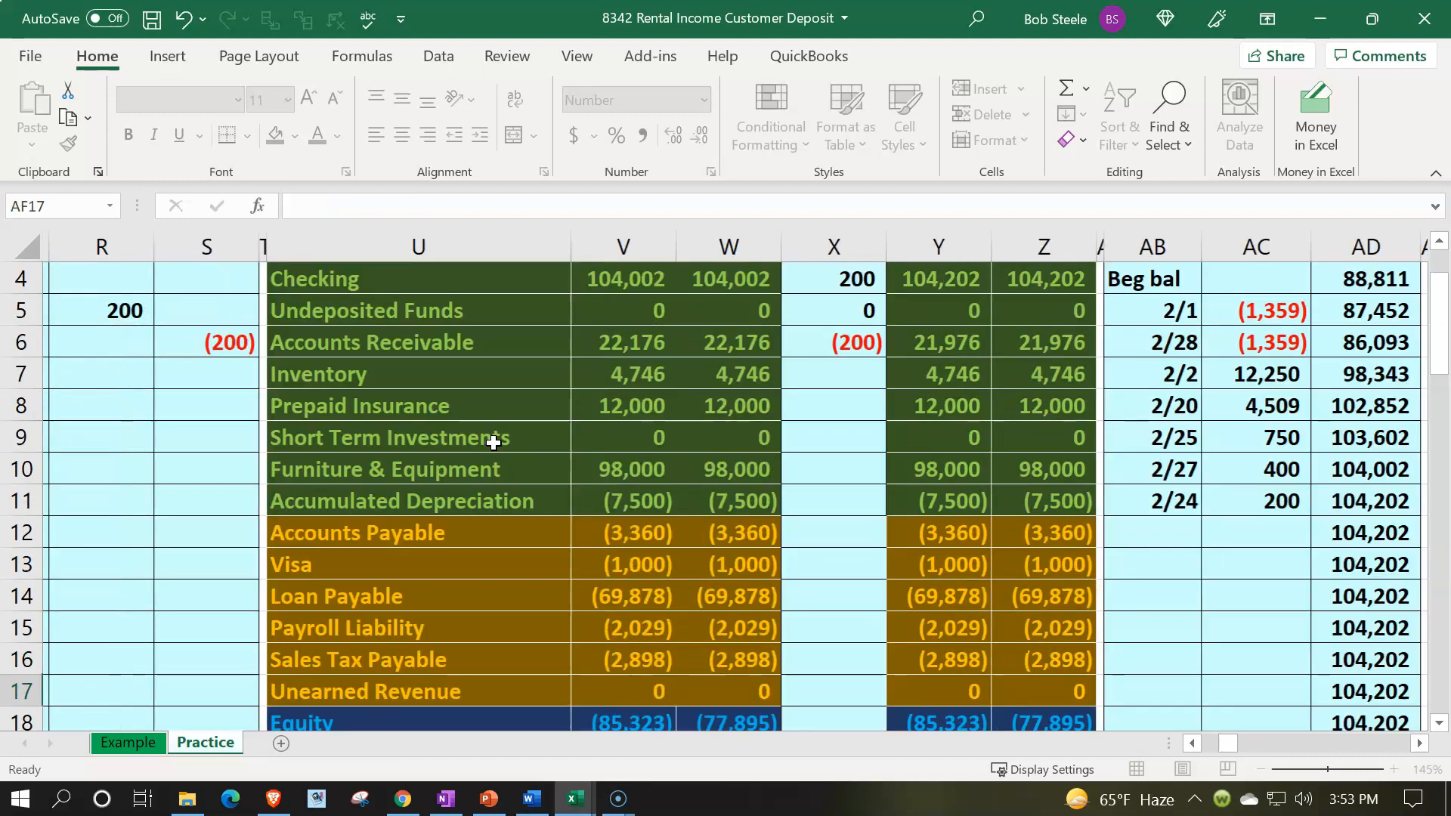
Step: Examine the running balance formulas down the Undeposited Funds ledger
key(Right)
key(Up)
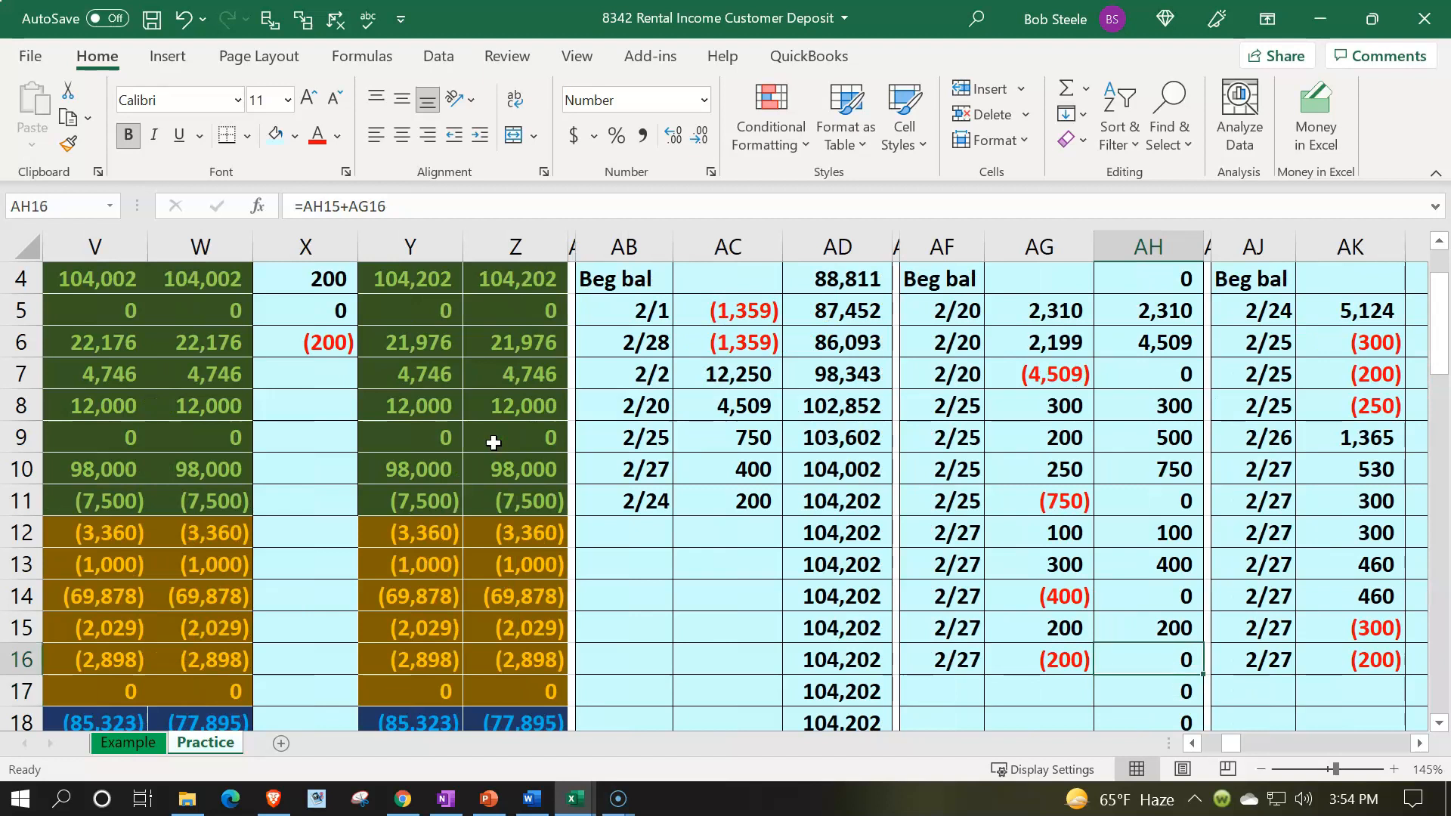
scroll(973, 492, up, 1)
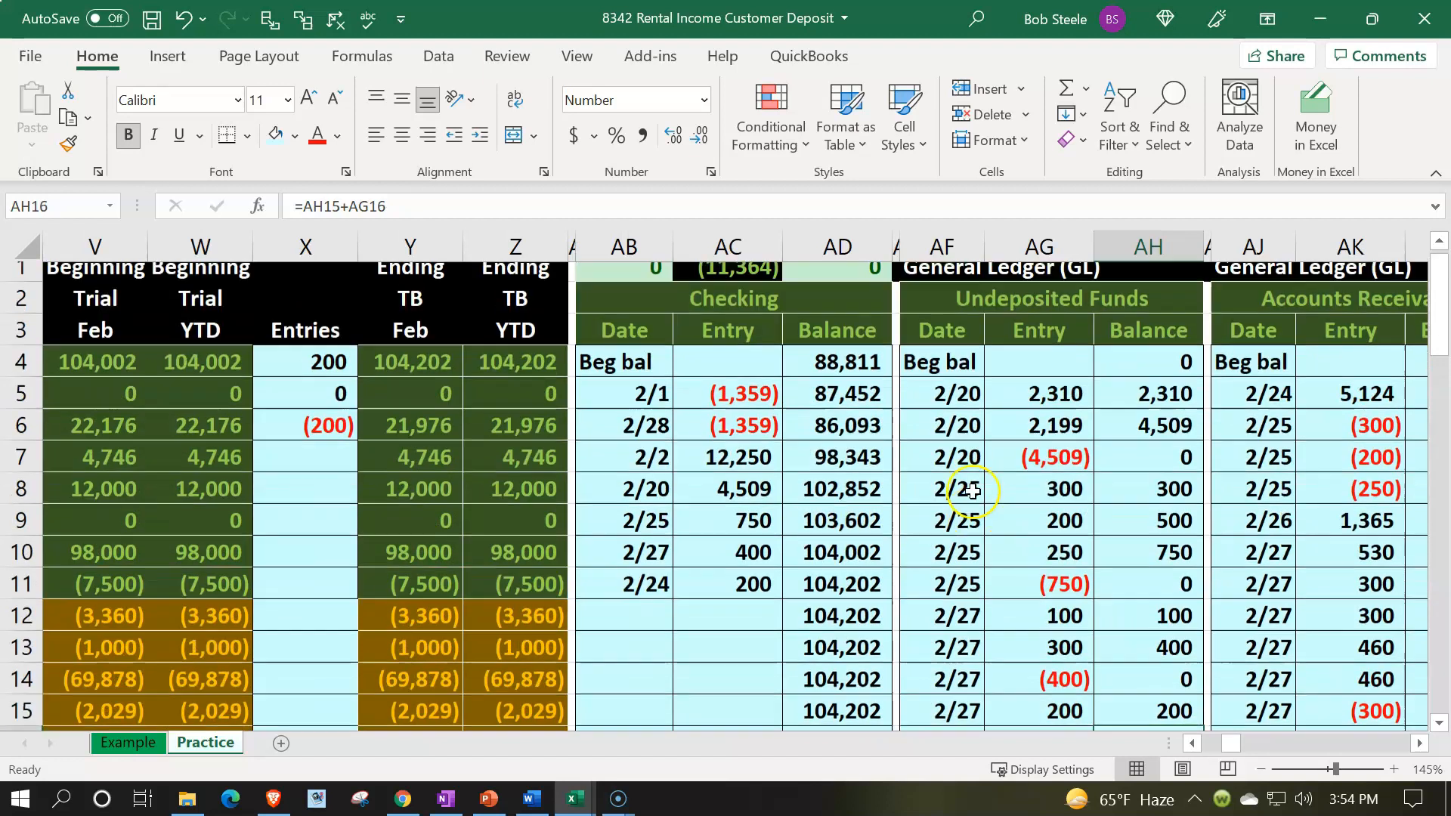
click(1188, 380)
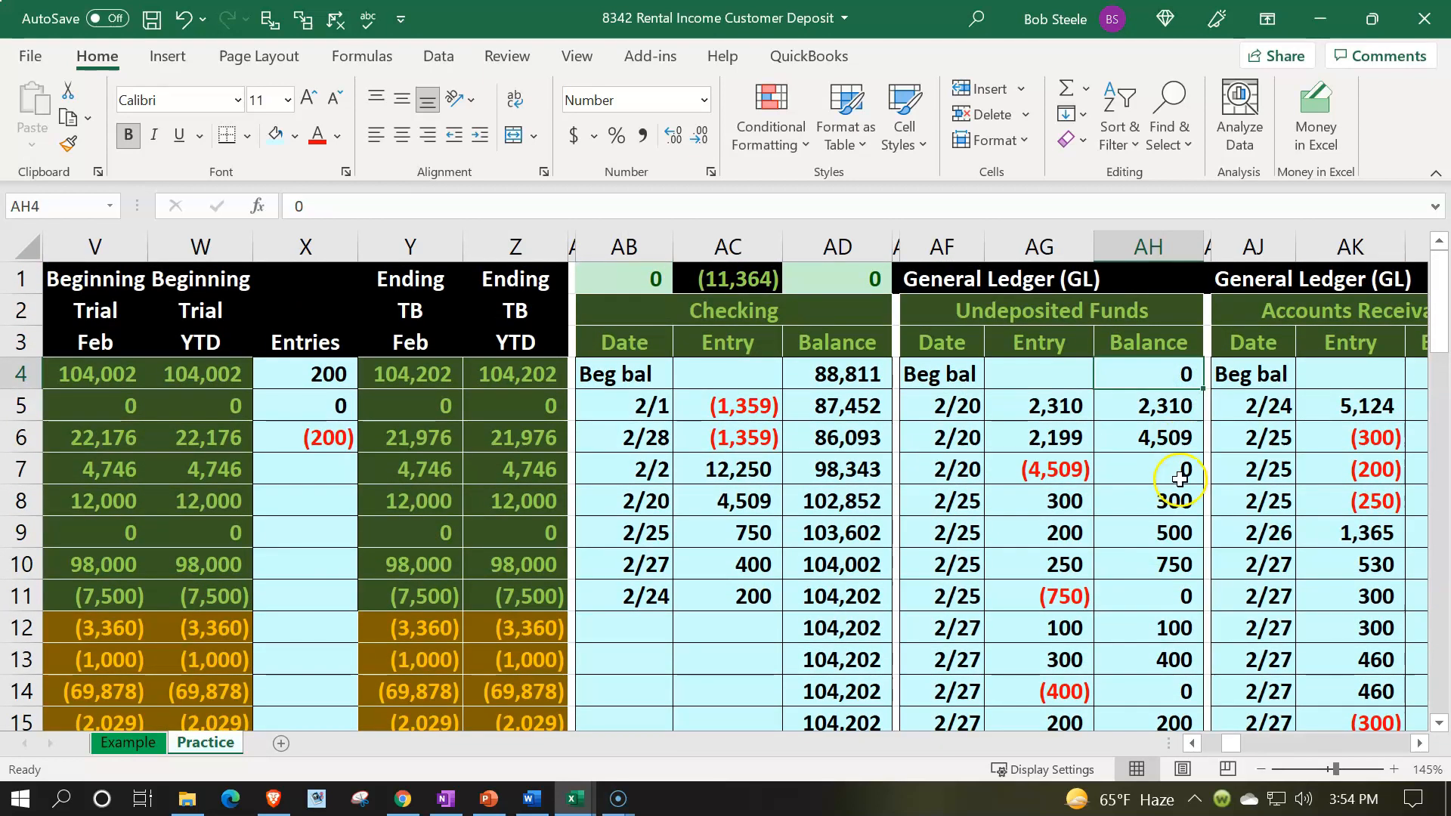
click(1173, 470)
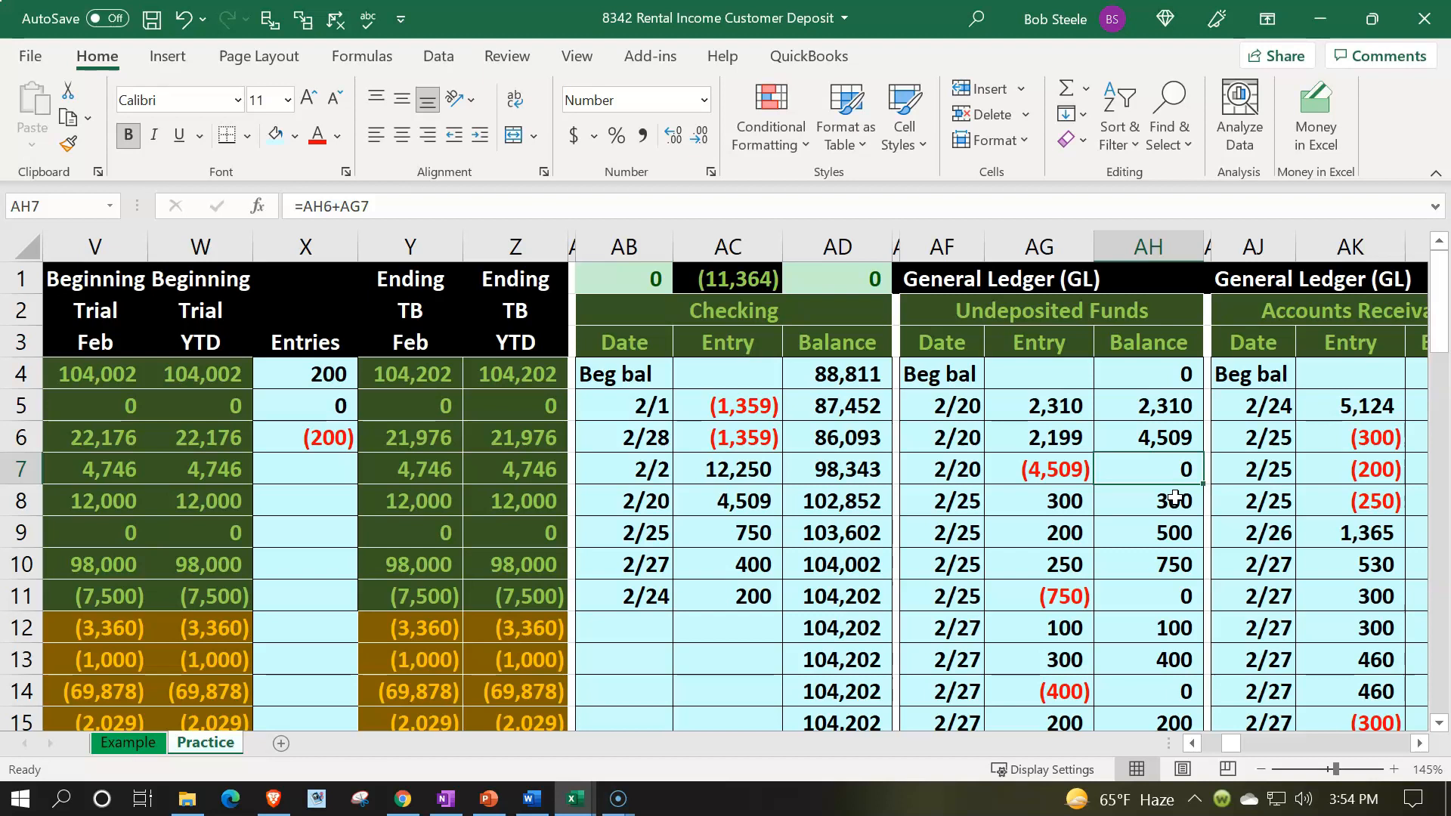
click(1160, 597)
scroll(1158, 601, down, 1)
click(1158, 602)
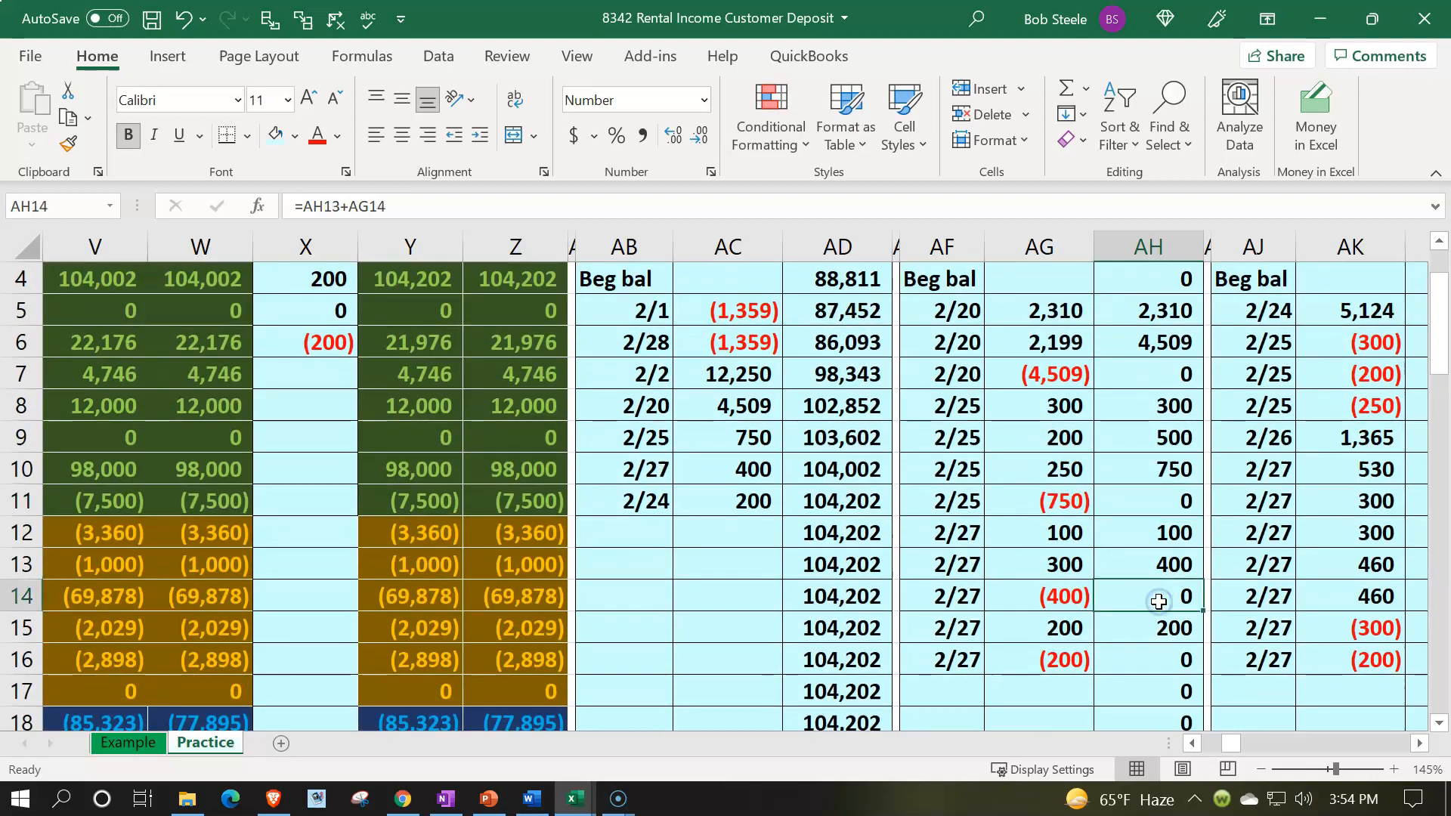
Step: Compare the Undeposited Funds ledger ending balance with the trial balance Undeposited Funds row and its ending formulas
scroll(1159, 597, down, 1)
click(1162, 566)
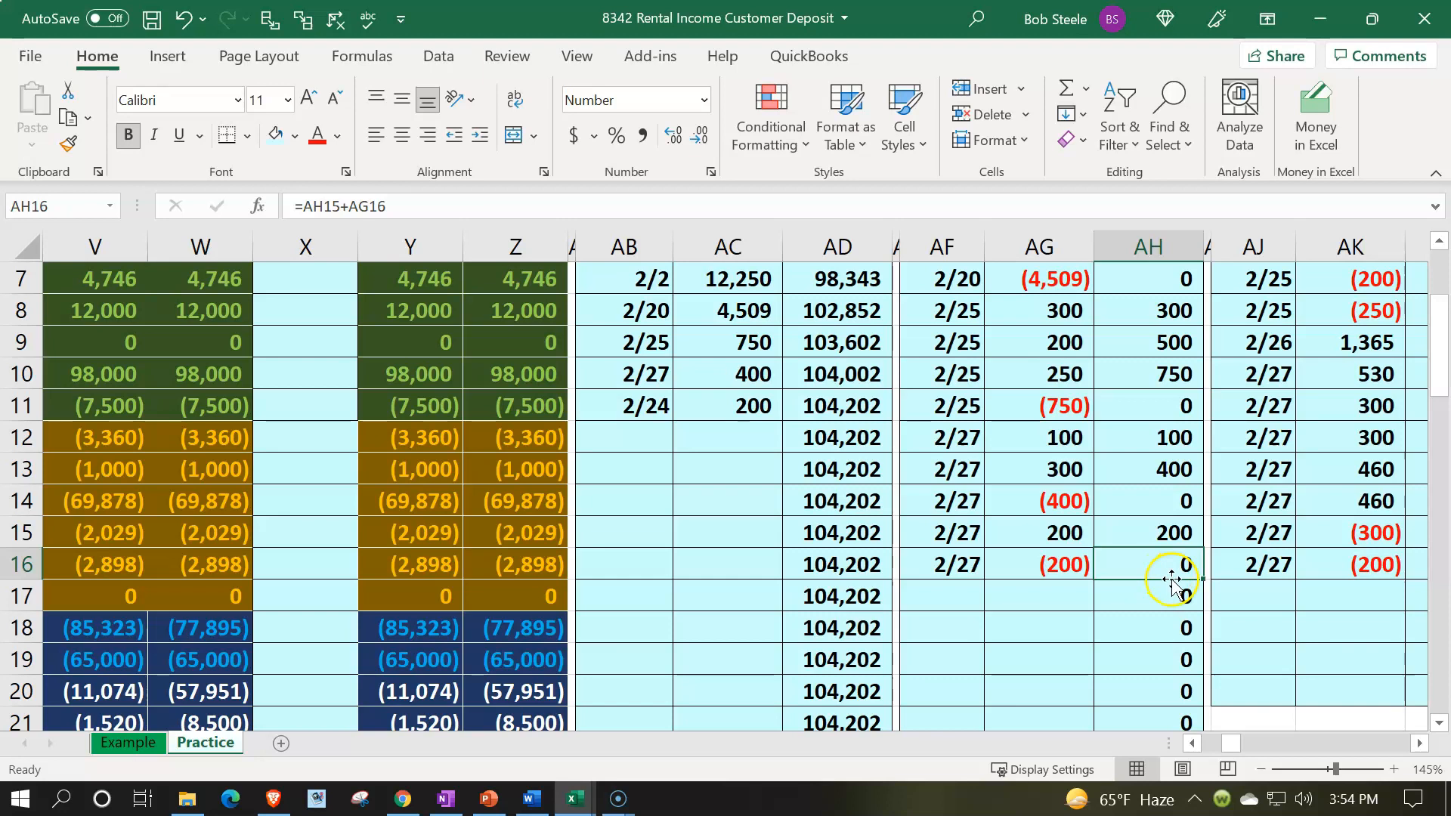
scroll(1171, 580, up, 2)
click(536, 412)
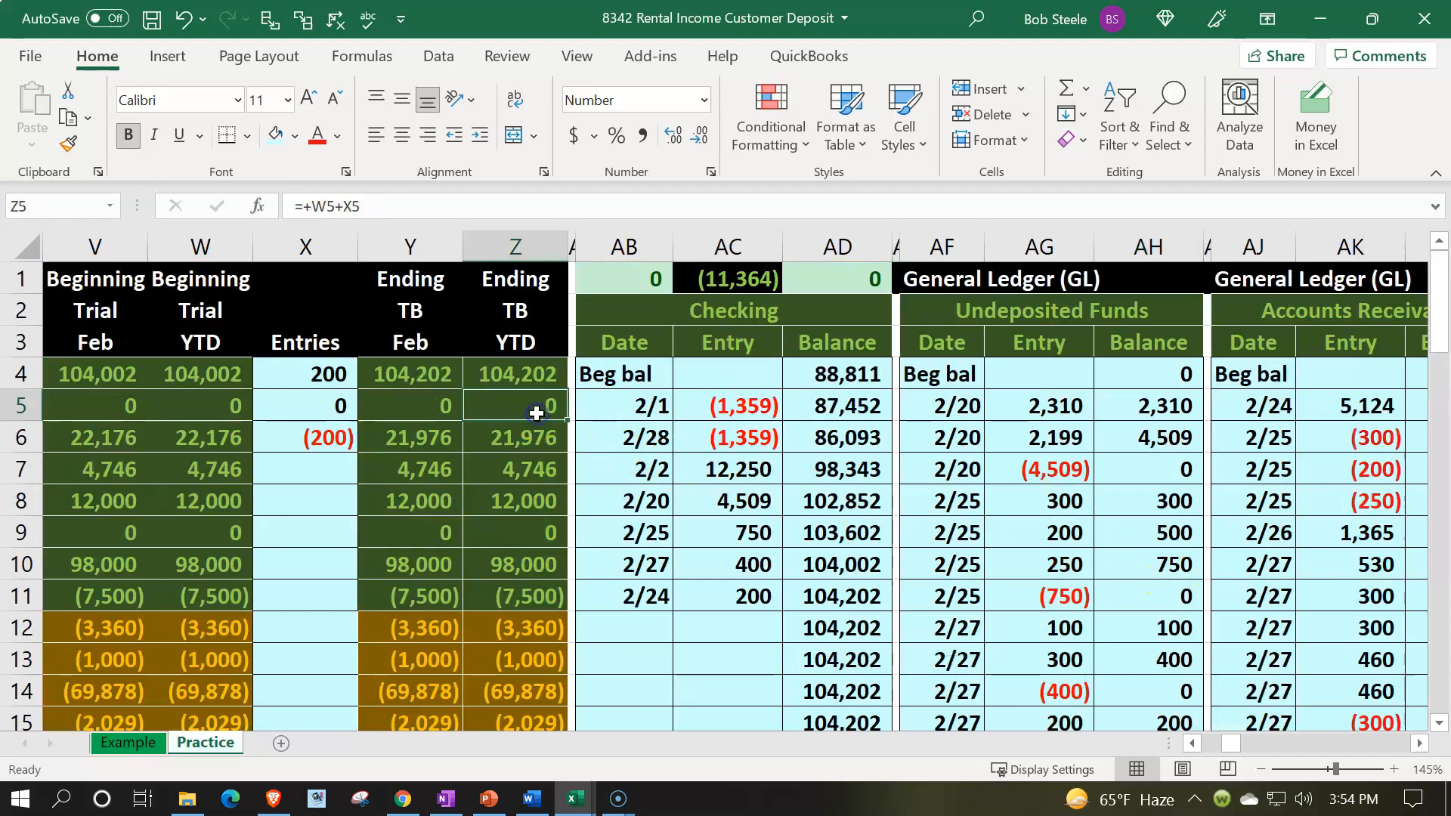
key(Left)
key(Left)
key(Left)
key(Left)
key(Left)
key(Left)
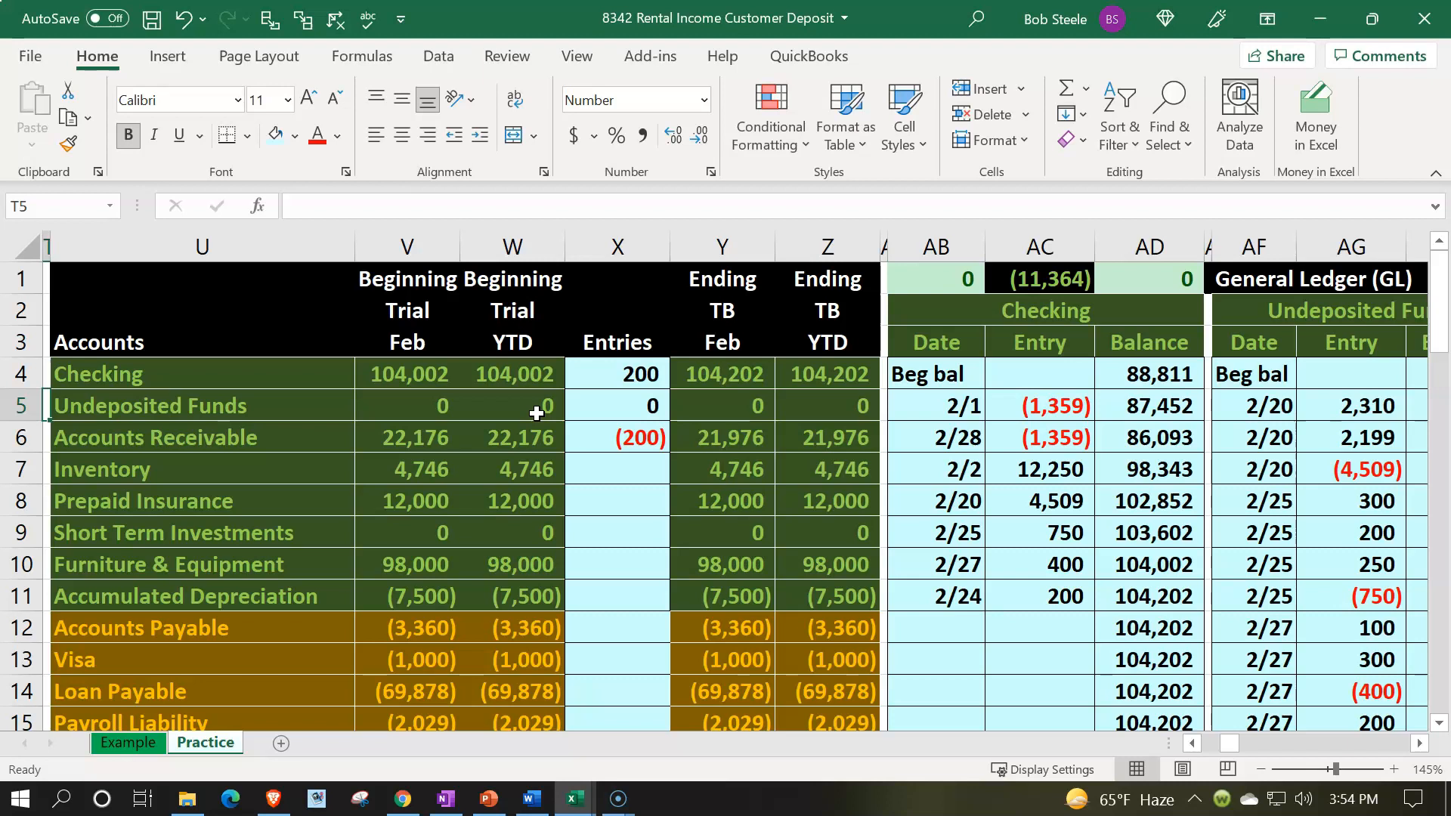
key(Right)
key(Right)
key(Right)
key(Right)
key(Right)
key(Right)
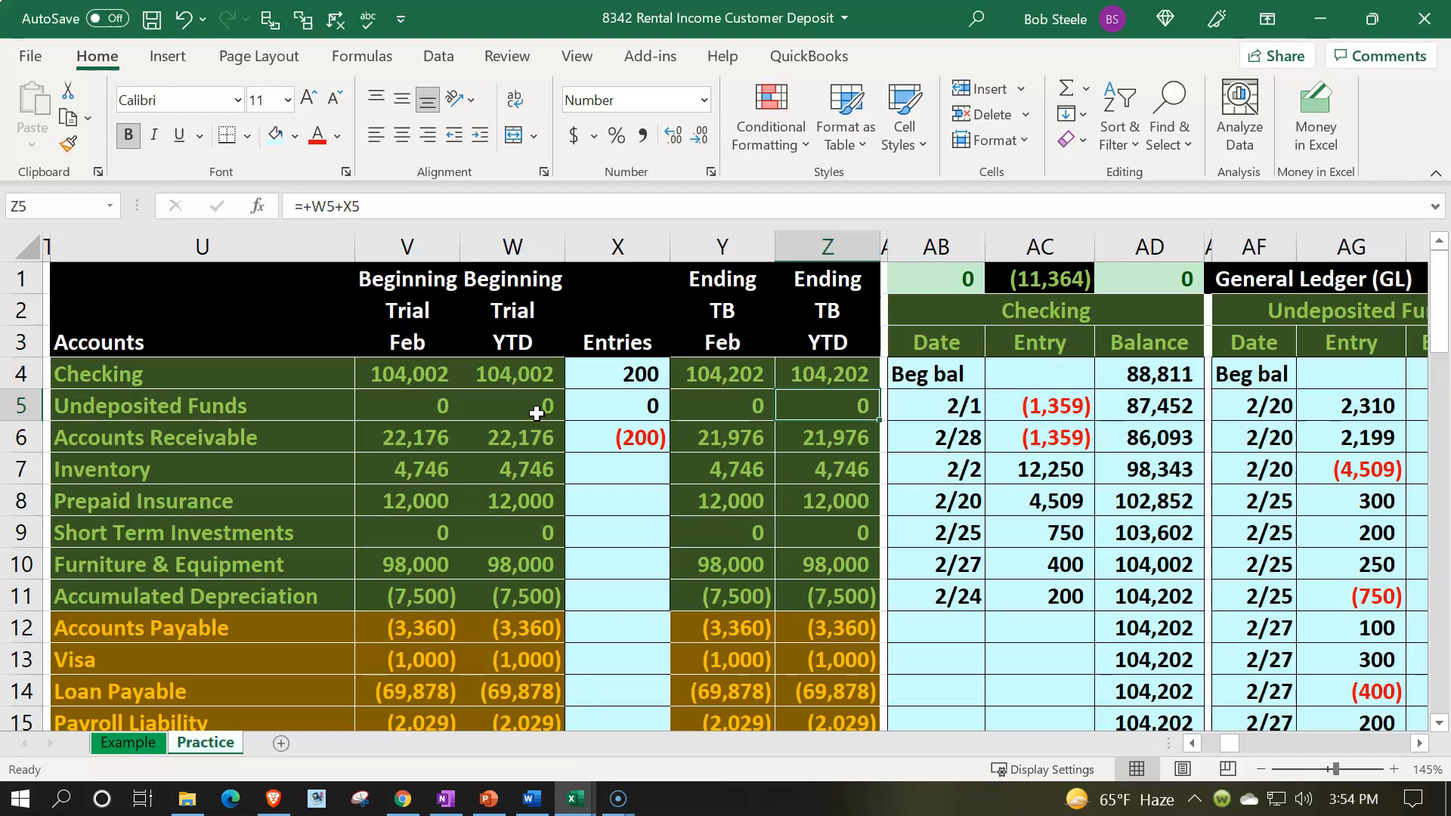
key(Up)
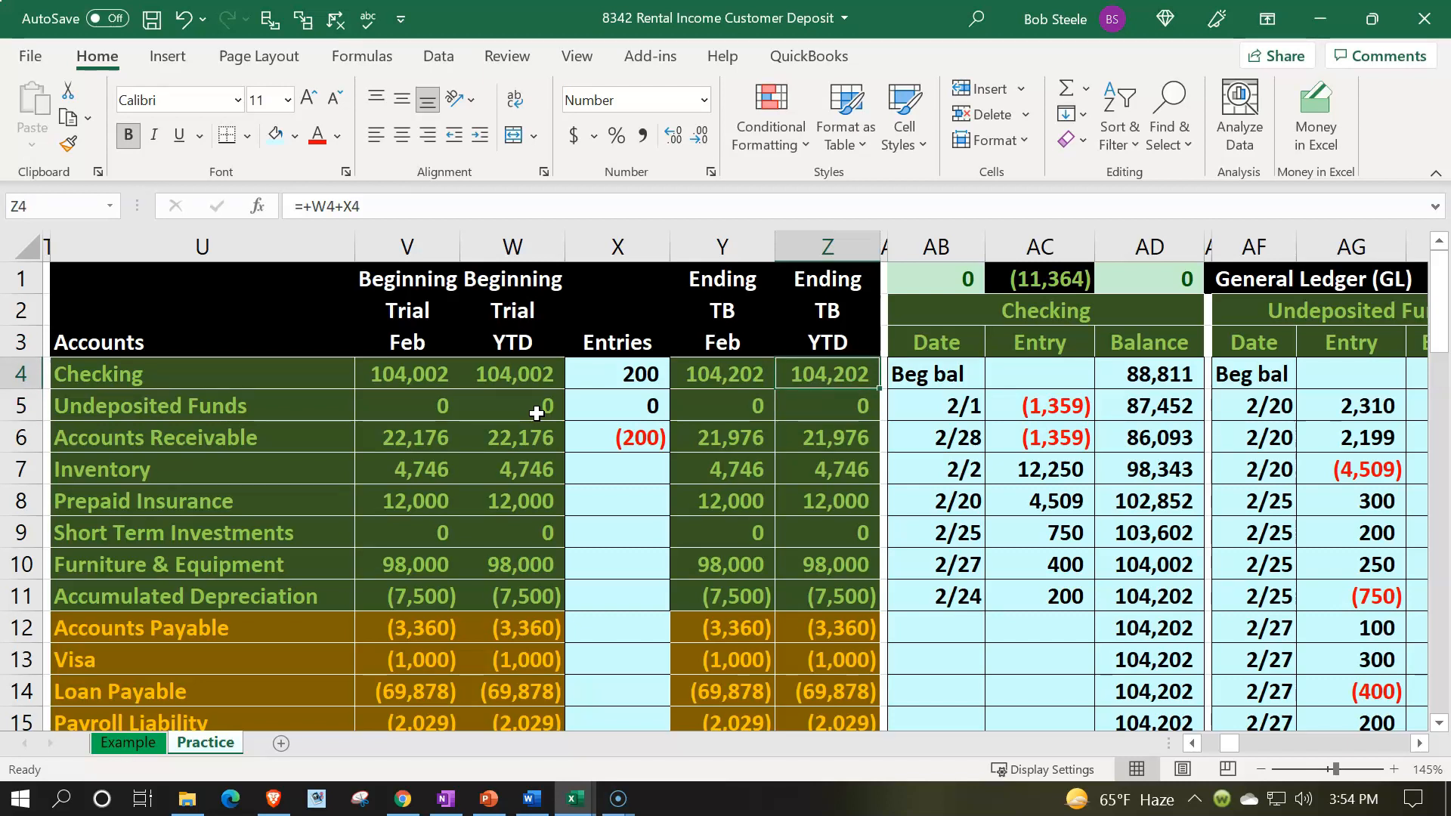
key(Down)
key(Down)
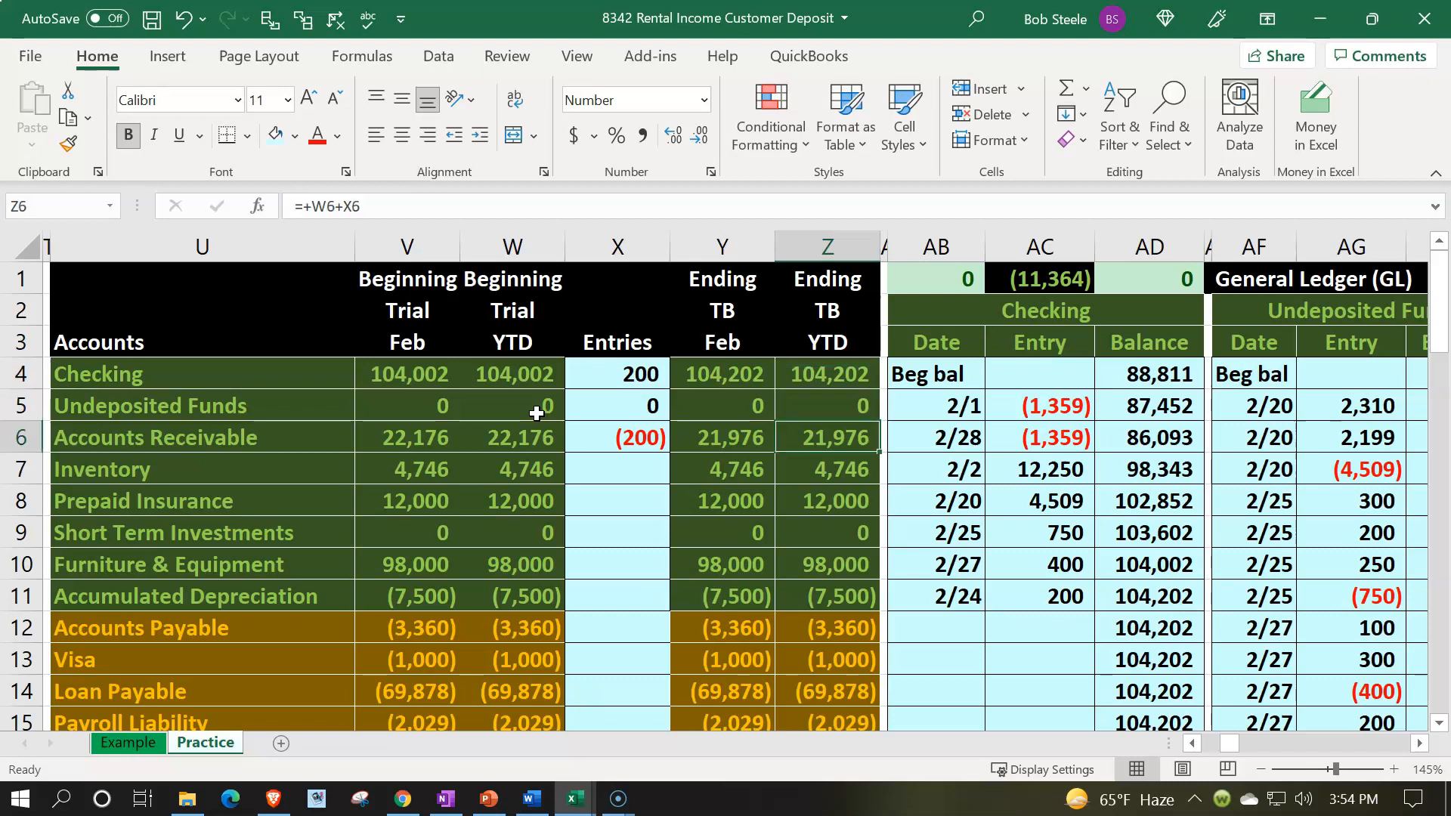
Step: Review the ending trial balance YTD column formulas down through the total debits and credits and net income rows
key(Left)
key(Right)
key(Left)
key(Right)
key(Left)
key(Right)
key(Up)
key(Up)
key(Up)
key(Left)
key(Right)
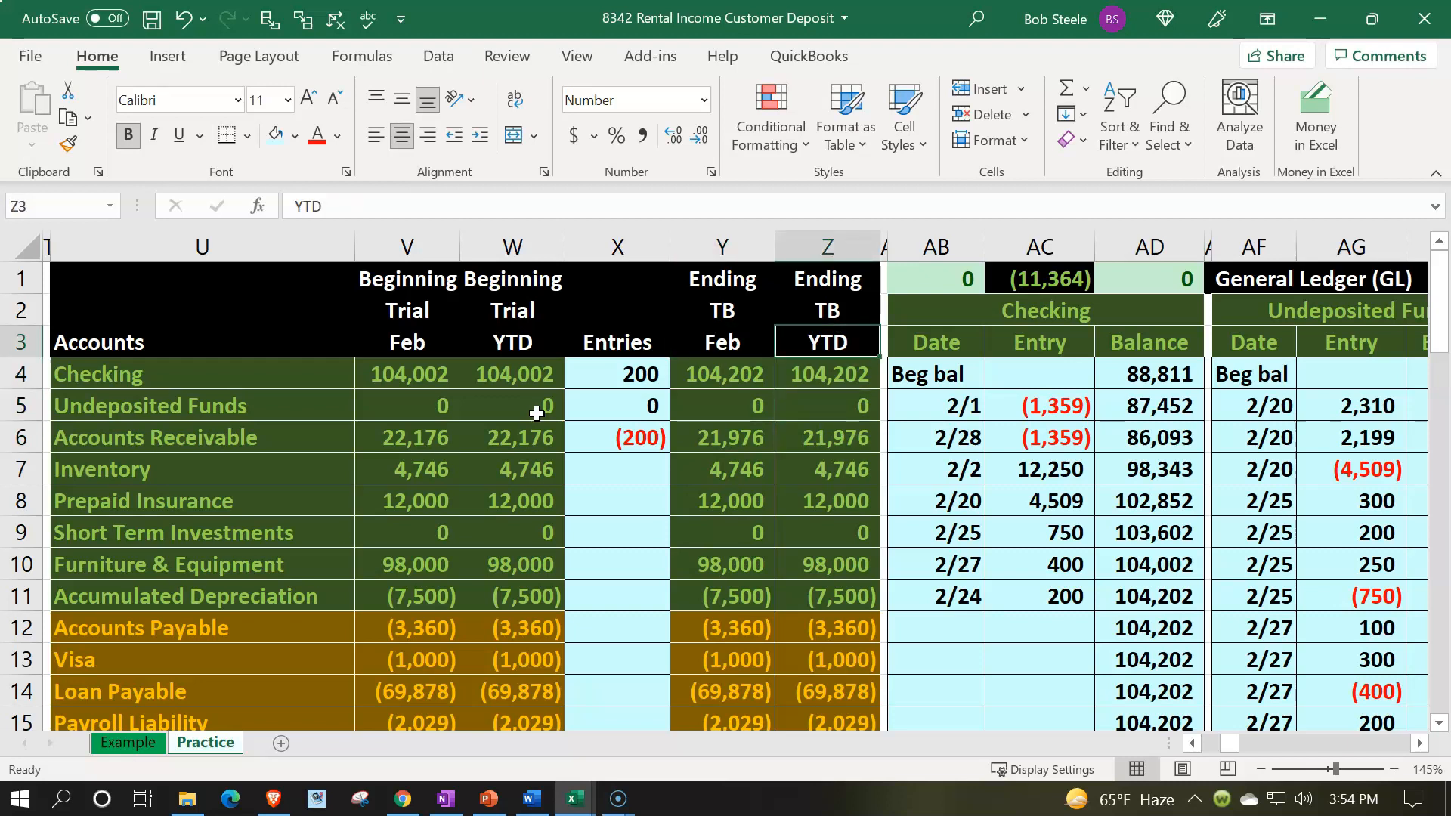
key(Down)
key(Down)
key(Down)
key(Down)
key(Down)
key(Down)
key(Down)
key(Down)
key(Down)
key(Down)
key(Down)
key(Down)
key(Down)
key(Down)
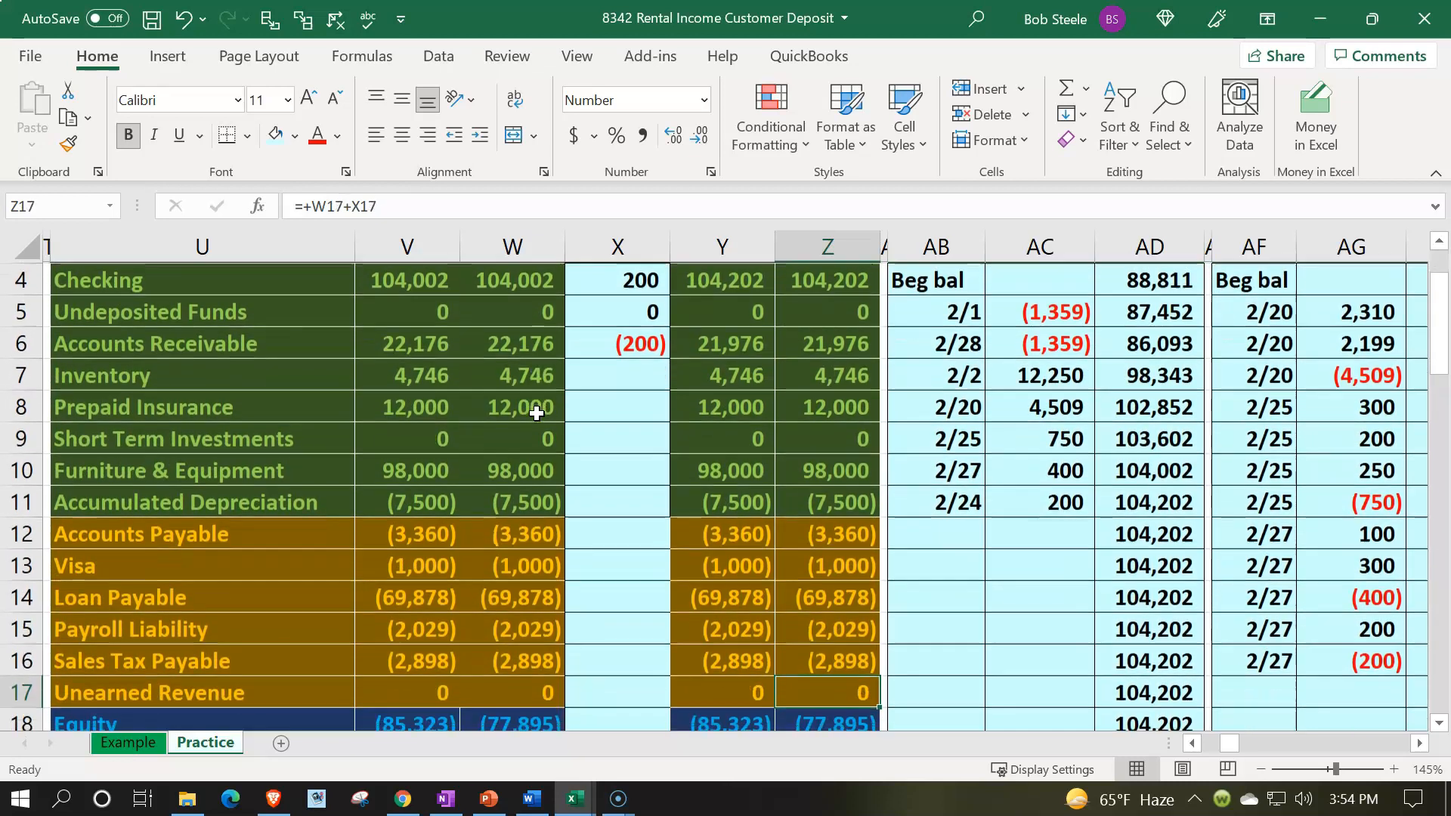
key(Down)
key(Down)
key(Down)
key(Down)
key(Down)
key(Down)
key(Down)
key(Down)
key(Down)
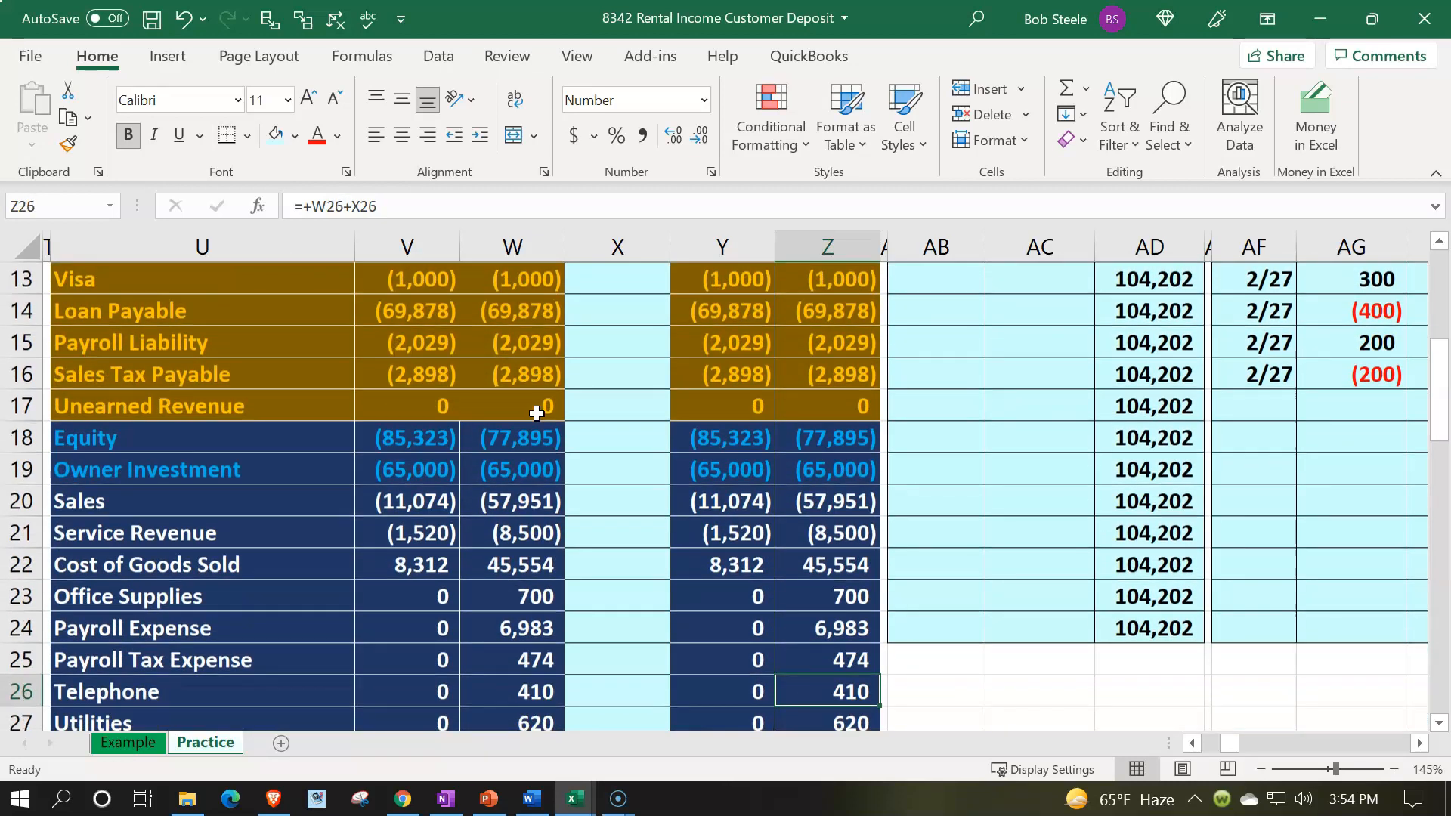
key(Down)
key(Down)
key(Down)
key(Down)
key(Down)
key(Down)
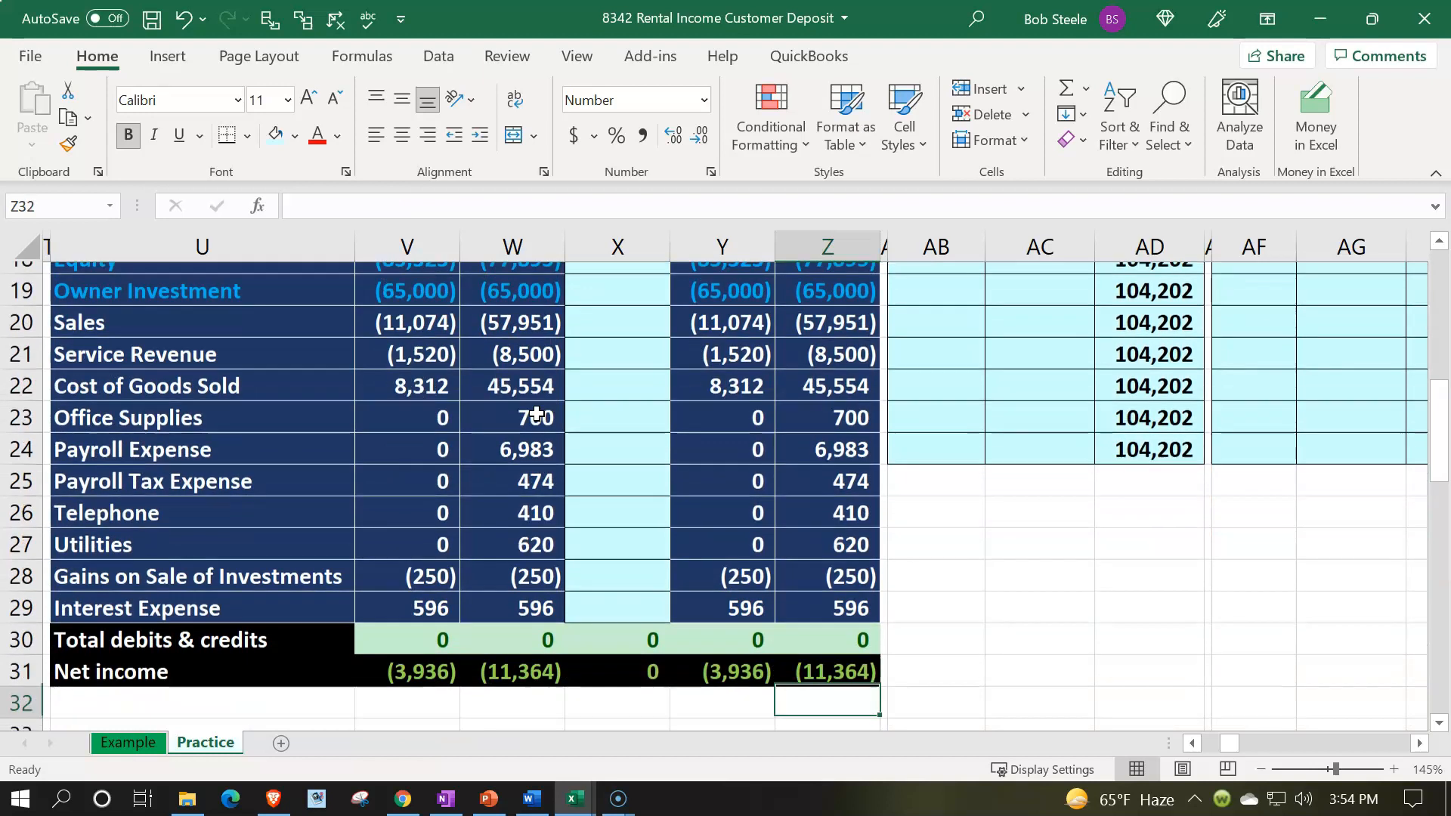